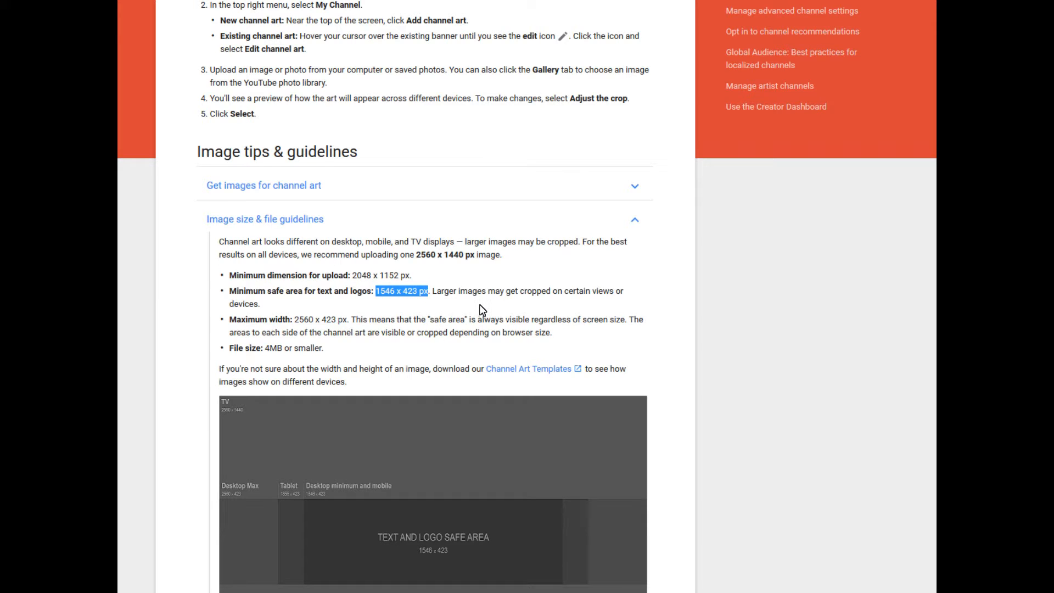
Go from the channel art size guidelines to the GIMP website home page
{"action": "scroll", "coordinate": [480, 309], "scroll_direction": "down", "scroll_amount": 4}
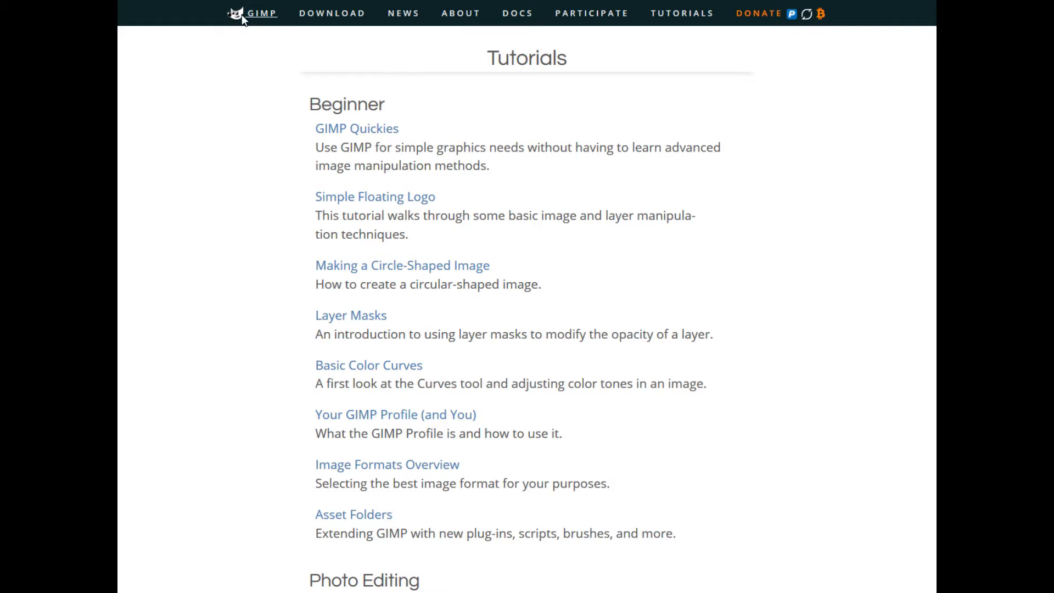
{"action": "left_click", "coordinate": [241, 14]}
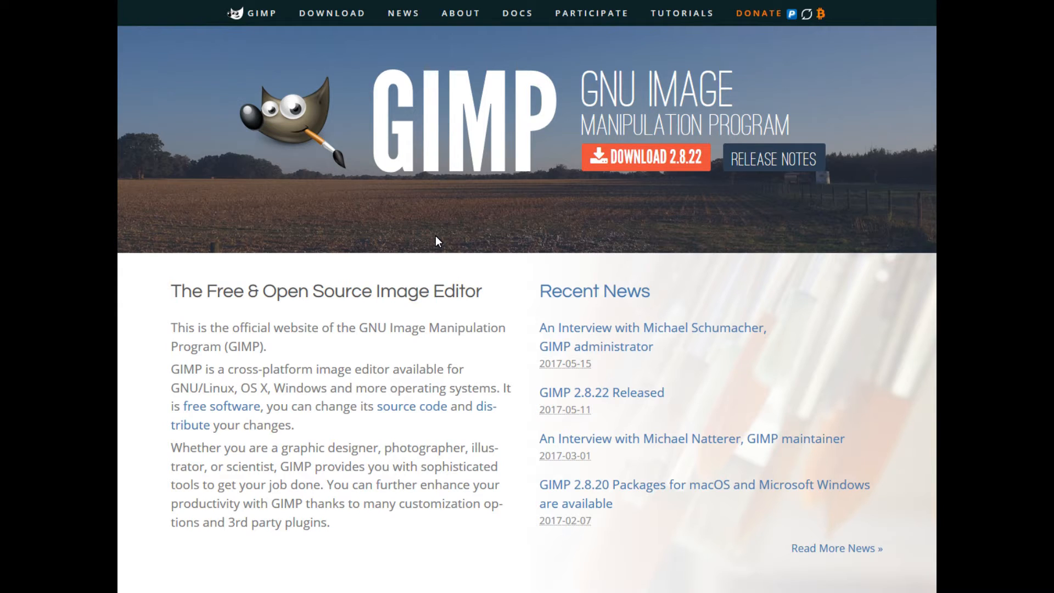
{"action": "left_click", "coordinate": [665, 14]}
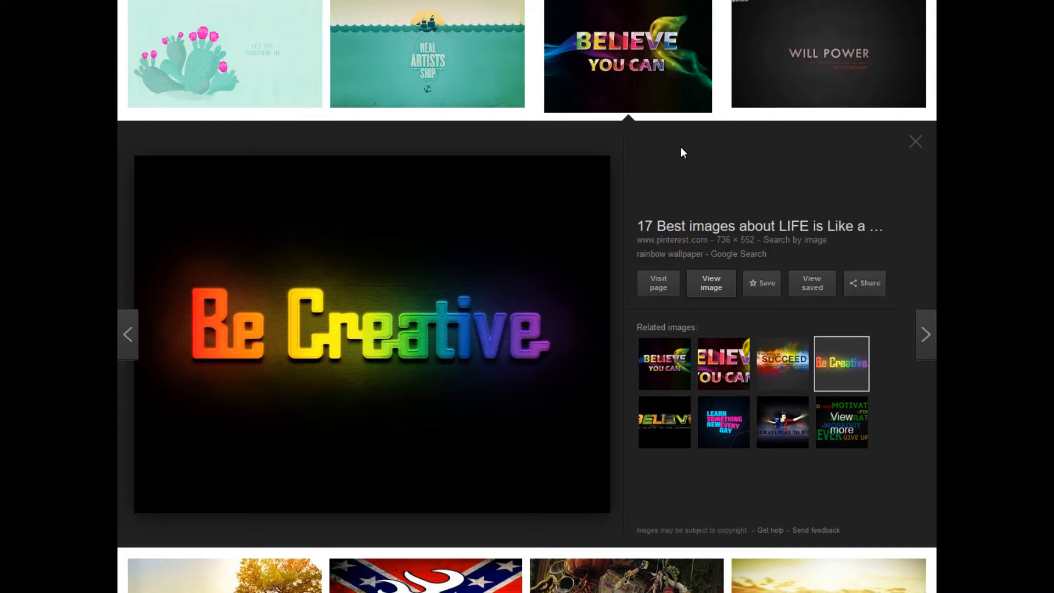
Browse the Google image results for inspirational backgrounds 2560X1440
{"action": "scroll", "coordinate": [681, 149], "scroll_direction": "up", "scroll_amount": 4}
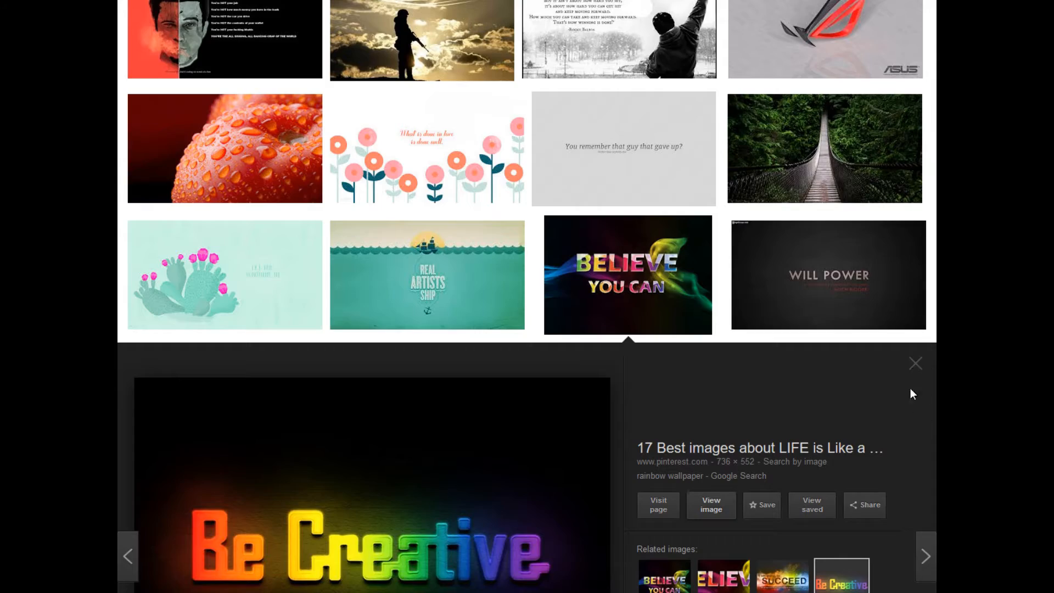
{"action": "scroll", "coordinate": [594, 294], "scroll_direction": "up", "scroll_amount": 15}
{"action": "scroll", "coordinate": [593, 293], "scroll_direction": "up", "scroll_amount": 20}
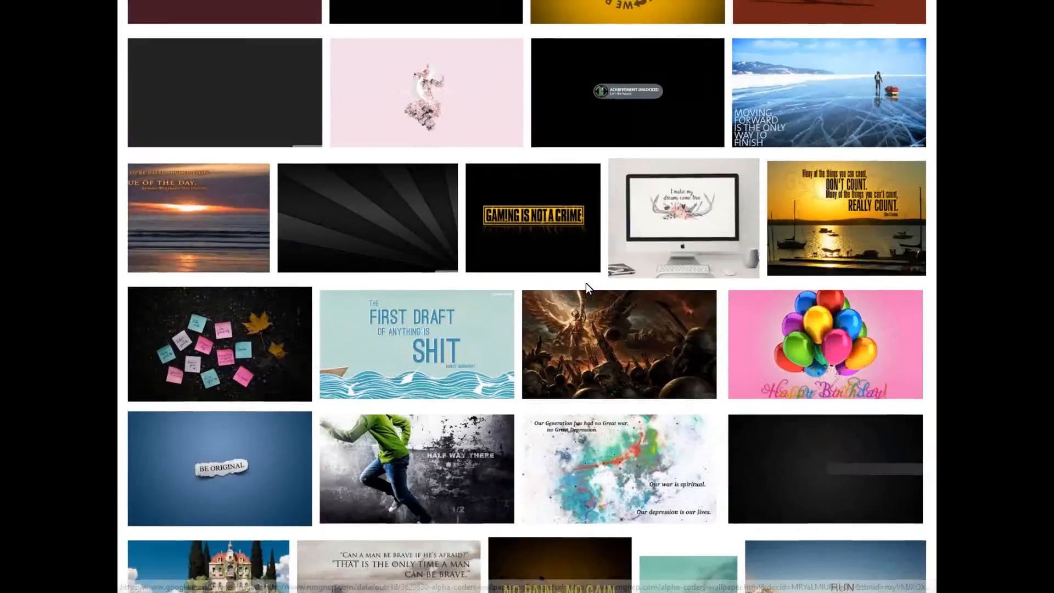
{"action": "scroll", "coordinate": [588, 288], "scroll_direction": "up", "scroll_amount": 8}
{"action": "left_click_drag", "start_coordinate": [940, 323], "coordinate": [940, 247]}
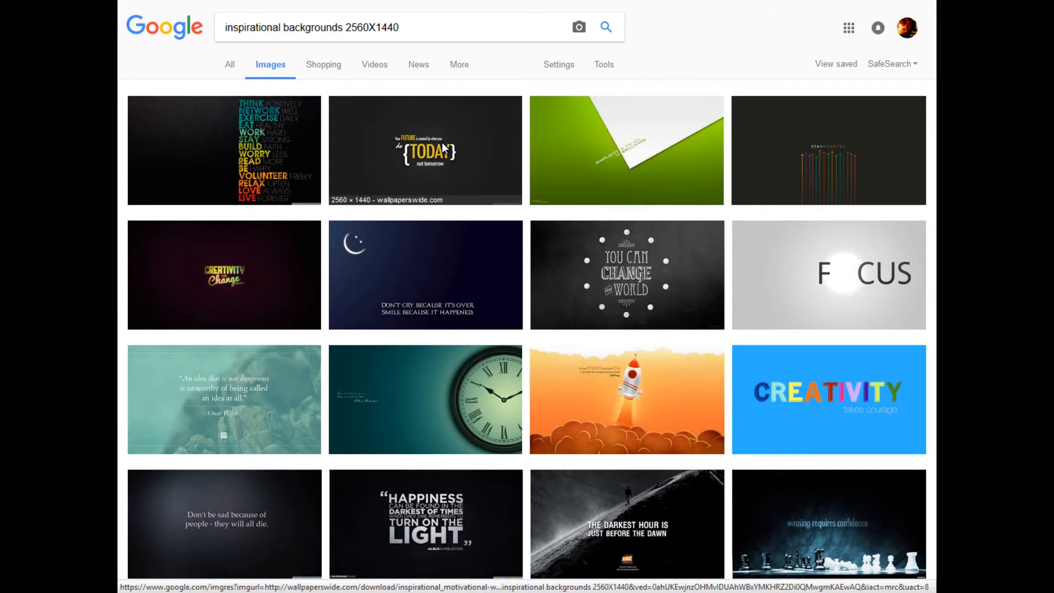
{"action": "scroll", "coordinate": [443, 147], "scroll_direction": "down", "scroll_amount": 7}
{"action": "scroll", "coordinate": [515, 165], "scroll_direction": "down", "scroll_amount": 9}
{"action": "scroll", "coordinate": [677, 286], "scroll_direction": "down", "scroll_amount": 1}
{"action": "scroll", "coordinate": [678, 286], "scroll_direction": "down", "scroll_amount": 5}
{"action": "scroll", "coordinate": [527, 296], "scroll_direction": "down", "scroll_amount": 20}
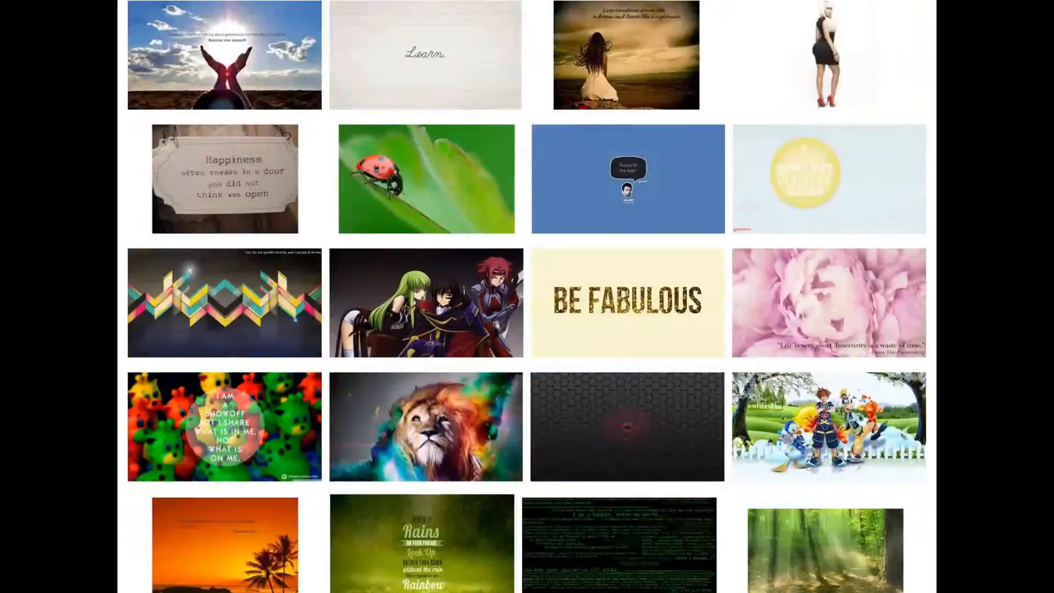
{"action": "scroll", "coordinate": [527, 297], "scroll_direction": "down", "scroll_amount": 20}
{"action": "scroll", "coordinate": [527, 296], "scroll_direction": "down", "scroll_amount": 20}
{"action": "scroll", "coordinate": [922, 528], "scroll_direction": "down", "scroll_amount": 20}
{"action": "scroll", "coordinate": [921, 511], "scroll_direction": "up", "scroll_amount": 12}
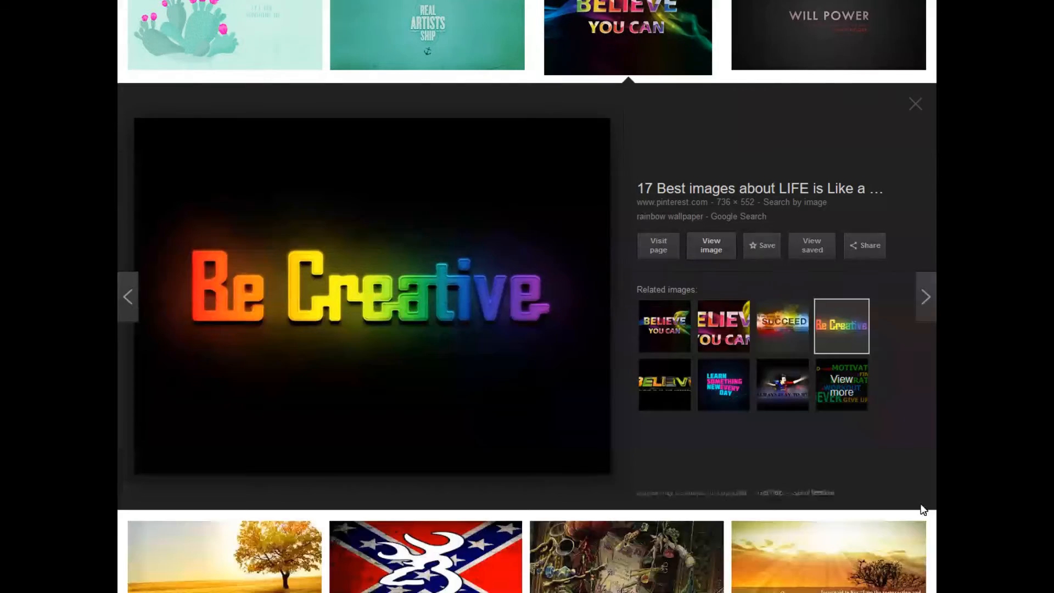
{"action": "scroll", "coordinate": [922, 509], "scroll_direction": "up", "scroll_amount": 3}
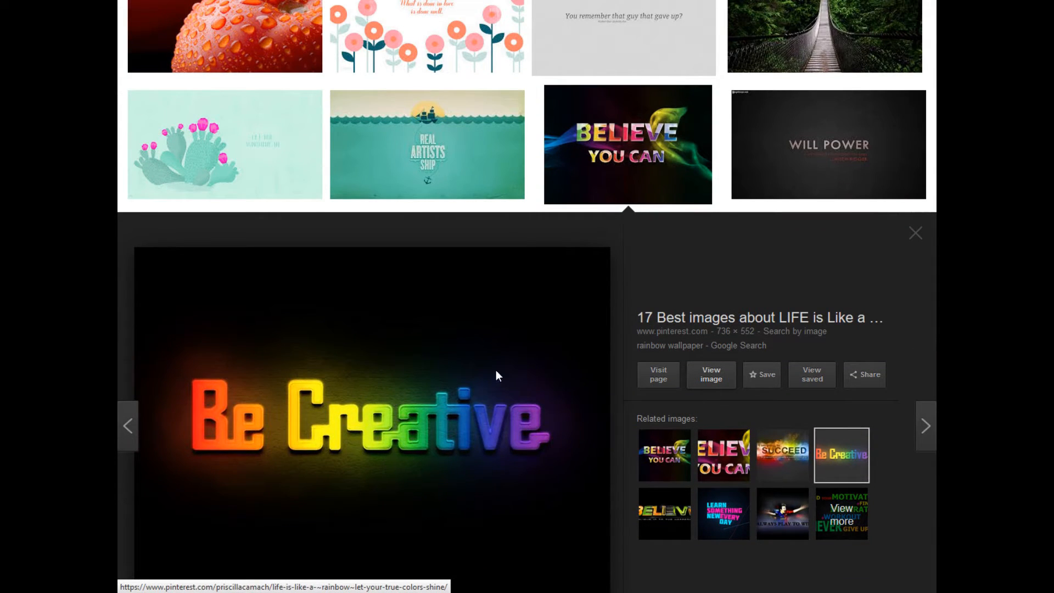
Open the full-size Be Creative rainbow image and save it to the computer
{"action": "left_click", "coordinate": [434, 447]}
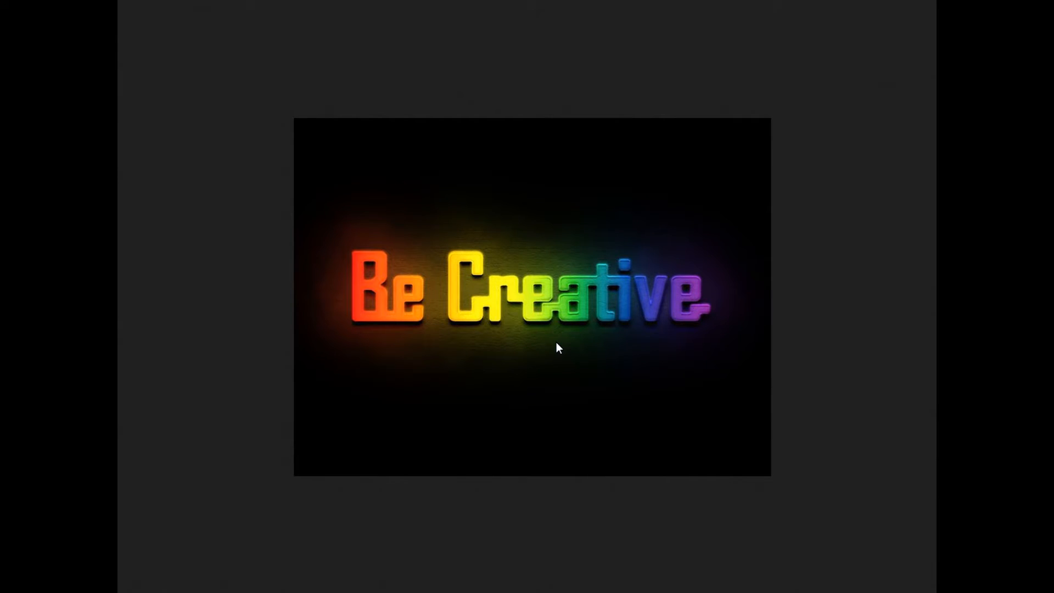
{"action": "right_click", "coordinate": [558, 293]}
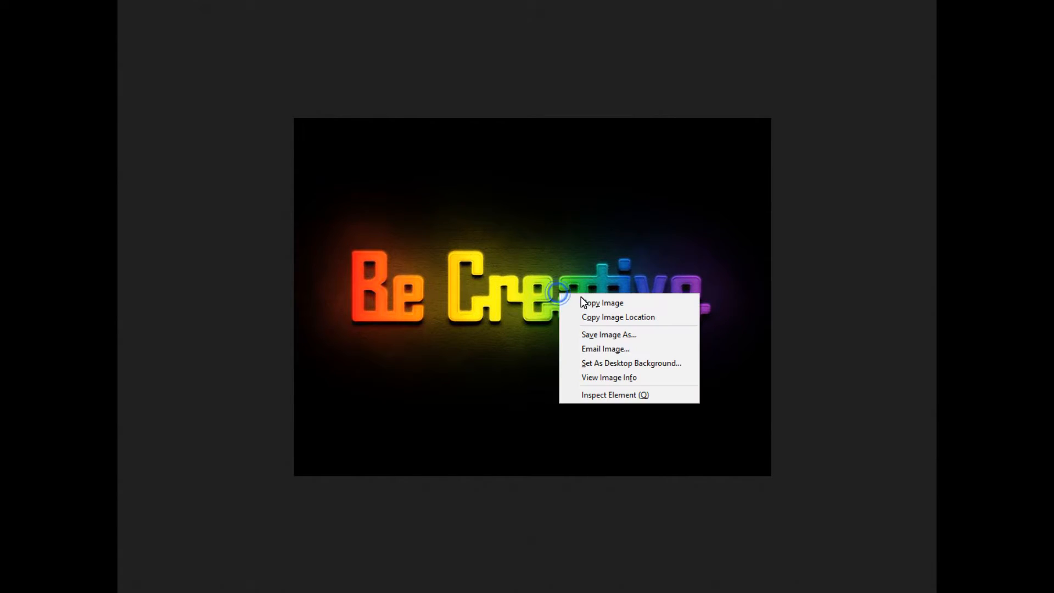
{"action": "left_click", "coordinate": [620, 336]}
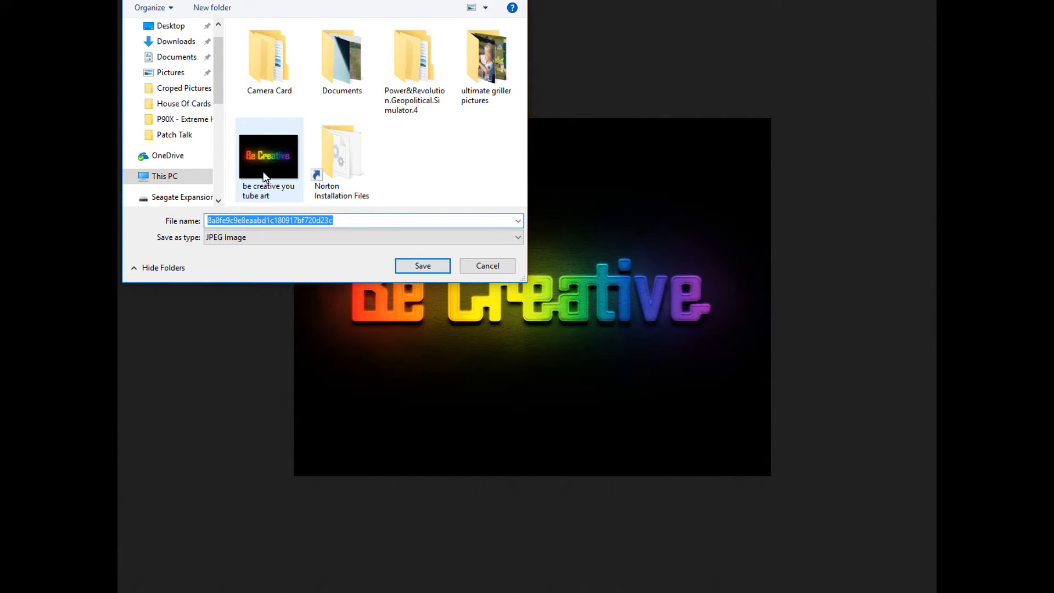
{"action": "left_click", "coordinate": [426, 264]}
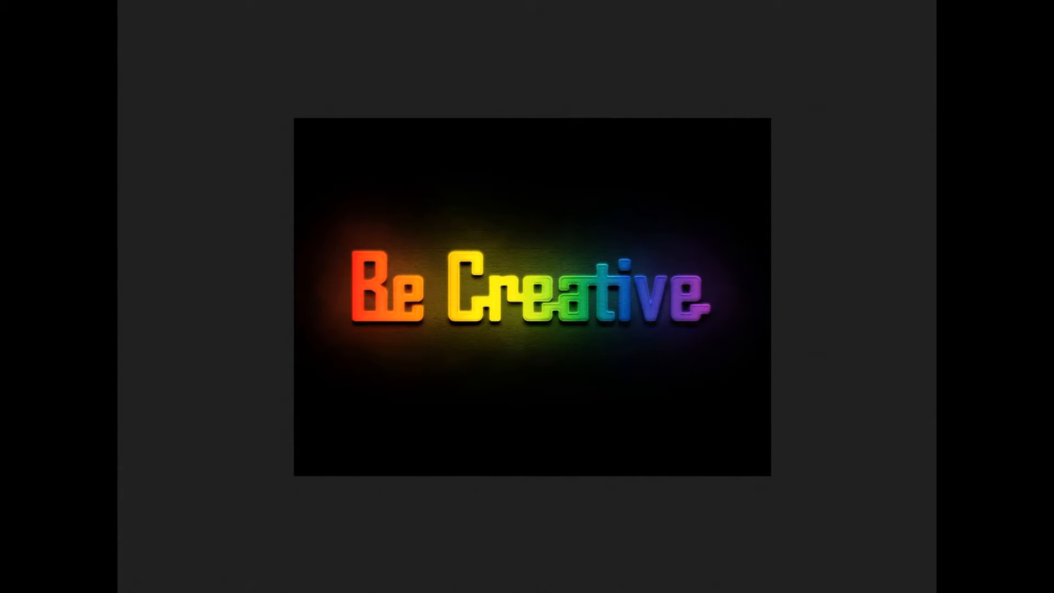
Bring up the GIMP window and resize it to a larger floating window
{"action": "left_click", "coordinate": [547, 591]}
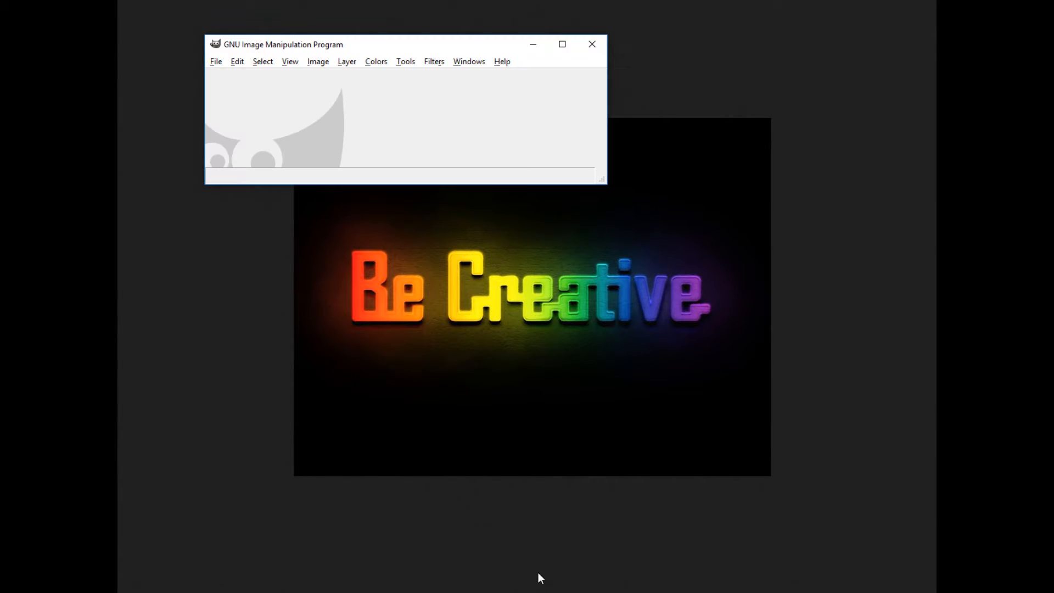
{"action": "left_click", "coordinate": [561, 48]}
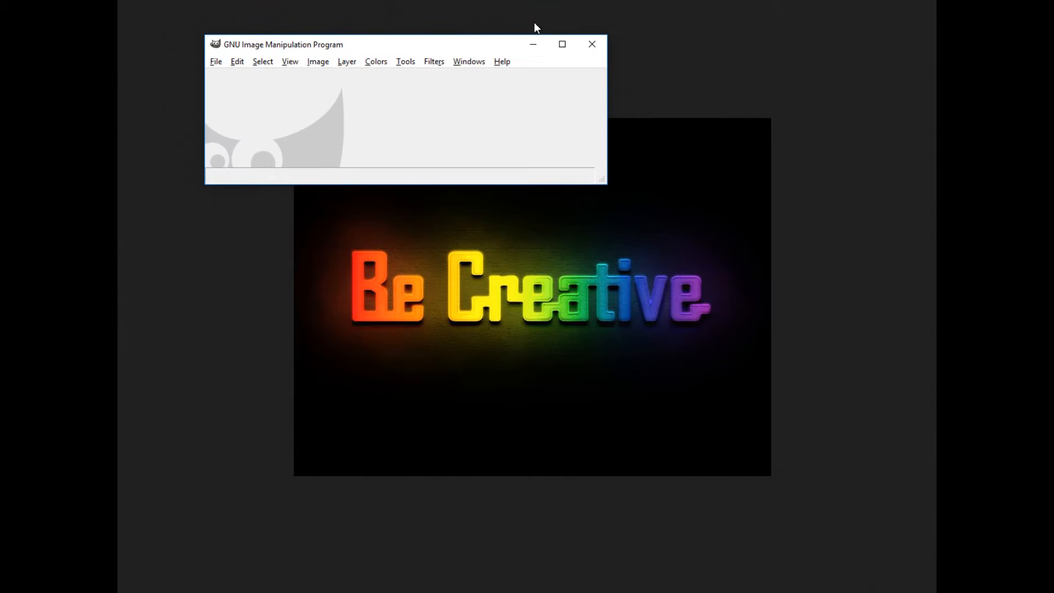
{"action": "left_click_drag", "start_coordinate": [496, 35], "coordinate": [537, 1]}
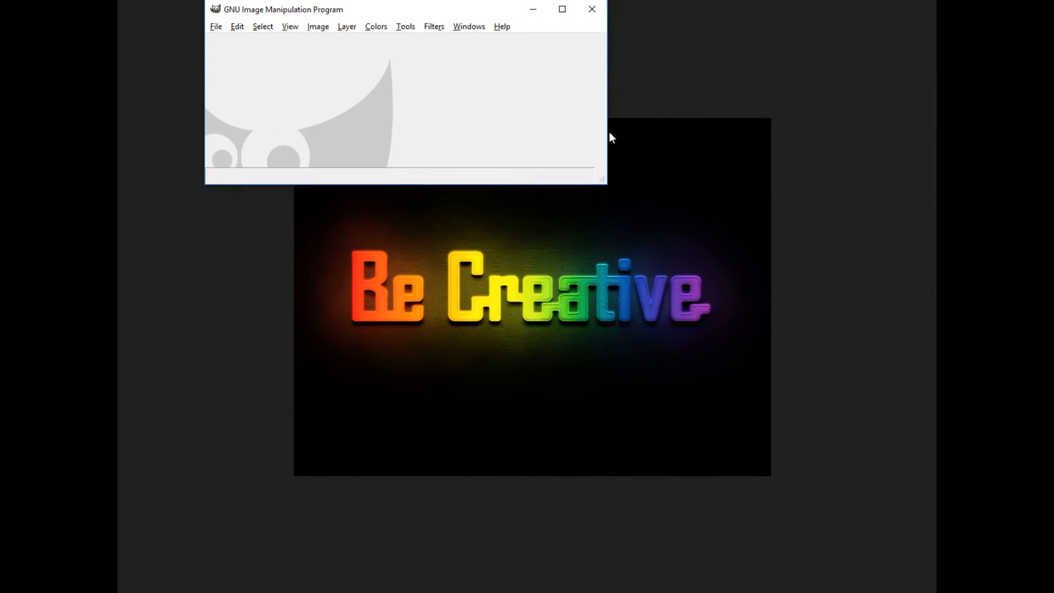
{"action": "left_click_drag", "start_coordinate": [609, 132], "coordinate": [760, 141]}
{"action": "left_click_drag", "start_coordinate": [550, 185], "coordinate": [521, 334]}
{"action": "left_click", "coordinate": [215, 26]}
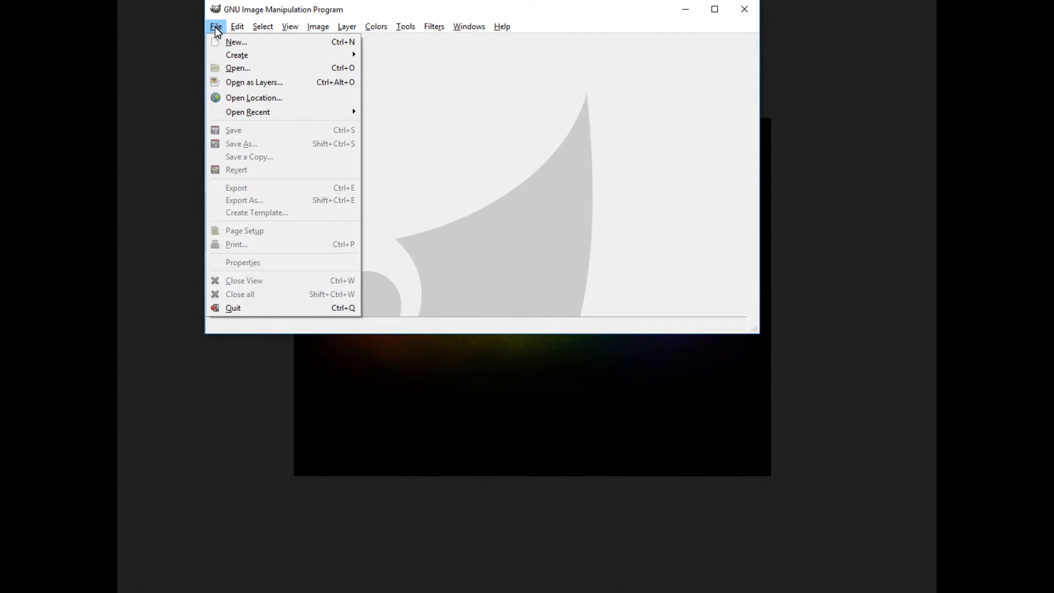
{"action": "left_click", "coordinate": [409, 28]}
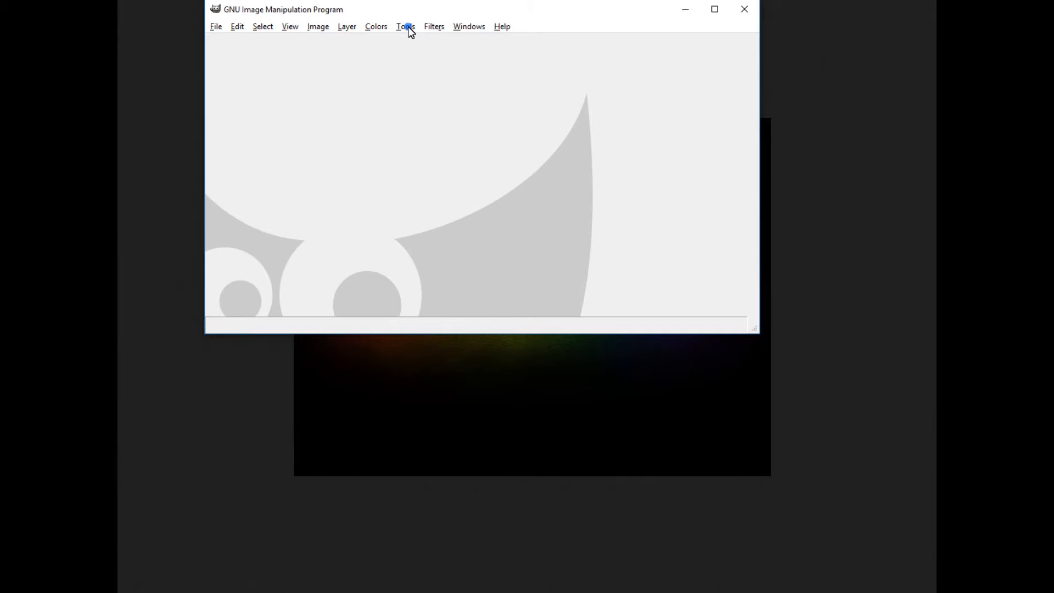
{"action": "left_click", "coordinate": [408, 28]}
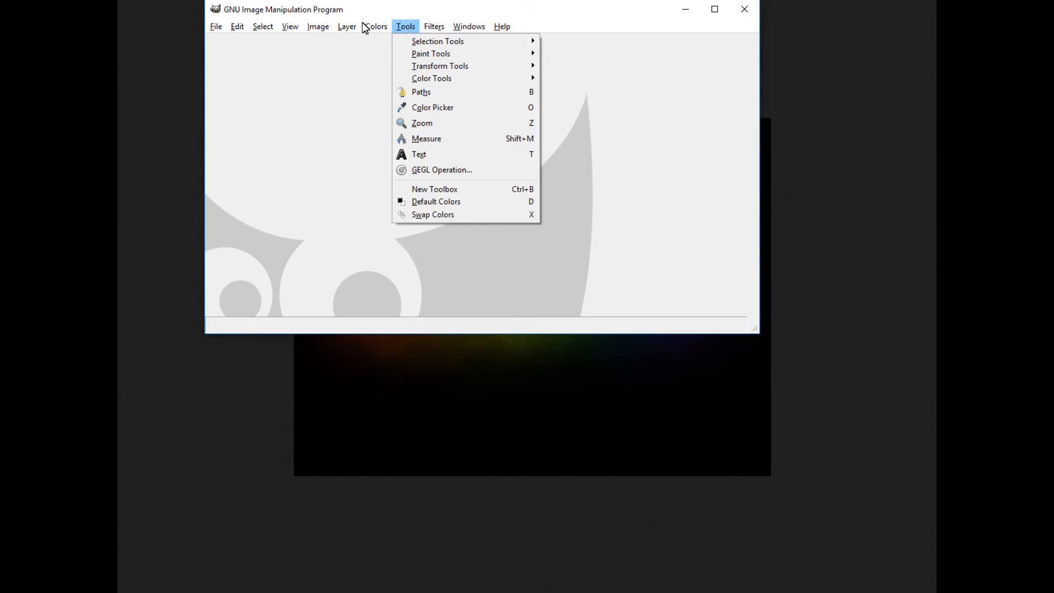
{"action": "left_click", "coordinate": [292, 29]}
{"action": "left_click", "coordinate": [291, 29]}
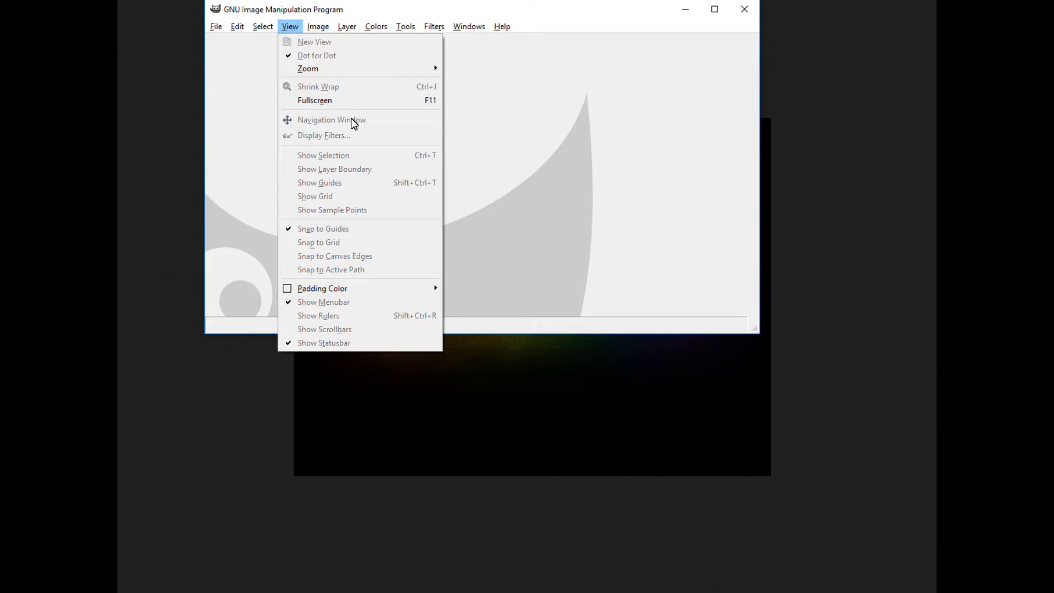
{"action": "mouse_move", "coordinate": [371, 290]}
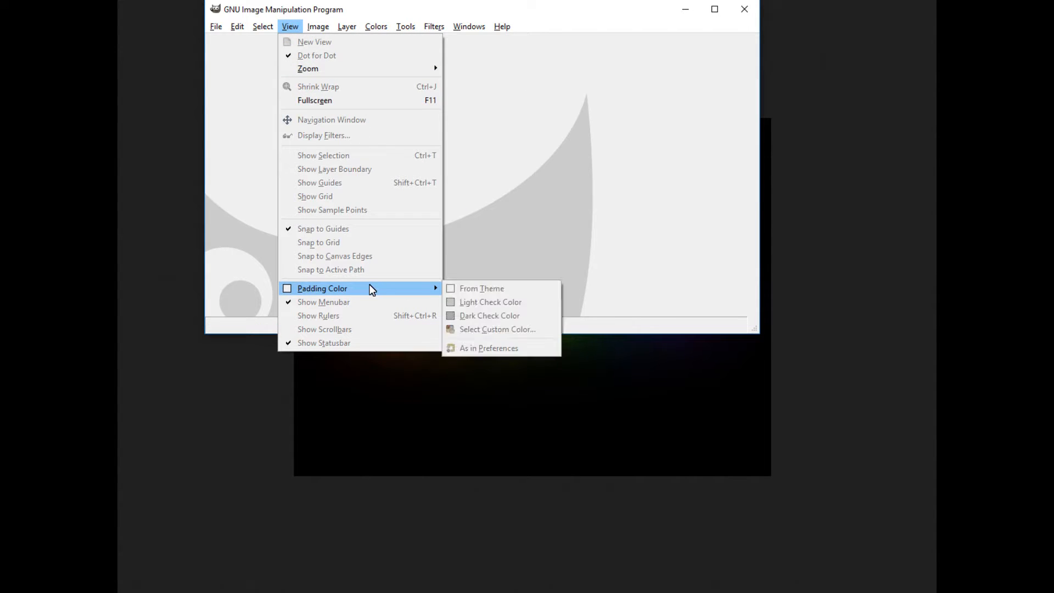
{"action": "mouse_move", "coordinate": [377, 68]}
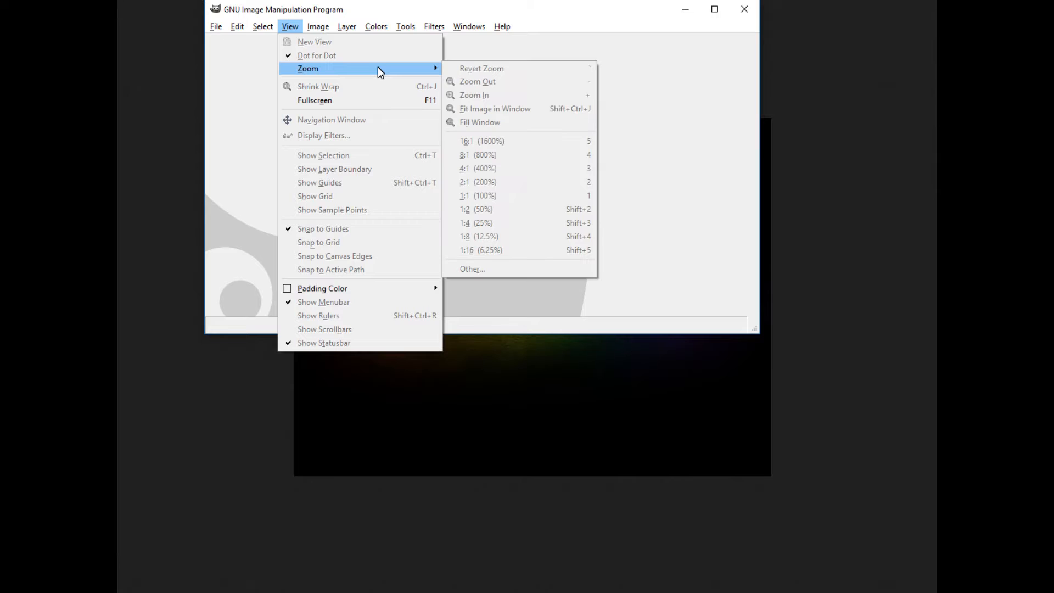
Start a new image, and select the 1546 x 423 safe-area size on the channel art help page
{"action": "left_click", "coordinate": [217, 26]}
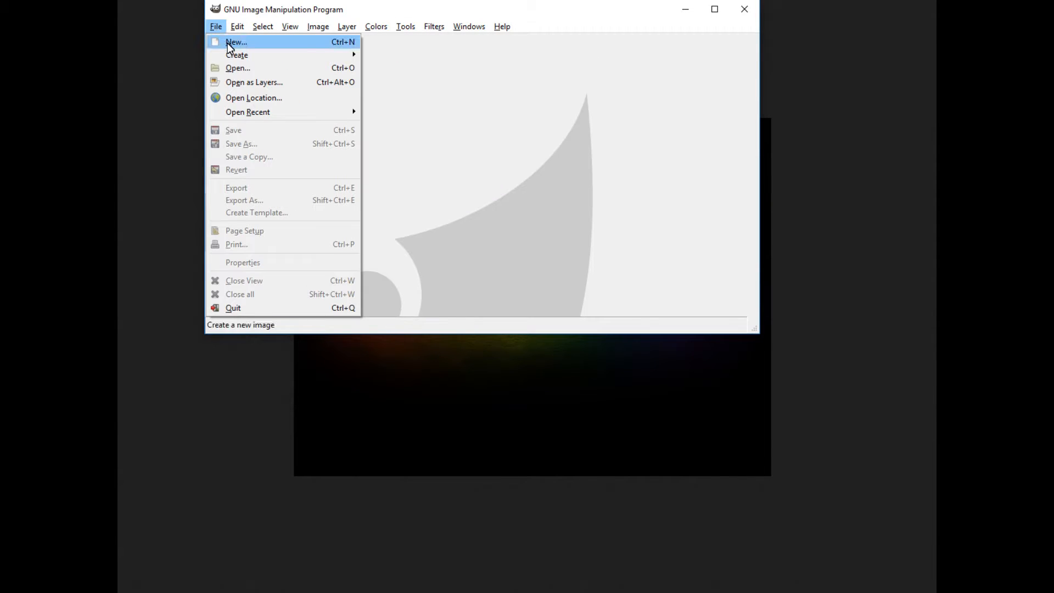
{"action": "left_click", "coordinate": [227, 43]}
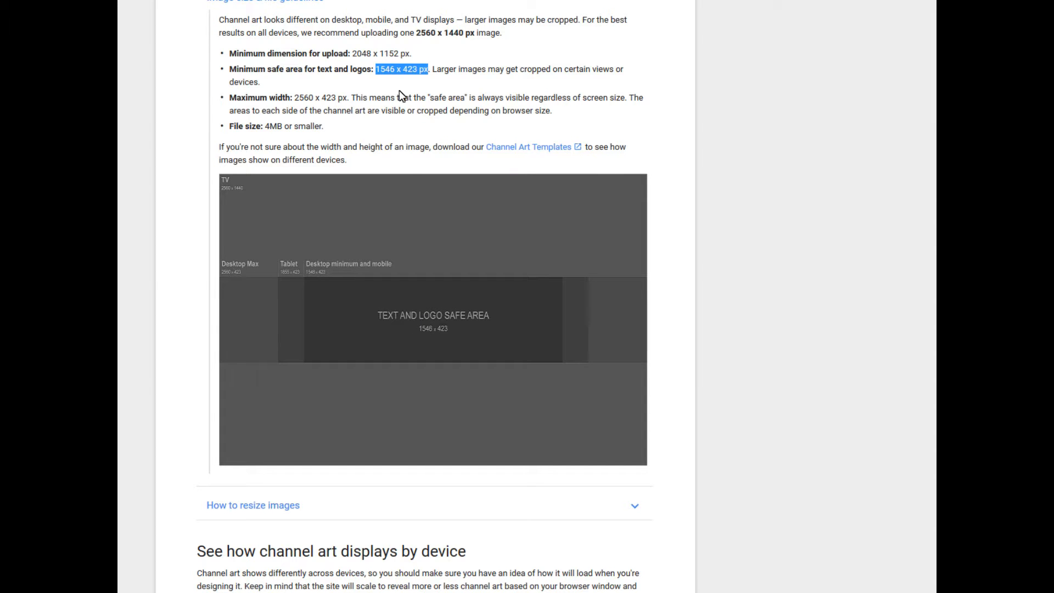
{"action": "left_click", "coordinate": [371, 72]}
{"action": "left_click_drag", "start_coordinate": [376, 73], "coordinate": [420, 77]}
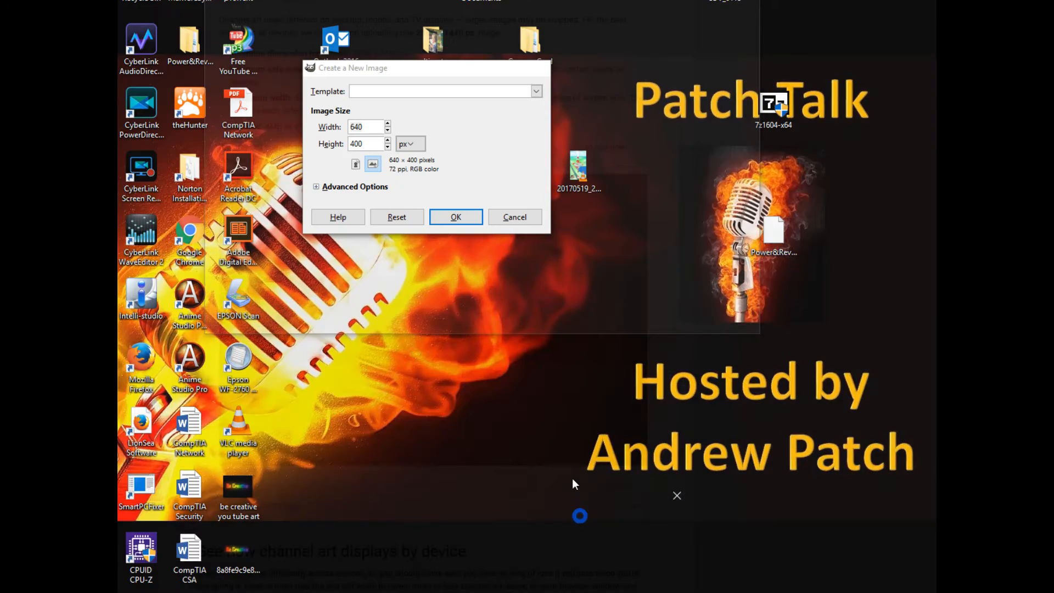
Set the new image width to 1546 and height to 423 pixels
{"action": "left_click", "coordinate": [572, 479]}
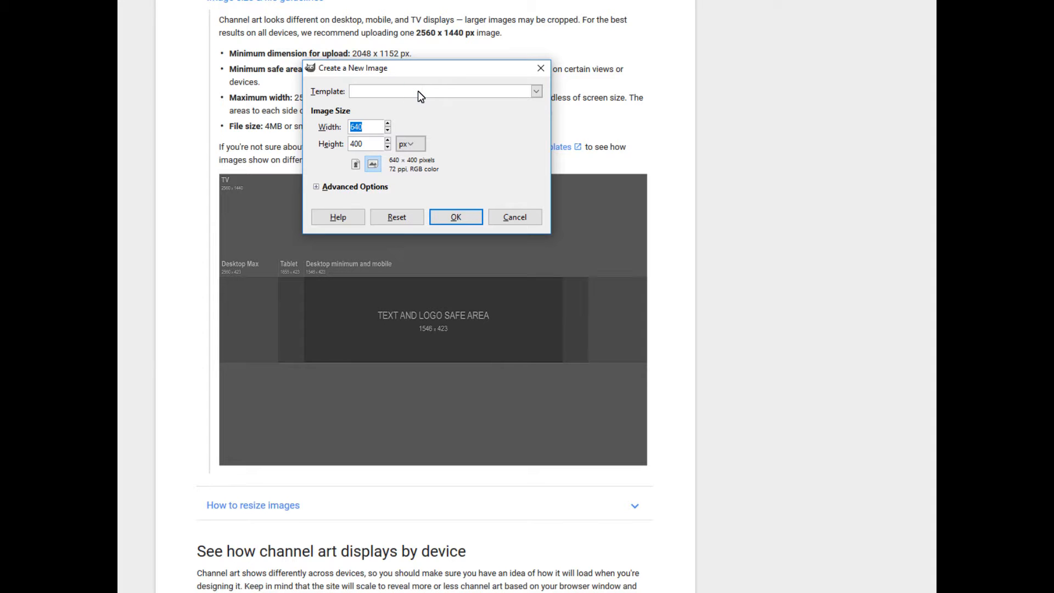
{"action": "left_click_drag", "start_coordinate": [436, 67], "coordinate": [585, 121]}
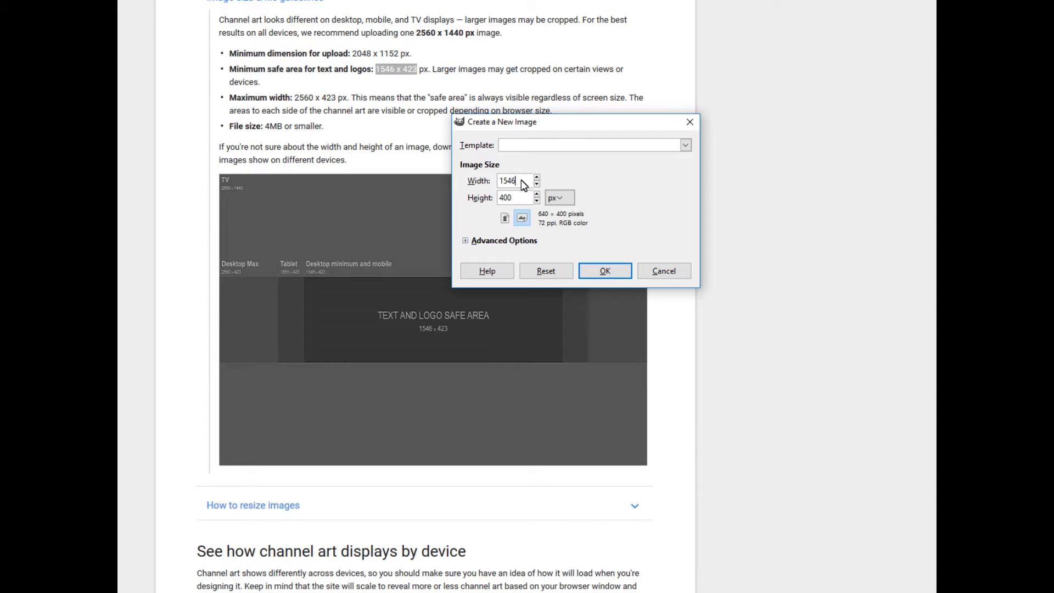
{"action": "left_click", "coordinate": [518, 193]}
{"action": "left_click", "coordinate": [604, 271]}
{"action": "left_click", "coordinate": [613, 271]}
Try to confirm the new 1546 x 423 image
{"action": "mouse_move", "coordinate": [547, 590]}
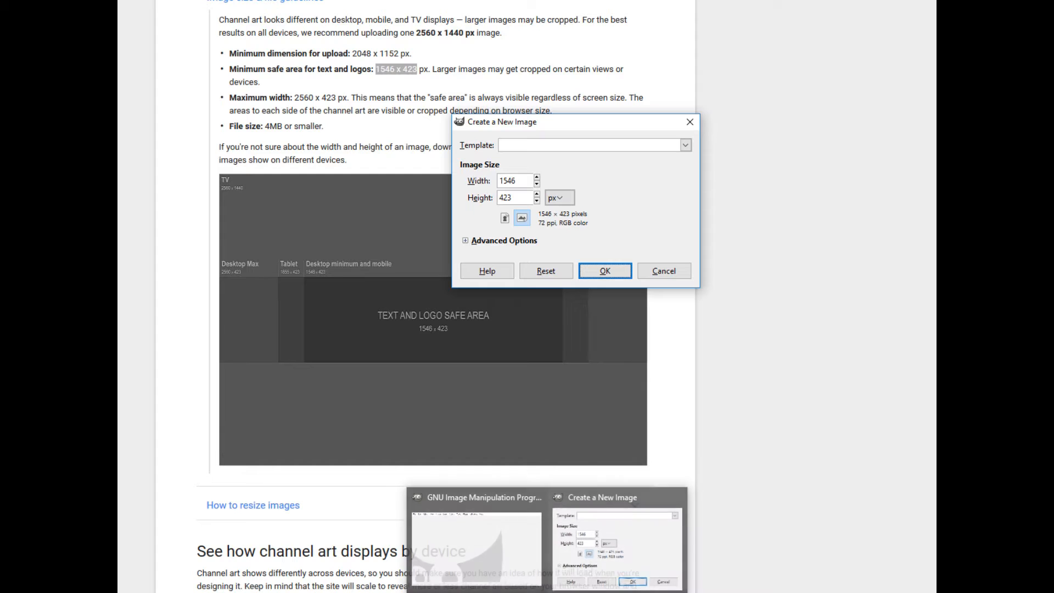
{"action": "mouse_move", "coordinate": [488, 542]}
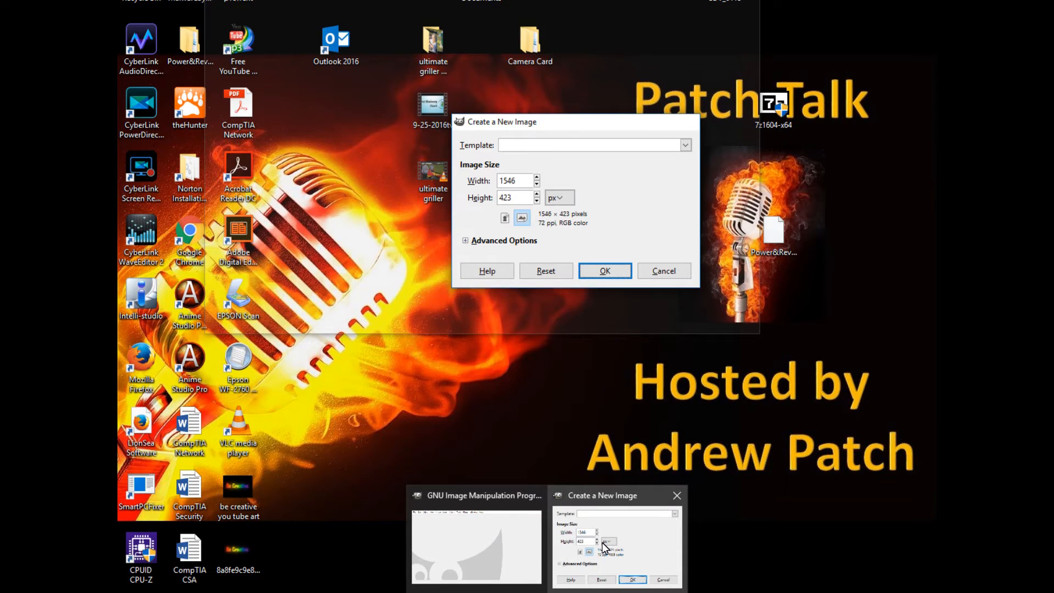
{"action": "left_click", "coordinate": [601, 542]}
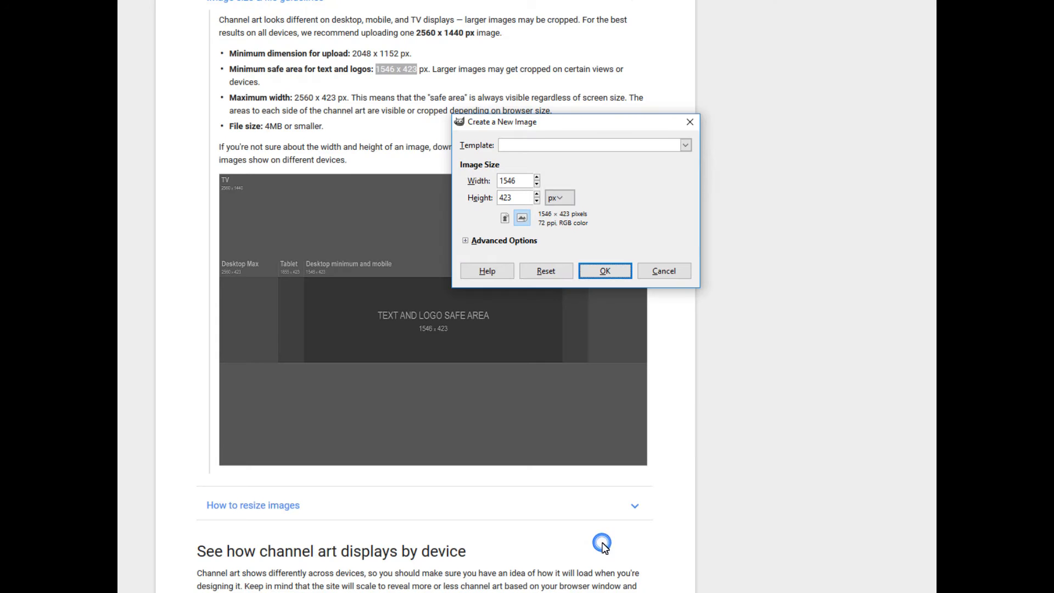
{"action": "left_click", "coordinate": [616, 274]}
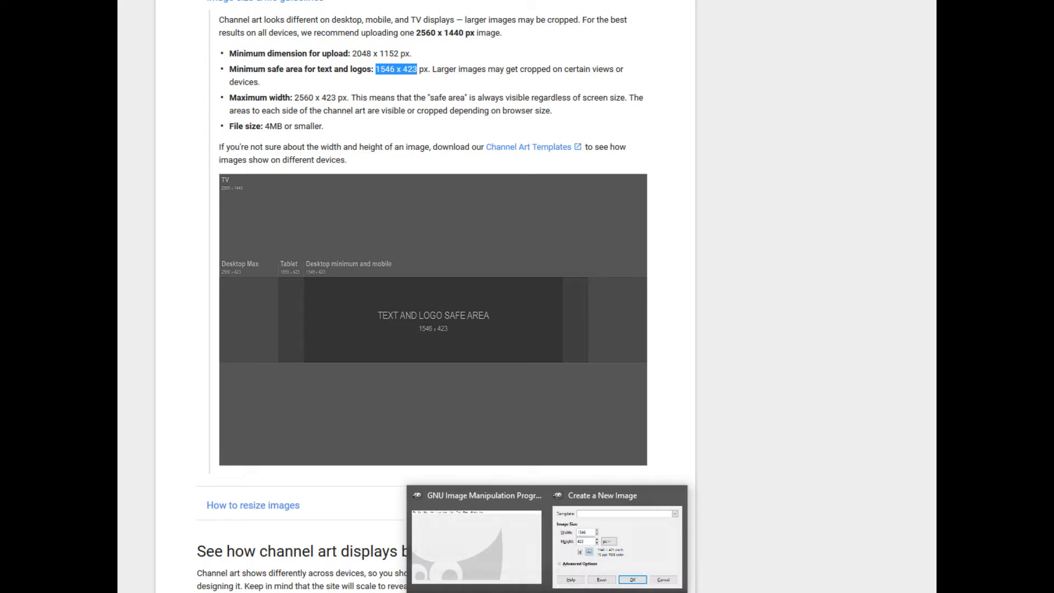
{"action": "left_click", "coordinate": [588, 540]}
{"action": "left_click", "coordinate": [614, 272]}
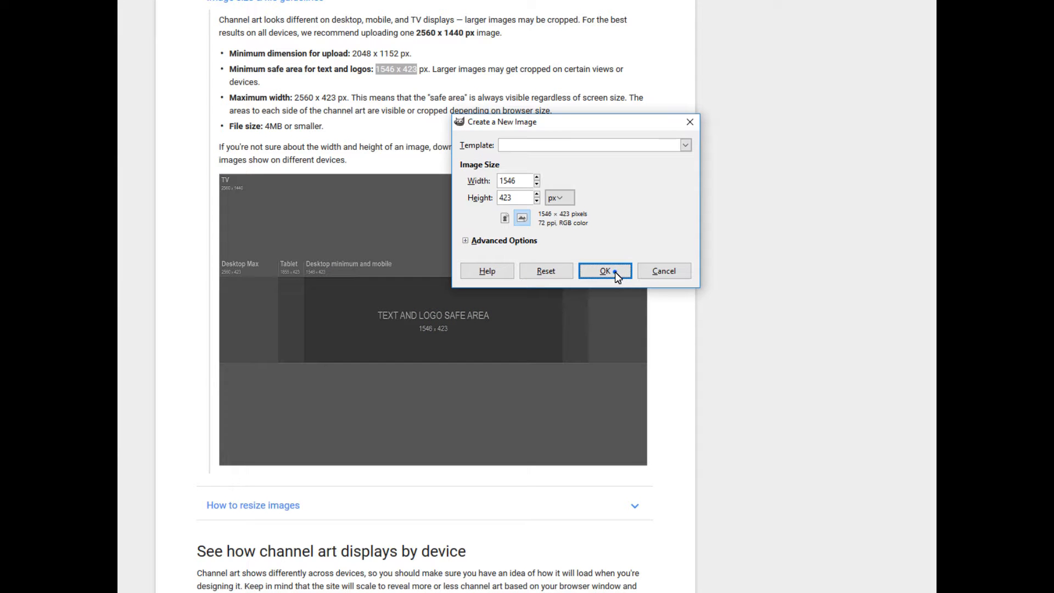
{"action": "left_click", "coordinate": [504, 219]}
{"action": "left_click", "coordinate": [525, 219]}
{"action": "left_click", "coordinate": [614, 272]}
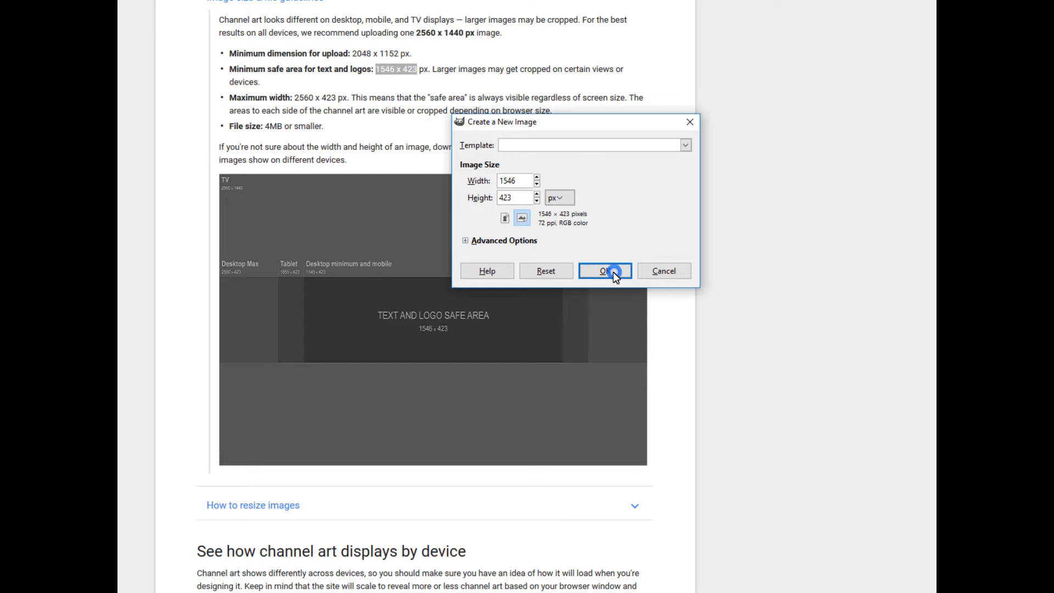
{"action": "left_click", "coordinate": [575, 145]}
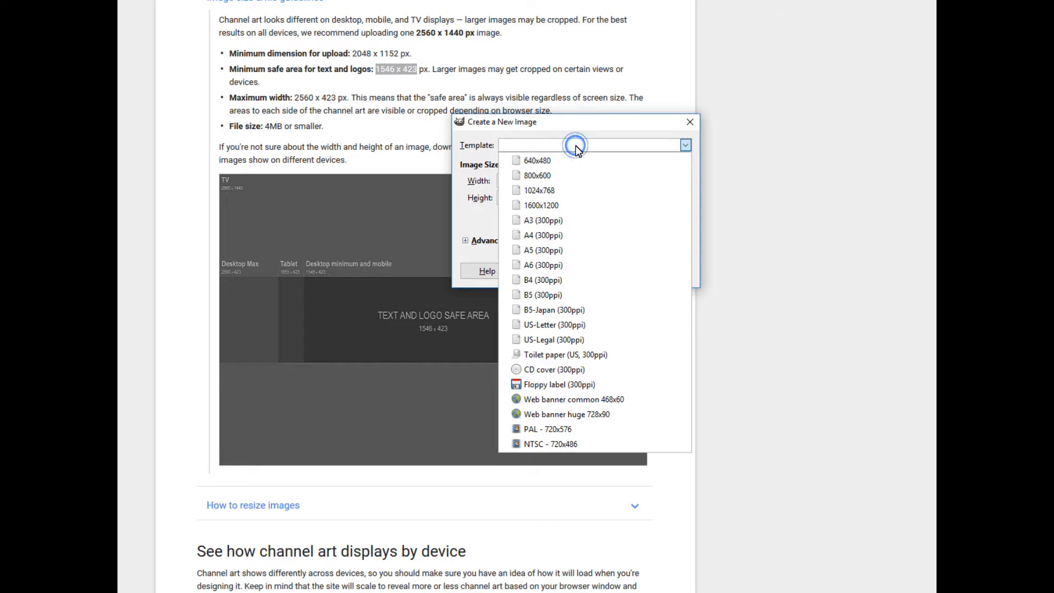
{"action": "key", "text": "Escape"}
Keep the units as pixels and create the 1546 by 423 pixel image
{"action": "left_click", "coordinate": [529, 180]}
{"action": "left_click", "coordinate": [536, 177]}
{"action": "left_click", "coordinate": [537, 184]}
{"action": "left_click", "coordinate": [565, 201]}
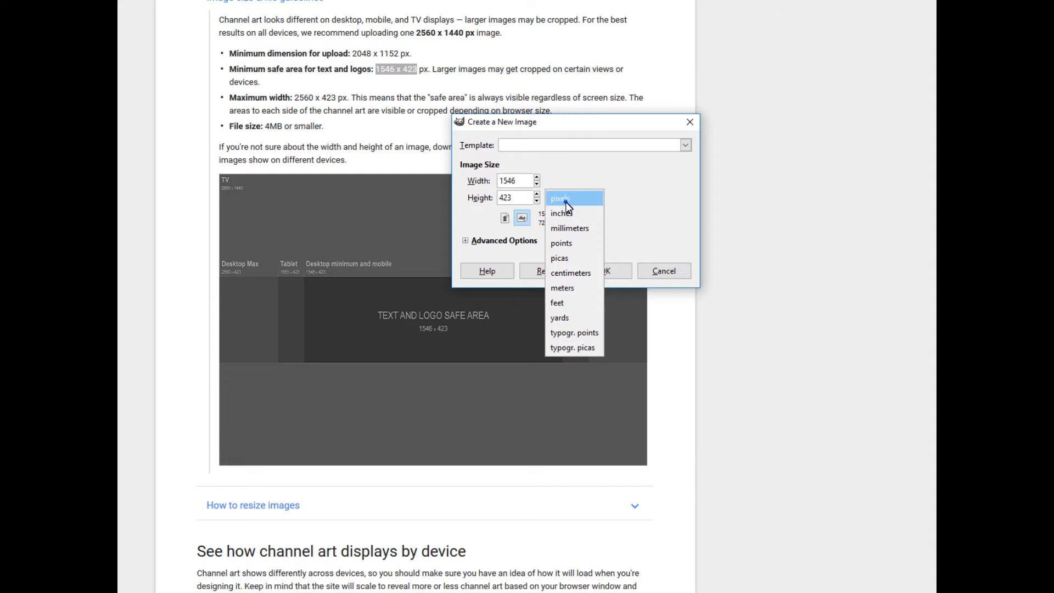
{"action": "left_click", "coordinate": [565, 201]}
{"action": "left_click", "coordinate": [614, 272]}
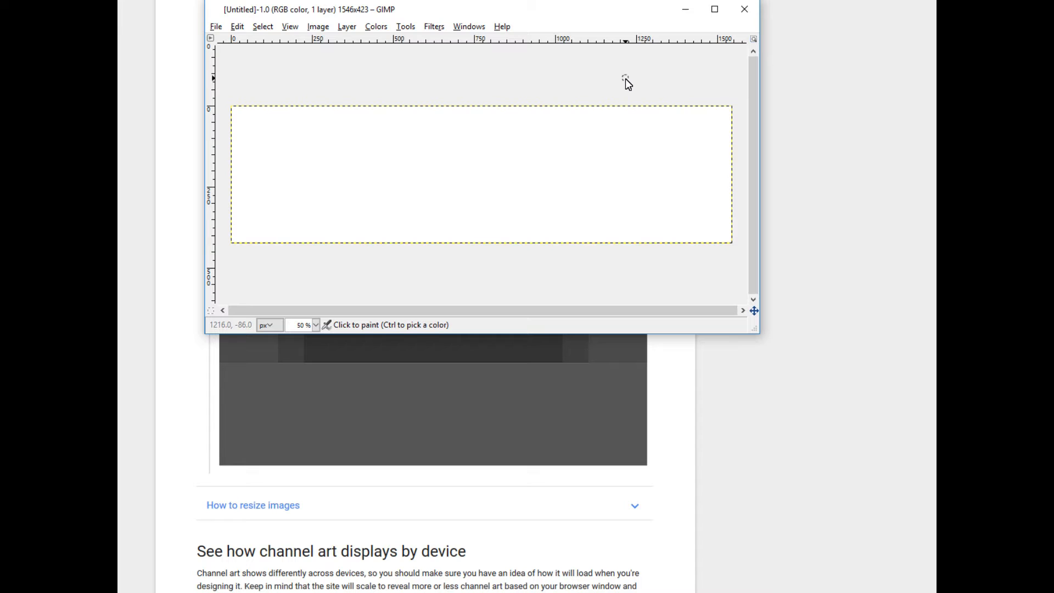
Maximize the image window, open a new Toolbox and place it at the top-left of the canvas
{"action": "left_click", "coordinate": [719, 15]}
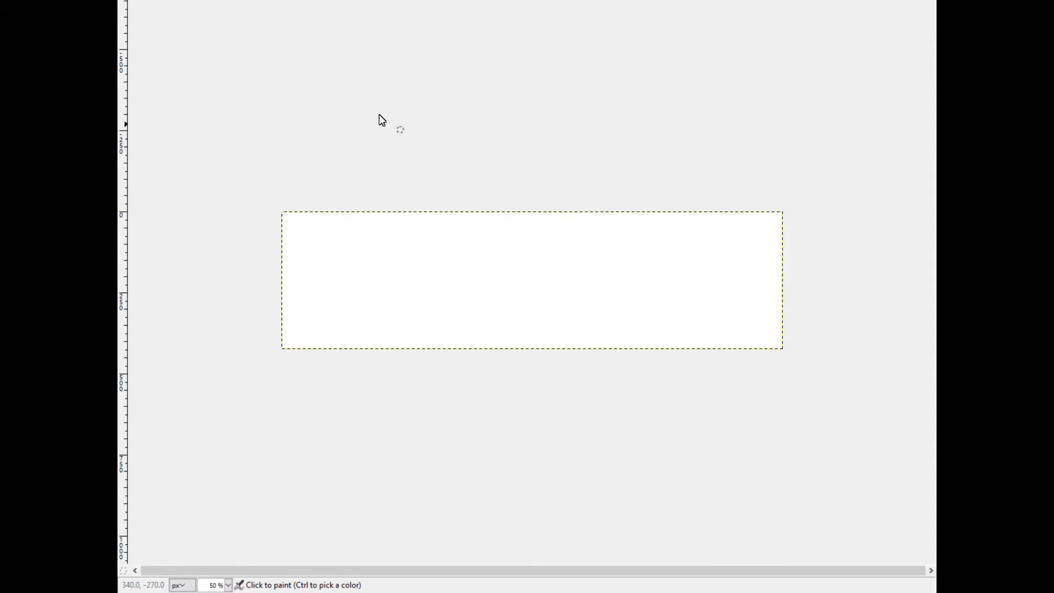
{"action": "left_click", "coordinate": [171, 0]}
{"action": "mouse_move", "coordinate": [147, 0]}
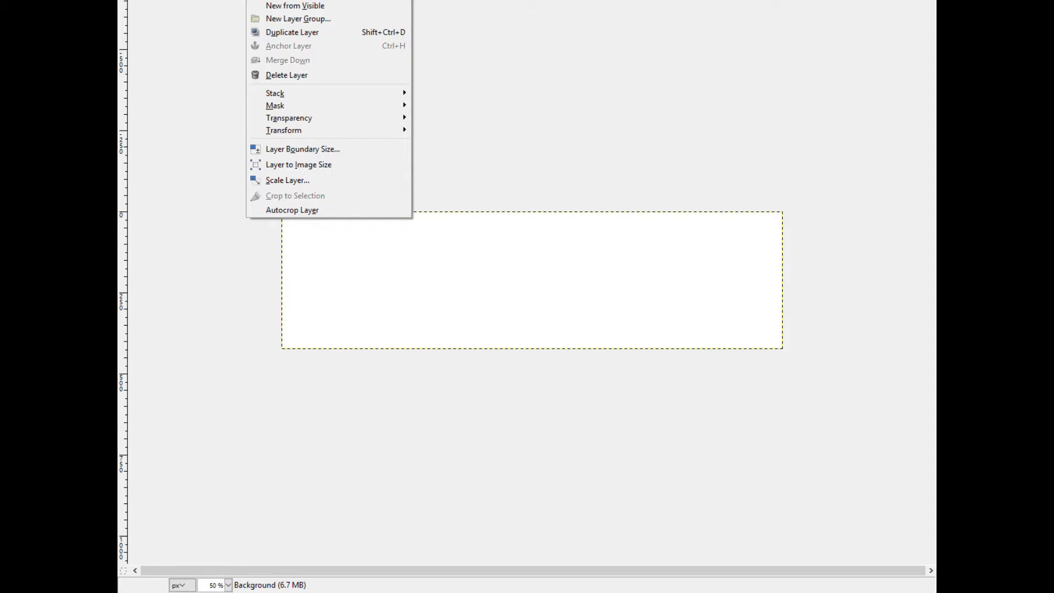
{"action": "mouse_move", "coordinate": [315, 0]}
{"action": "mouse_move", "coordinate": [379, 0]}
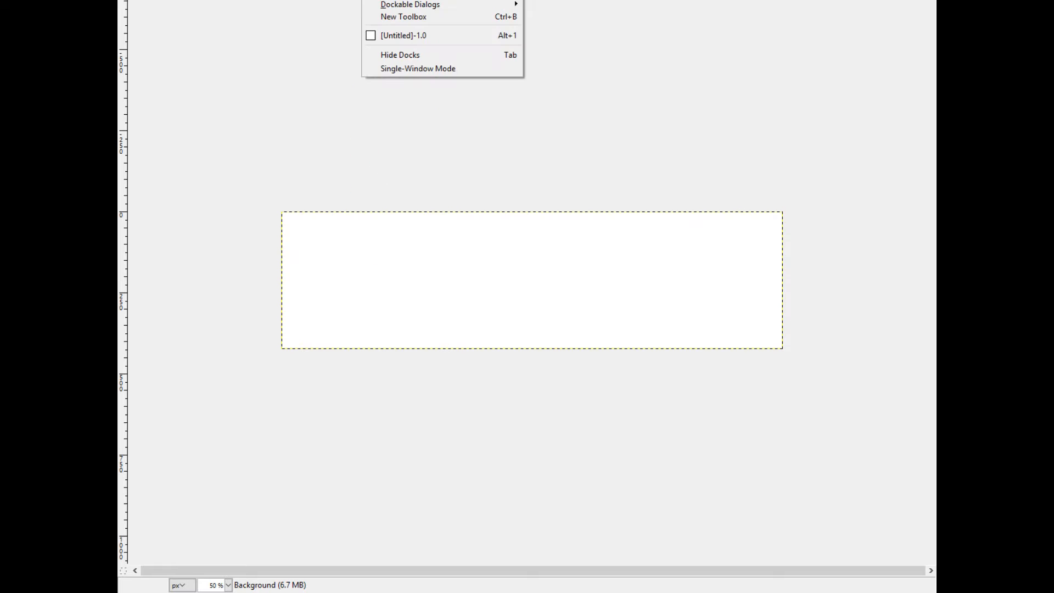
{"action": "mouse_move", "coordinate": [412, 0]}
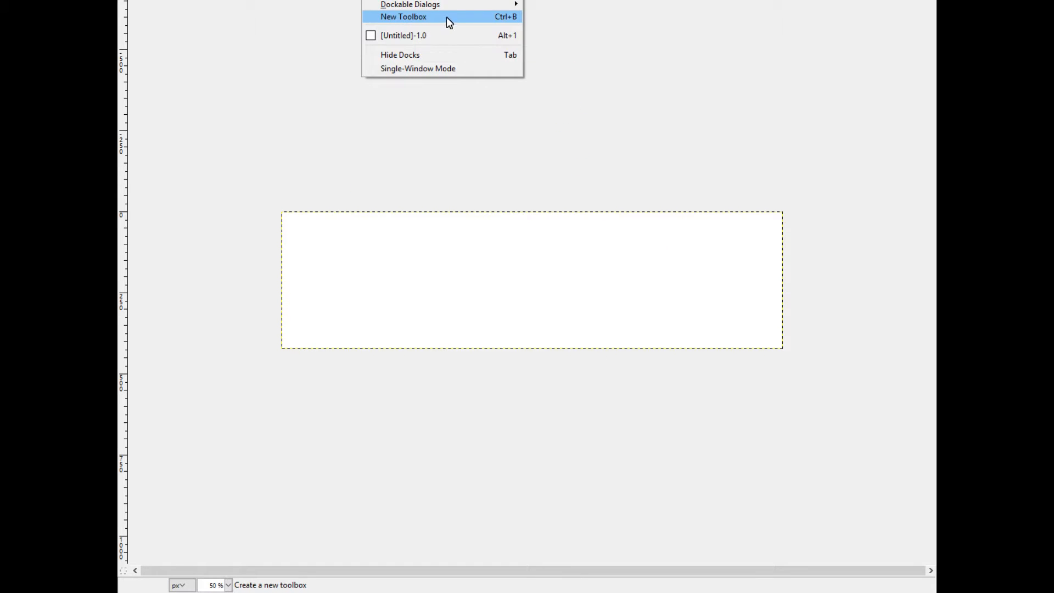
{"action": "mouse_move", "coordinate": [461, 0]}
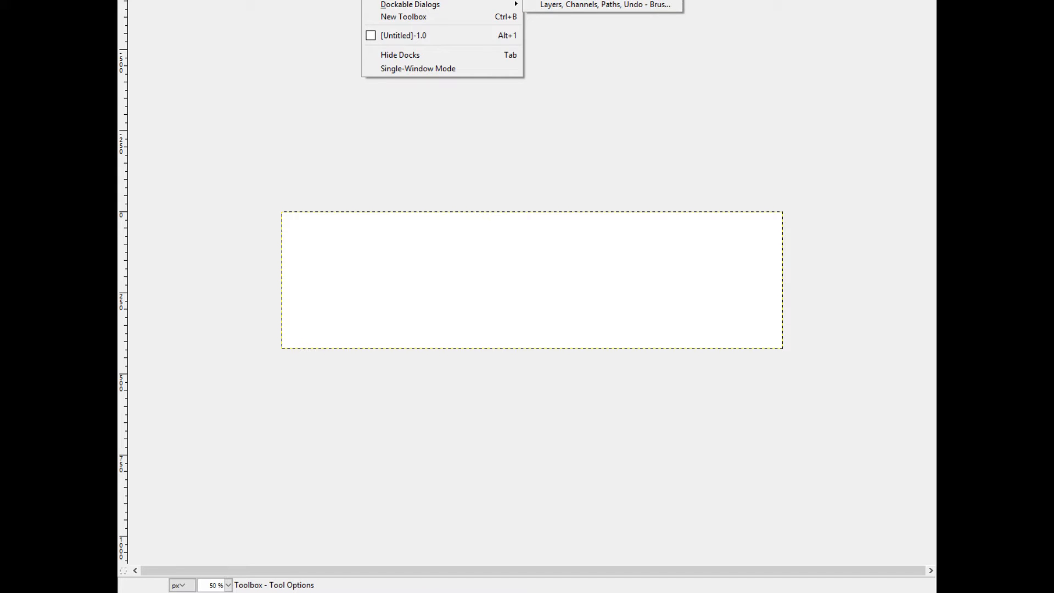
{"action": "left_click", "coordinate": [579, 0]}
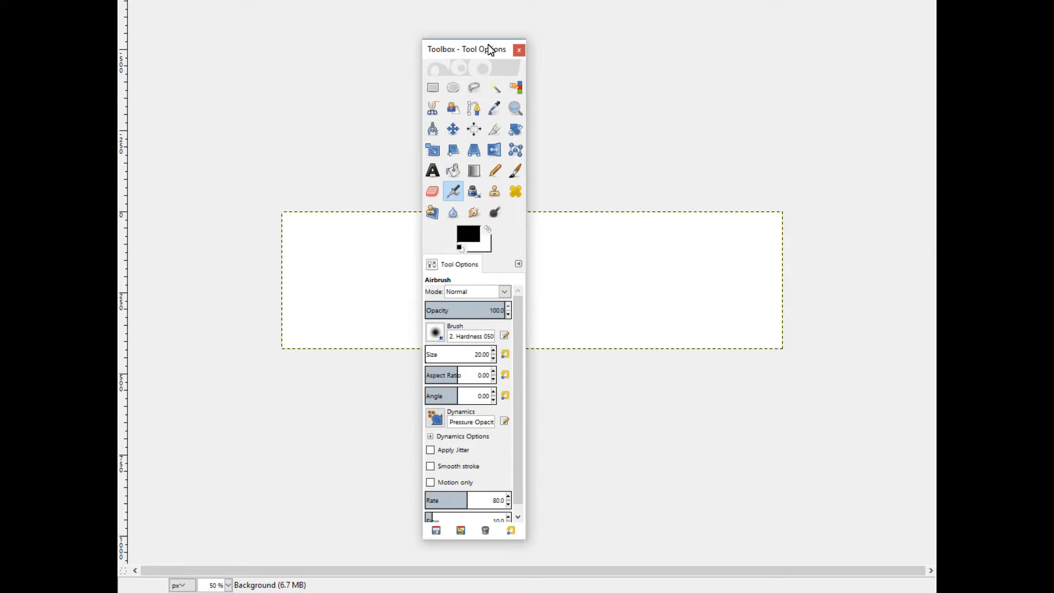
{"action": "left_click_drag", "start_coordinate": [483, 48], "coordinate": [191, 13]}
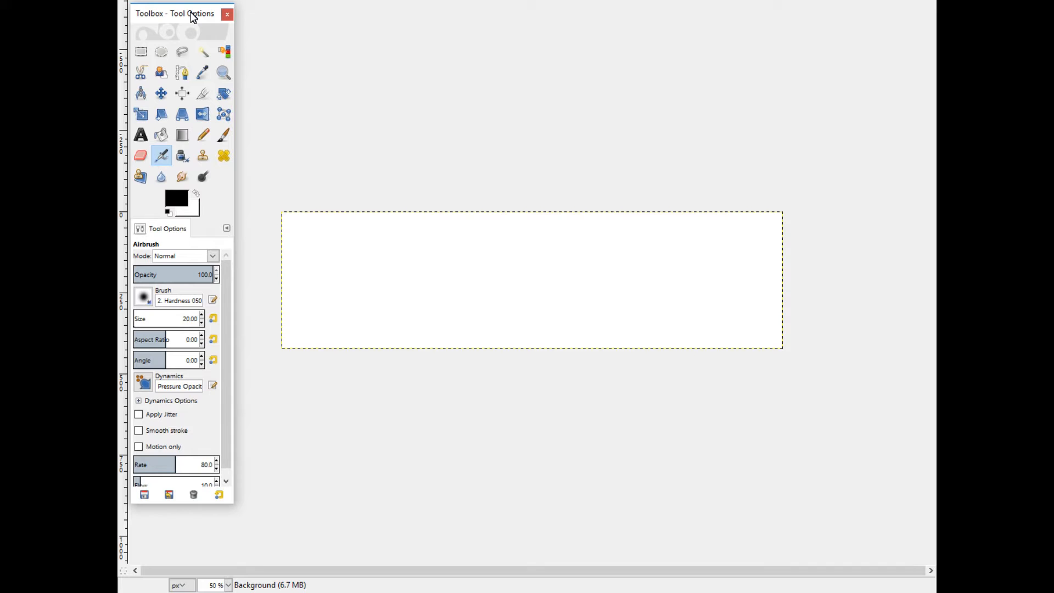
Open the Layers, Channels, Paths, Undo - Brushes dock and position it at the right edge
{"action": "left_click", "coordinate": [376, 0]}
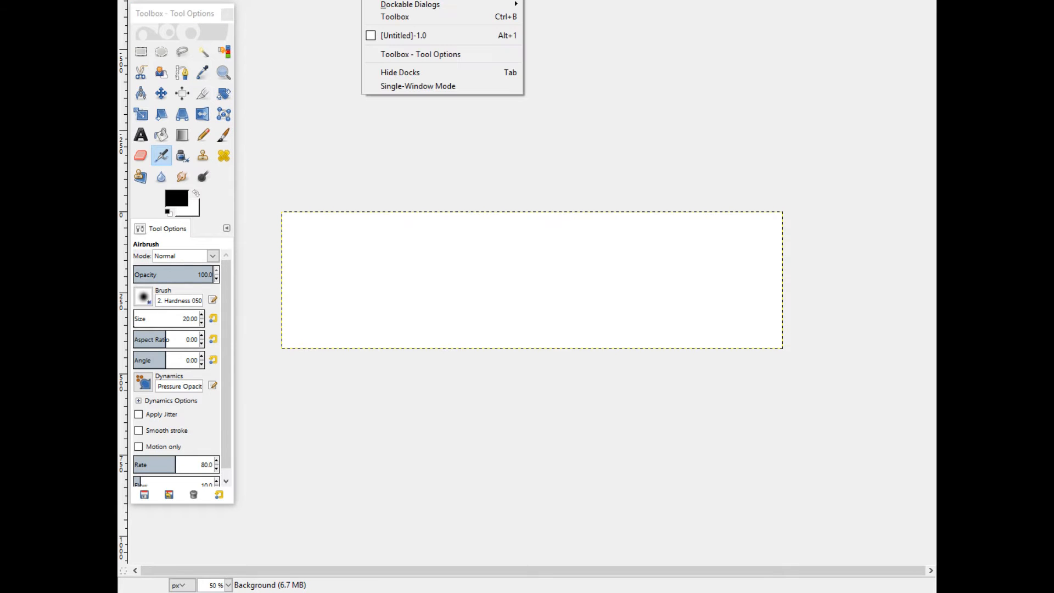
{"action": "left_click", "coordinate": [586, 1]}
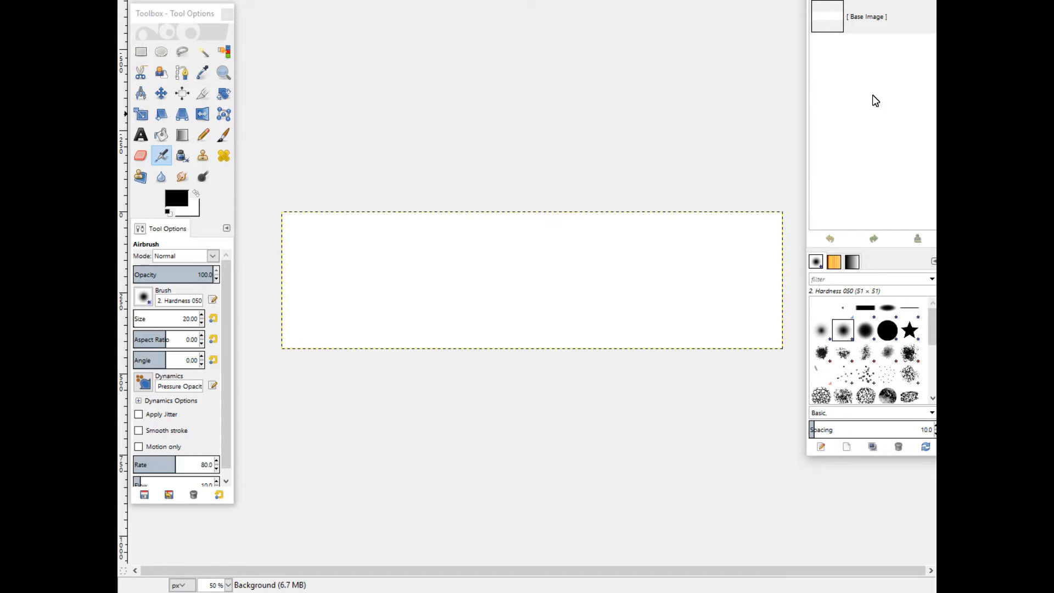
{"action": "left_click_drag", "start_coordinate": [869, 0], "coordinate": [868, 7]}
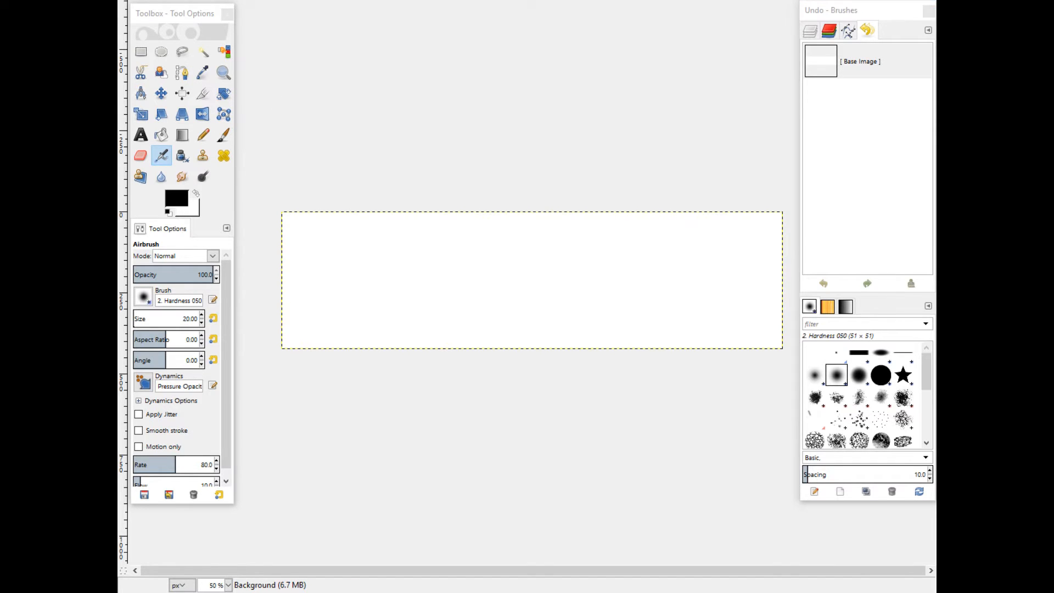
Restore the image window from full screen and widen it up to the dock
{"action": "key", "text": "F11"}
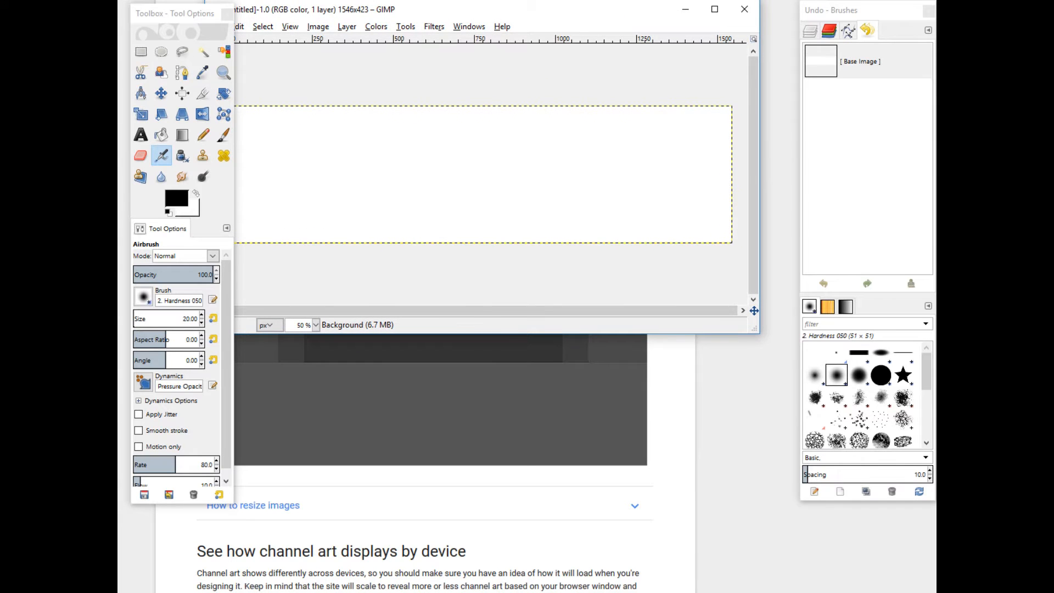
{"action": "left_click_drag", "start_coordinate": [690, 335], "coordinate": [734, 576]}
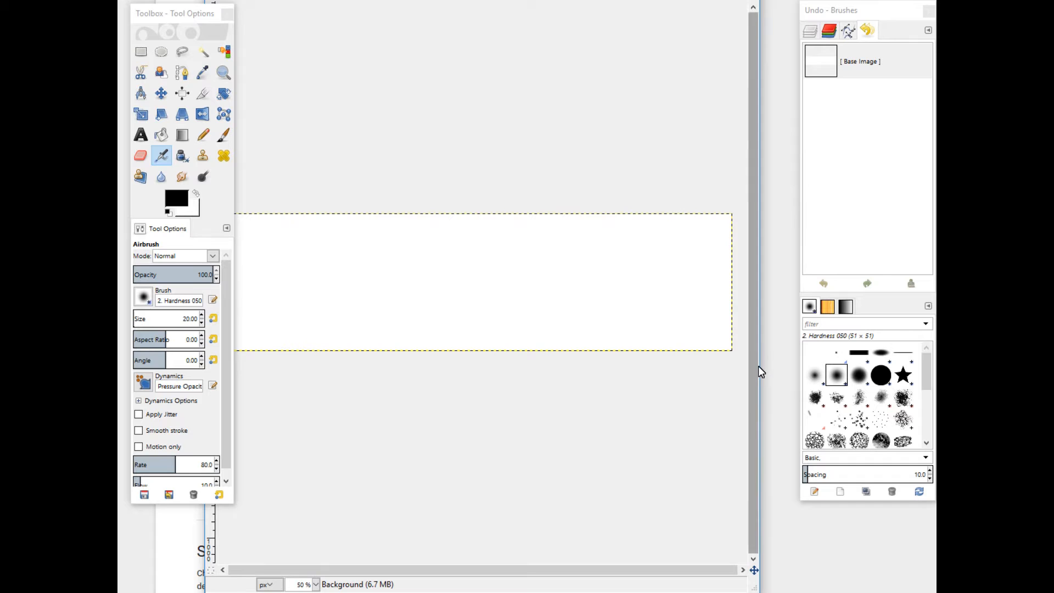
{"action": "left_click_drag", "start_coordinate": [763, 366], "coordinate": [809, 367]}
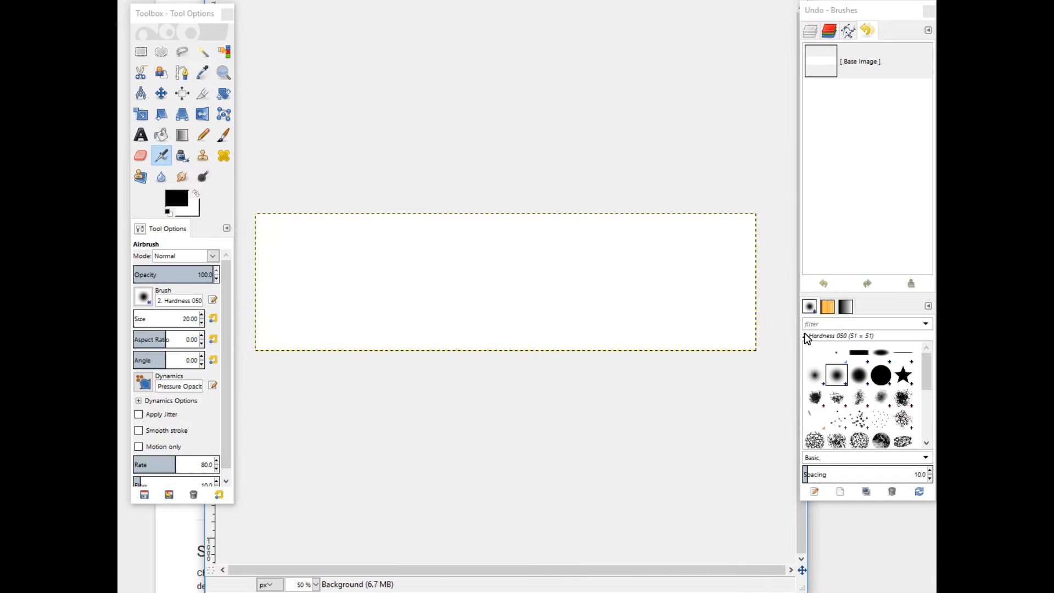
{"action": "left_click_drag", "start_coordinate": [439, 0], "coordinate": [447, 2]}
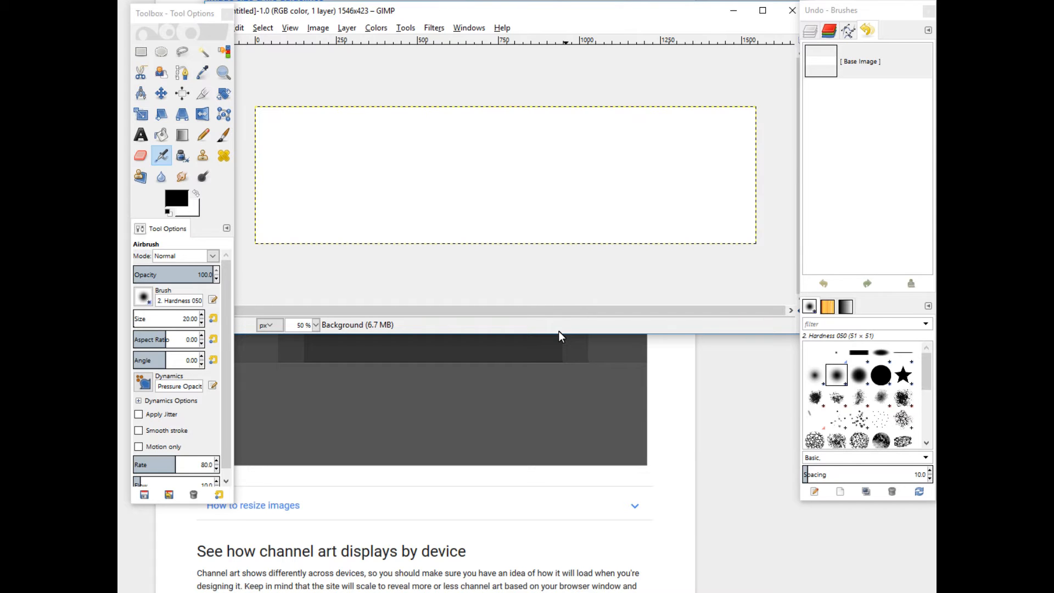
{"action": "left_click_drag", "start_coordinate": [555, 335], "coordinate": [560, 592]}
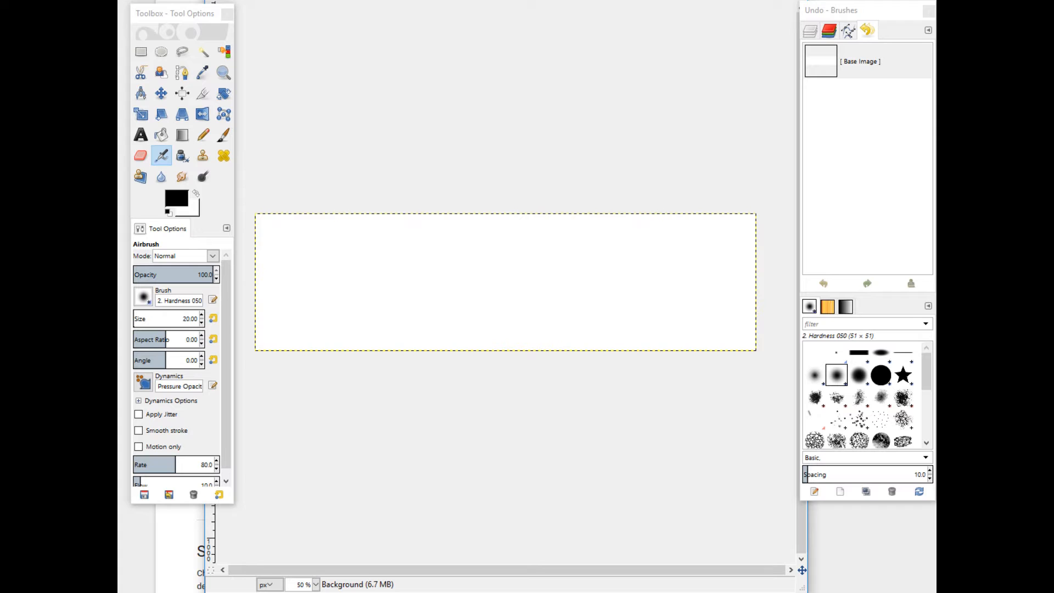
{"action": "mouse_move", "coordinate": [496, 1]}
{"action": "left_mouse_down"}
{"action": "mouse_move", "coordinate": [496, 10]}
{"action": "mouse_move", "coordinate": [498, 0]}
{"action": "left_mouse_up"}
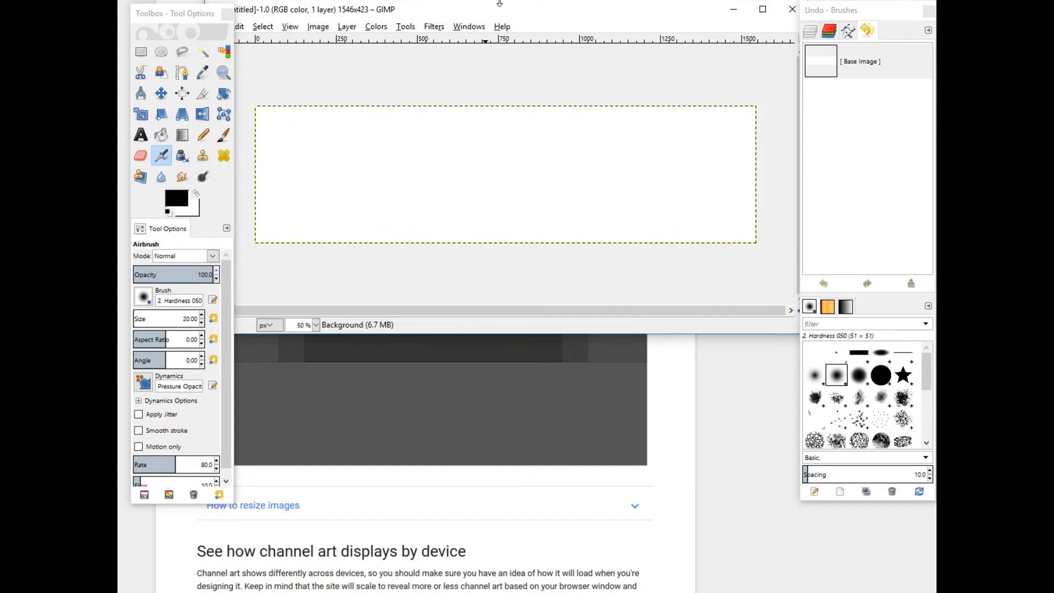
{"action": "left_click", "coordinate": [319, 27]}
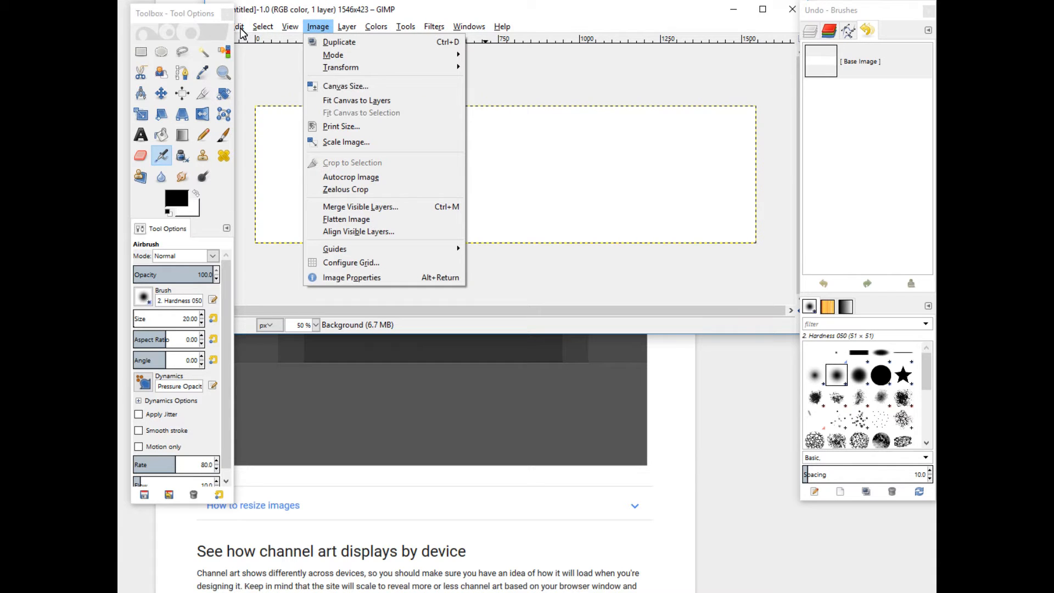
{"action": "left_click", "coordinate": [168, 16]}
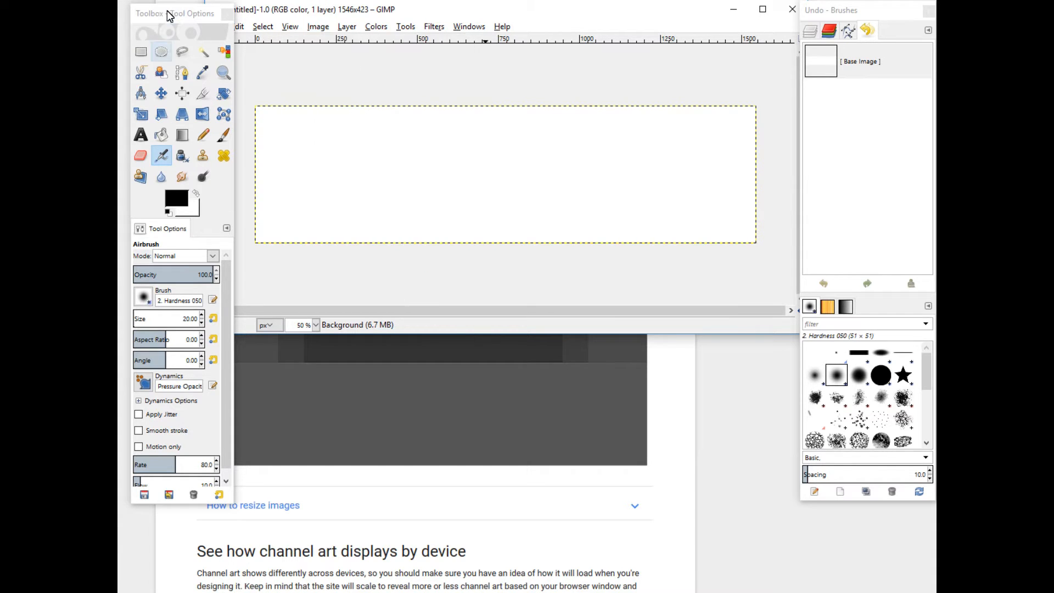
{"action": "left_click_drag", "start_coordinate": [169, 16], "coordinate": [149, 59]}
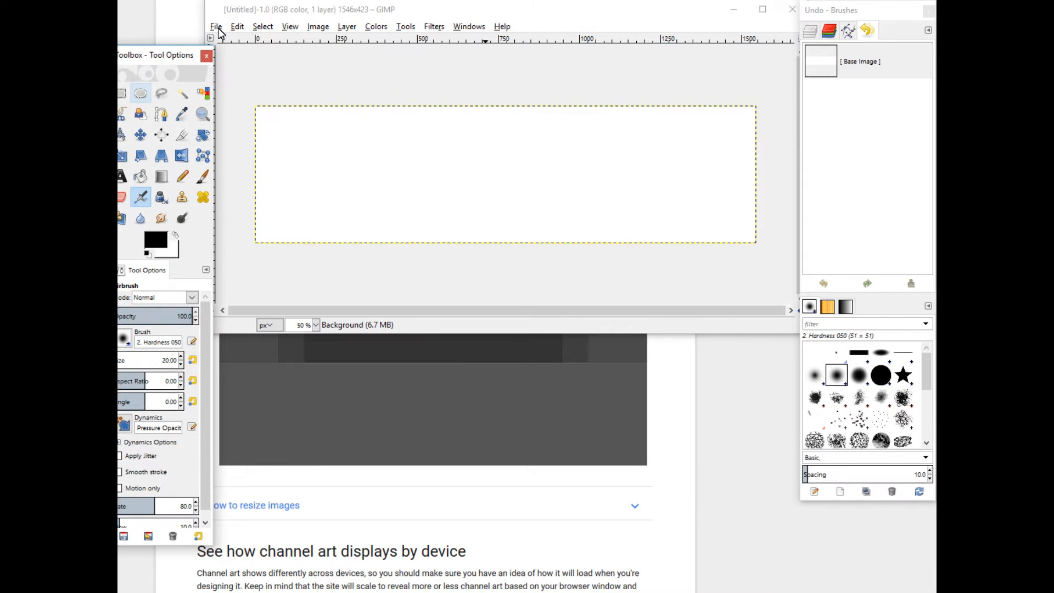
{"action": "left_click", "coordinate": [217, 28]}
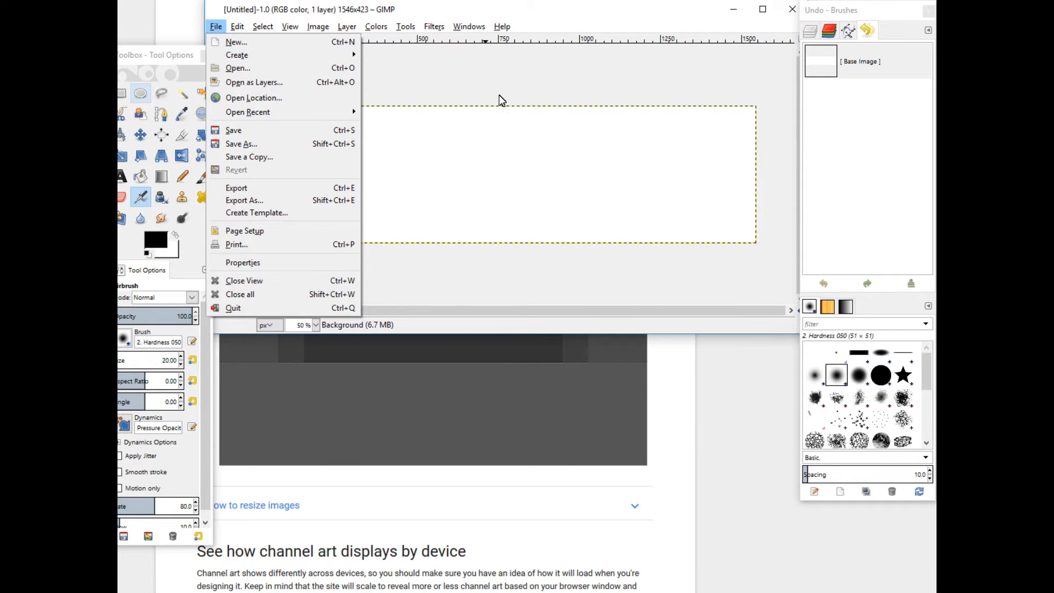
{"action": "left_click", "coordinate": [567, 78]}
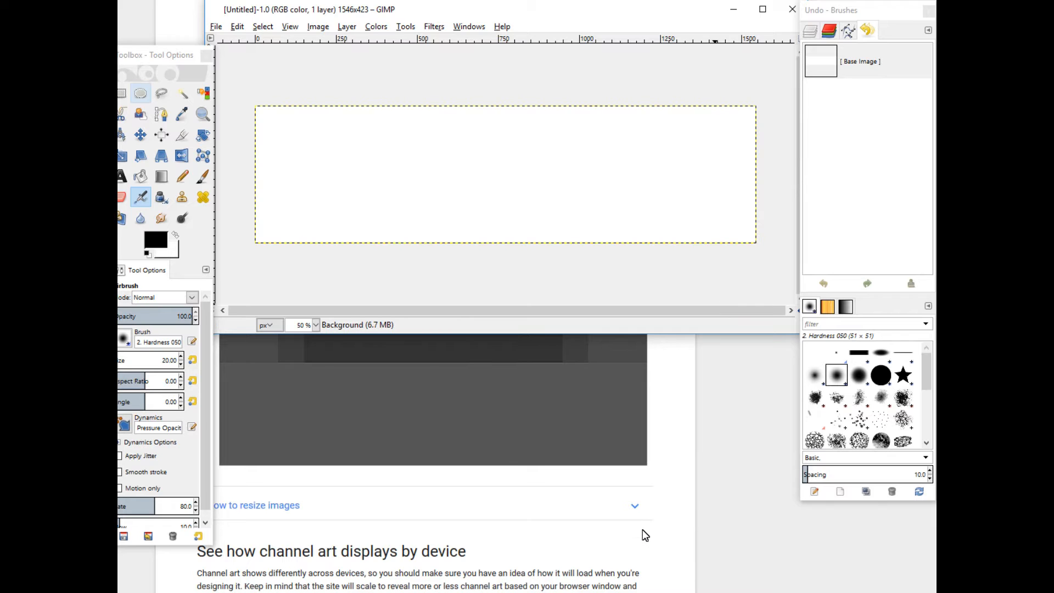
Drag the 'be creative you tube art' image from the desktop onto the canvas as a new layer
{"action": "left_click", "coordinate": [696, 541]}
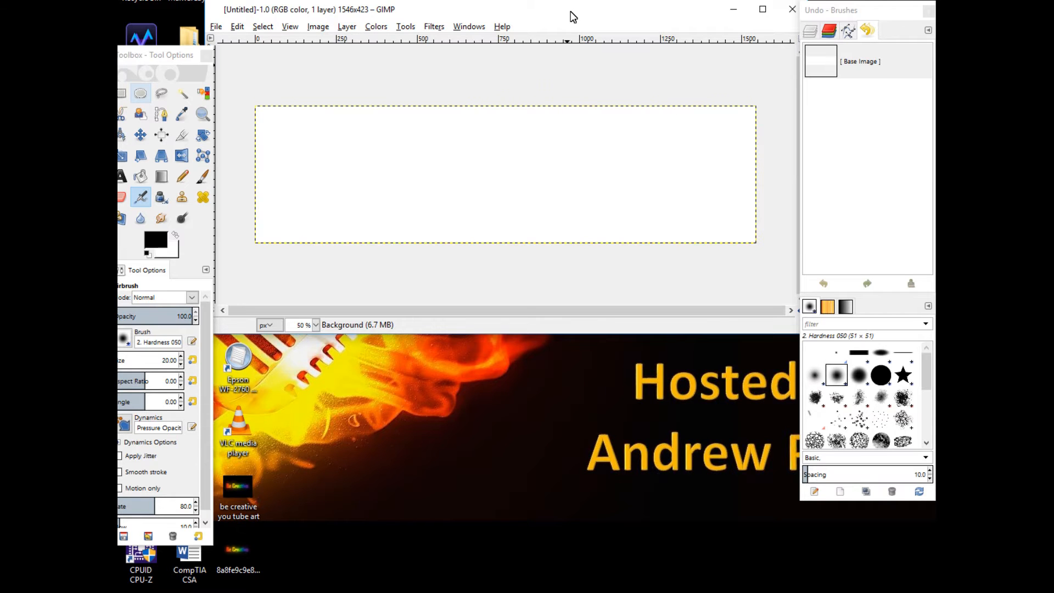
{"action": "left_click_drag", "start_coordinate": [571, 17], "coordinate": [604, 55]}
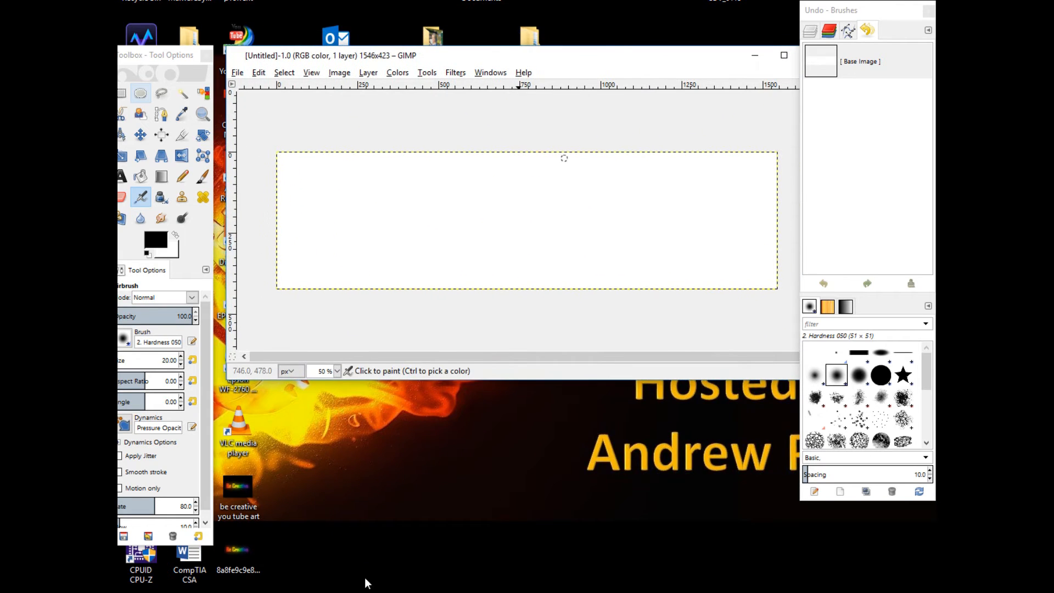
{"action": "left_click", "coordinate": [250, 488]}
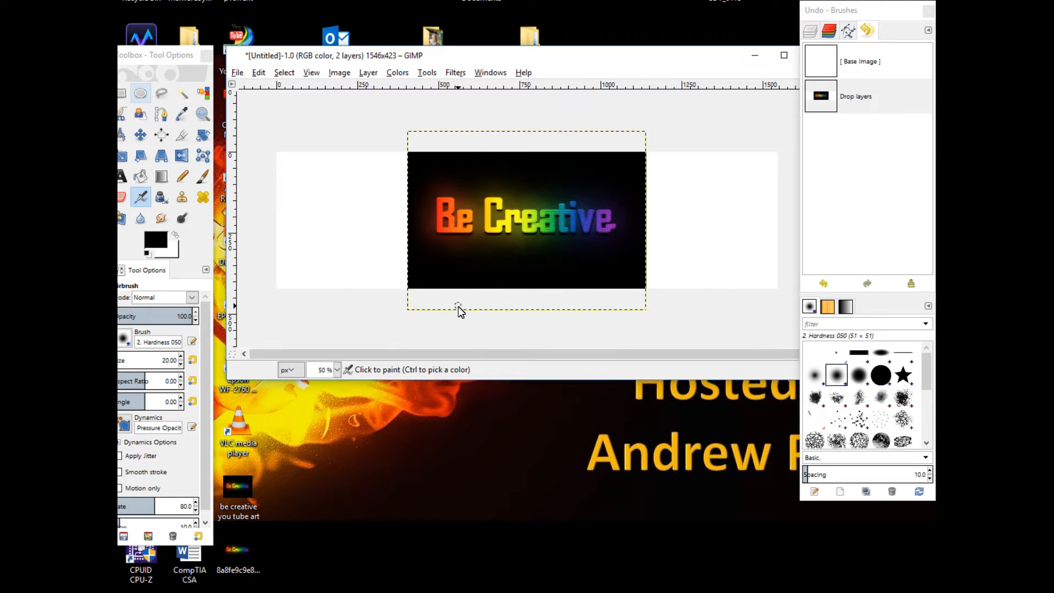
Switch to the Move tool and center the Be Creative layer horizontally on the canvas
{"action": "left_click", "coordinate": [493, 202]}
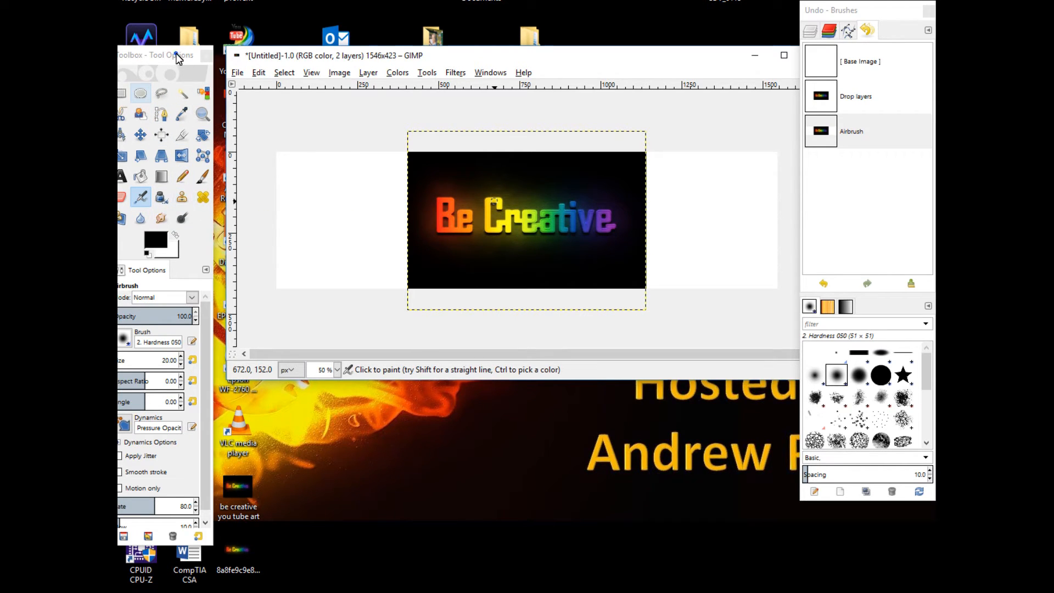
{"action": "left_click_drag", "start_coordinate": [176, 55], "coordinate": [210, 54]}
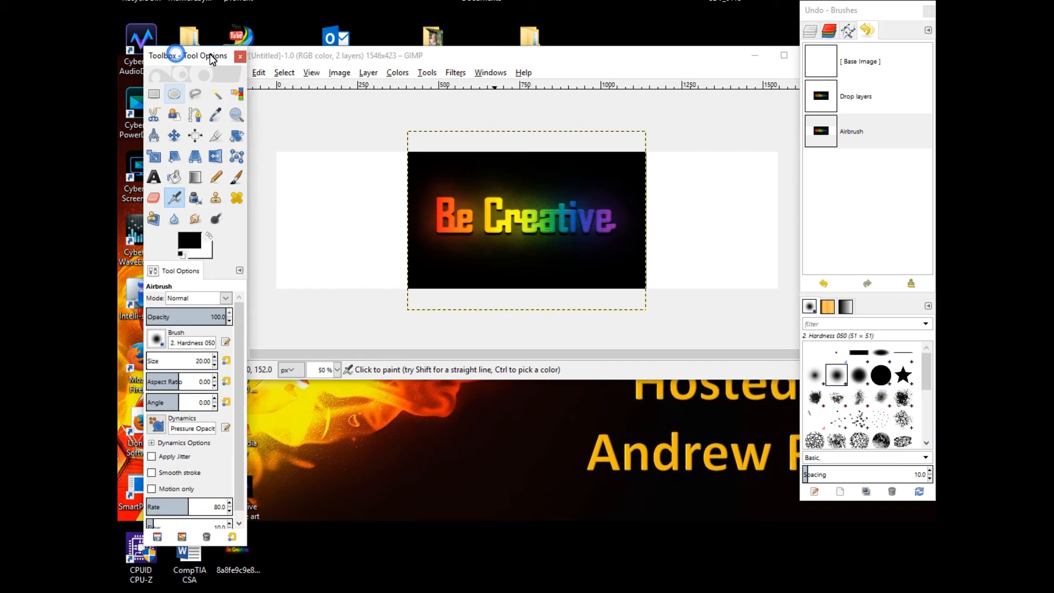
{"action": "left_click", "coordinate": [174, 135]}
{"action": "left_click_drag", "start_coordinate": [460, 197], "coordinate": [318, 187]}
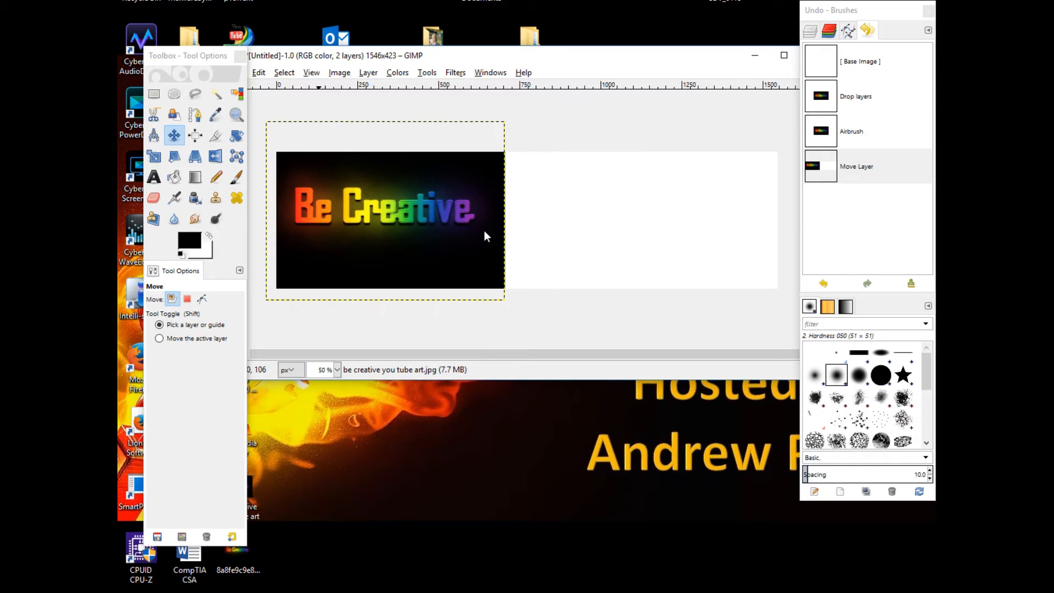
{"action": "left_click_drag", "start_coordinate": [410, 242], "coordinate": [567, 247]}
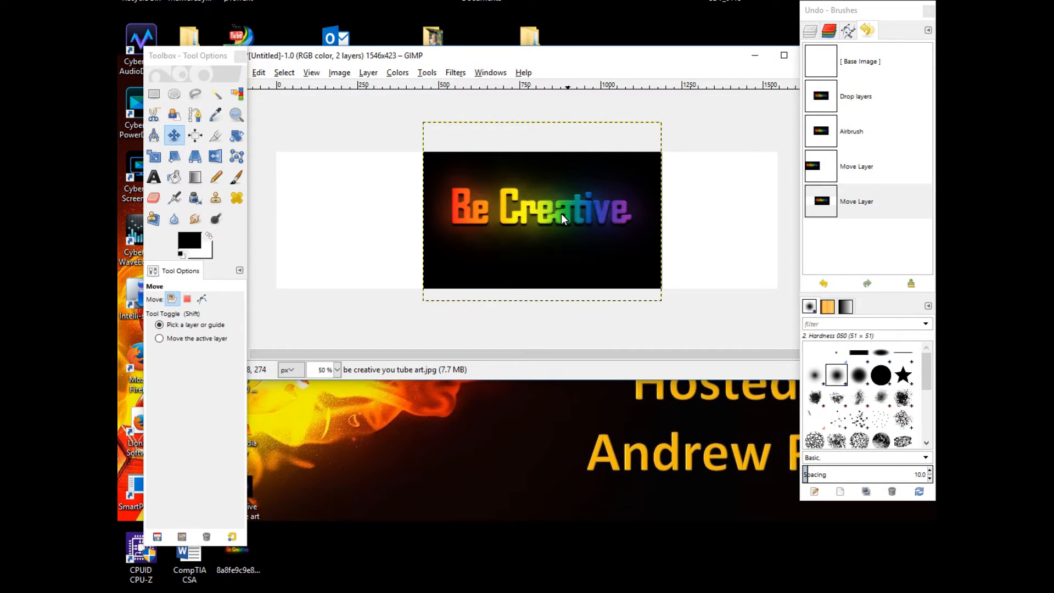
{"action": "left_click_drag", "start_coordinate": [546, 164], "coordinate": [539, 165]}
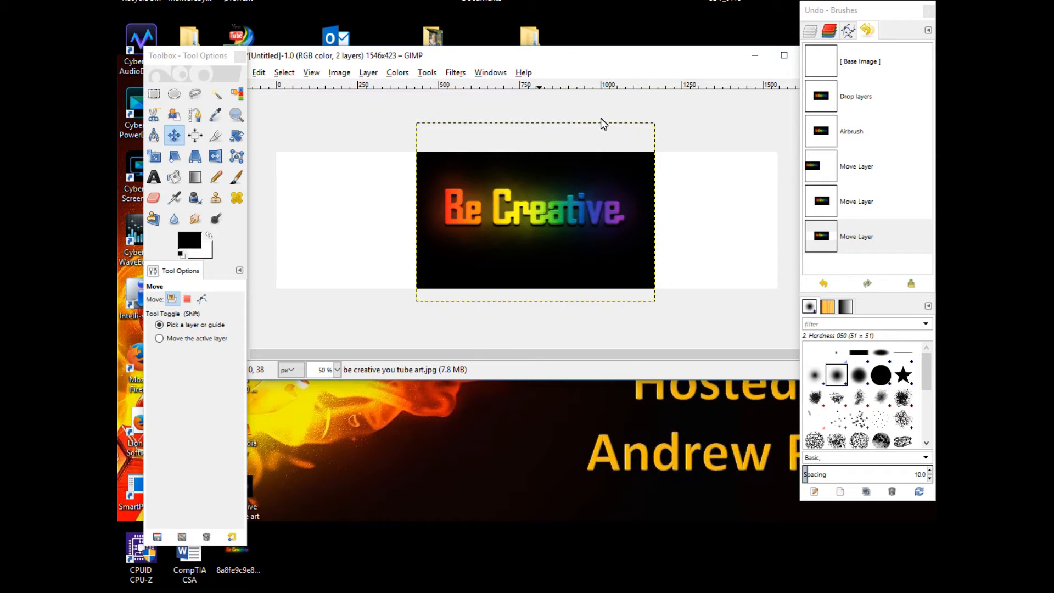
{"action": "left_click", "coordinate": [698, 129]}
{"action": "left_click", "coordinate": [690, 237]}
{"action": "left_click", "coordinate": [555, 240]}
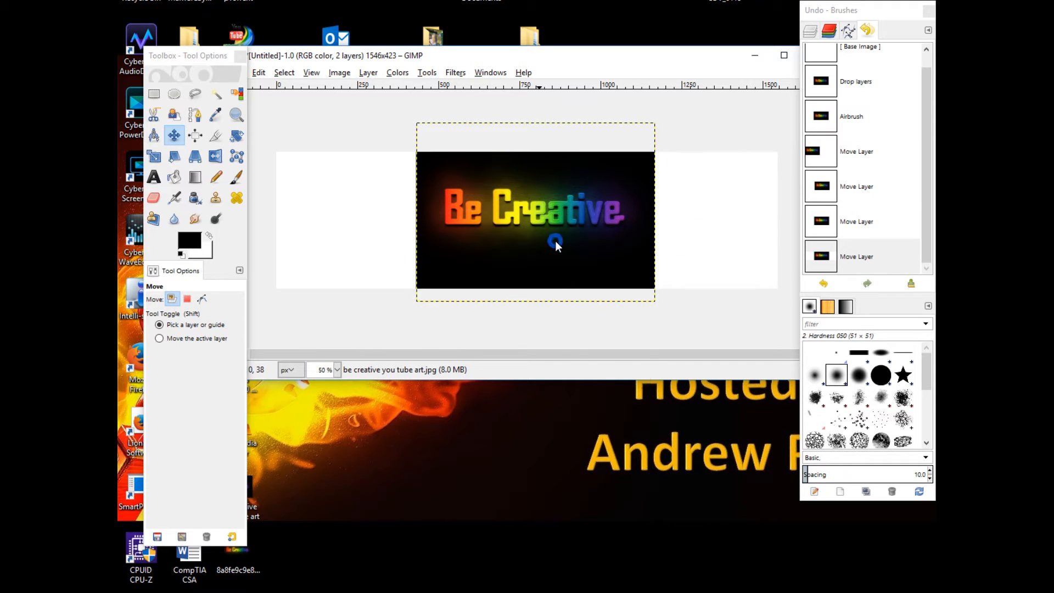
Switch to the Bucket Fill tool and try filling the empty canvas area left of the image
{"action": "right_click", "coordinate": [554, 240]}
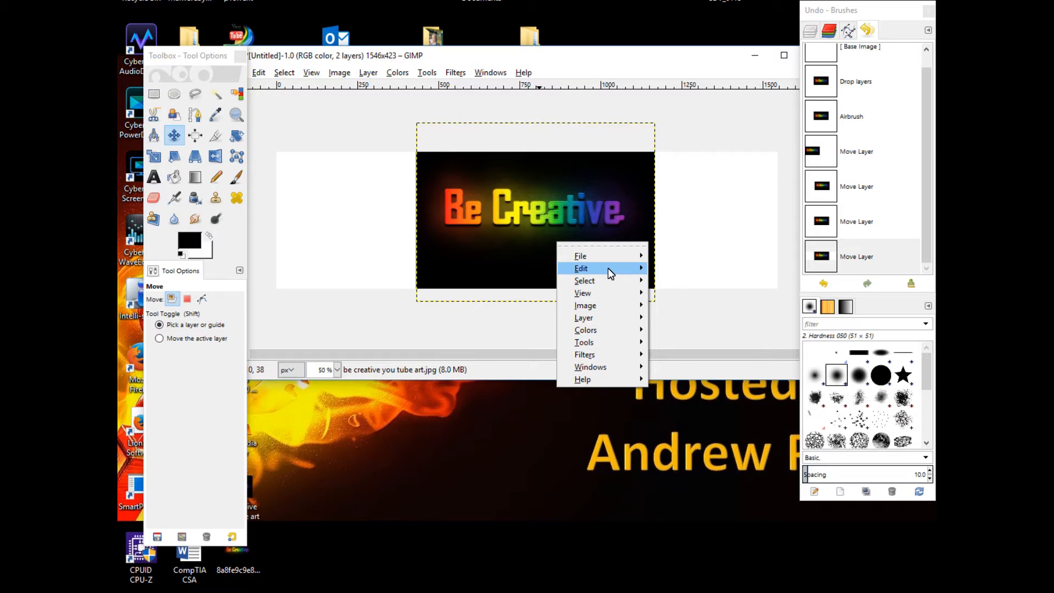
{"action": "mouse_move", "coordinate": [608, 267]}
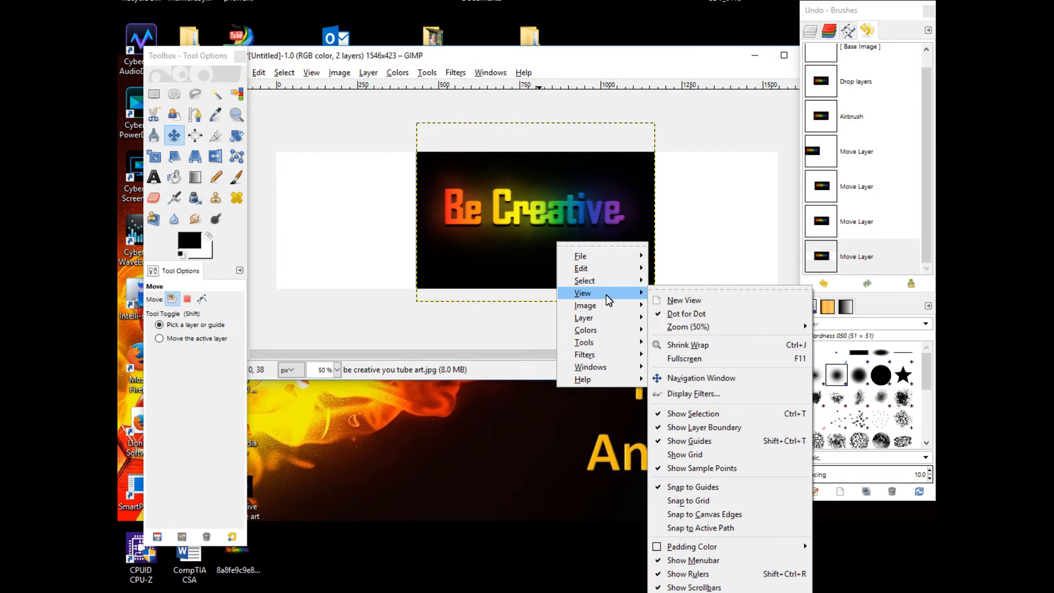
{"action": "left_click", "coordinate": [174, 181]}
{"action": "left_click", "coordinate": [174, 177]}
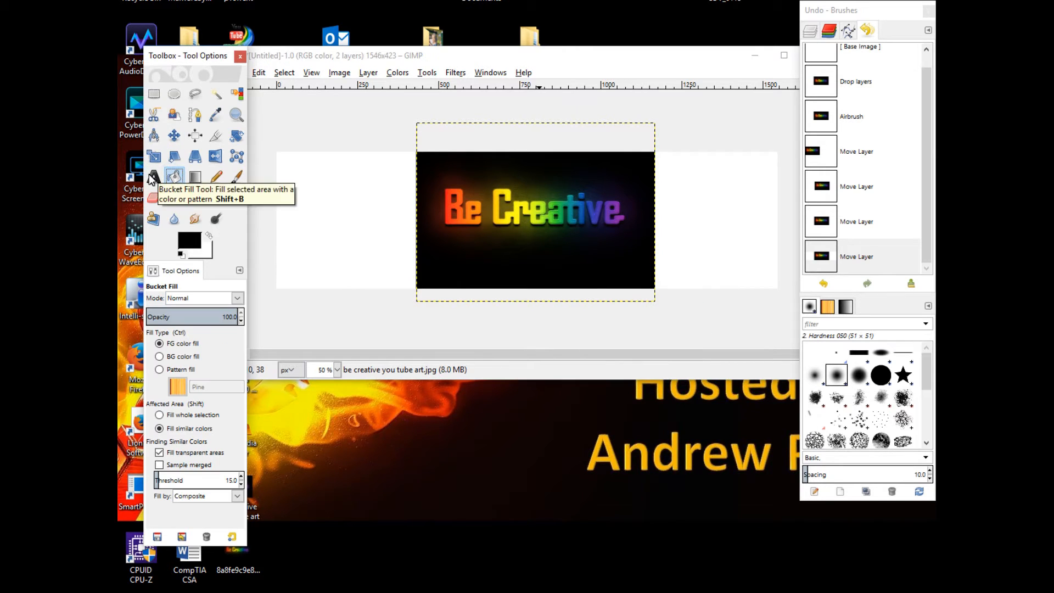
{"action": "left_click", "coordinate": [346, 223]}
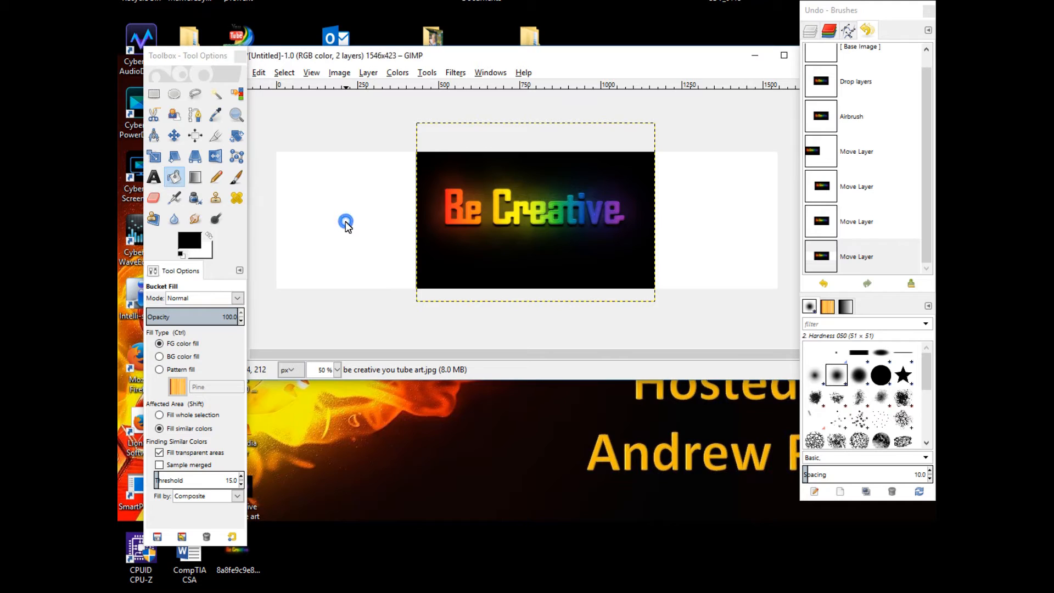
Fit the canvas to the layers, then revert that change by stepping back in the undo history
{"action": "right_click", "coordinate": [345, 222]}
{"action": "left_click", "coordinate": [331, 189]}
{"action": "right_click", "coordinate": [696, 211]}
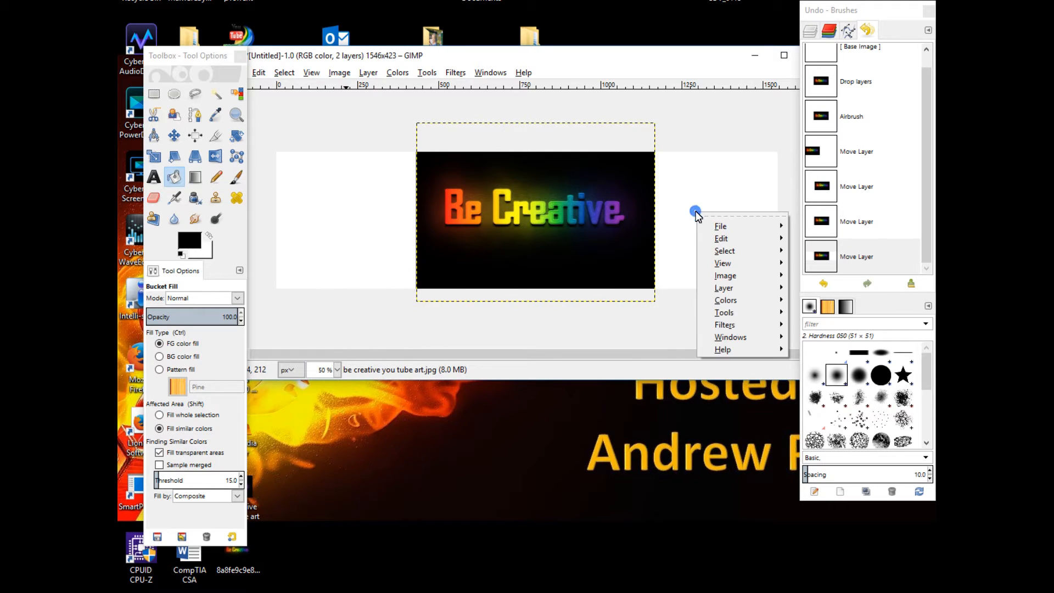
{"action": "mouse_move", "coordinate": [732, 228]}
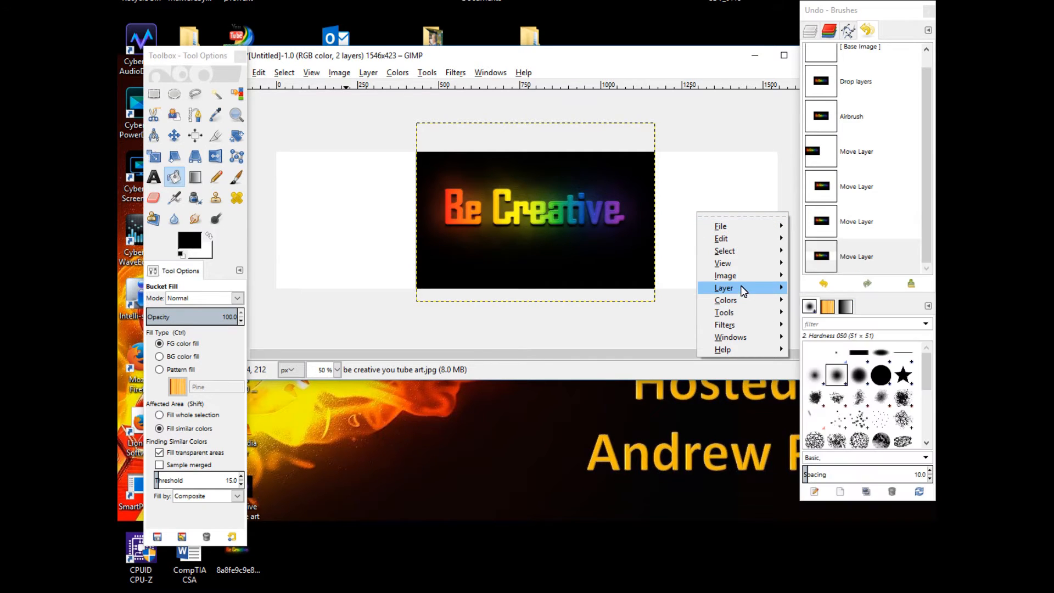
{"action": "mouse_move", "coordinate": [742, 289]}
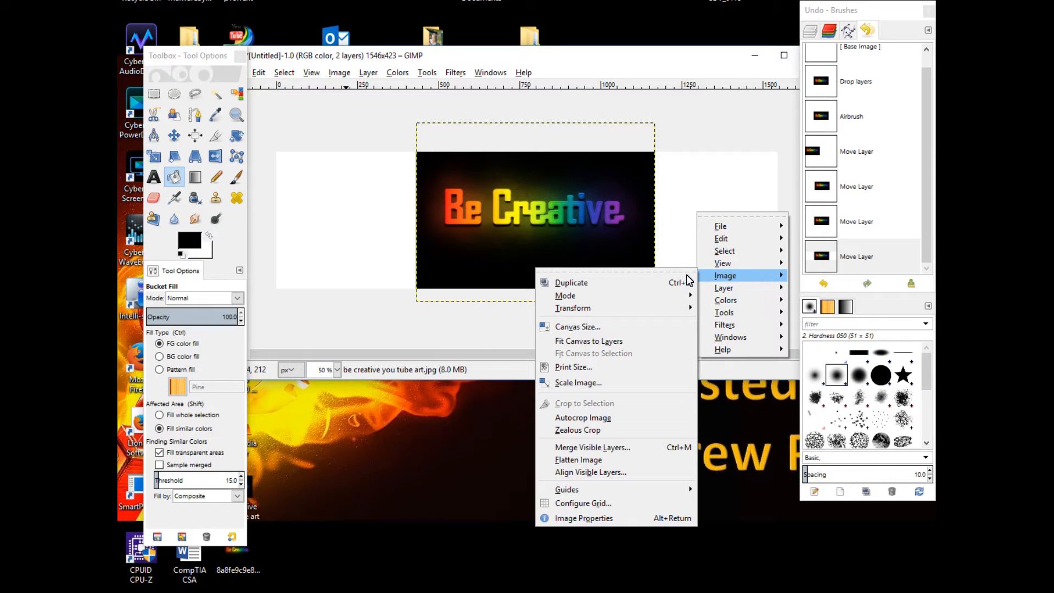
{"action": "left_click", "coordinate": [586, 342]}
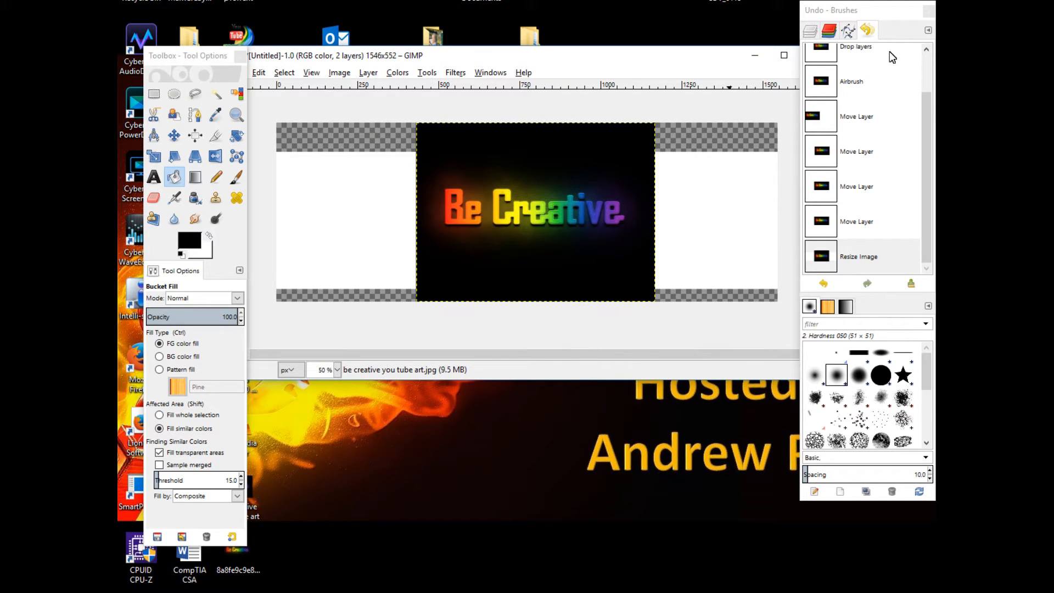
{"action": "left_click", "coordinate": [858, 222]}
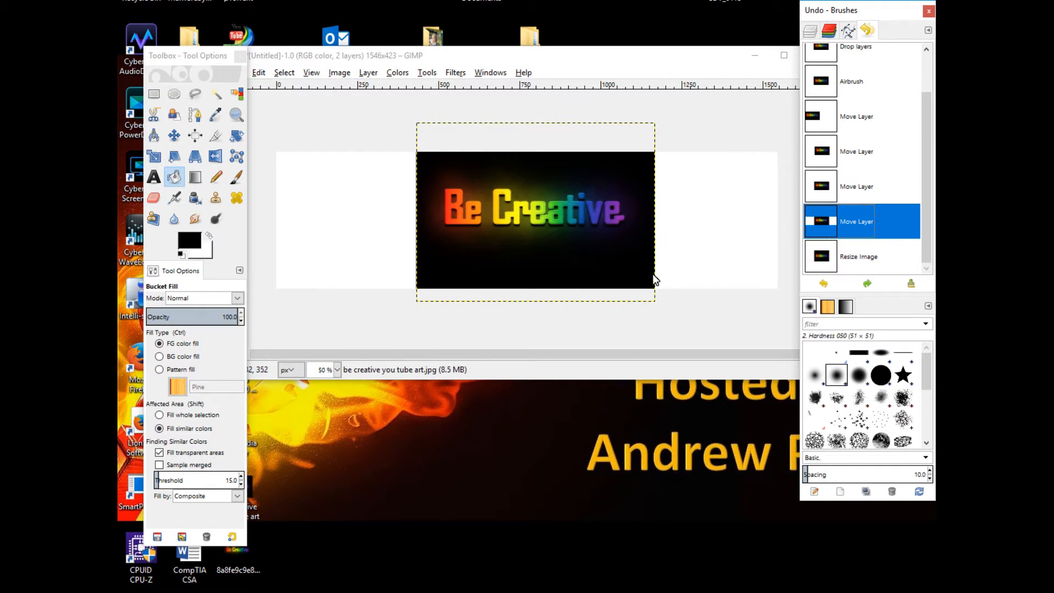
Select the Background layer in the Layers list and bucket-fill it with black around the image
{"action": "left_click", "coordinate": [848, 31]}
{"action": "left_click", "coordinate": [829, 31]}
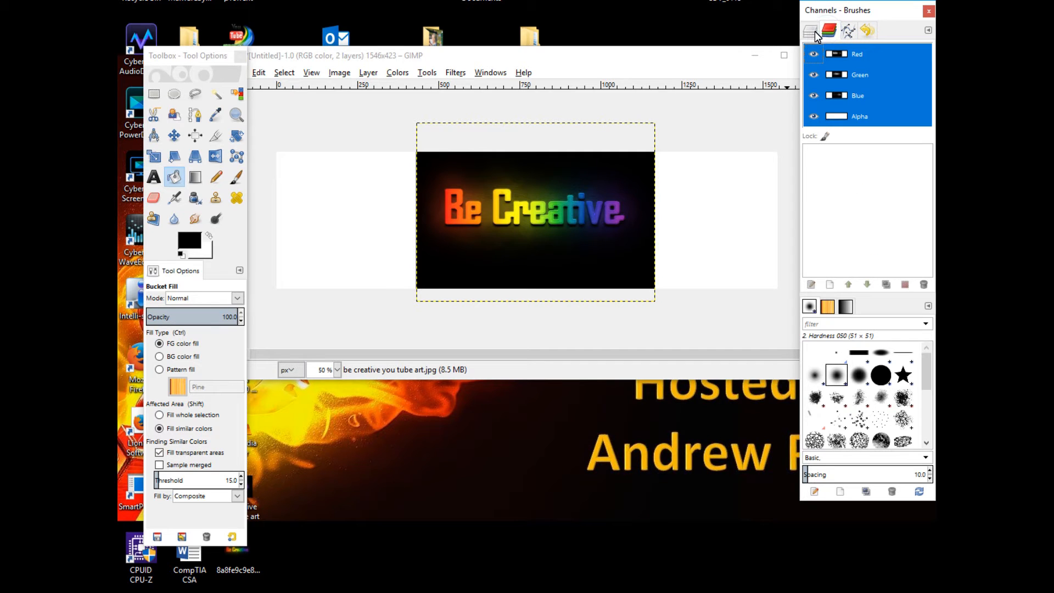
{"action": "left_click", "coordinate": [810, 31]}
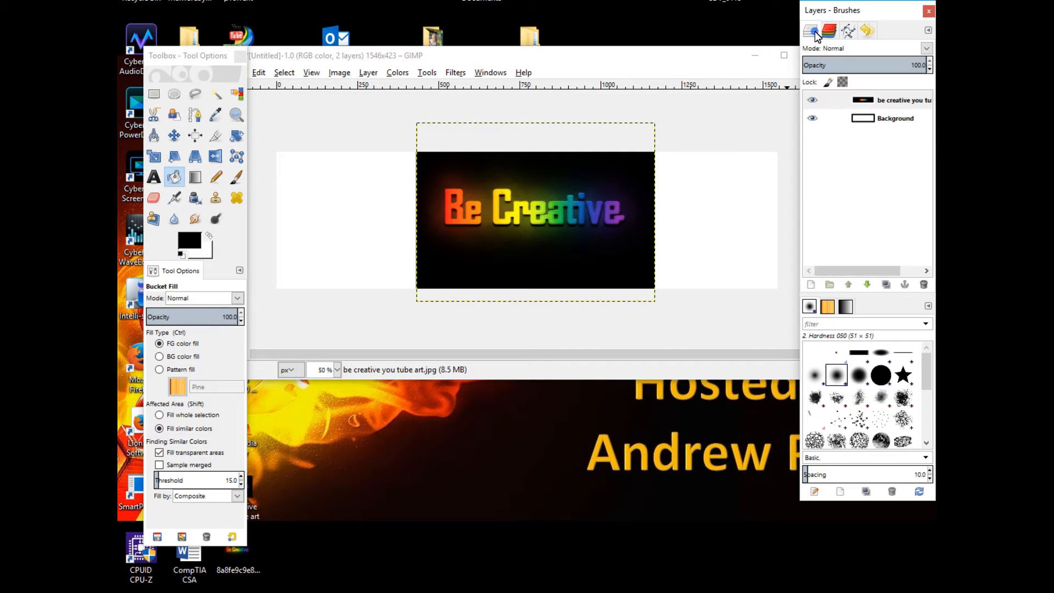
{"action": "left_click", "coordinate": [878, 99]}
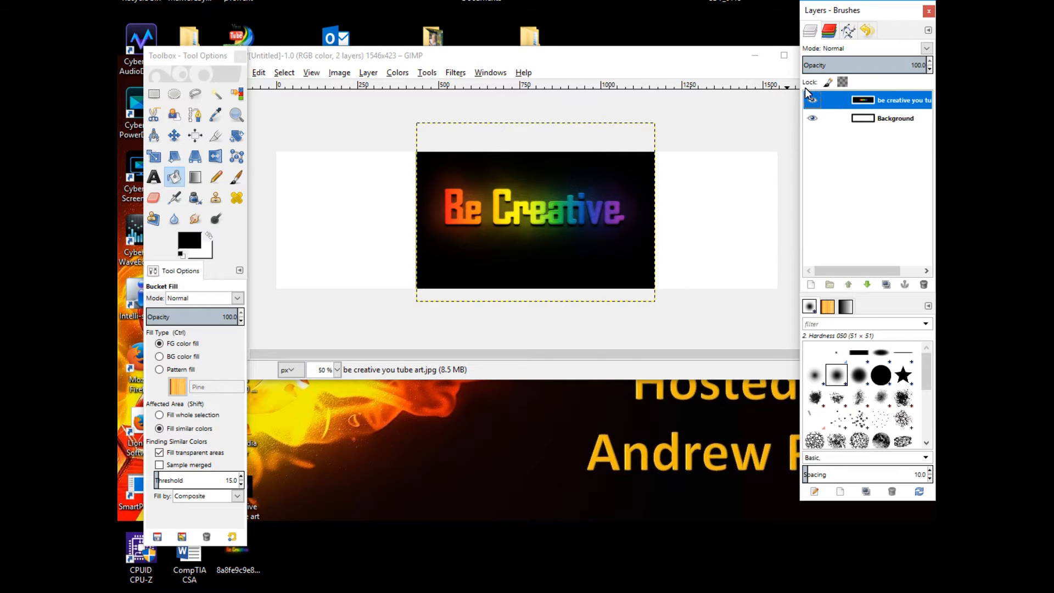
{"action": "left_click", "coordinate": [812, 118]}
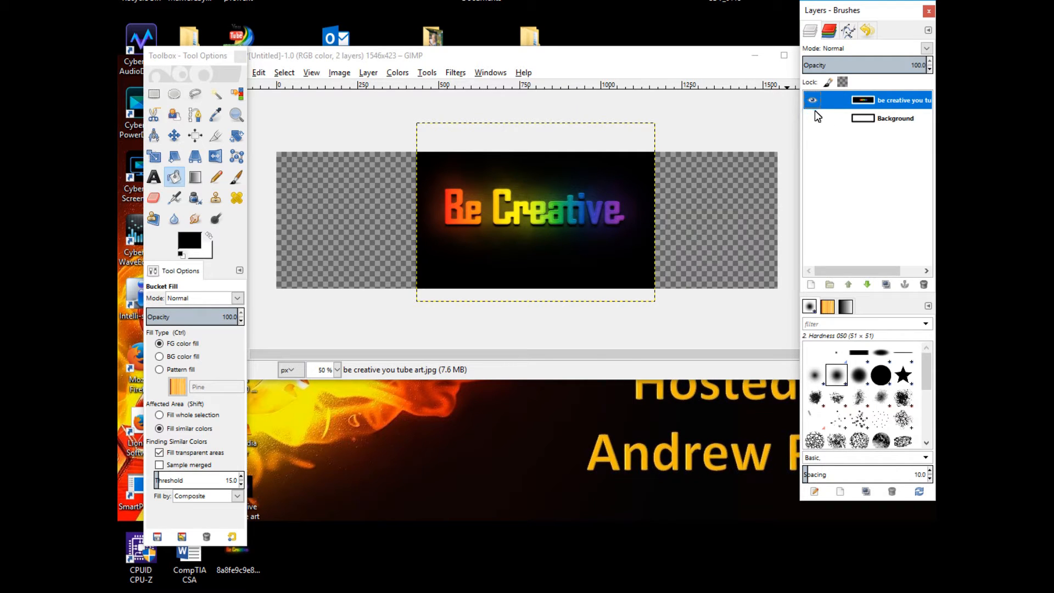
{"action": "left_click", "coordinate": [857, 118]}
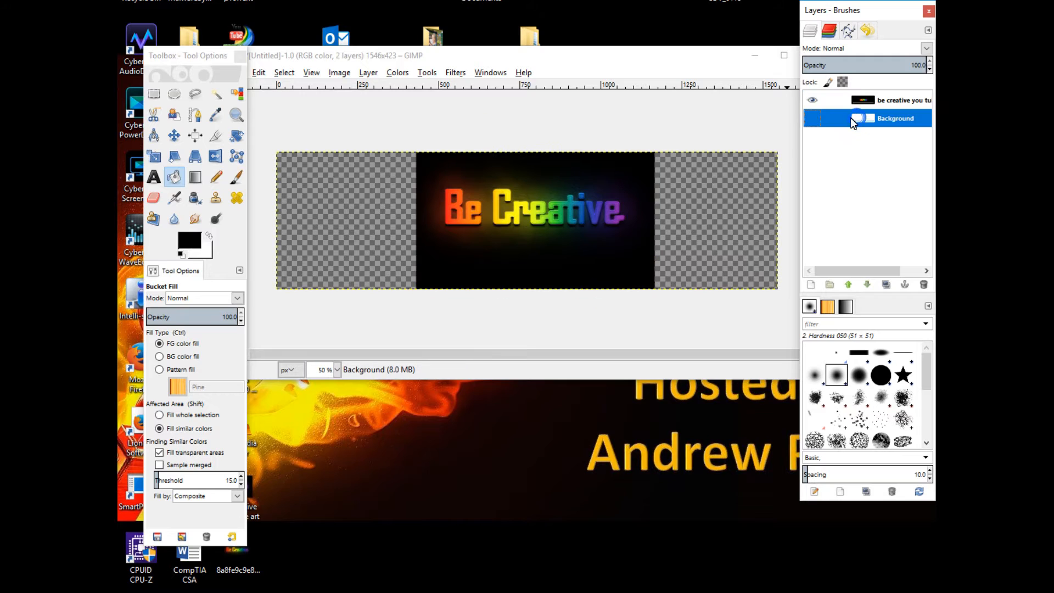
{"action": "left_click", "coordinate": [810, 118]}
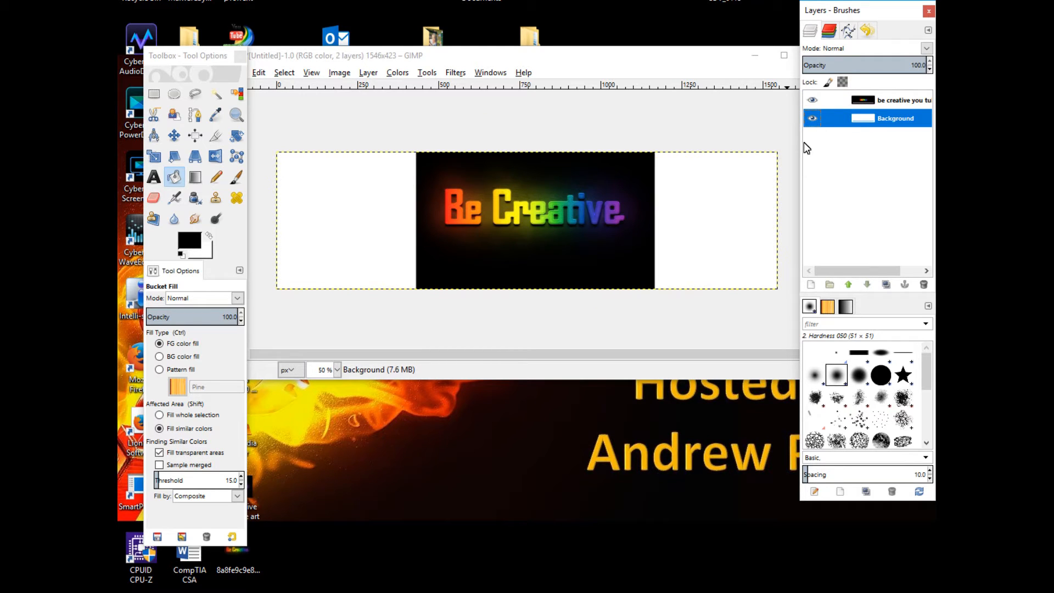
{"action": "left_click", "coordinate": [722, 195]}
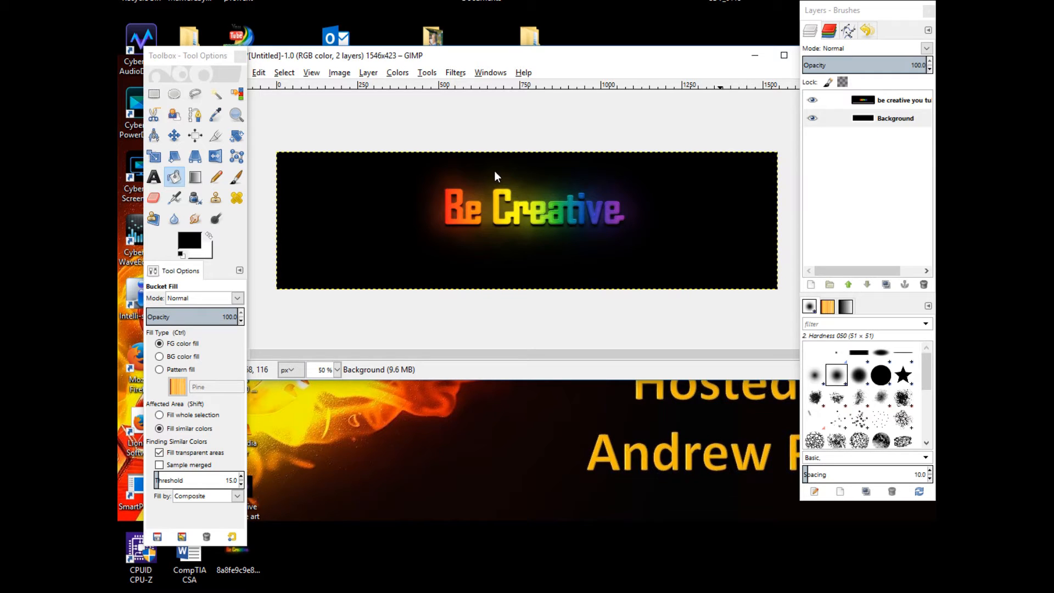
With the Text tool, add white text 'Patch Talk' near the banner's upper-left corner
{"action": "left_click", "coordinate": [154, 178]}
{"action": "left_click", "coordinate": [153, 178]}
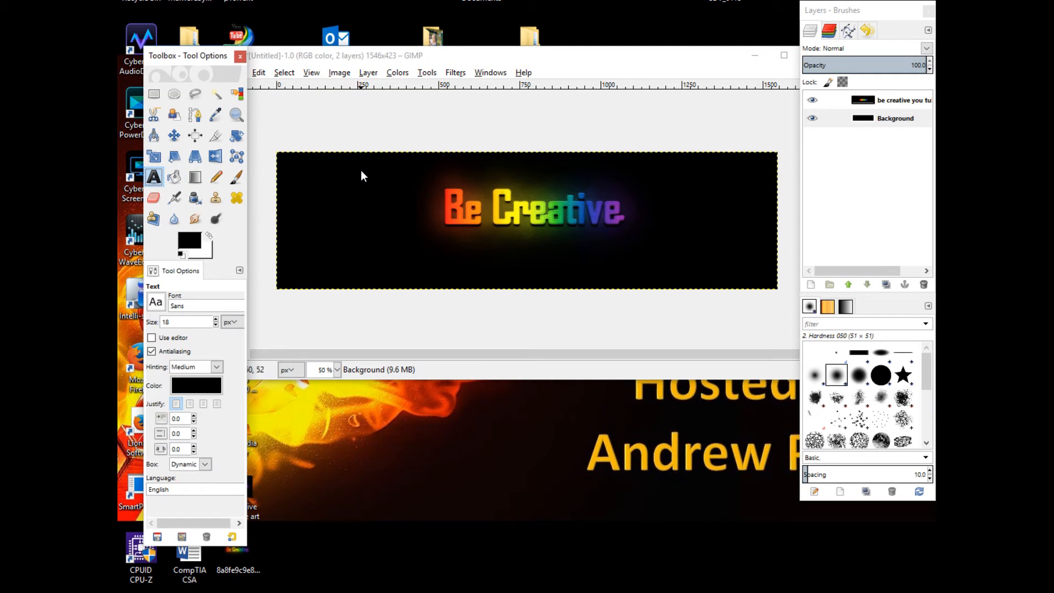
{"action": "left_click", "coordinate": [302, 176]}
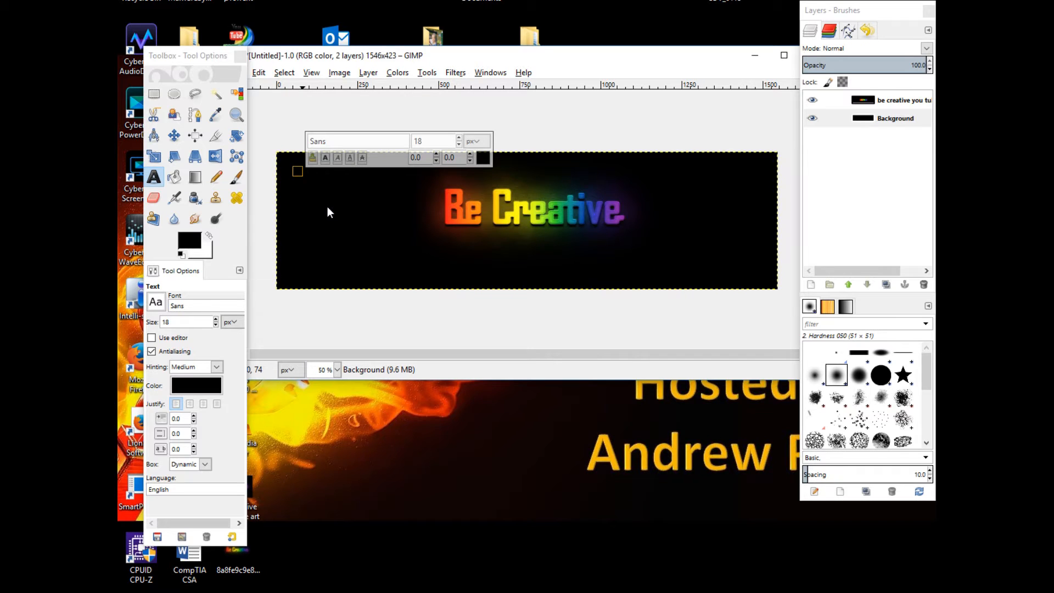
{"action": "right_click", "coordinate": [481, 160]}
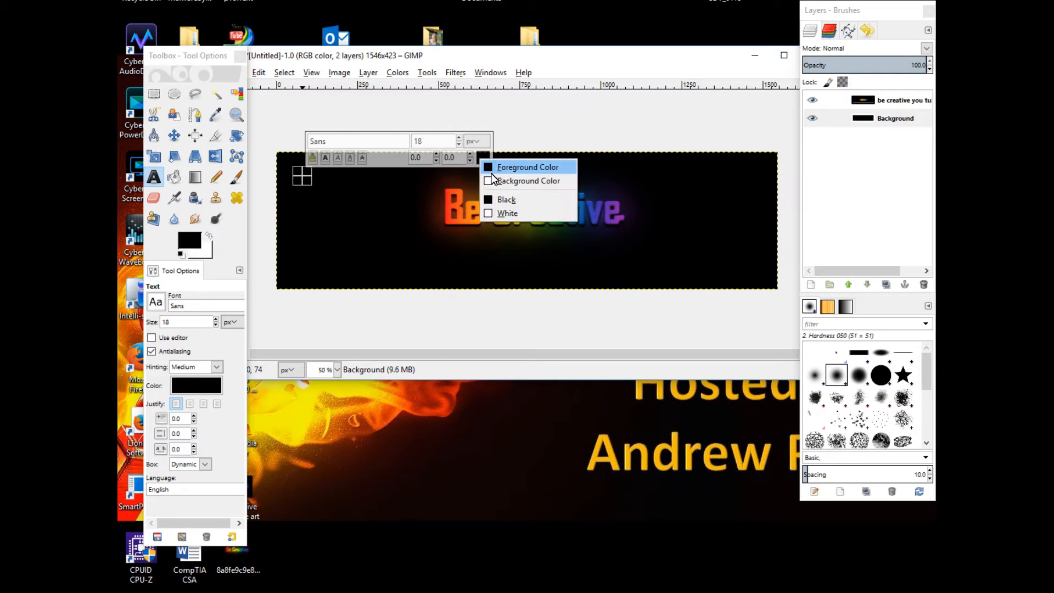
{"action": "left_click", "coordinate": [496, 181]}
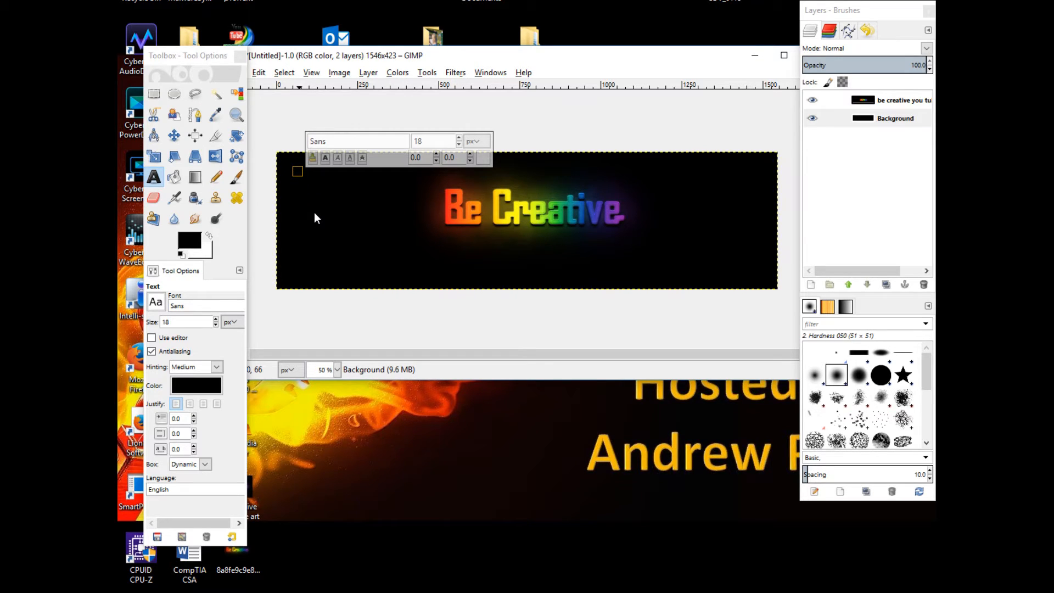
{"action": "type", "text": "Patch"}
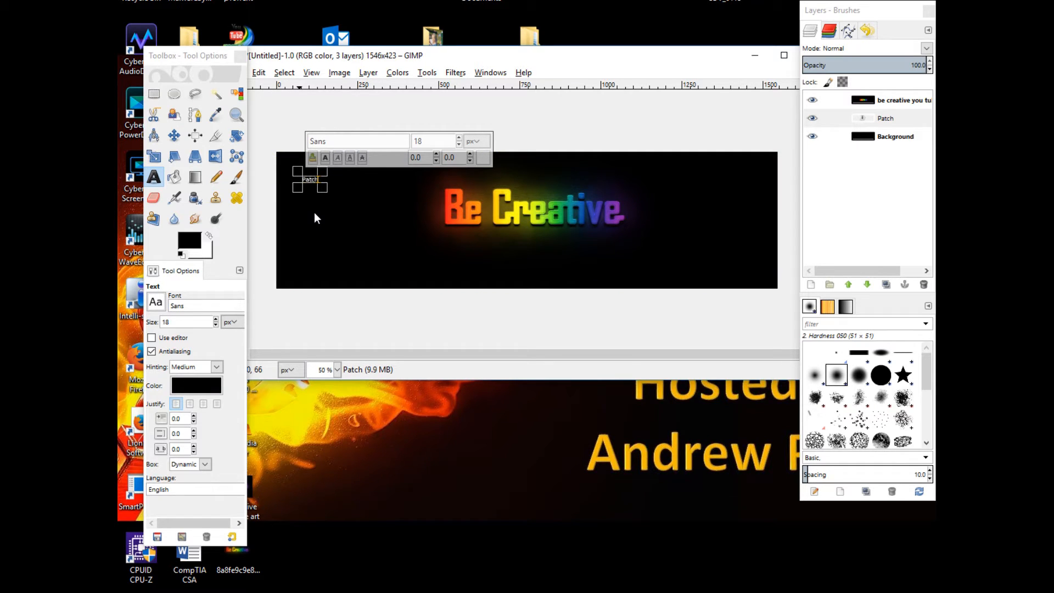
{"action": "type", "text": " Talk"}
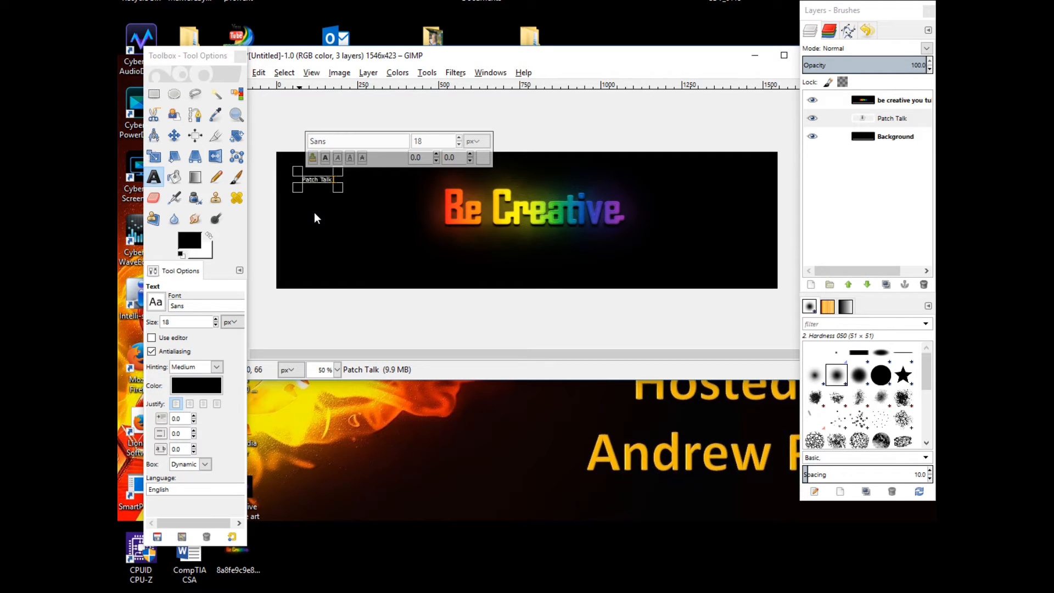
Select the Patch Talk text and set its font size to 100 px
{"action": "left_click_drag", "start_coordinate": [340, 188], "coordinate": [410, 222]}
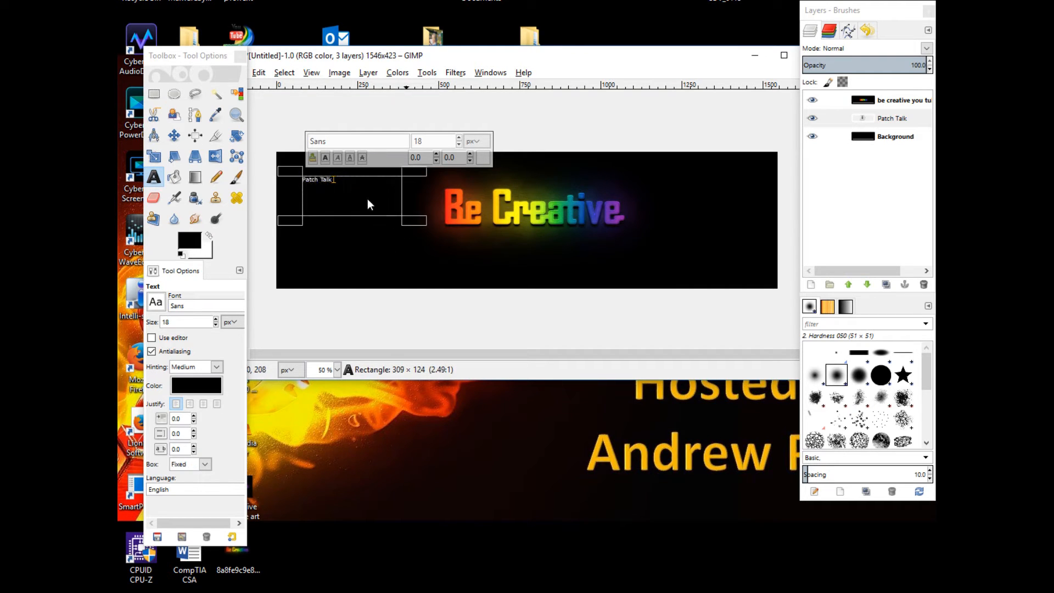
{"action": "left_click_drag", "start_coordinate": [337, 180], "coordinate": [299, 181]}
{"action": "left_click", "coordinate": [429, 141]}
{"action": "left_click", "coordinate": [459, 144]}
{"action": "left_click", "coordinate": [428, 140]}
{"action": "left_click", "coordinate": [457, 138]}
{"action": "left_click_drag", "start_coordinate": [457, 138], "coordinate": [457, 138]}
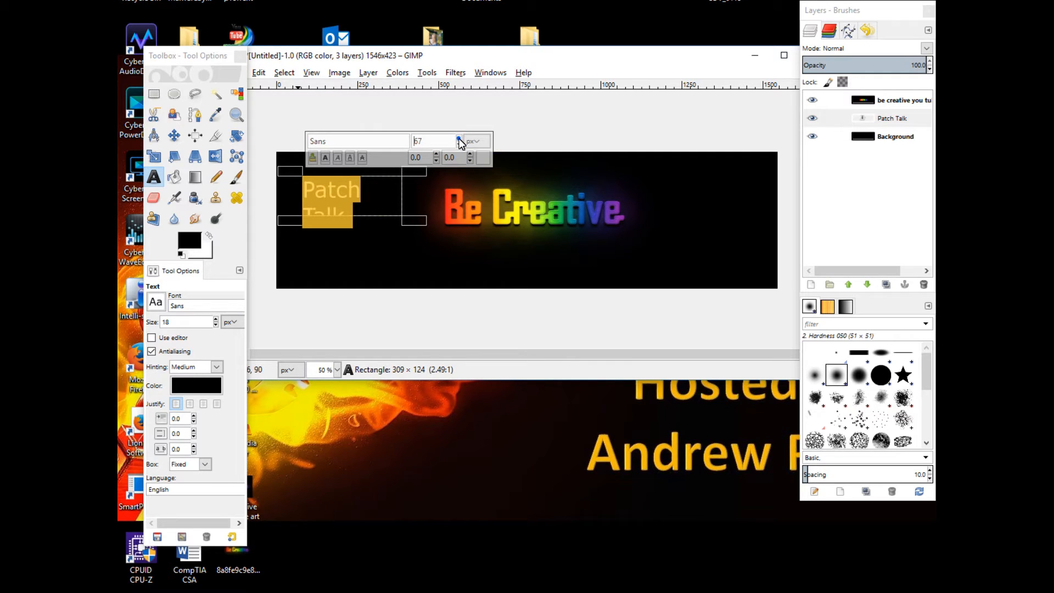
{"action": "right_click", "coordinate": [459, 139]}
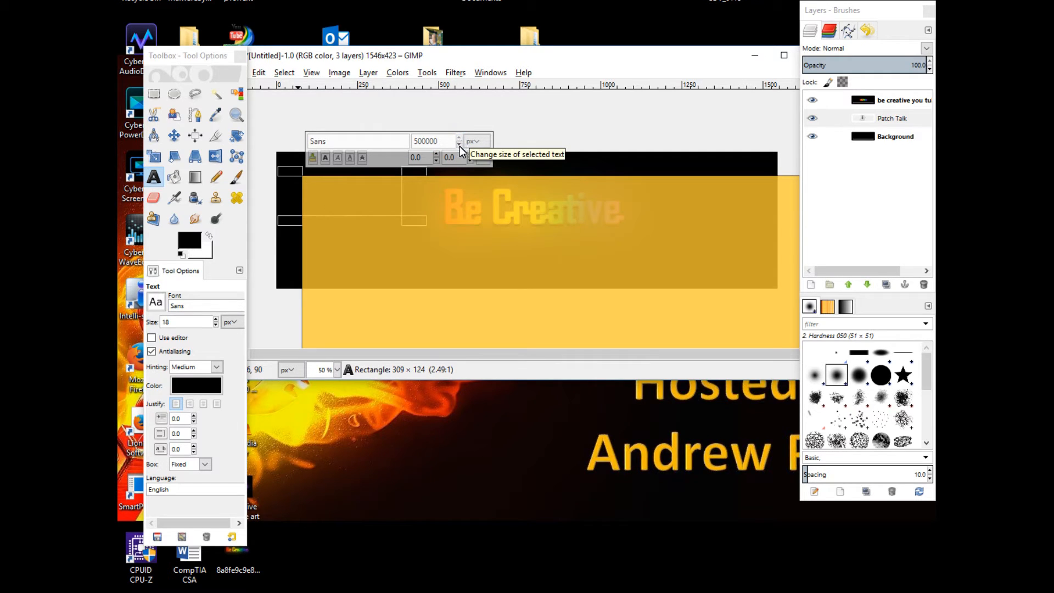
{"action": "left_click", "coordinate": [460, 145]}
{"action": "right_click", "coordinate": [459, 145]}
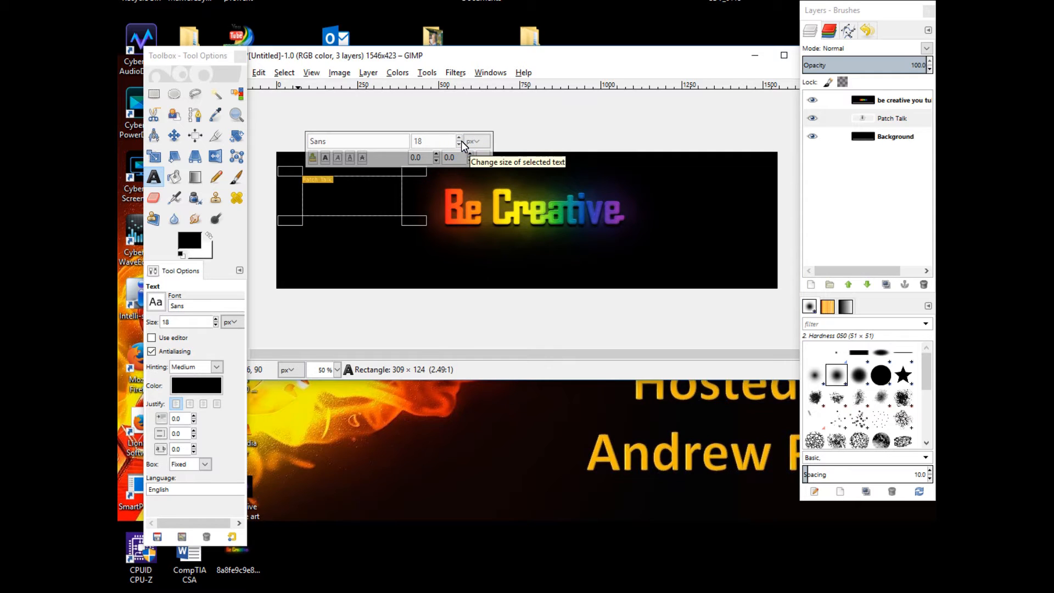
{"action": "left_click_drag", "start_coordinate": [459, 136], "coordinate": [460, 137]}
Resize the text box to about 373 x 258 px so both words fit
{"action": "left_click_drag", "start_coordinate": [419, 222], "coordinate": [493, 300]}
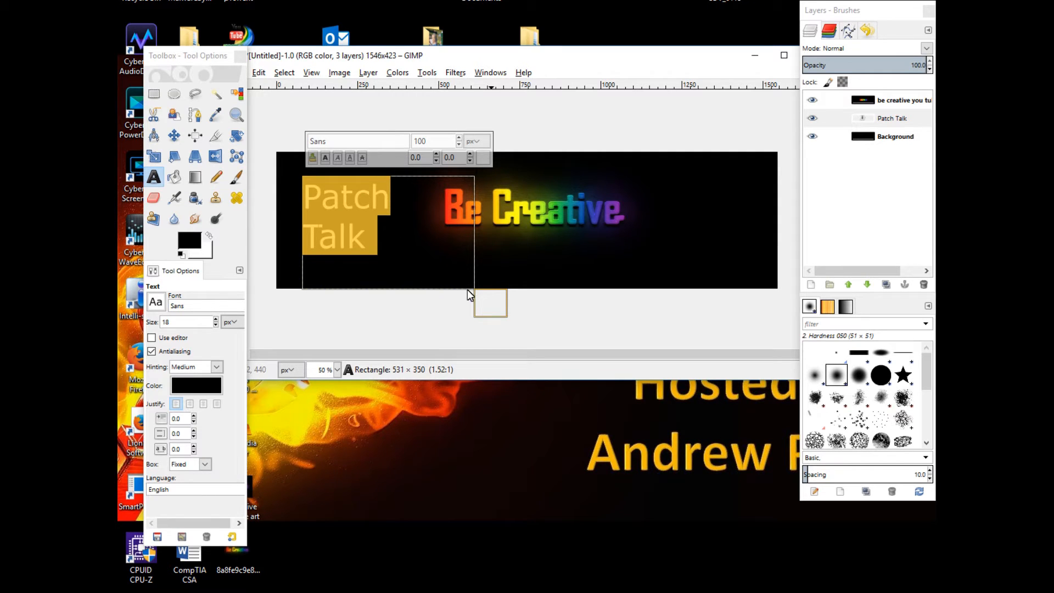
{"action": "left_click_drag", "start_coordinate": [496, 308], "coordinate": [476, 271]}
{"action": "left_click_drag", "start_coordinate": [463, 278], "coordinate": [443, 278]}
{"action": "left_click", "coordinate": [373, 226]}
{"action": "right_click", "coordinate": [373, 226]}
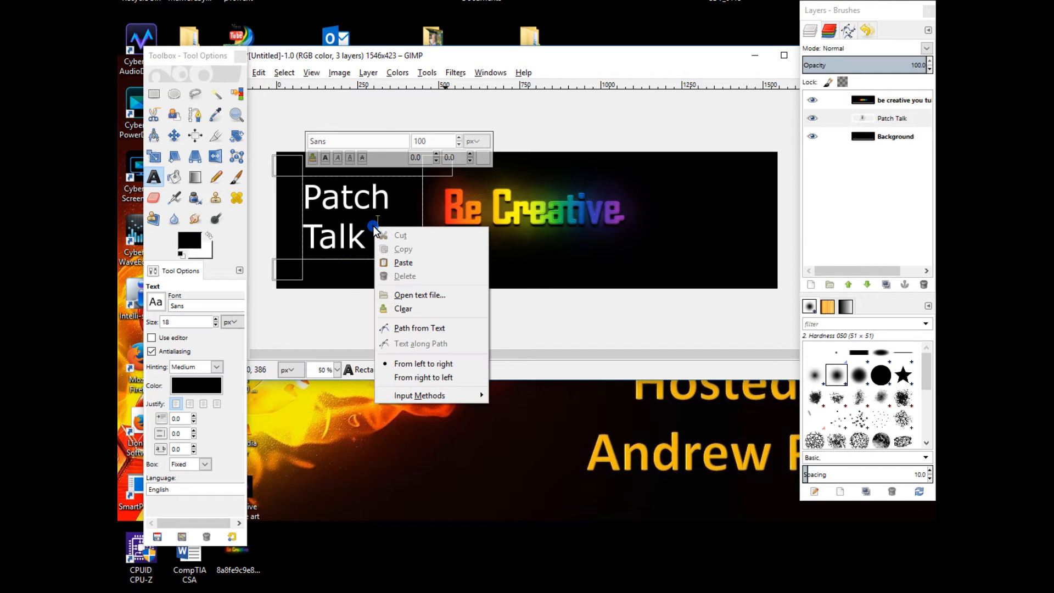
{"action": "key", "text": "Escape"}
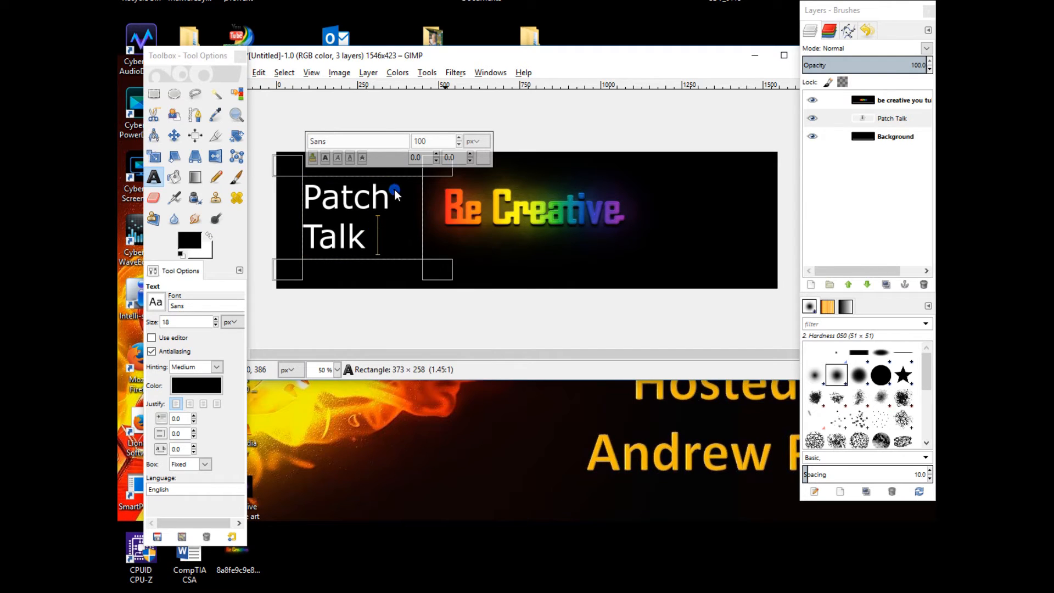
{"action": "left_click", "coordinate": [379, 133]}
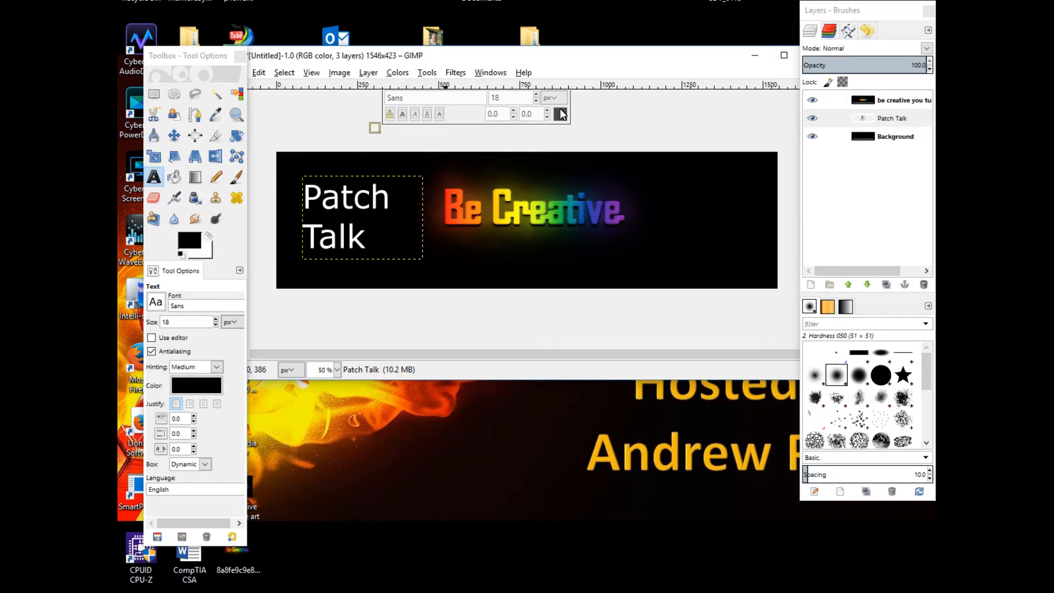
{"action": "left_click", "coordinate": [372, 197]}
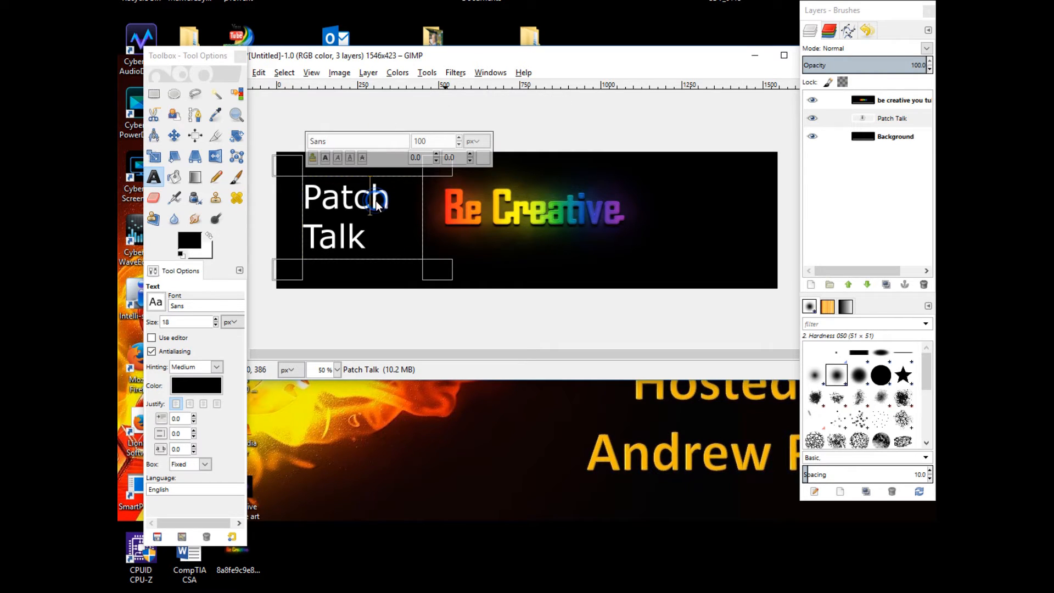
{"action": "left_click_drag", "start_coordinate": [374, 251], "coordinate": [301, 204]}
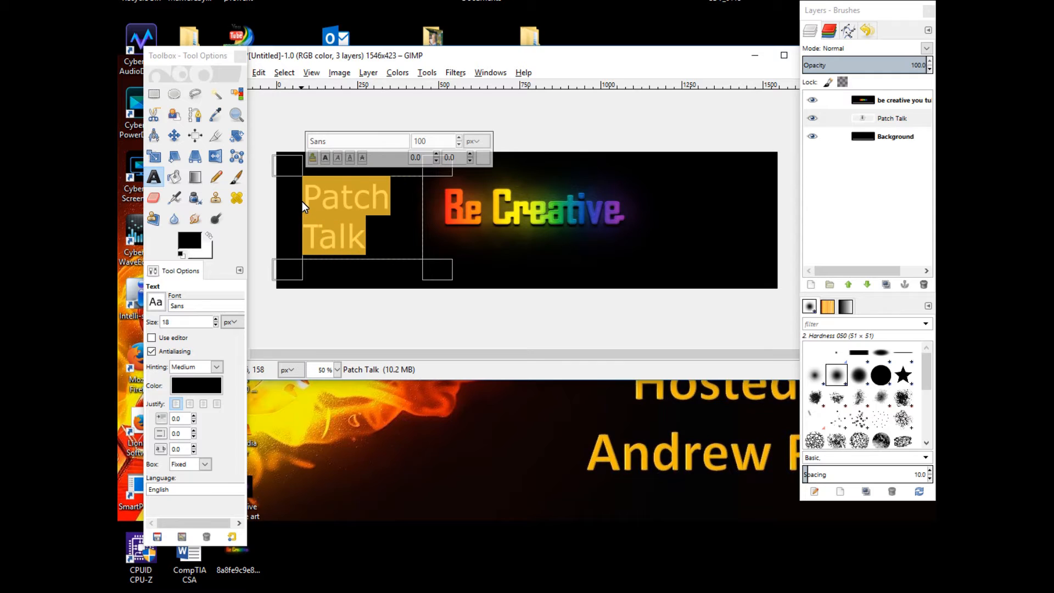
{"action": "right_click", "coordinate": [332, 198]}
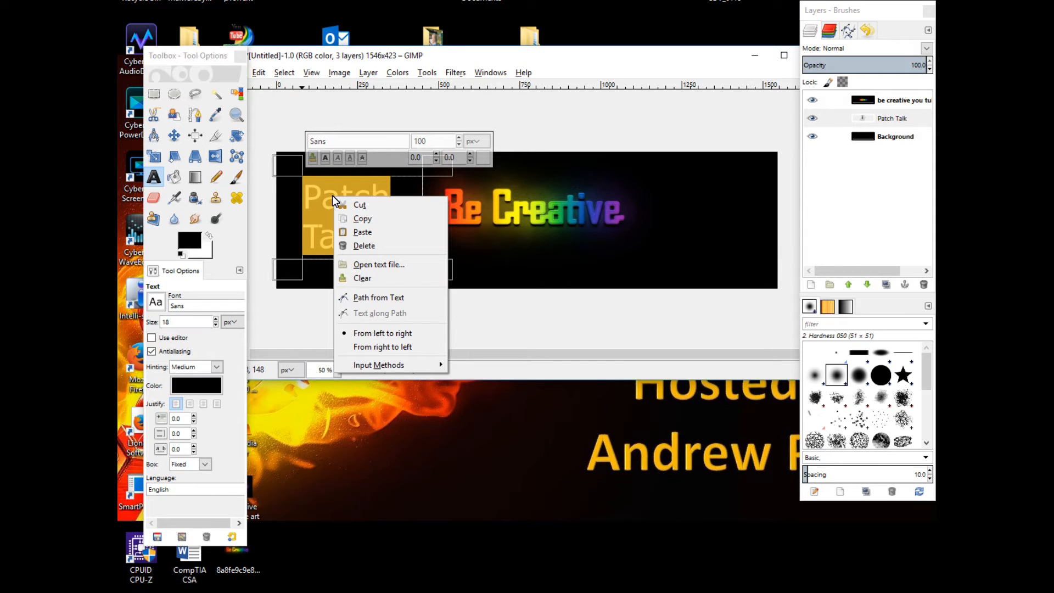
{"action": "left_click", "coordinate": [482, 157]}
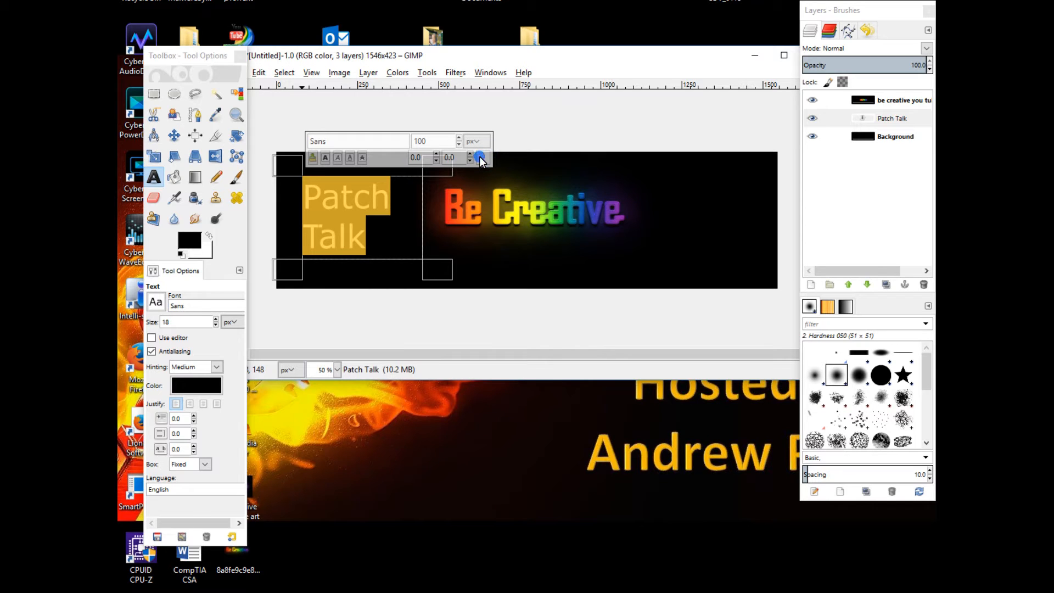
{"action": "left_click", "coordinate": [405, 124]}
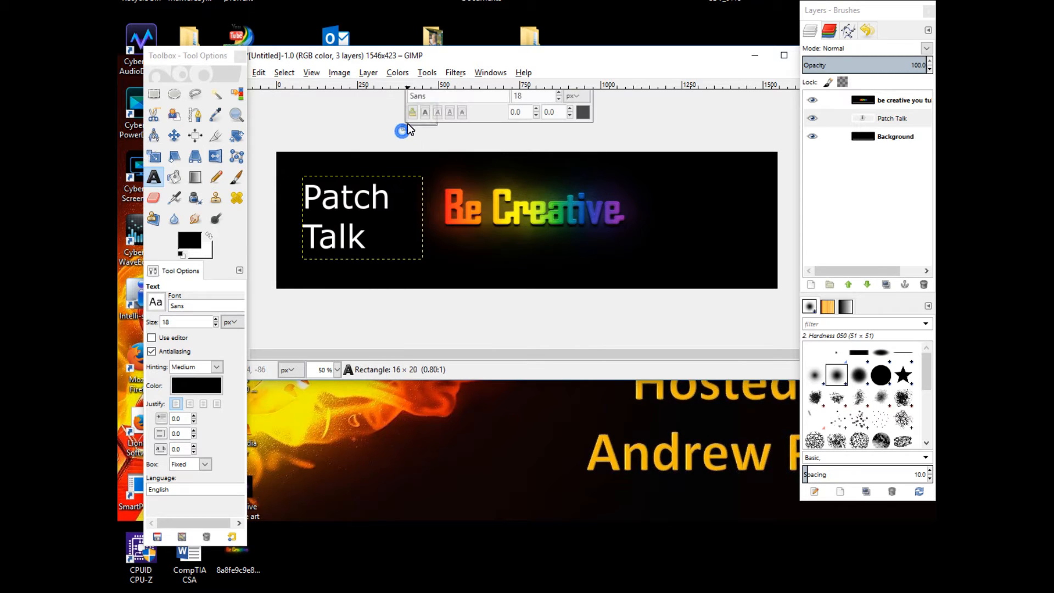
{"action": "left_click", "coordinate": [368, 218]}
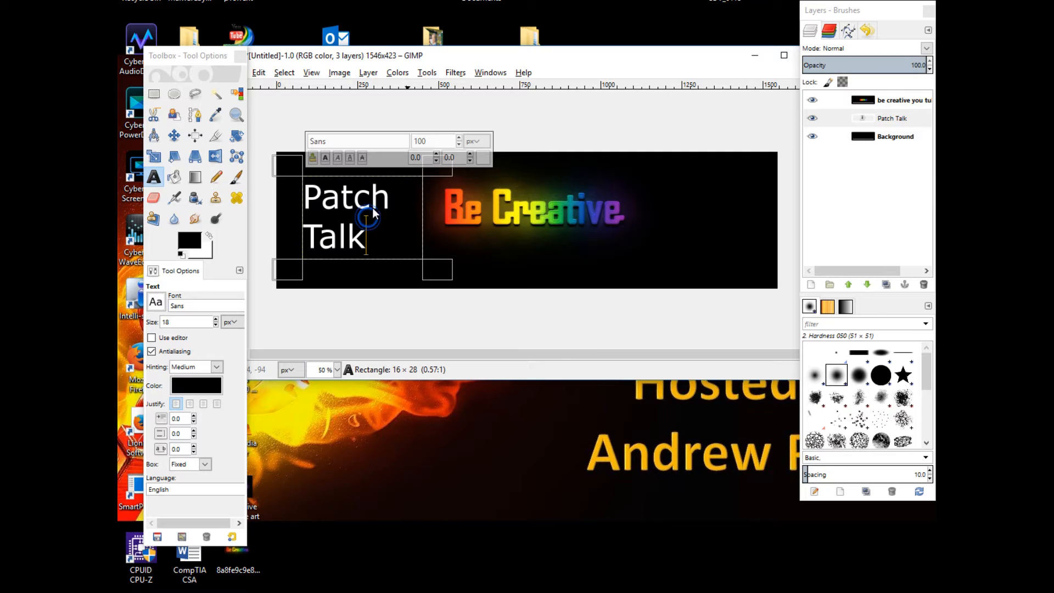
{"action": "left_click", "coordinate": [483, 160]}
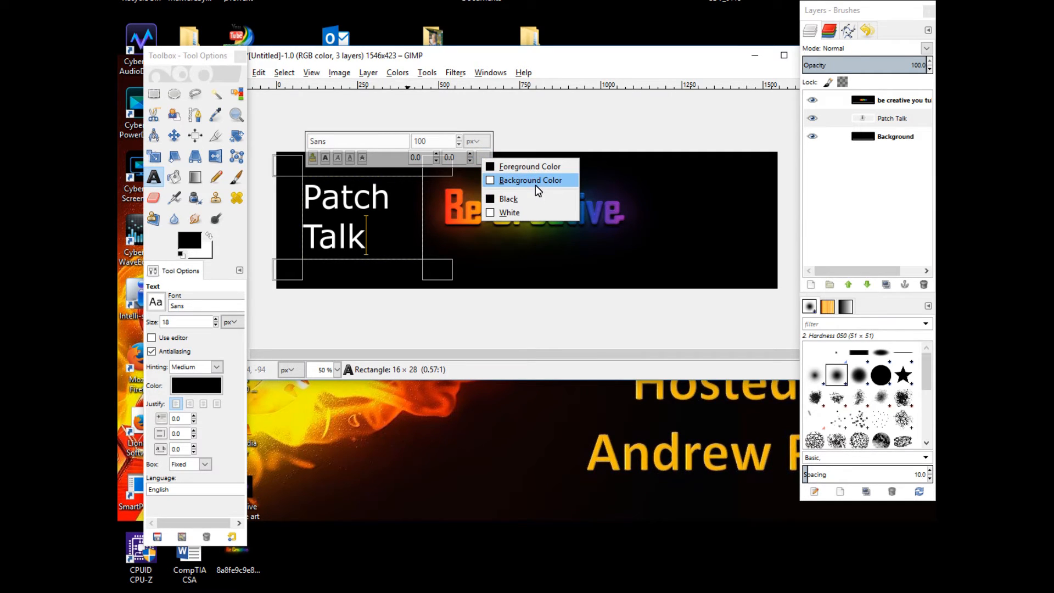
{"action": "left_click", "coordinate": [482, 157]}
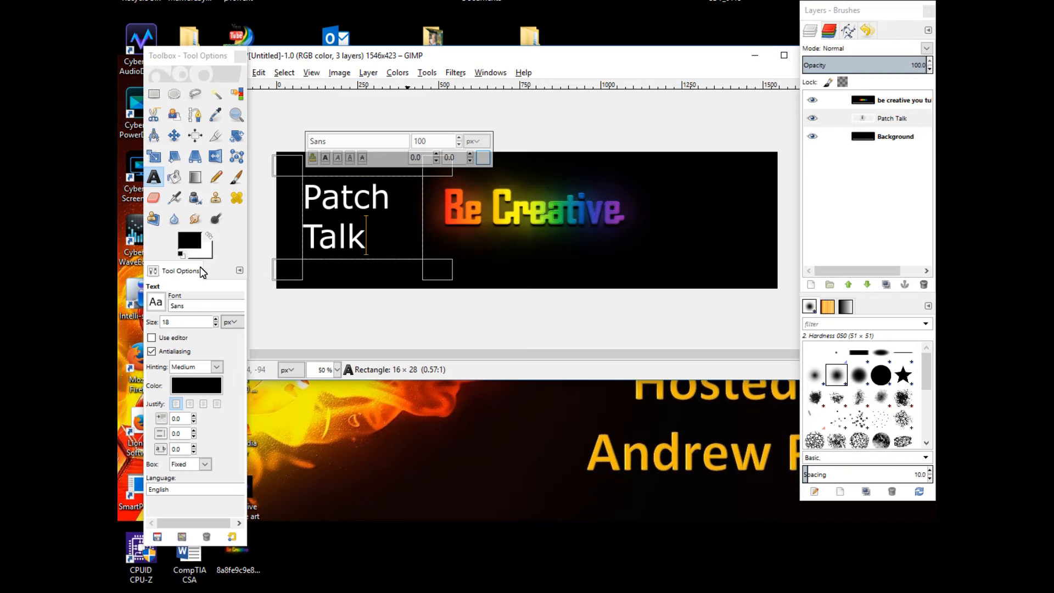
Set the foreground color to green 1d9c31 by sampling it from the Be Creative lettering
{"action": "left_click", "coordinate": [190, 246]}
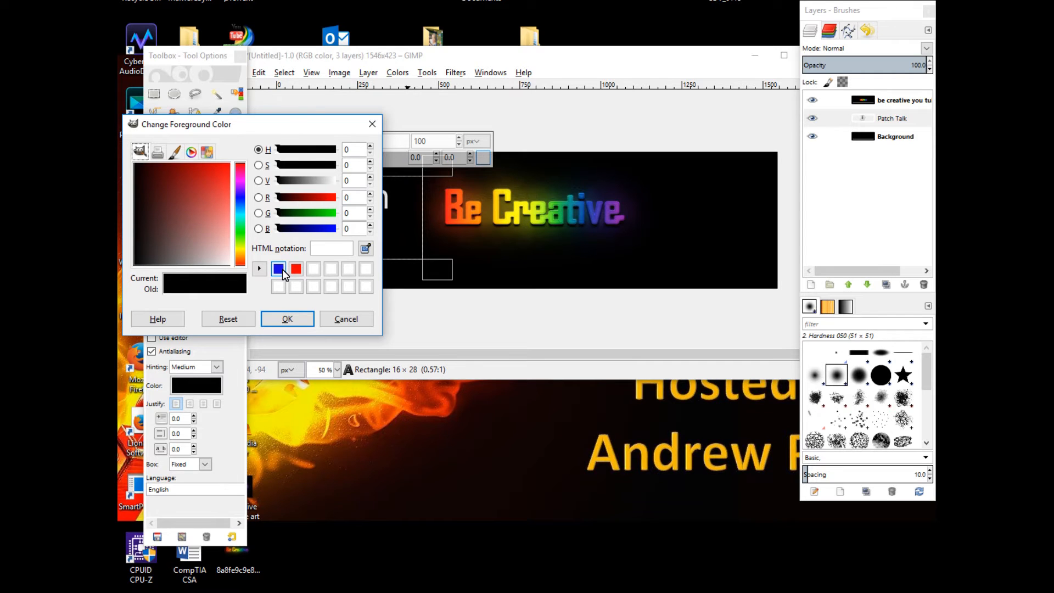
{"action": "left_click", "coordinate": [368, 249]}
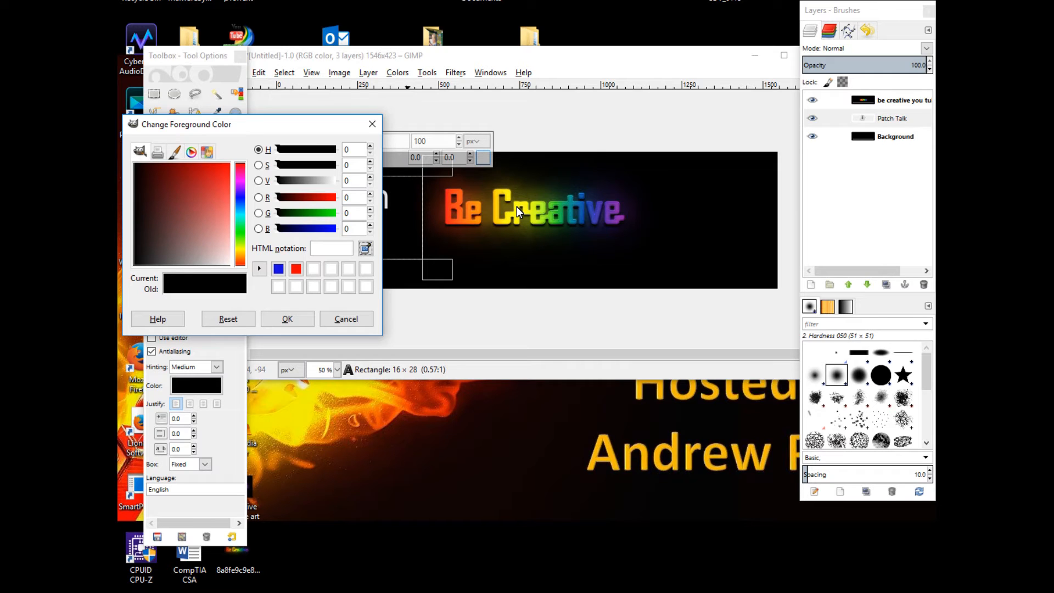
{"action": "left_click", "coordinate": [559, 224]}
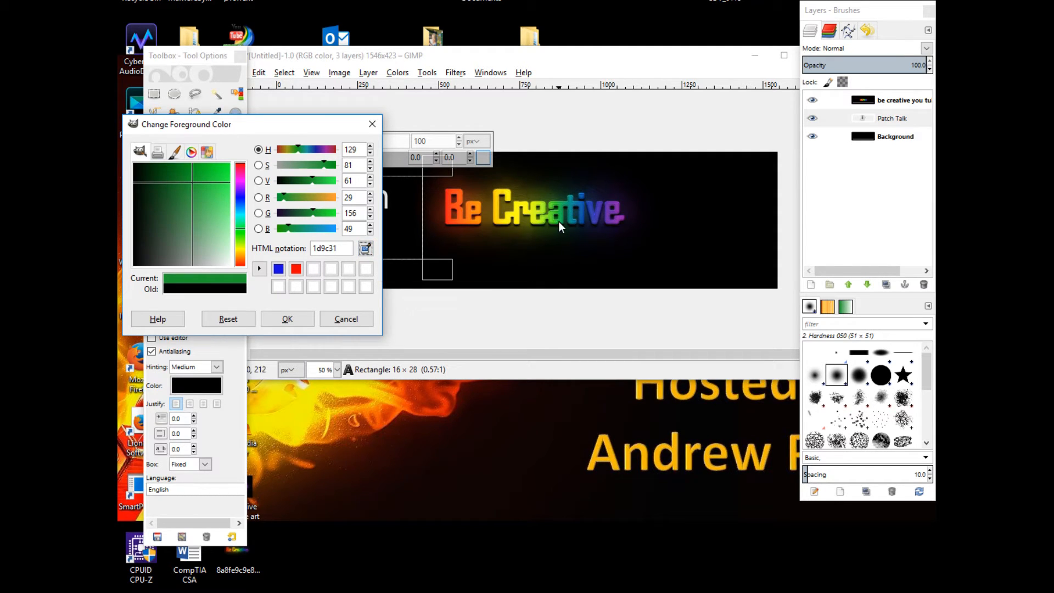
{"action": "left_click", "coordinate": [286, 318]}
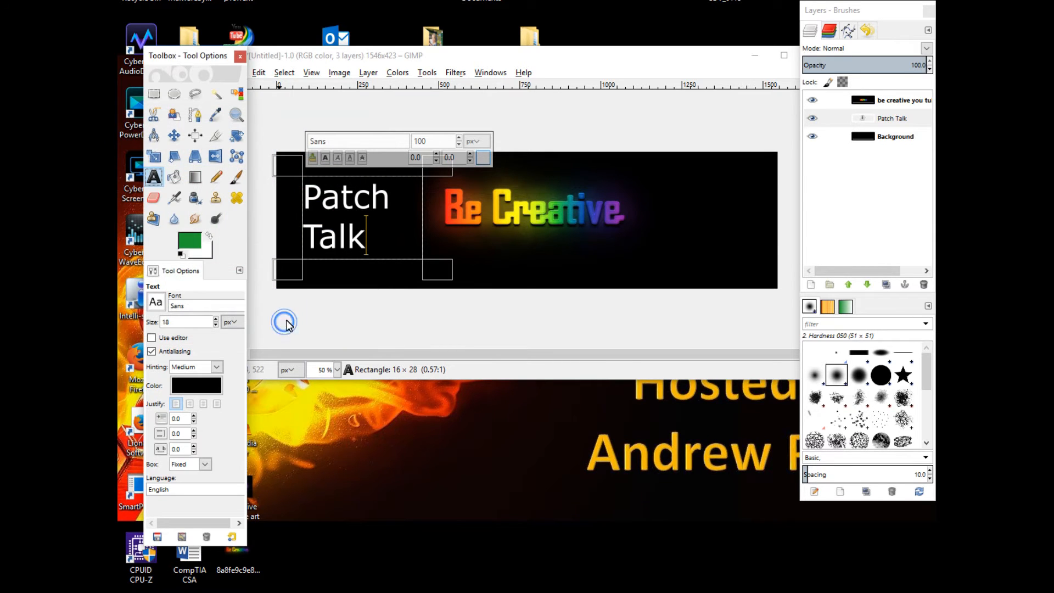
Select the Patch Talk text and change its color to the green 1d9c31 swatch
{"action": "left_click_drag", "start_coordinate": [367, 238], "coordinate": [308, 203]}
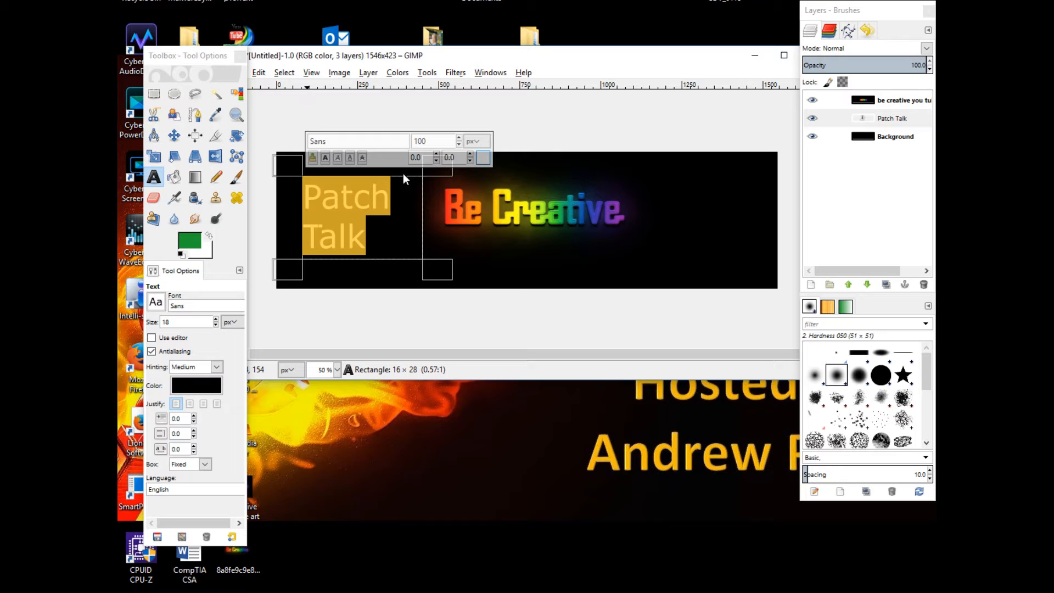
{"action": "left_click", "coordinate": [483, 158]}
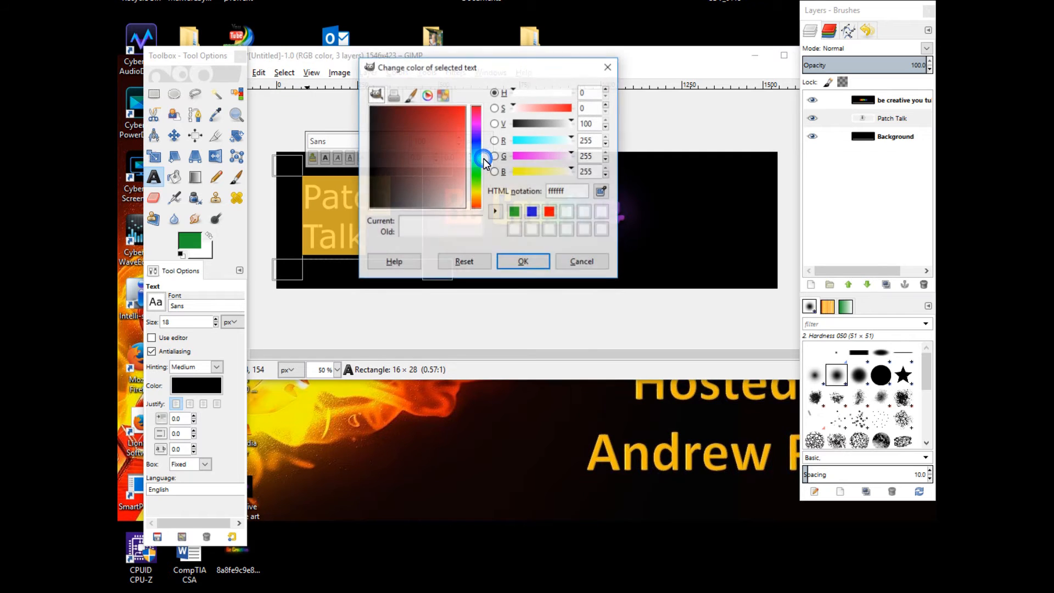
{"action": "left_click", "coordinate": [514, 212]}
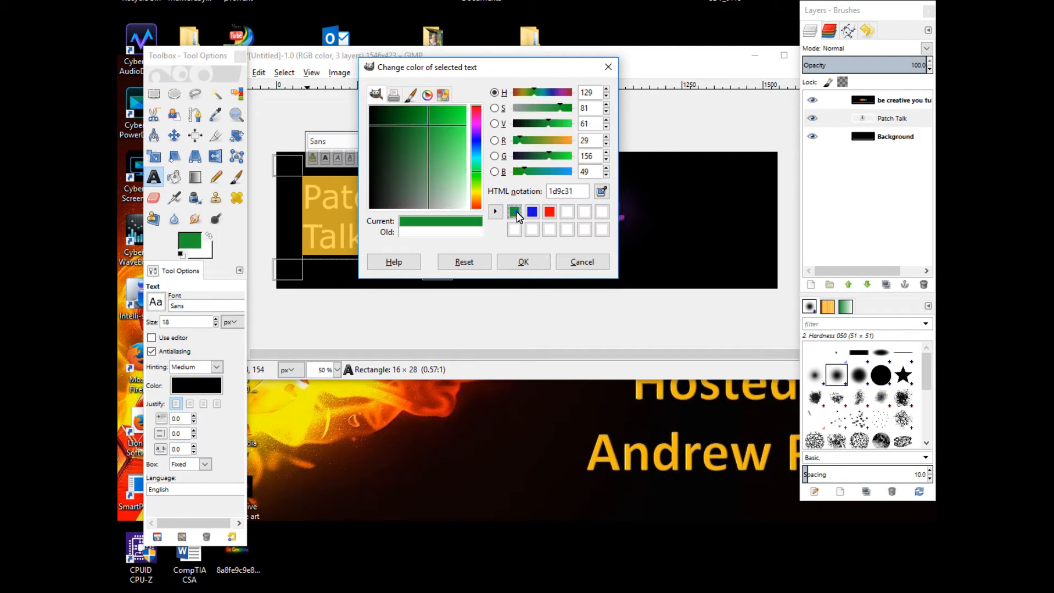
{"action": "left_click", "coordinate": [527, 262]}
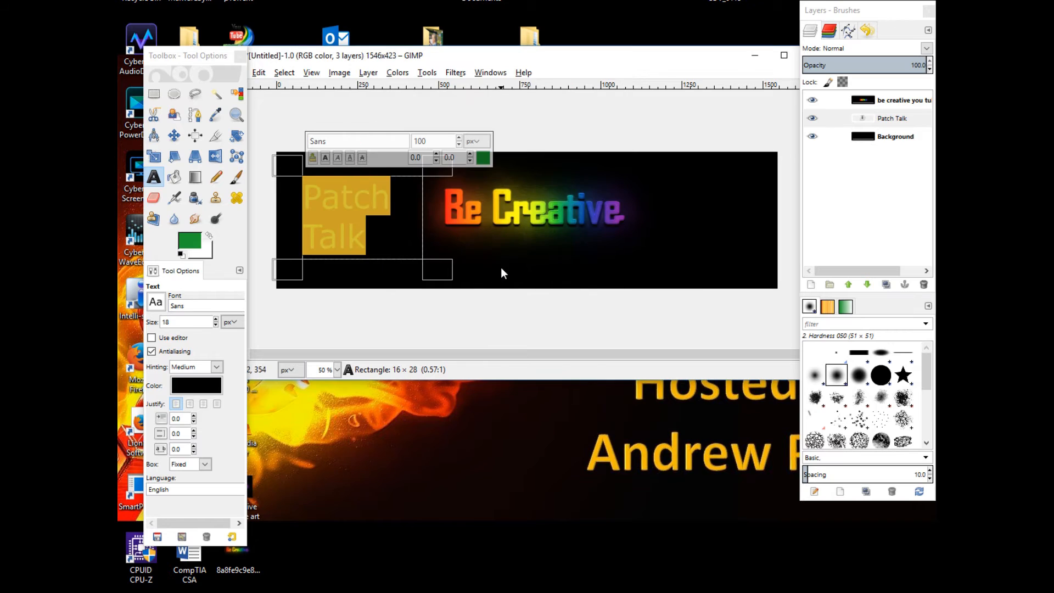
{"action": "left_click", "coordinate": [501, 268]}
{"action": "left_click", "coordinate": [370, 239]}
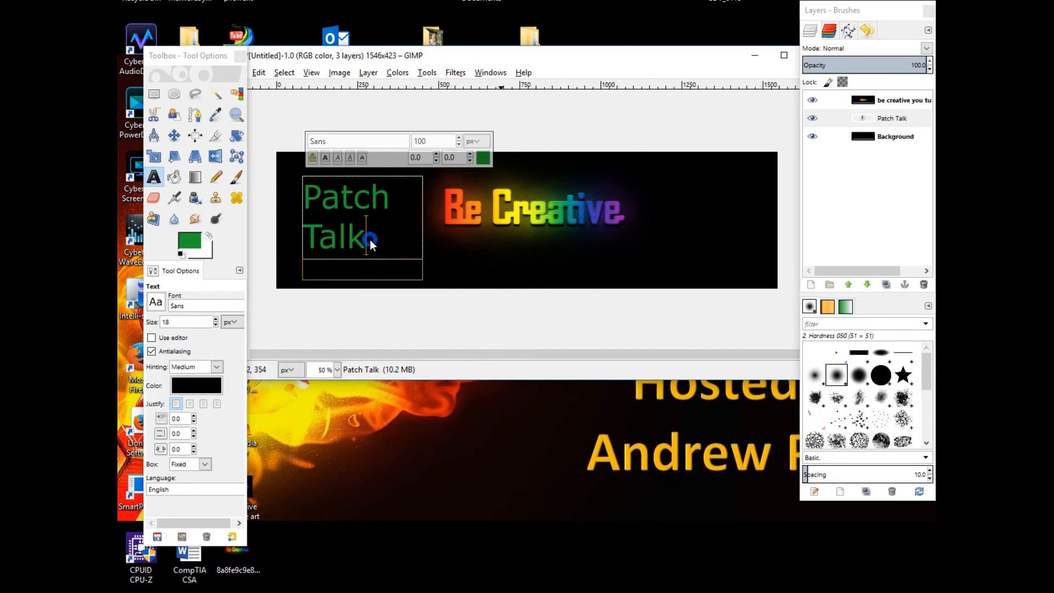
Select the Patch Talk text and right-justify it
{"action": "left_click_drag", "start_coordinate": [370, 239], "coordinate": [305, 203]}
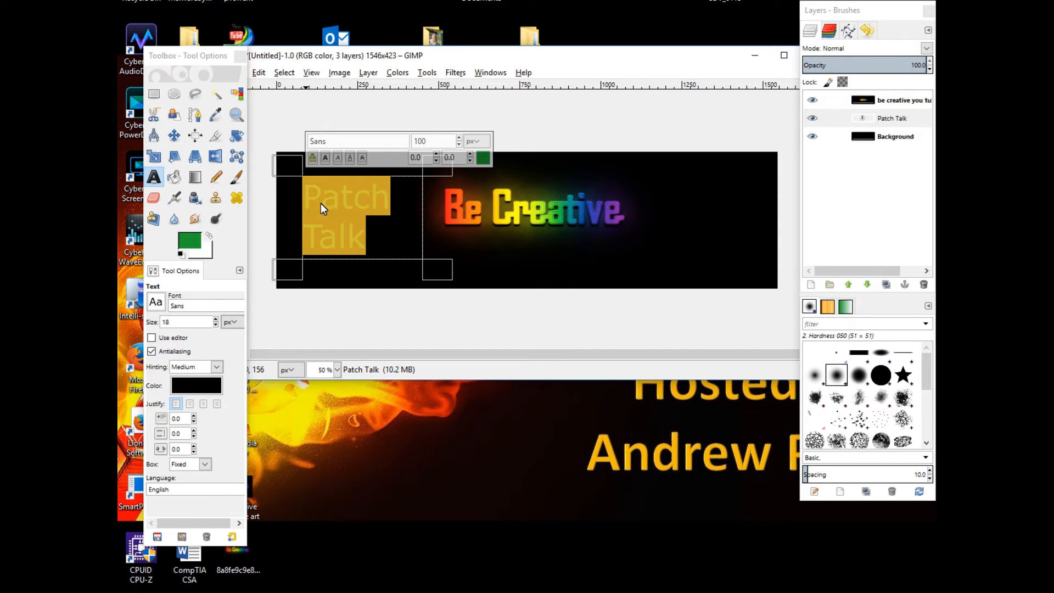
{"action": "left_click", "coordinate": [189, 407]}
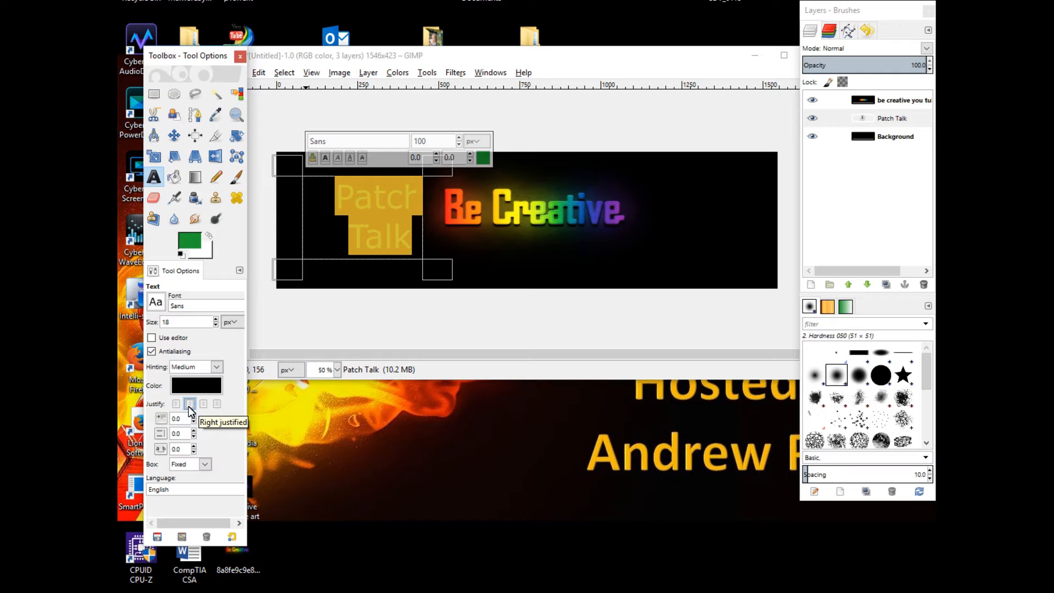
{"action": "left_click", "coordinate": [492, 253]}
Widen the Patch Talk text box to about 407 x 258 px
{"action": "left_click", "coordinate": [400, 223]}
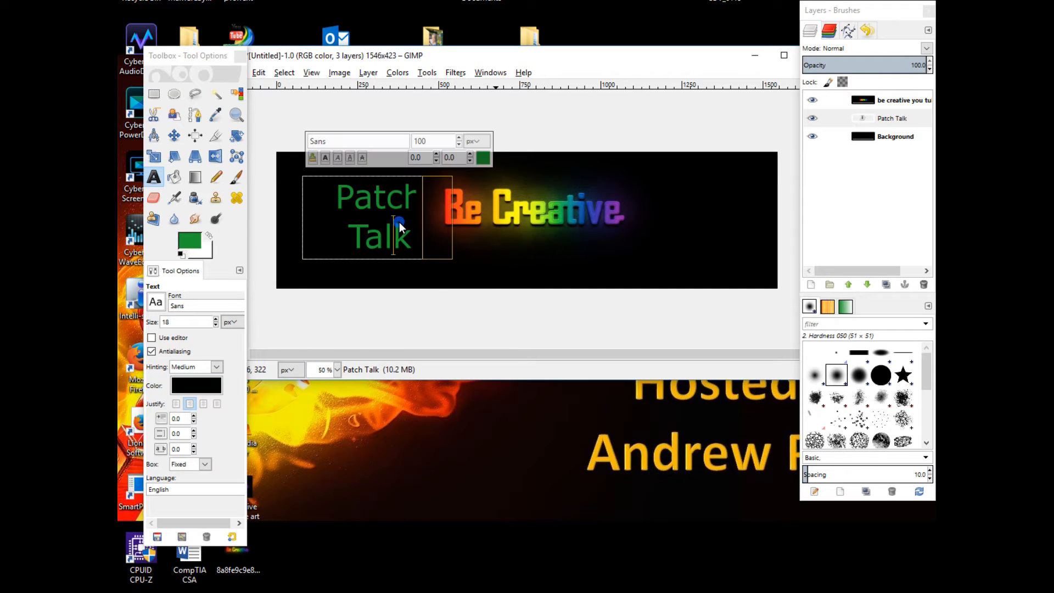
{"action": "left_click", "coordinate": [335, 214]}
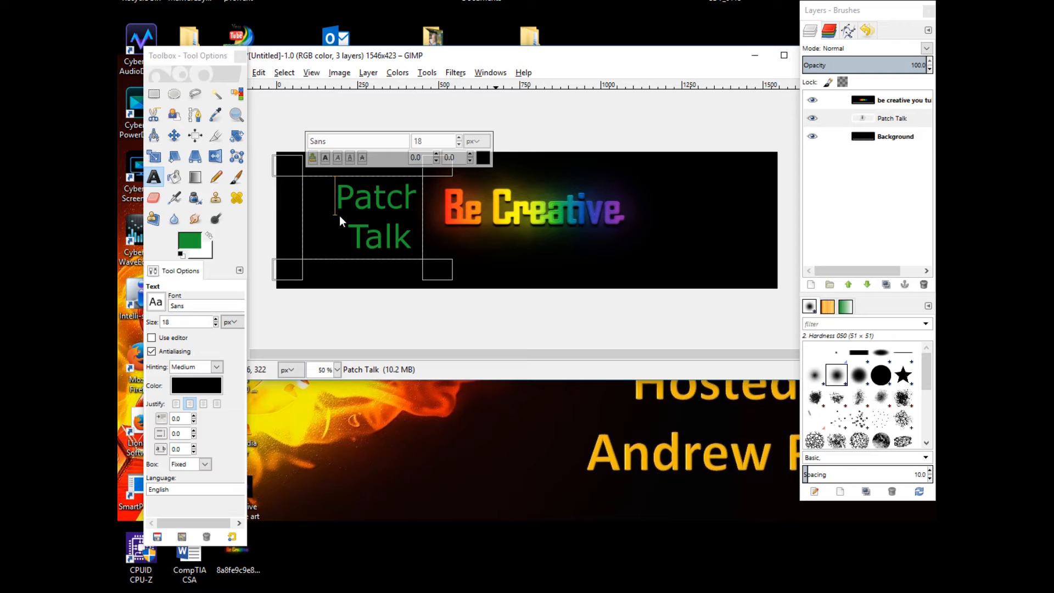
{"action": "left_click", "coordinate": [346, 235]}
{"action": "key", "text": "BackSpace"}
{"action": "left_click", "coordinate": [410, 193]}
{"action": "left_click_drag", "start_coordinate": [443, 274], "coordinate": [454, 274]}
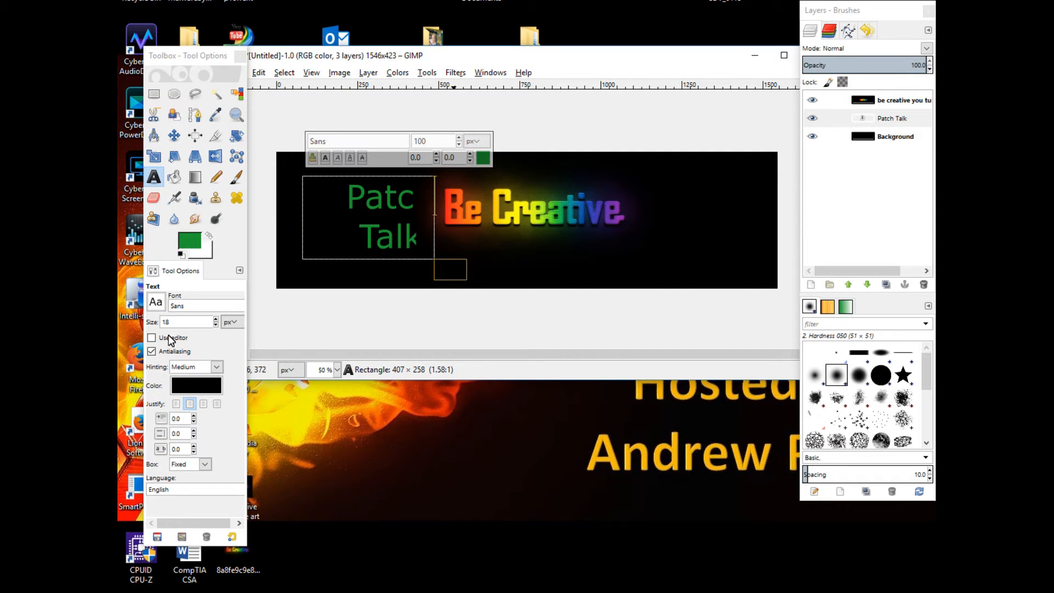
Select the Patch Talk text and set its justification to centered
{"action": "left_click", "coordinate": [179, 404]}
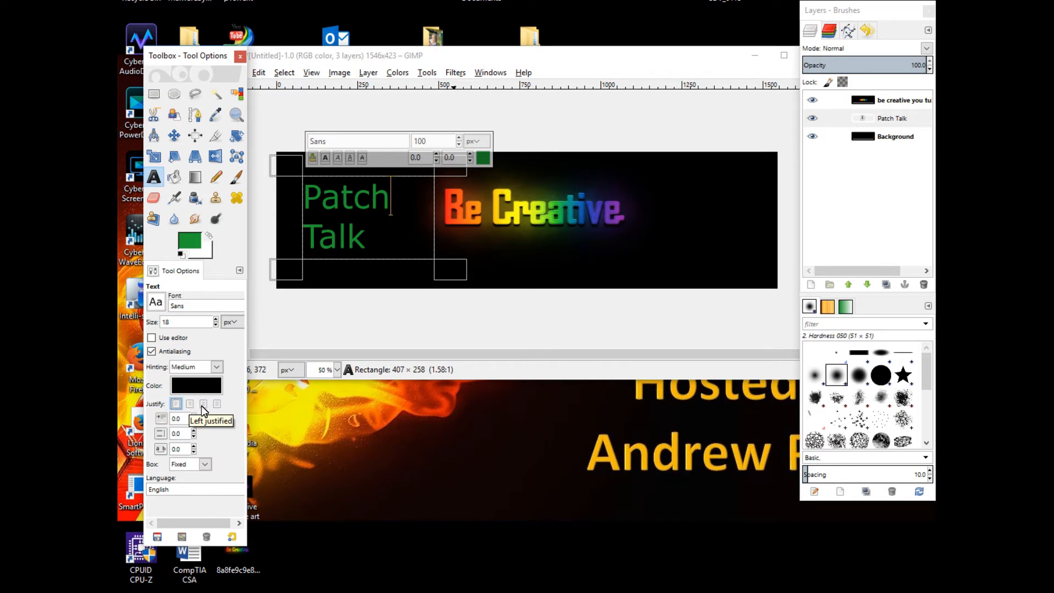
{"action": "left_click", "coordinate": [190, 404]}
{"action": "left_click", "coordinate": [363, 230]}
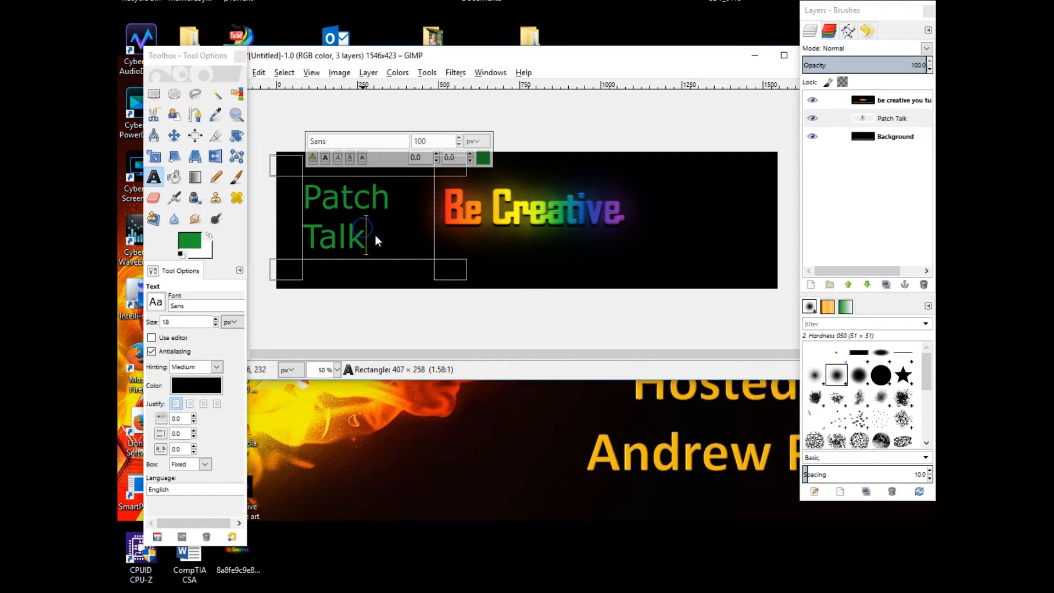
{"action": "left_click_drag", "start_coordinate": [374, 235], "coordinate": [302, 195]}
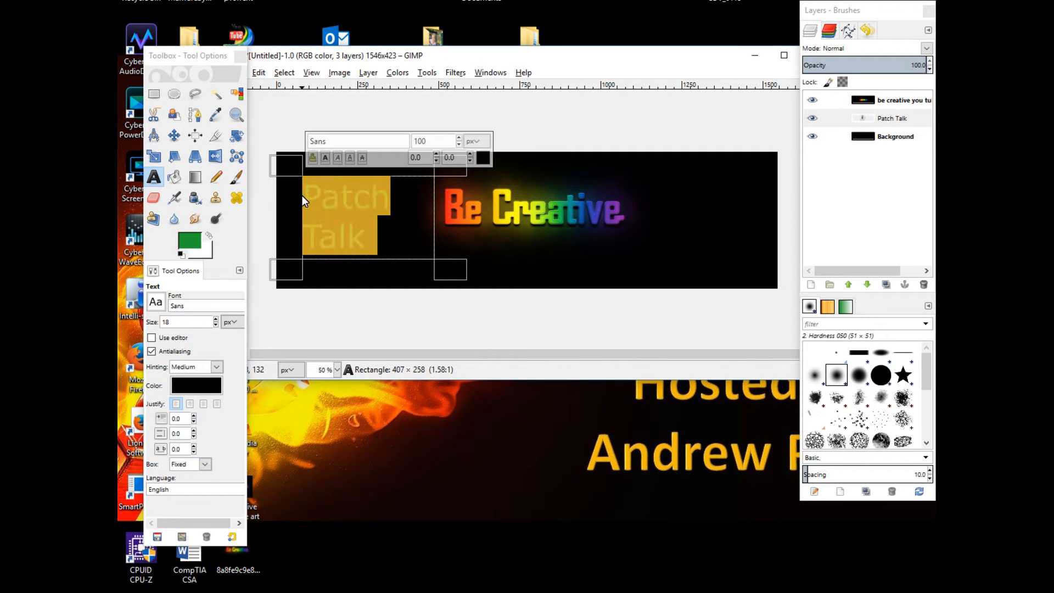
{"action": "left_click", "coordinate": [204, 404]}
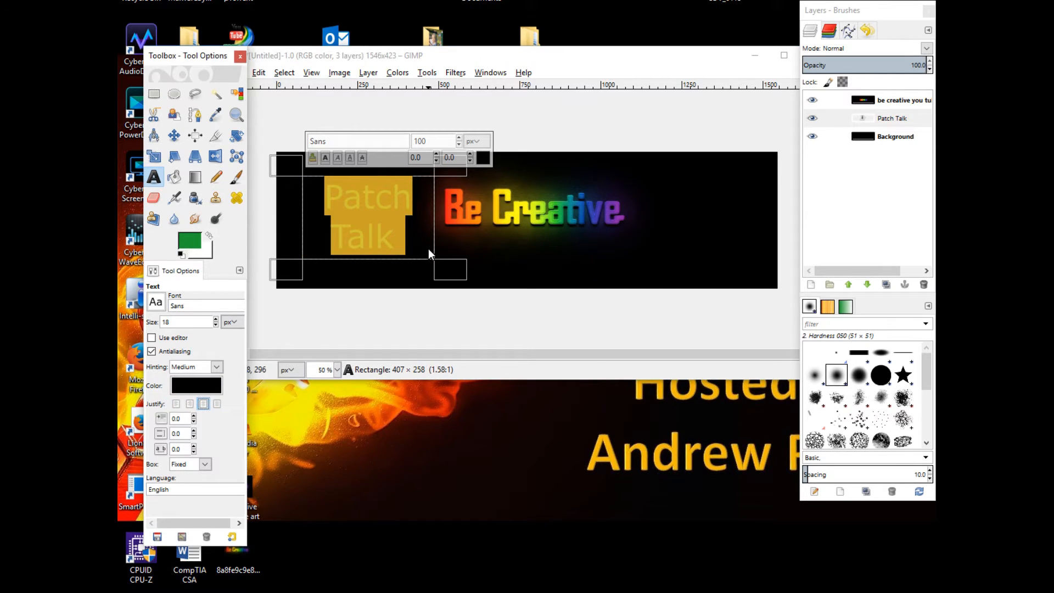
{"action": "left_click", "coordinate": [524, 259]}
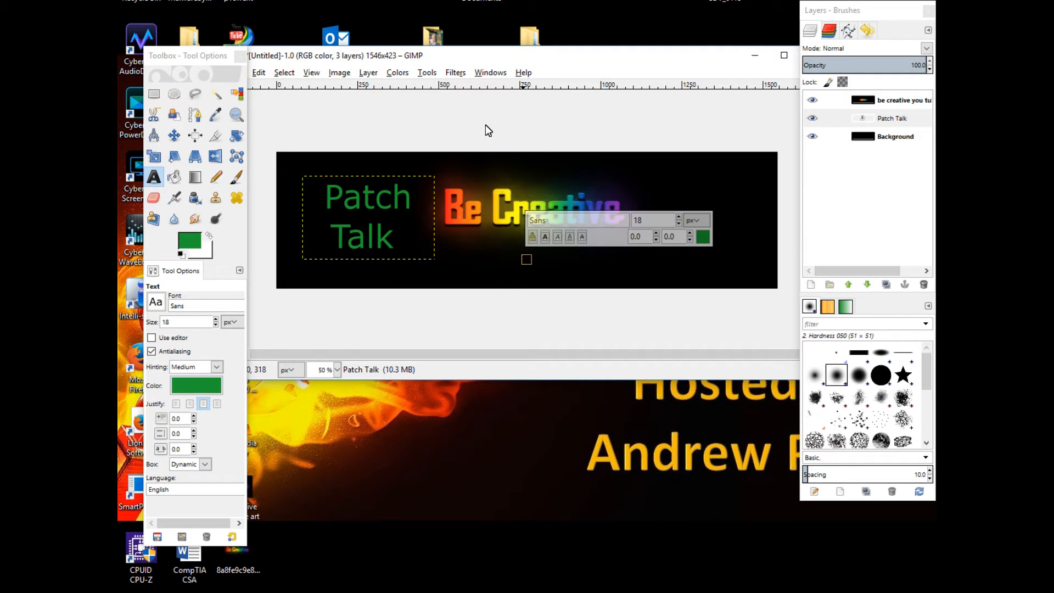
Add a new text line 'Let's Teach the whole world' near the banner's right side, resizing its box to about 359 x 22 px
{"action": "left_click", "coordinate": [694, 187]}
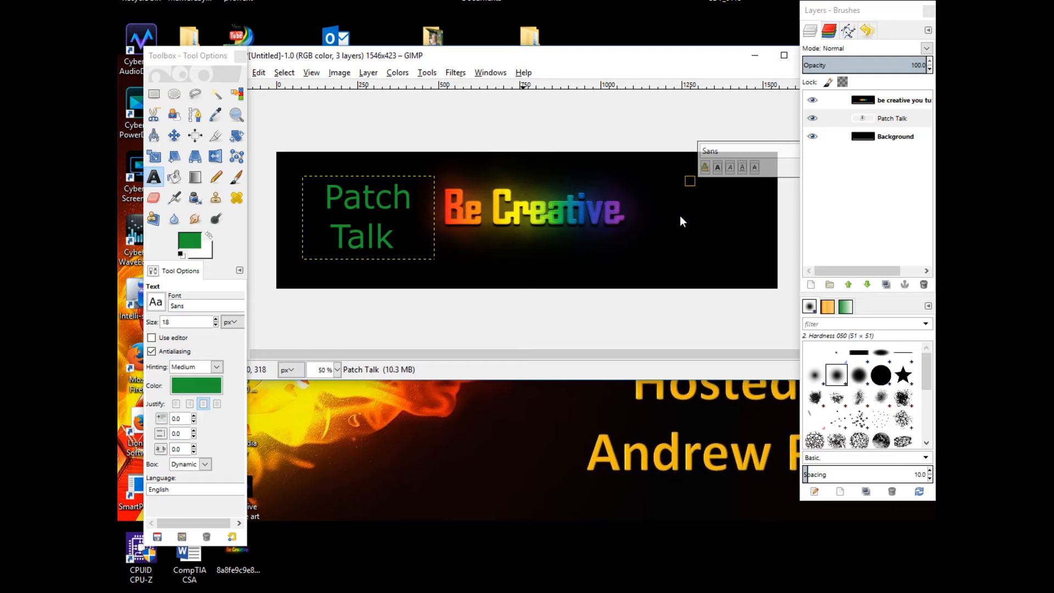
{"action": "type", "text": "Let"}
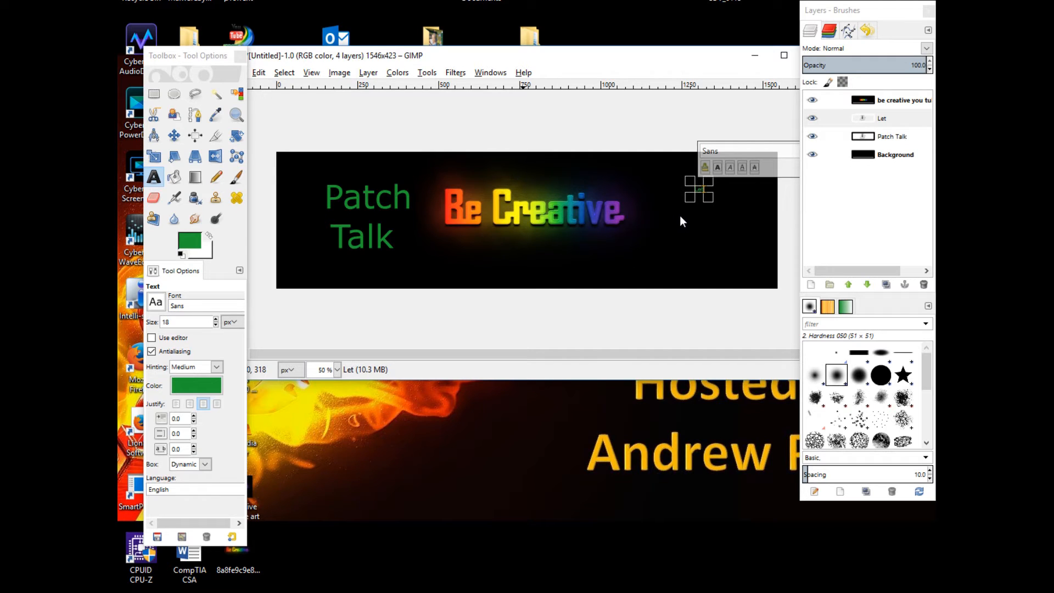
{"action": "type", "text": "'s Tea"}
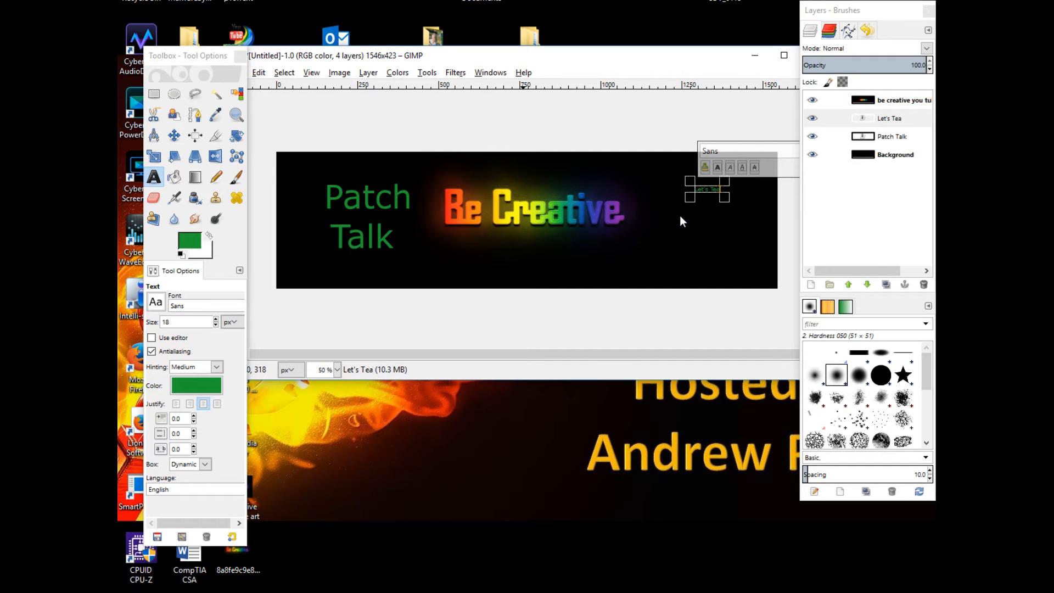
{"action": "type", "text": "ch the"}
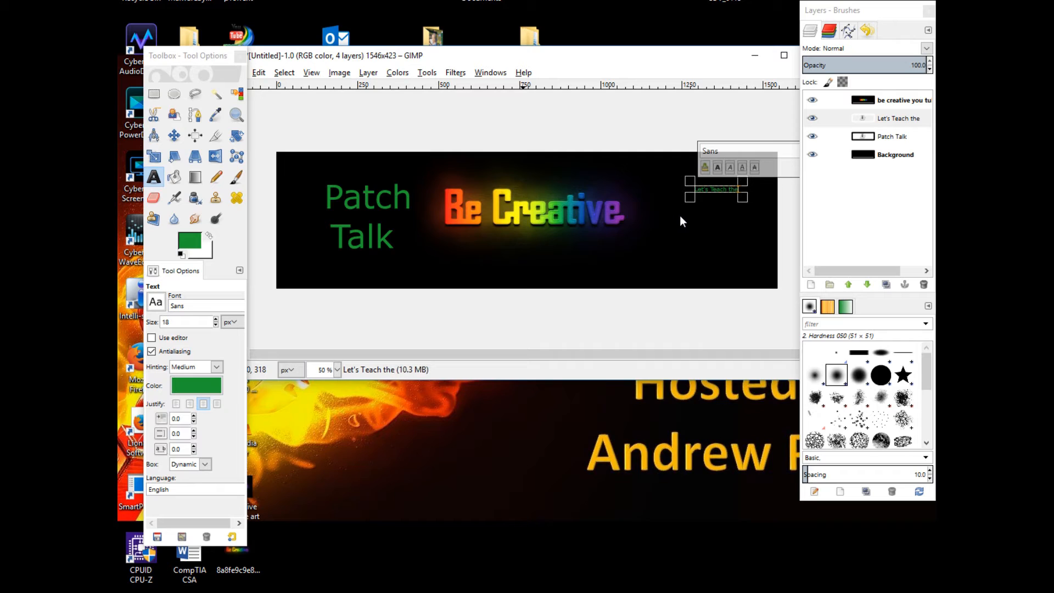
{"action": "type", "text": " wh"}
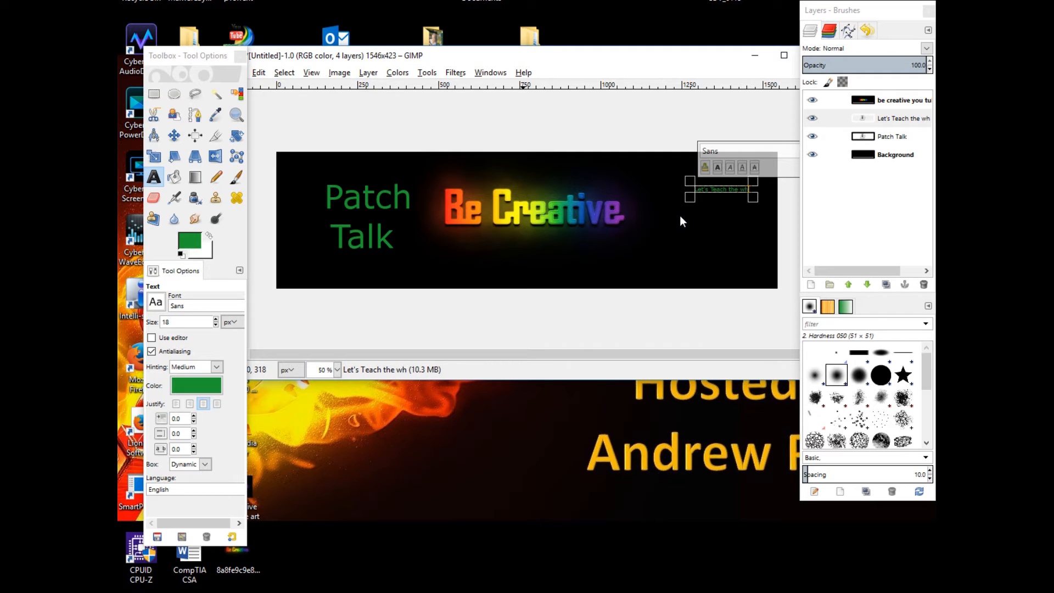
{"action": "type", "text": "ole world"}
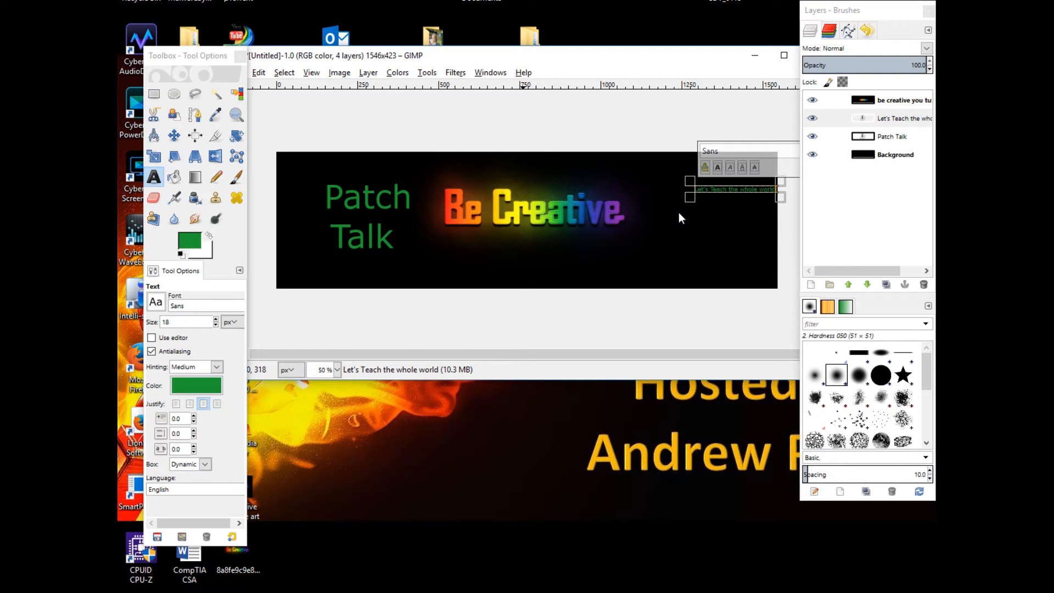
{"action": "left_click_drag", "start_coordinate": [690, 182], "coordinate": [677, 215]}
{"action": "left_click", "coordinate": [672, 199]}
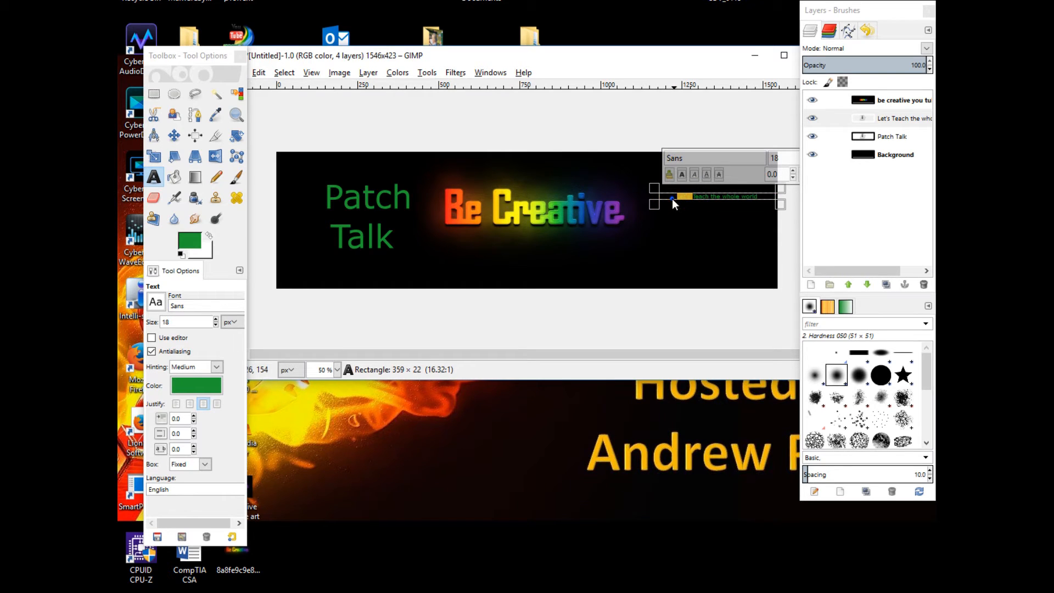
Enlarge the tagline text box to about 515 x 242 px and set the tagline's font size to 64 px
{"action": "left_click_drag", "start_coordinate": [655, 205], "coordinate": [606, 281]}
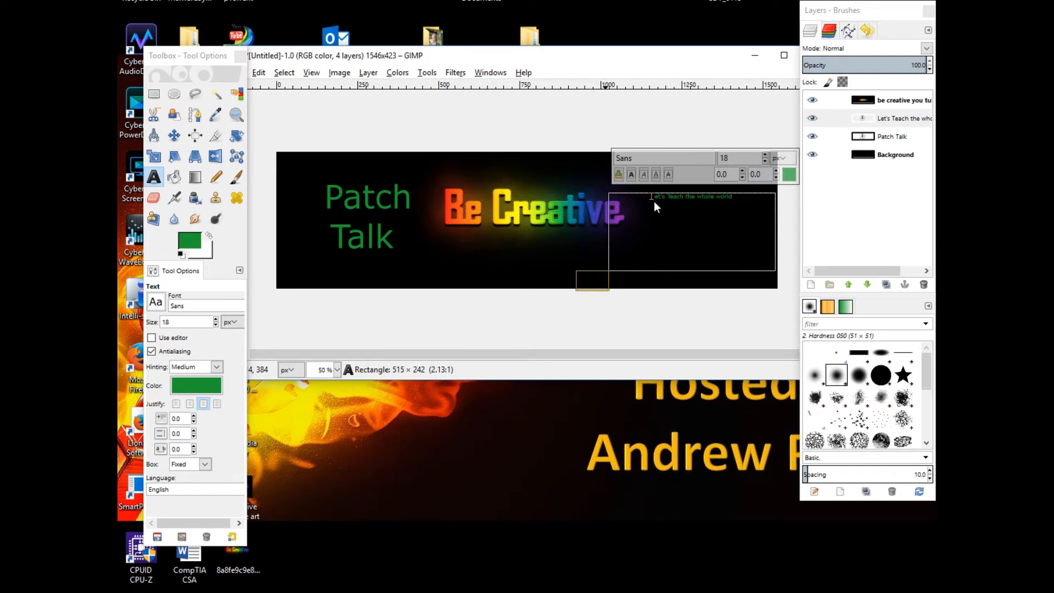
{"action": "left_click_drag", "start_coordinate": [648, 199], "coordinate": [749, 201]}
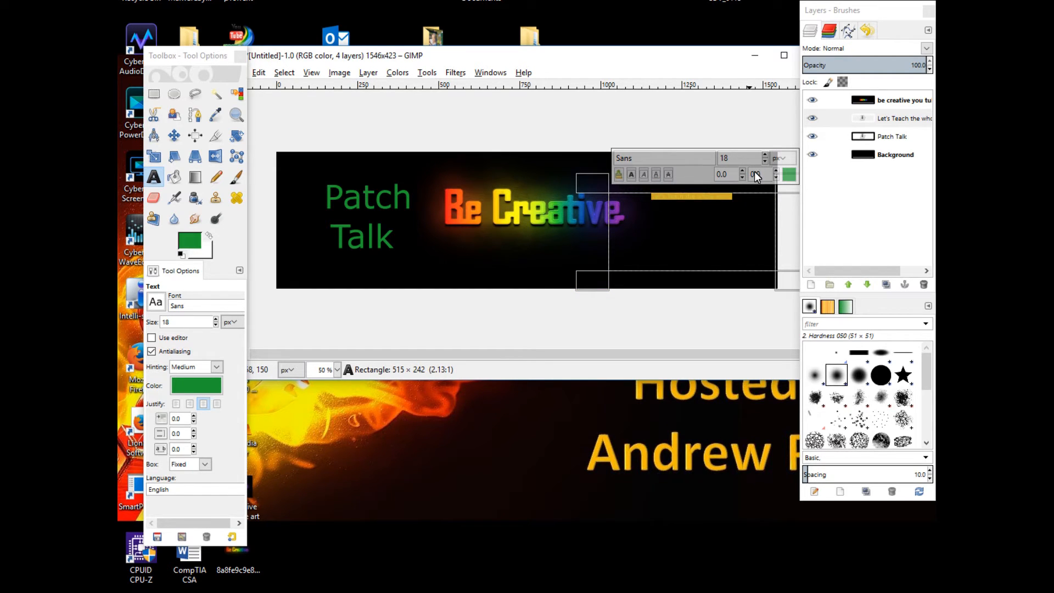
{"action": "left_click", "coordinate": [766, 156]}
{"action": "left_click", "coordinate": [765, 156]}
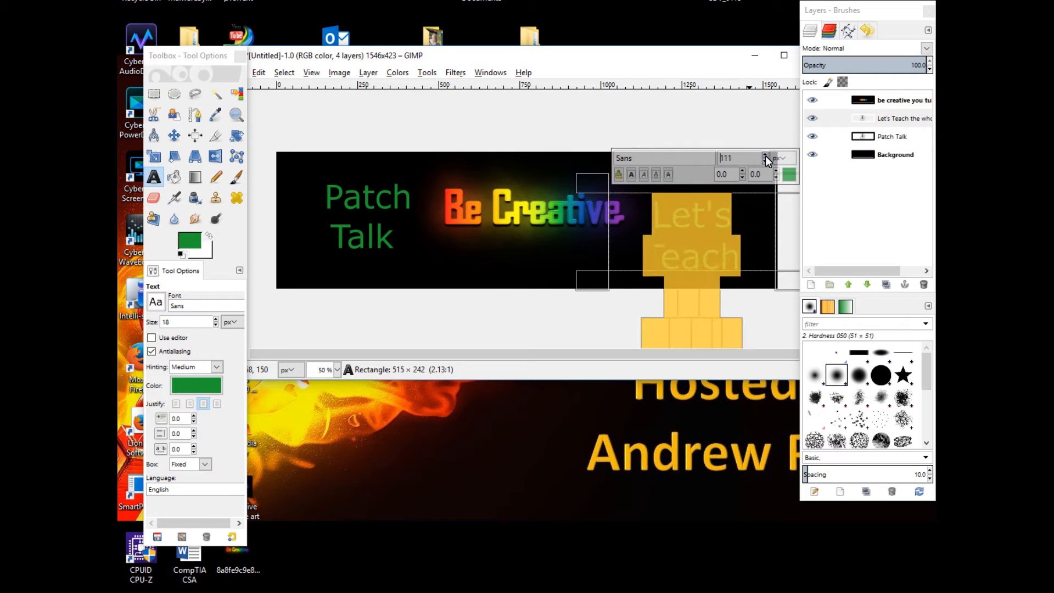
{"action": "left_click", "coordinate": [766, 164]}
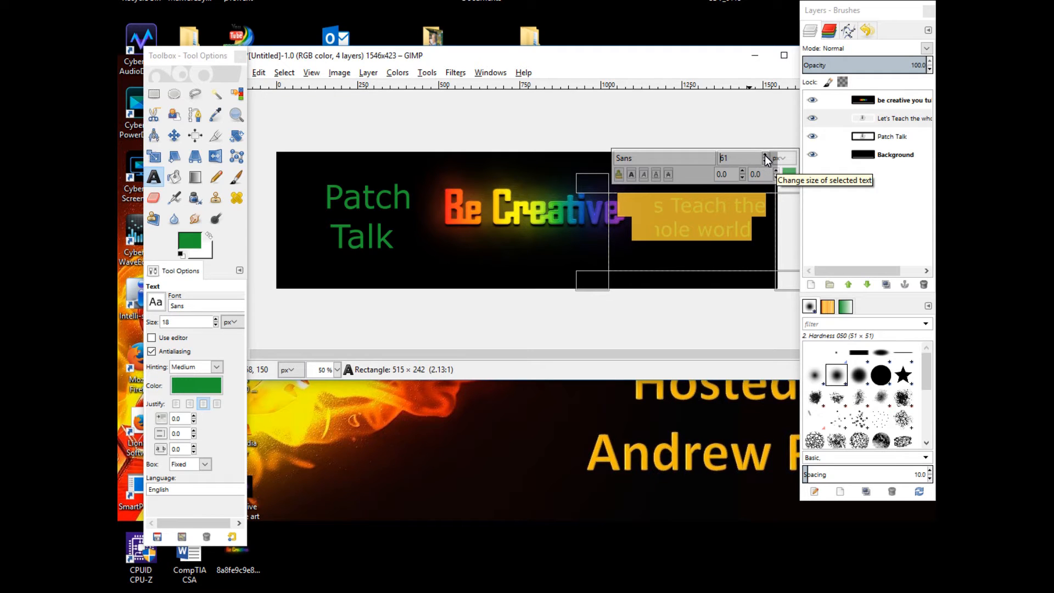
{"action": "left_click", "coordinate": [765, 156]}
{"action": "left_click", "coordinate": [765, 155]}
{"action": "left_click", "coordinate": [765, 156]}
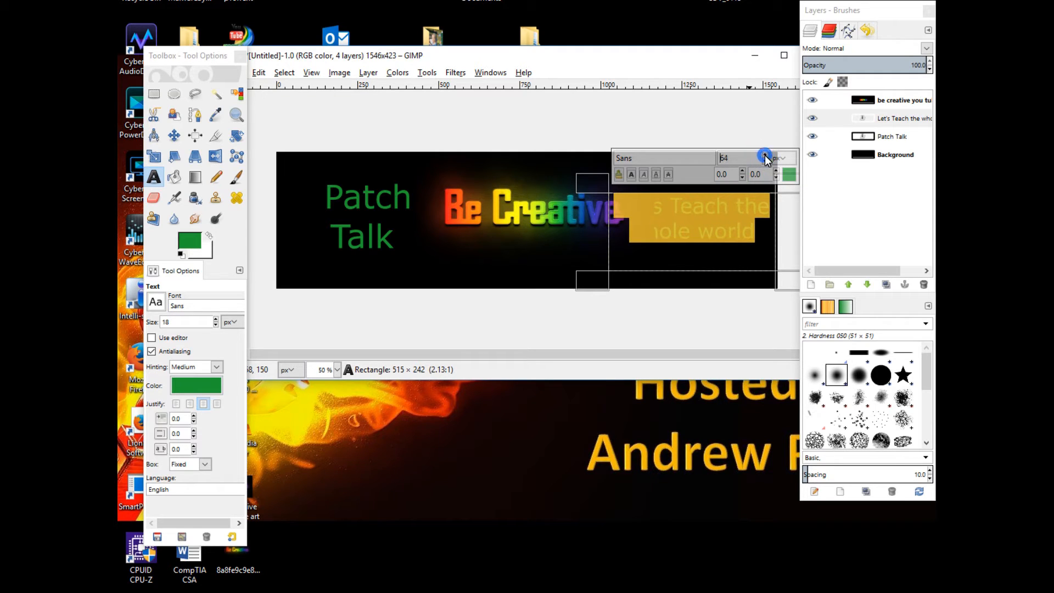
{"action": "left_click", "coordinate": [685, 265]}
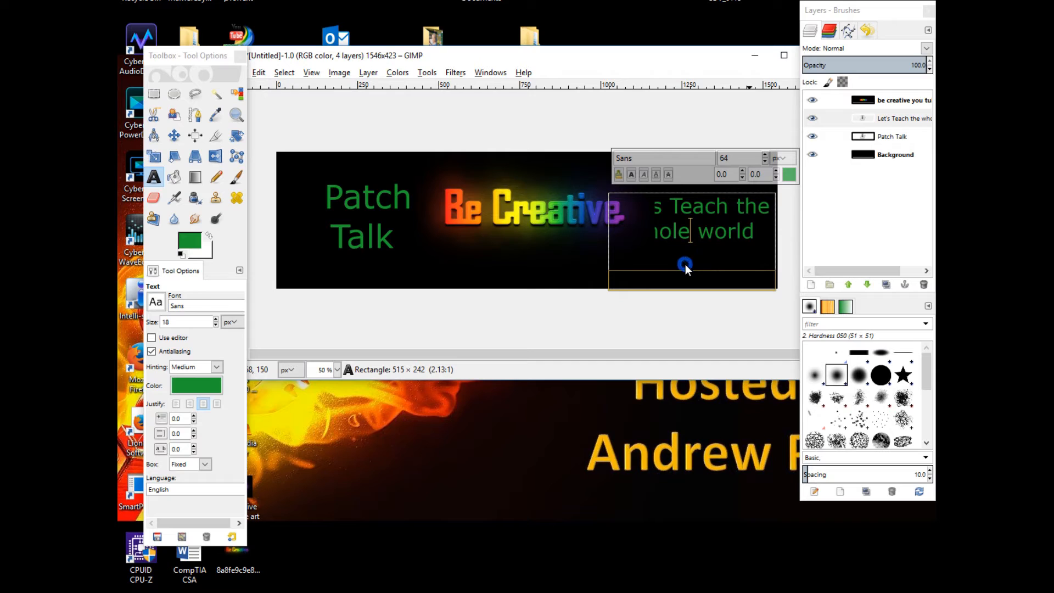
Redraw the tagline text box at about 621 x 259 px
{"action": "left_click_drag", "start_coordinate": [674, 193], "coordinate": [714, 195]}
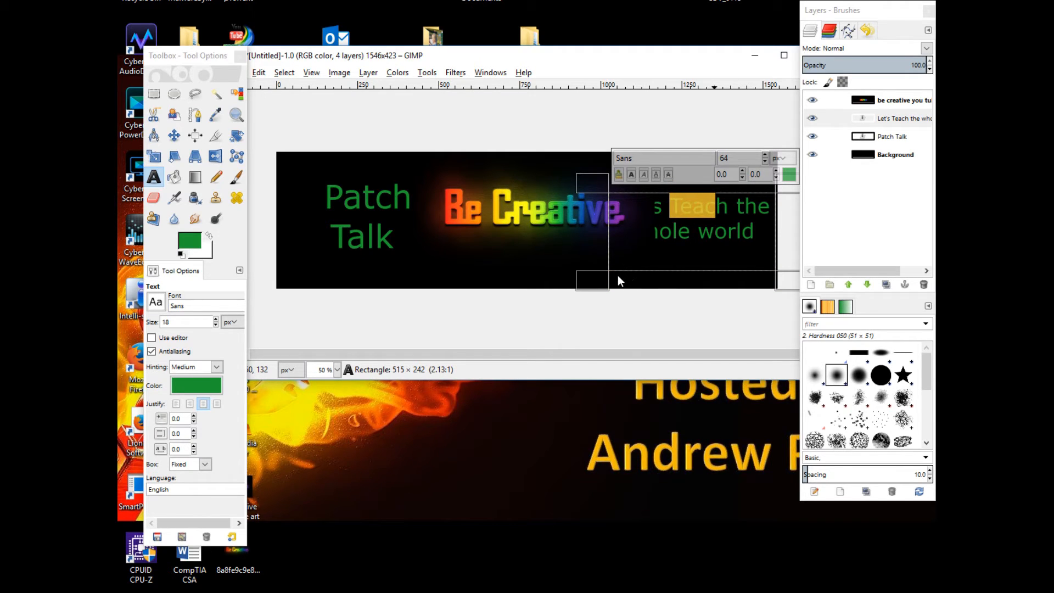
{"action": "left_click", "coordinate": [603, 281]}
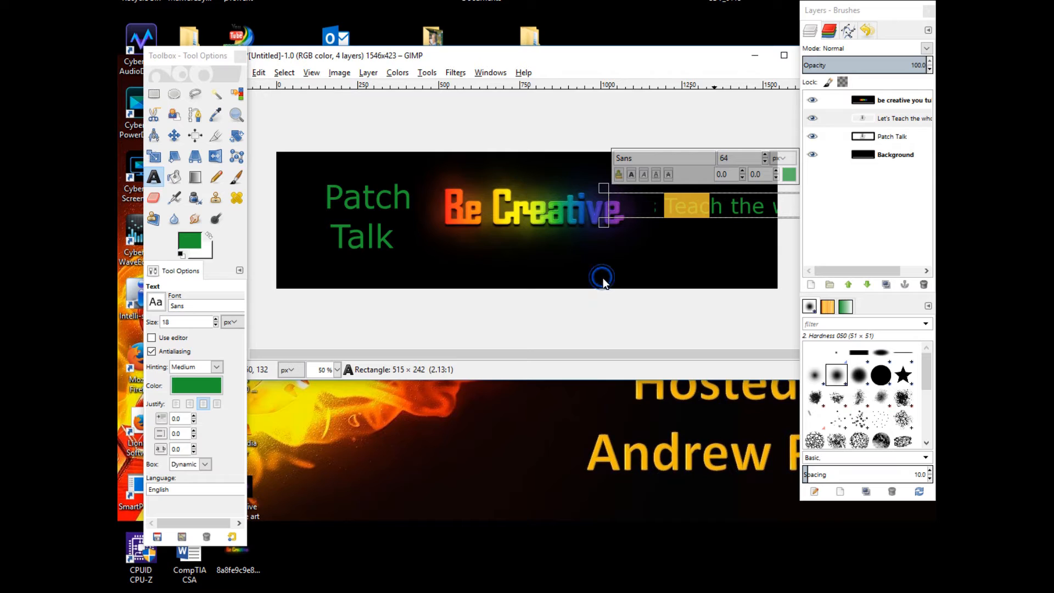
{"action": "left_click", "coordinate": [648, 262]}
{"action": "left_click", "coordinate": [637, 204]}
{"action": "left_click_drag", "start_coordinate": [600, 223], "coordinate": [692, 288]}
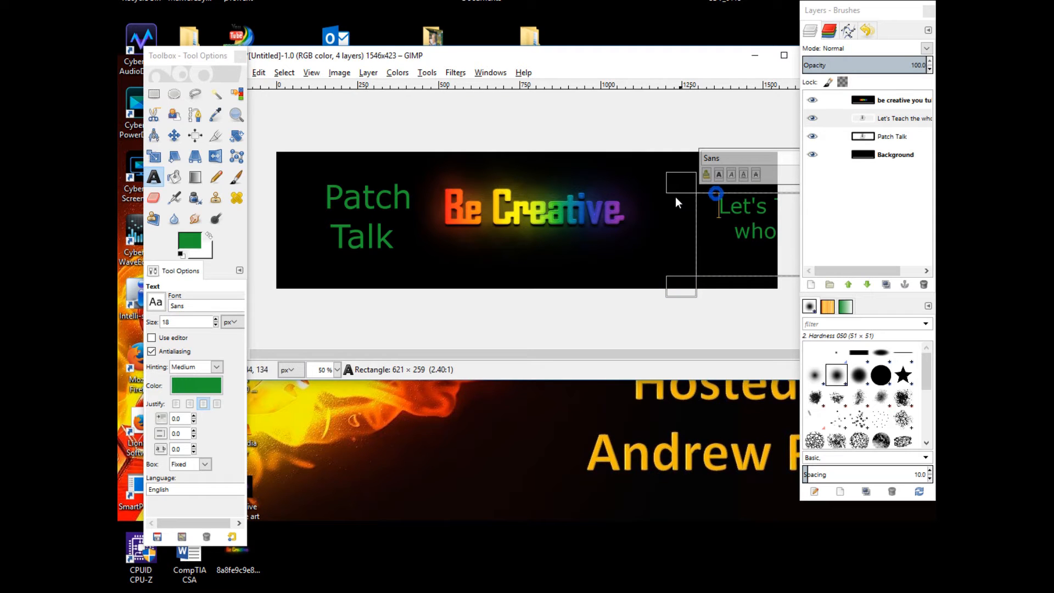
Try to move the tagline to the left with the Move tool
{"action": "left_click", "coordinate": [174, 136]}
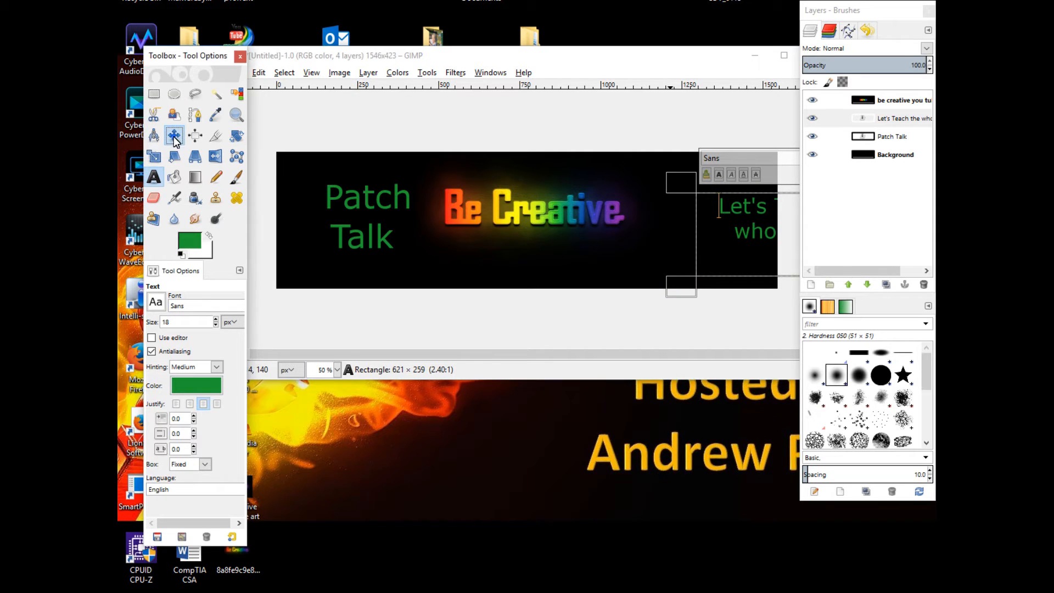
{"action": "left_click", "coordinate": [762, 230]}
{"action": "left_click_drag", "start_coordinate": [762, 229], "coordinate": [718, 230]}
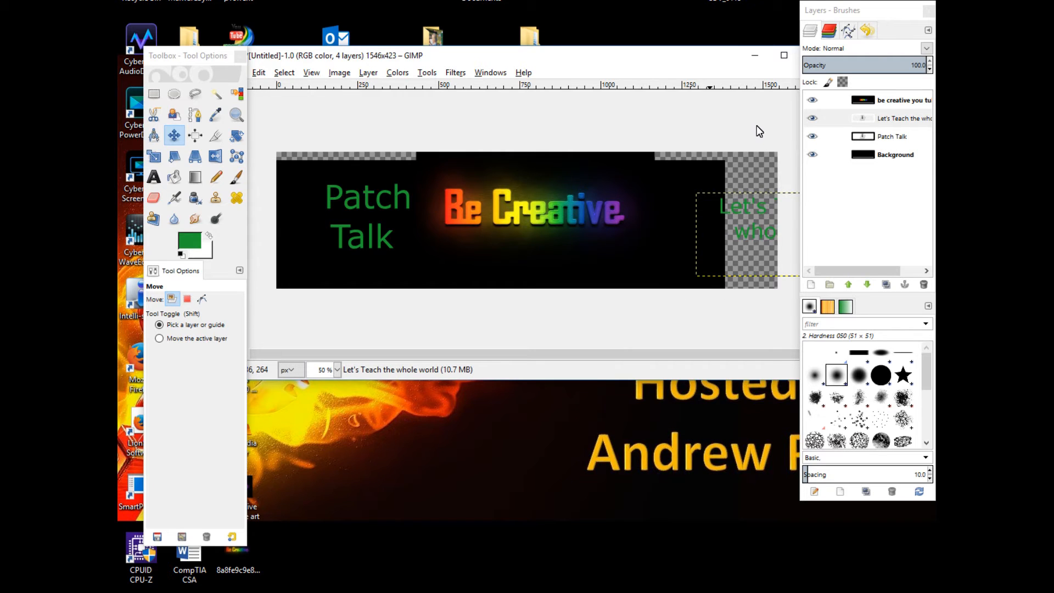
Undo the layer moves back to the last text box reshape in the undo history
{"action": "left_click", "coordinate": [868, 32]}
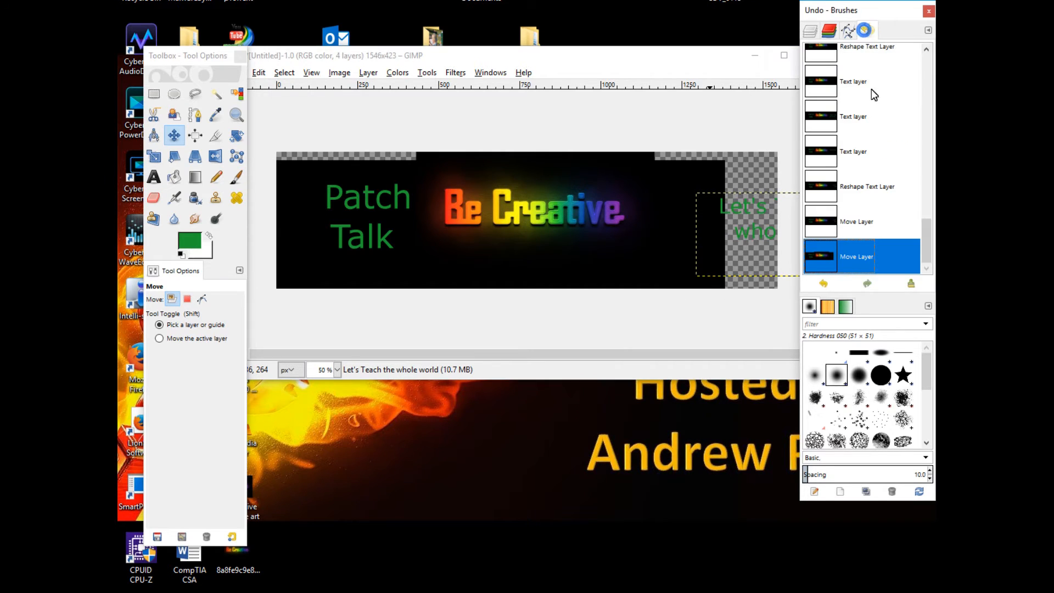
{"action": "left_click", "coordinate": [851, 215]}
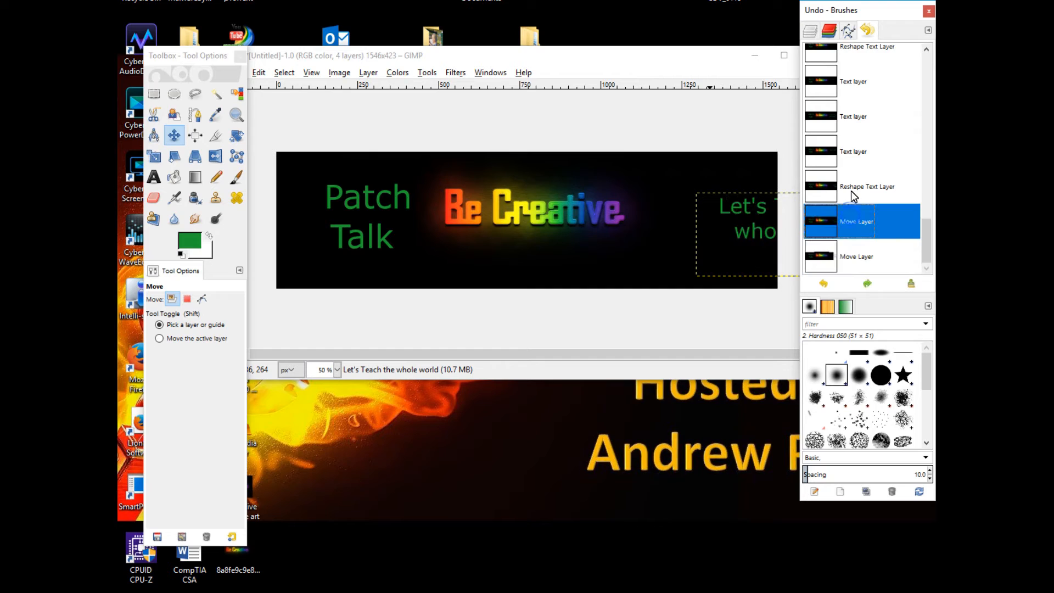
{"action": "left_click", "coordinate": [851, 190]}
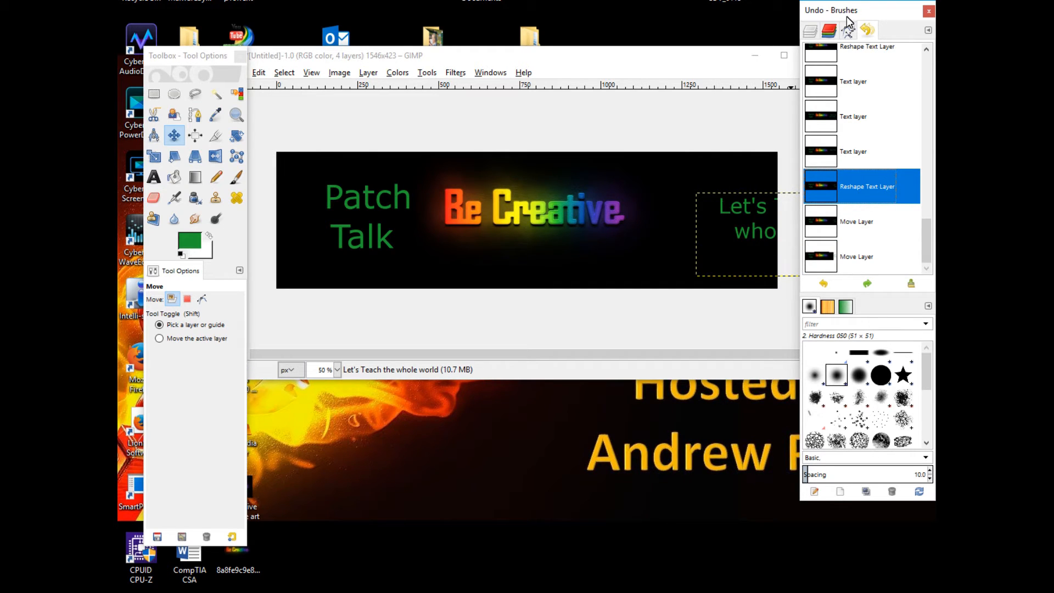
{"action": "left_click", "coordinate": [809, 34]}
Select the tagline layer and try to nudge it with the Move tool
{"action": "left_click", "coordinate": [895, 119]}
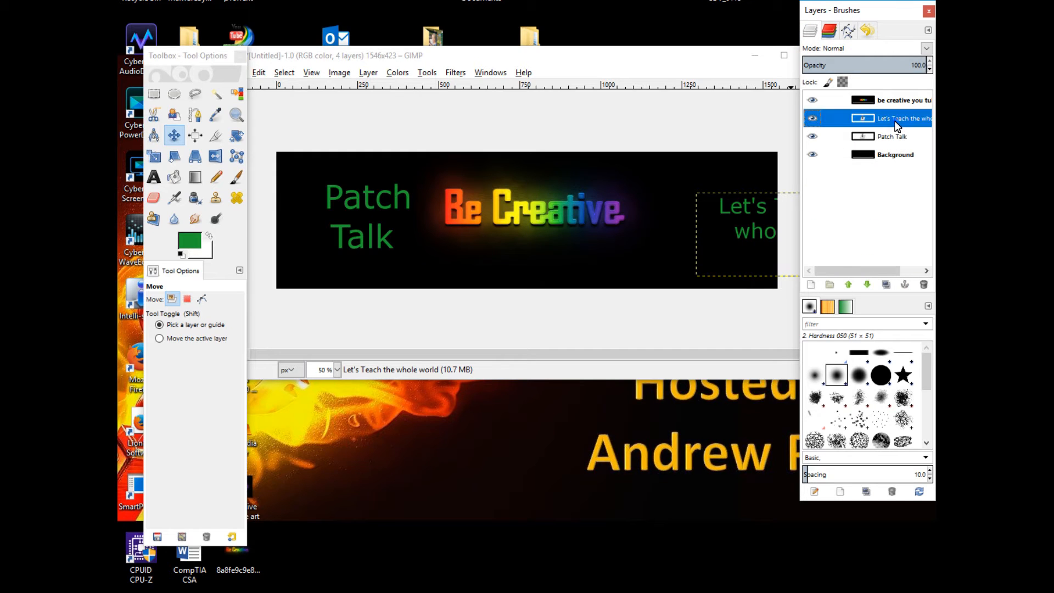
{"action": "mouse_move", "coordinate": [736, 232]}
{"action": "left_mouse_down"}
{"action": "mouse_move", "coordinate": [671, 215]}
{"action": "mouse_move", "coordinate": [748, 239]}
{"action": "mouse_move", "coordinate": [740, 228]}
{"action": "left_mouse_up"}
{"action": "left_click", "coordinate": [845, 120]}
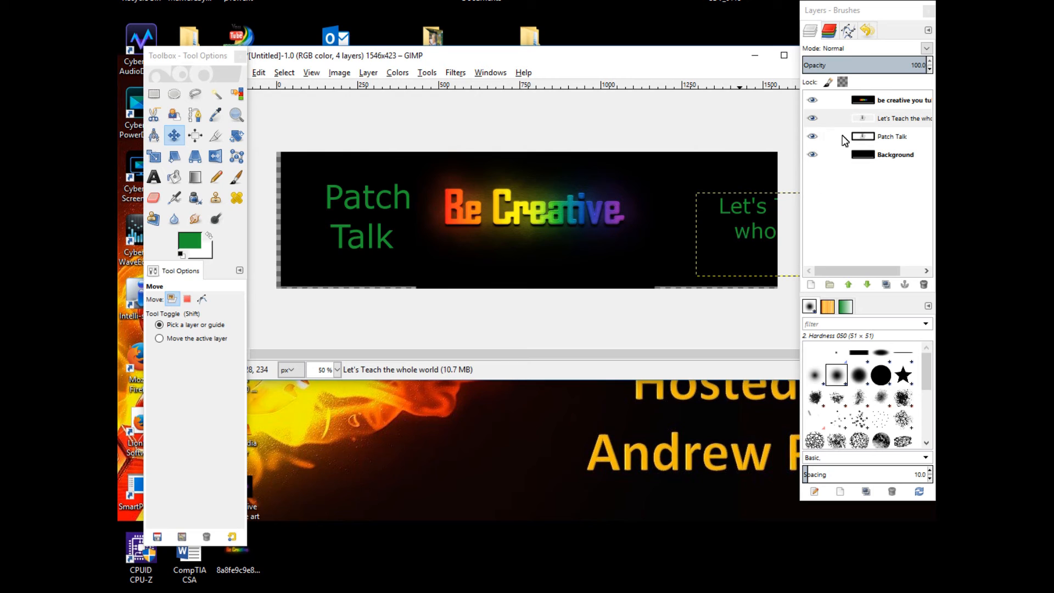
Step through the undo history back to the last text box reshape
{"action": "left_click", "coordinate": [868, 31]}
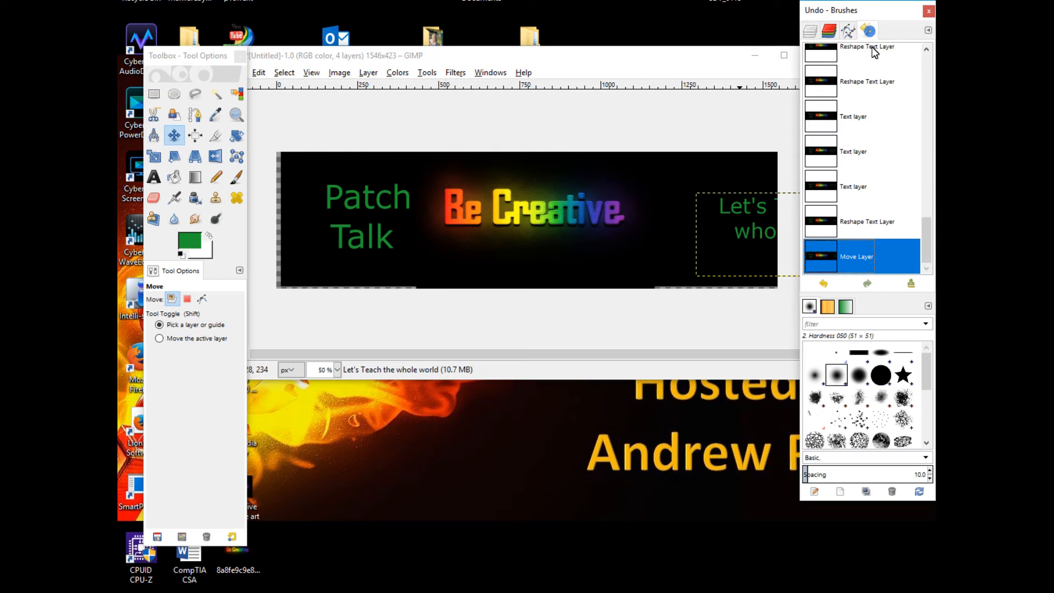
{"action": "left_click", "coordinate": [854, 222]}
{"action": "left_click", "coordinate": [858, 189]}
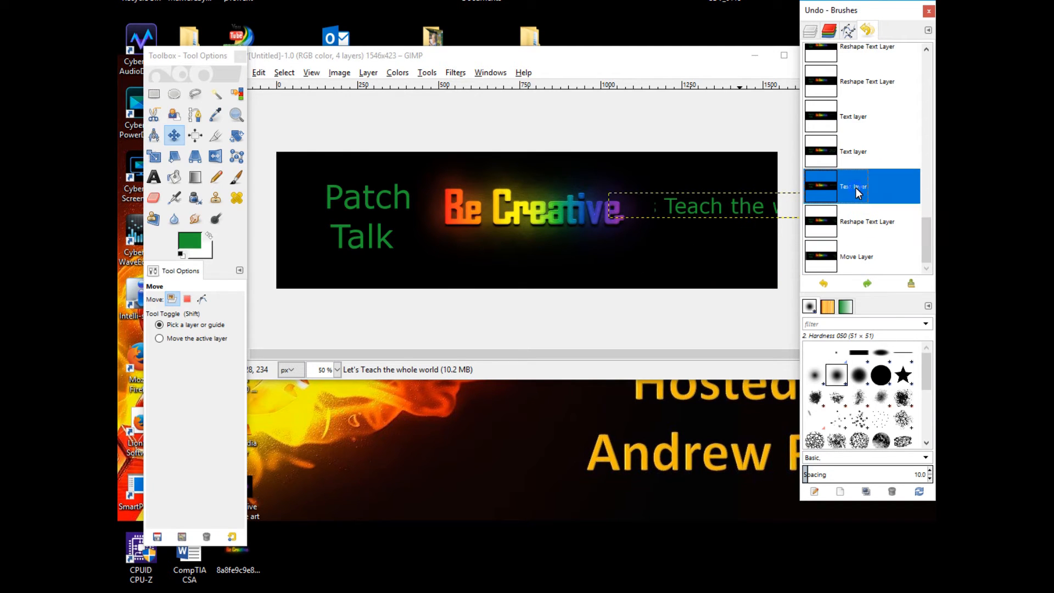
{"action": "left_click", "coordinate": [862, 223]}
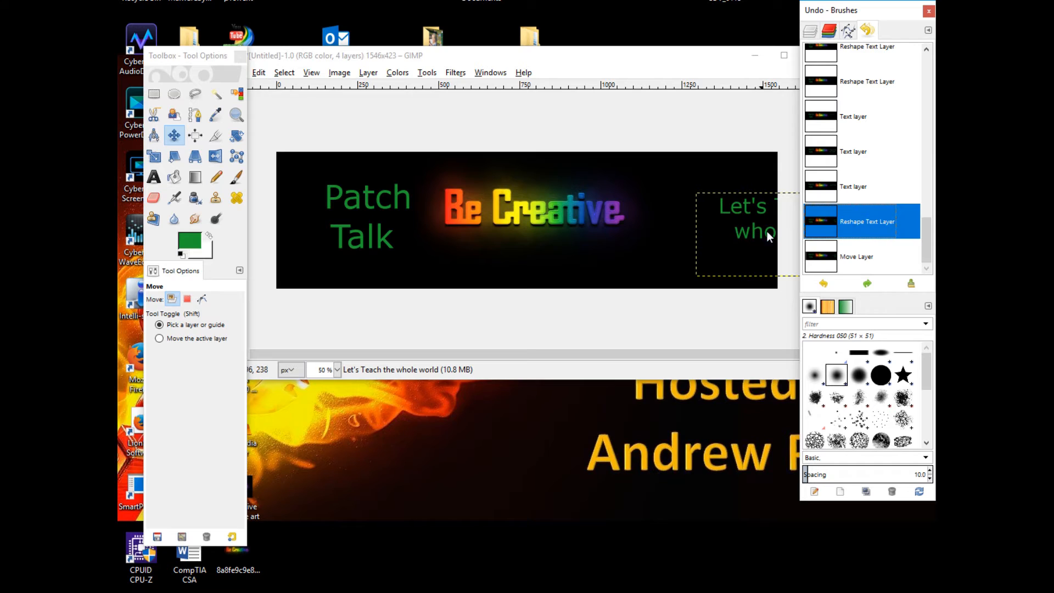
{"action": "left_click", "coordinate": [823, 284]}
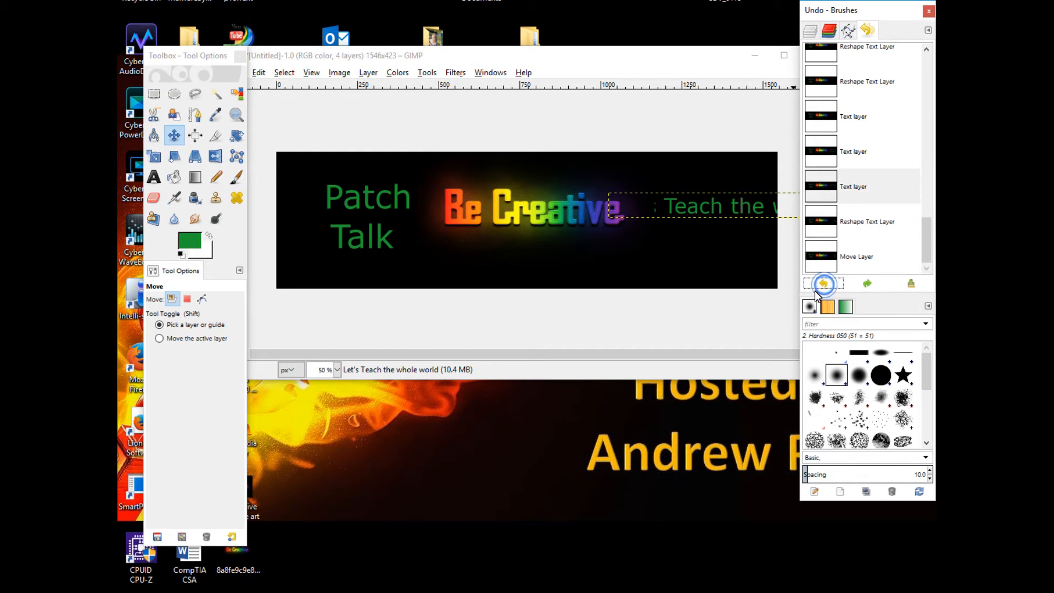
{"action": "left_click", "coordinate": [846, 235]}
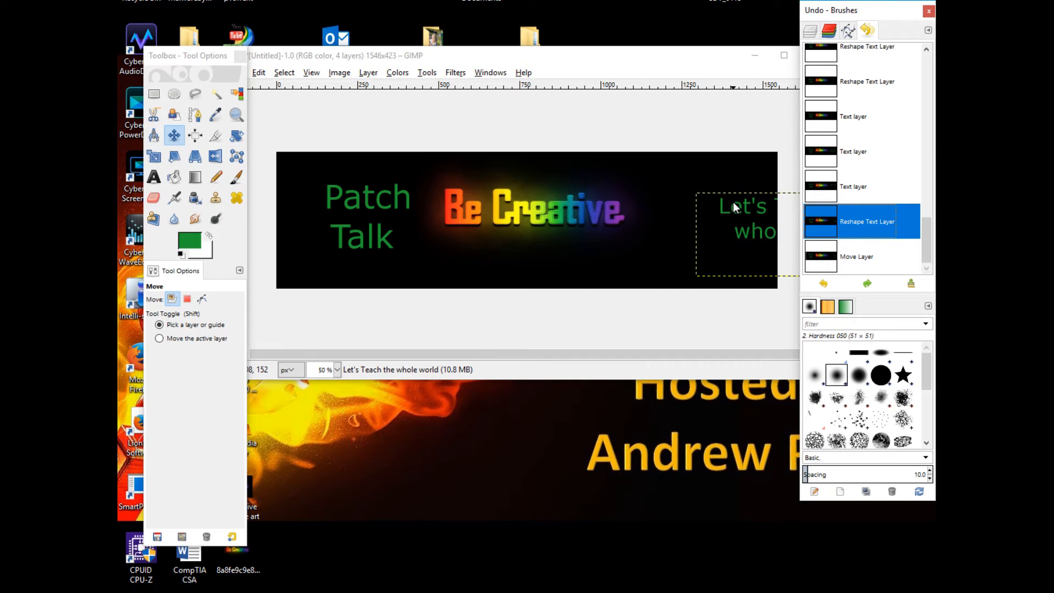
Select the tagline layer and nudge it slightly with the Move tool
{"action": "left_click", "coordinate": [818, 31]}
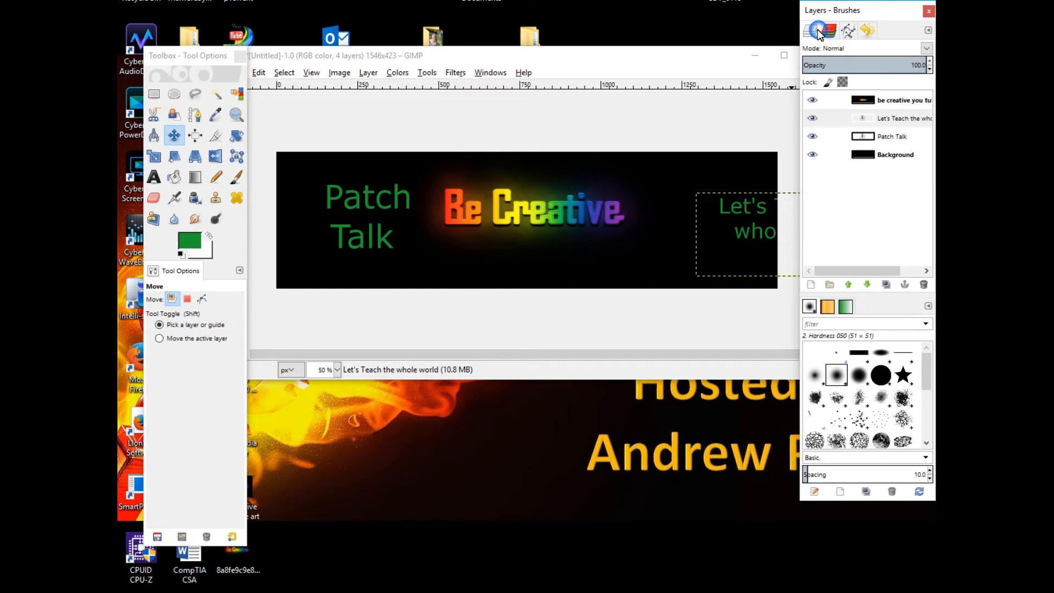
{"action": "left_click", "coordinate": [866, 120]}
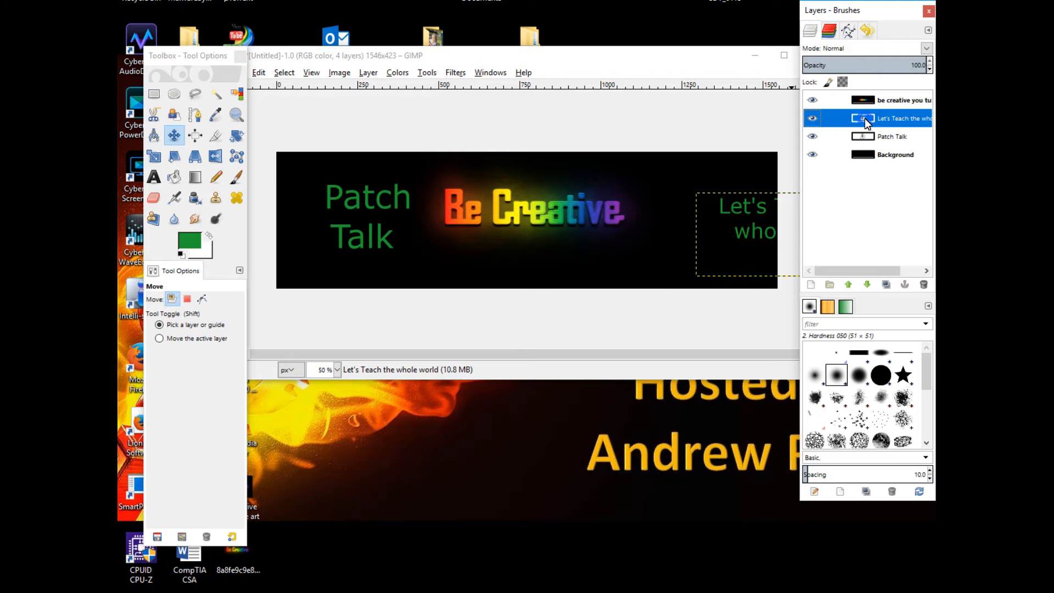
{"action": "double_click", "coordinate": [864, 118]}
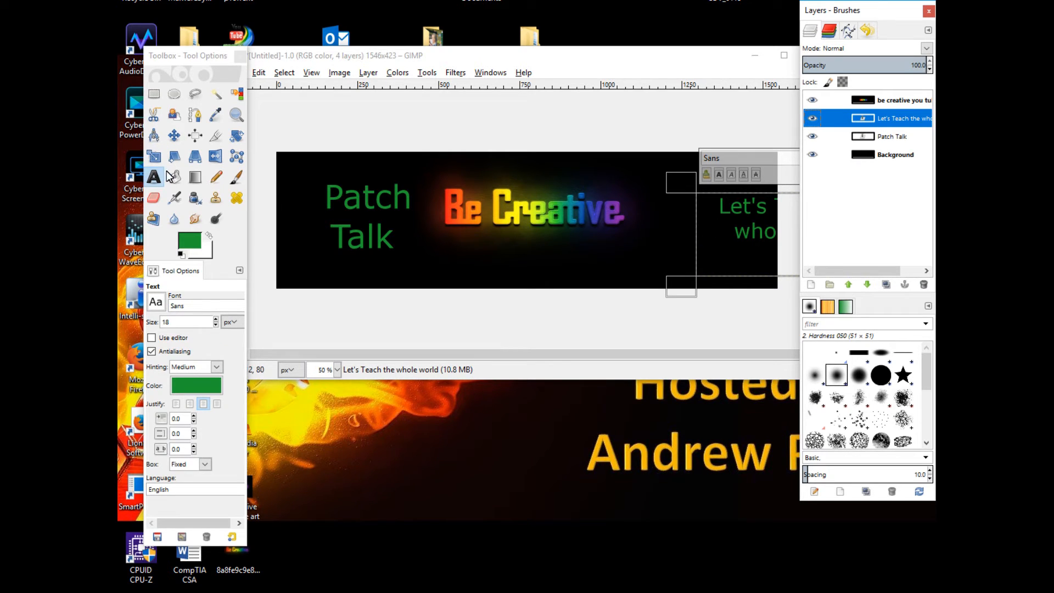
{"action": "left_click", "coordinate": [174, 135]}
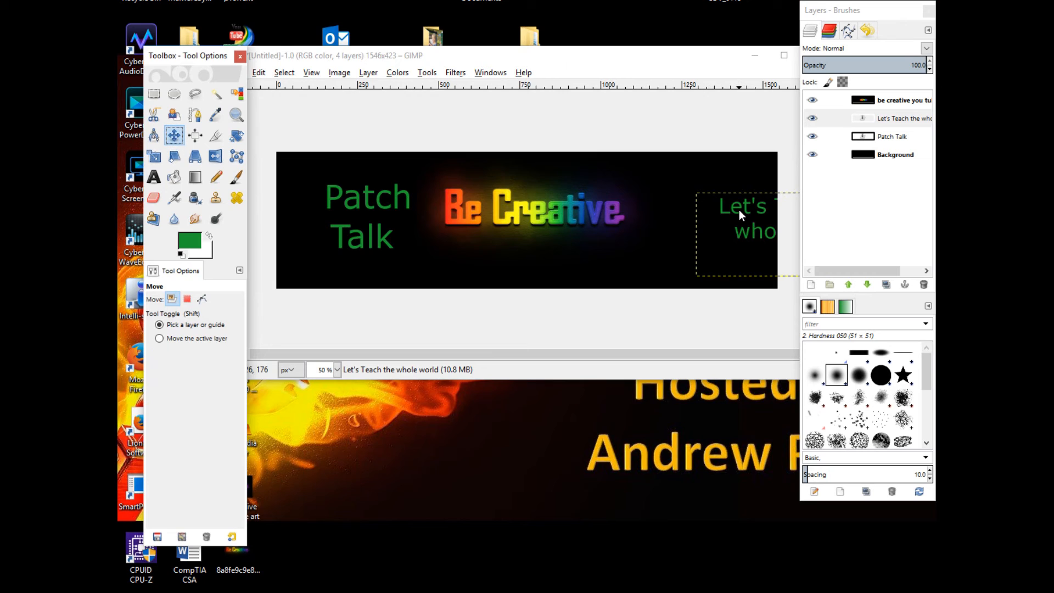
{"action": "left_click", "coordinate": [762, 209]}
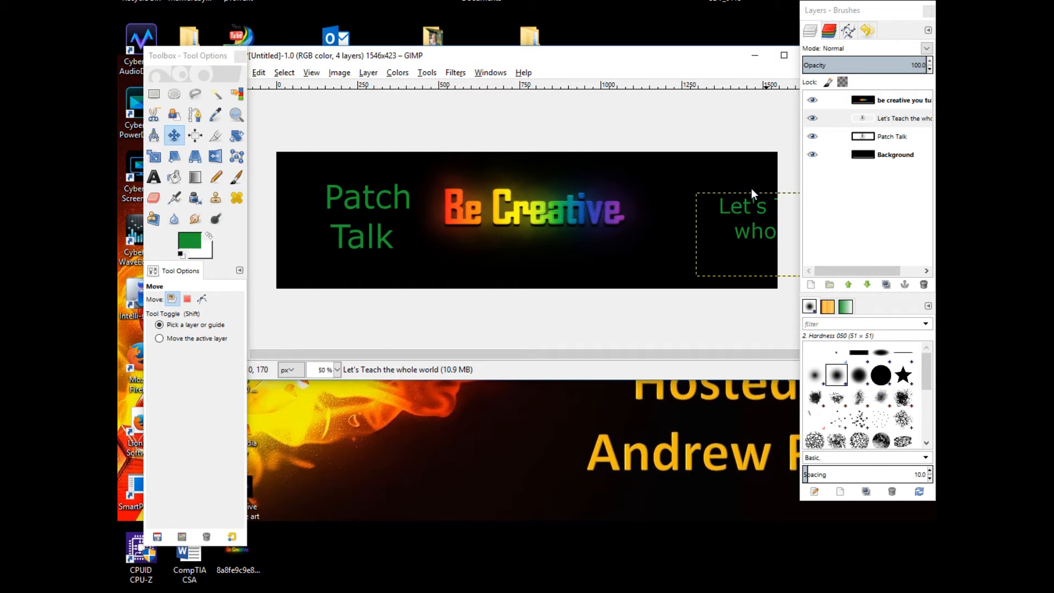
{"action": "mouse_move", "coordinate": [750, 248]}
{"action": "left_mouse_down"}
{"action": "mouse_move", "coordinate": [718, 247]}
{"action": "mouse_move", "coordinate": [752, 247]}
{"action": "left_mouse_up"}
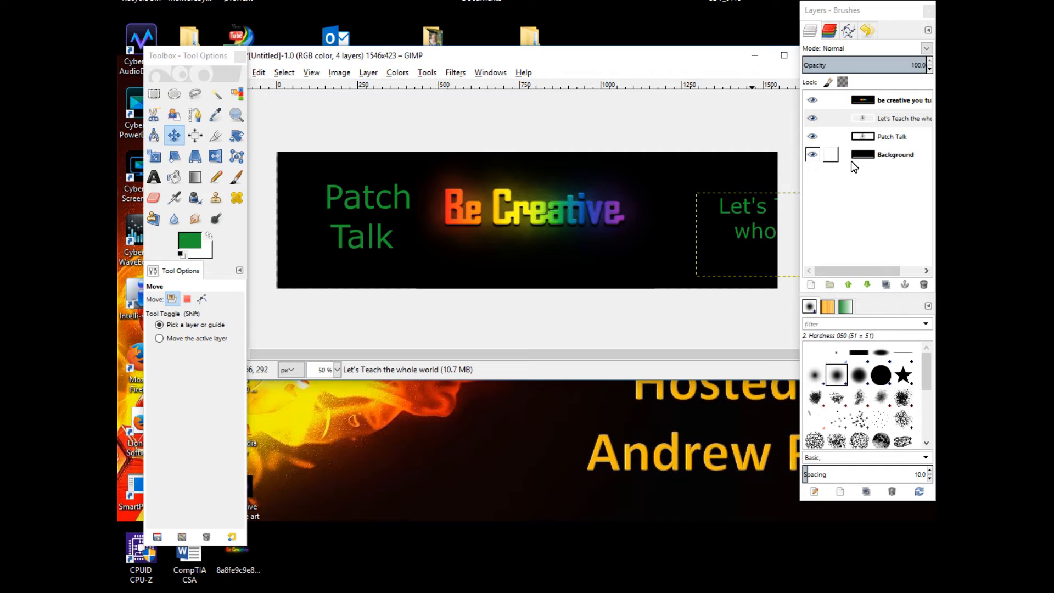
Make one more small Move tool adjustment and reselect the tagline layer
{"action": "left_click", "coordinate": [868, 31]}
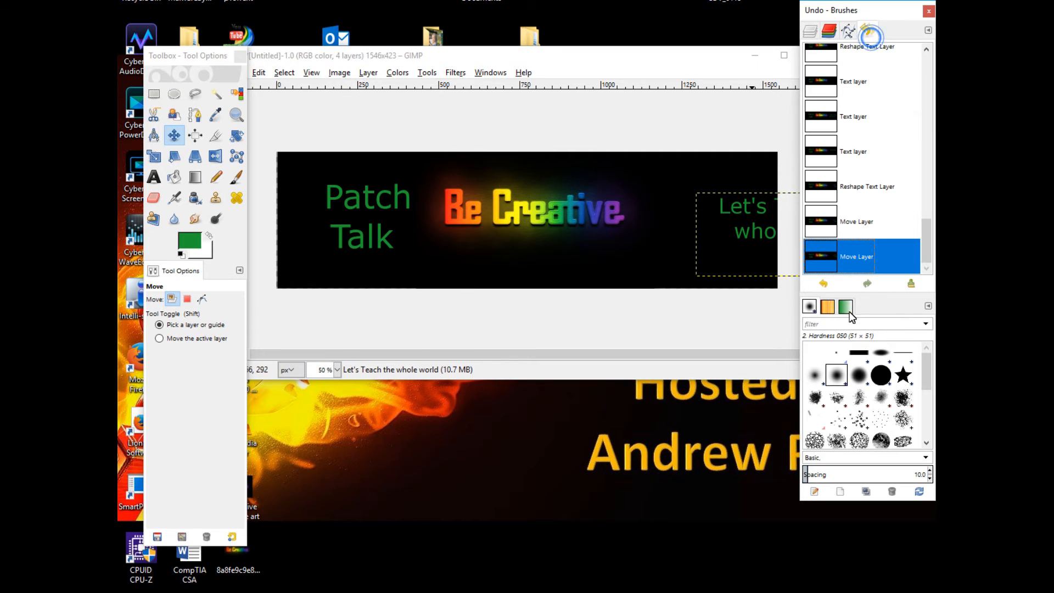
{"action": "left_click", "coordinate": [726, 229]}
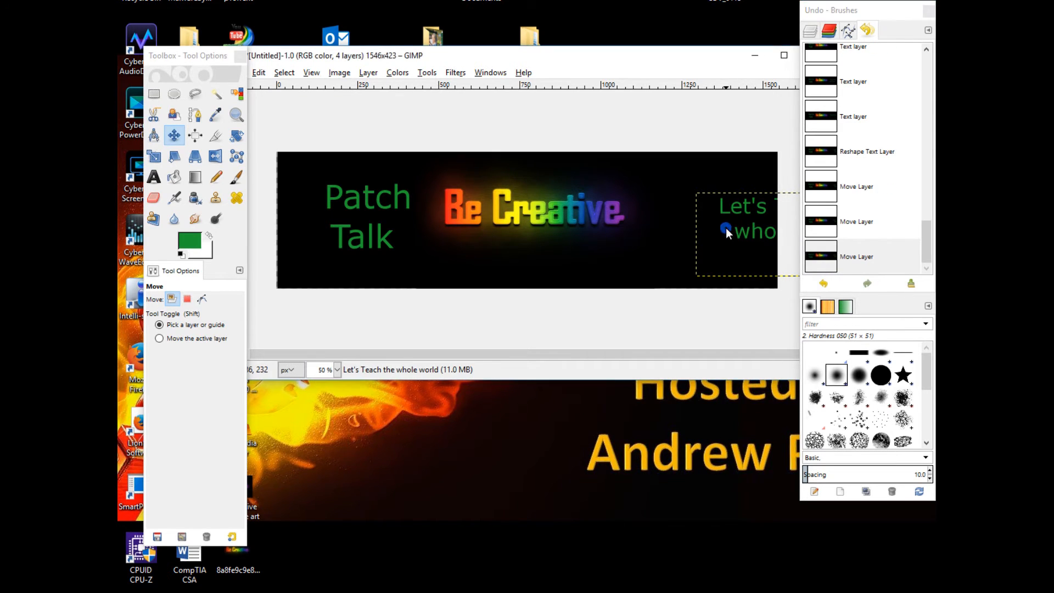
{"action": "left_click", "coordinate": [811, 30]}
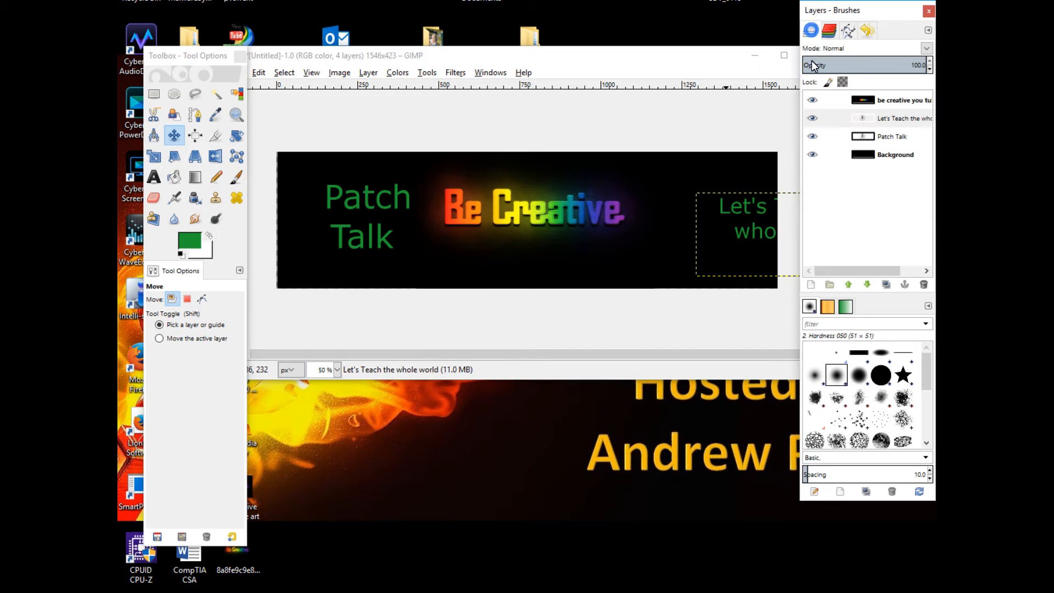
{"action": "left_click", "coordinate": [873, 119]}
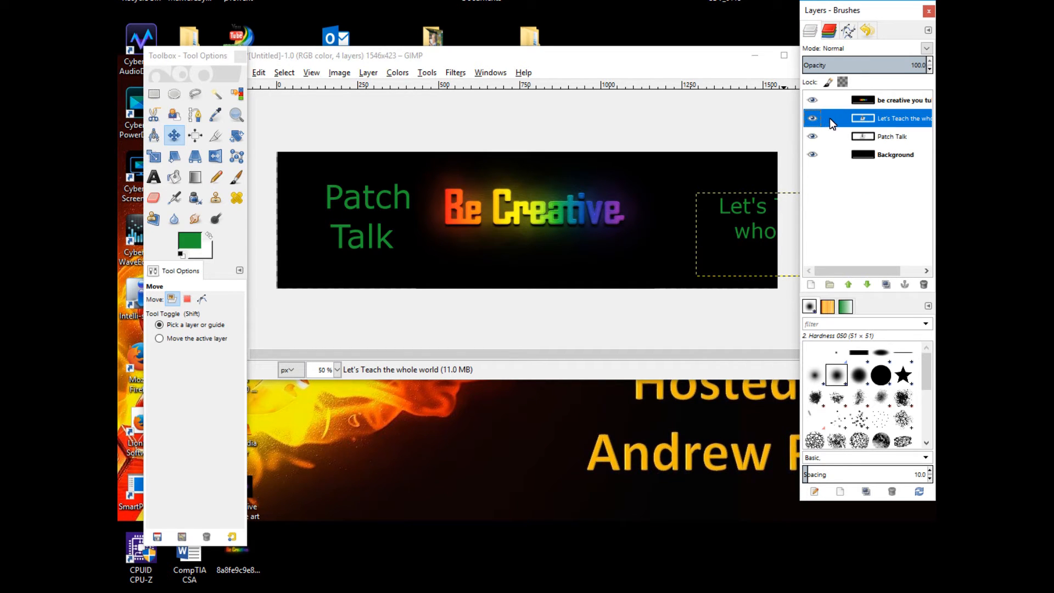
{"action": "right_click", "coordinate": [873, 119]}
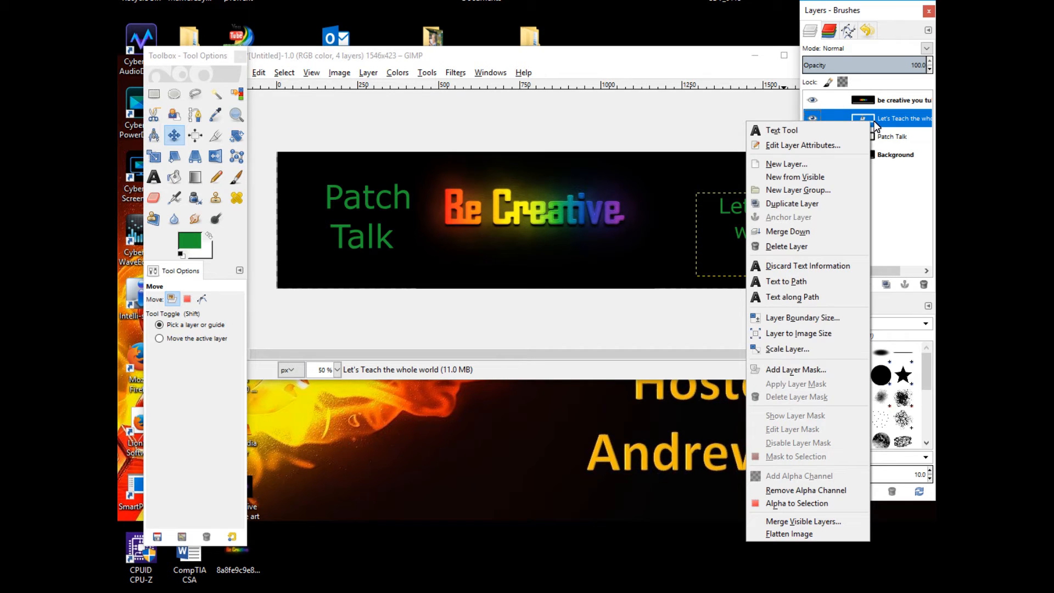
{"action": "left_click", "coordinate": [874, 121]}
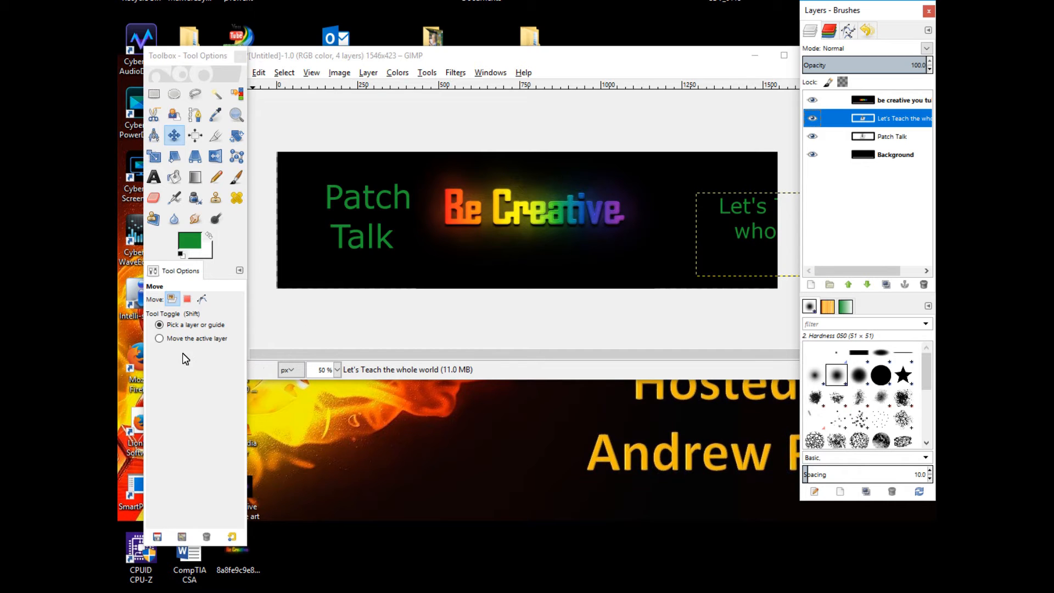
Edit the tagline with the Text tool and reshape its text box larger, extending it down and to the left
{"action": "left_click", "coordinate": [156, 178]}
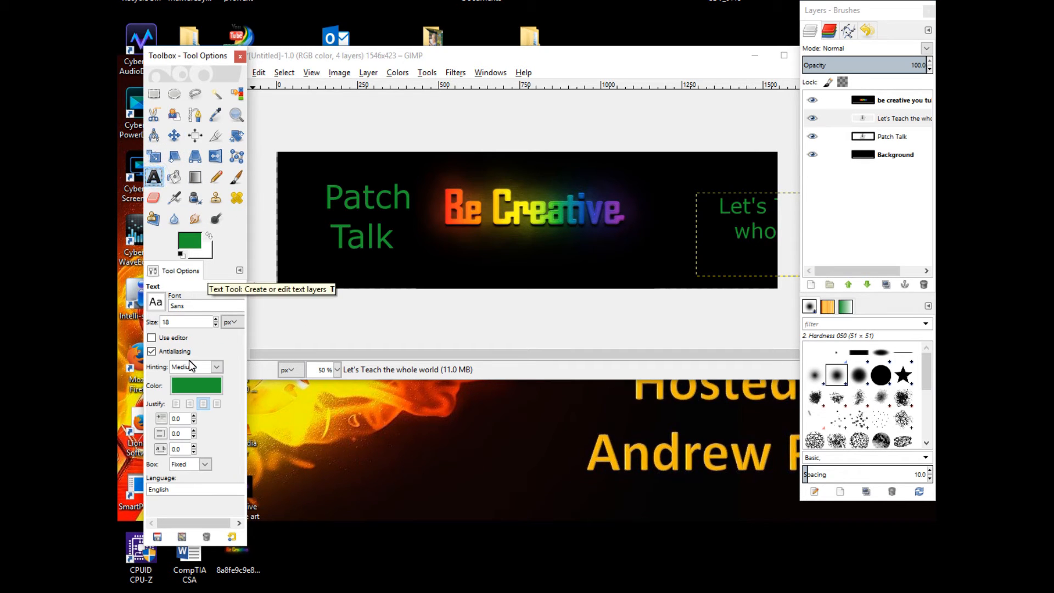
{"action": "left_click", "coordinate": [721, 236]}
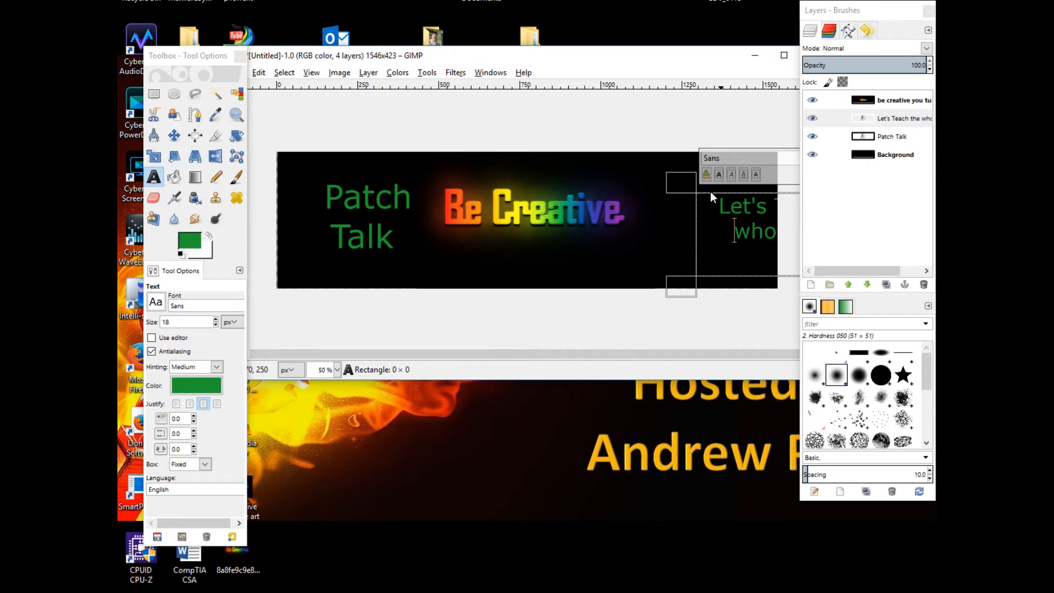
{"action": "left_click", "coordinate": [681, 190]}
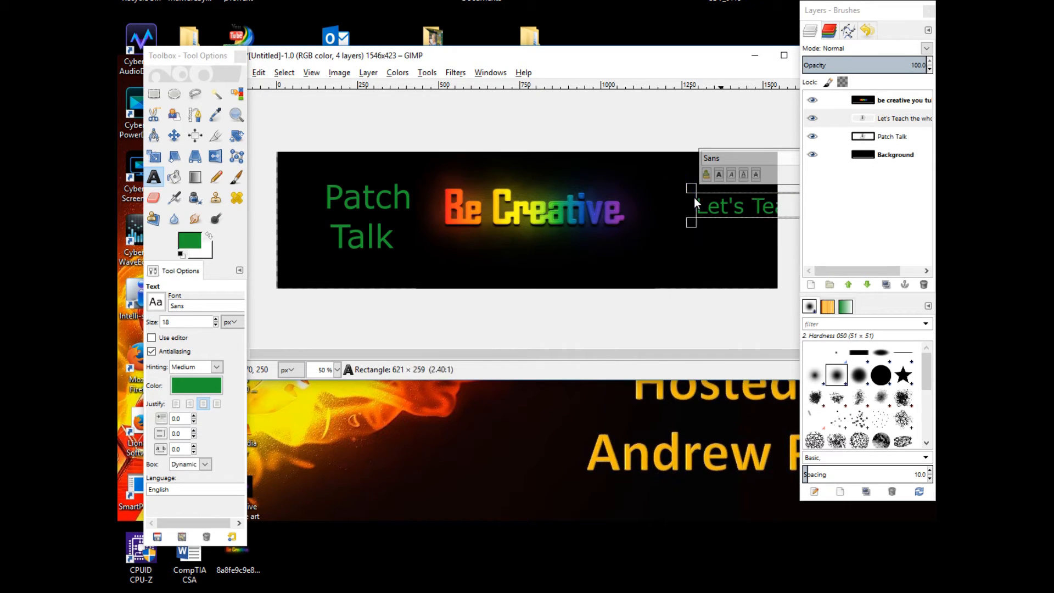
{"action": "left_click_drag", "start_coordinate": [719, 209], "coordinate": [687, 210]}
{"action": "left_click", "coordinate": [725, 203]}
{"action": "right_click", "coordinate": [724, 203]}
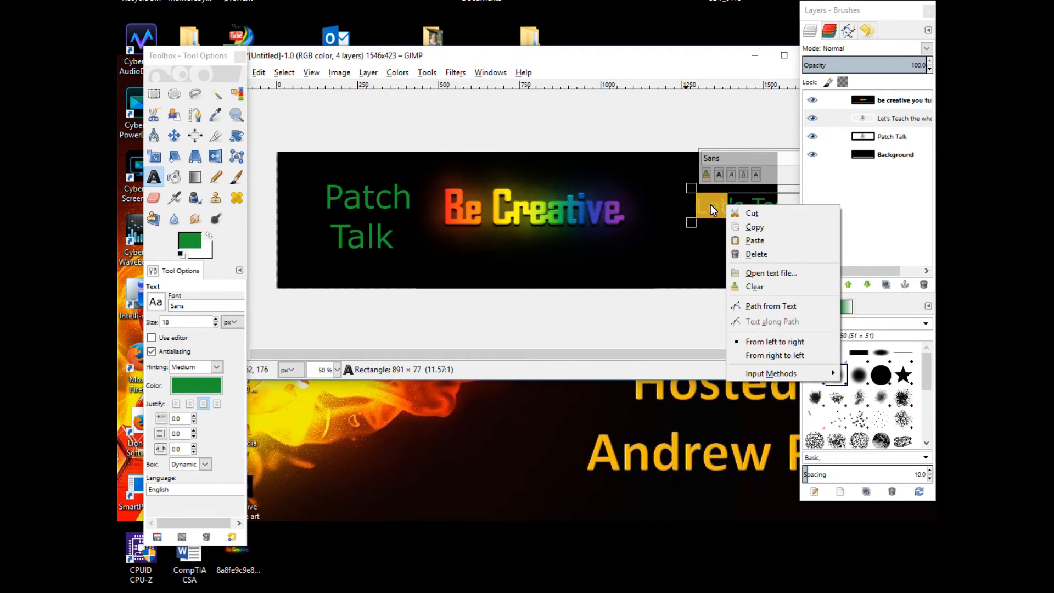
{"action": "left_click", "coordinate": [713, 206]}
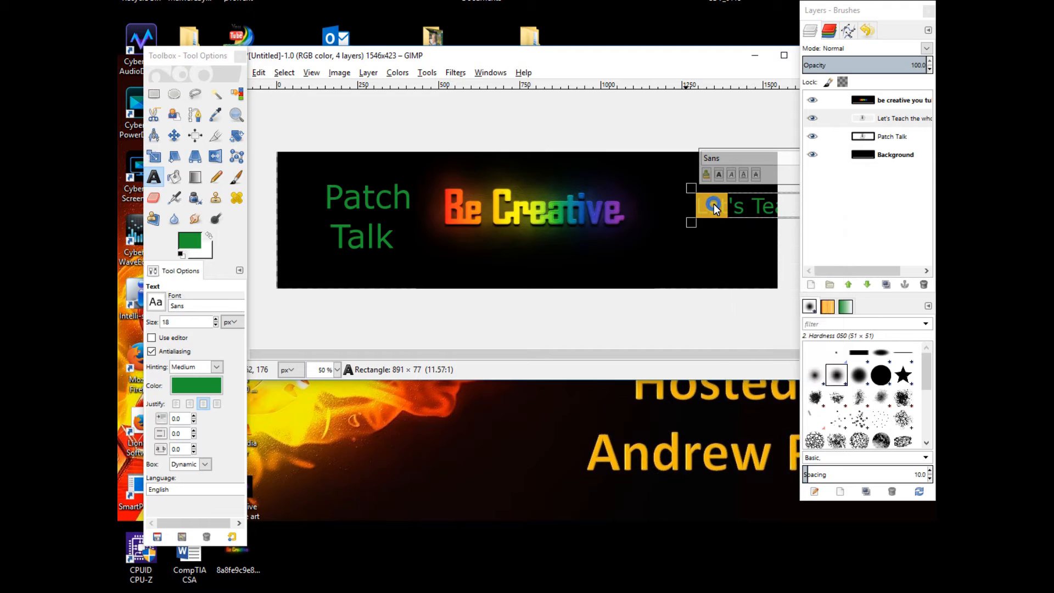
{"action": "left_click_drag", "start_coordinate": [690, 225], "coordinate": [615, 268]}
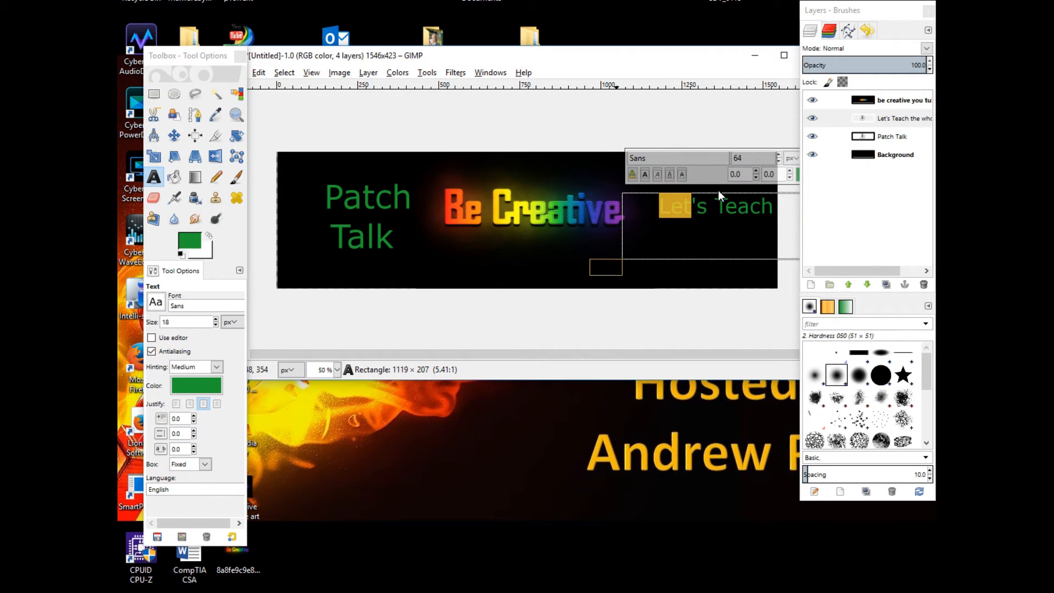
Set the tagline text's justification to centered
{"action": "left_click", "coordinate": [657, 216]}
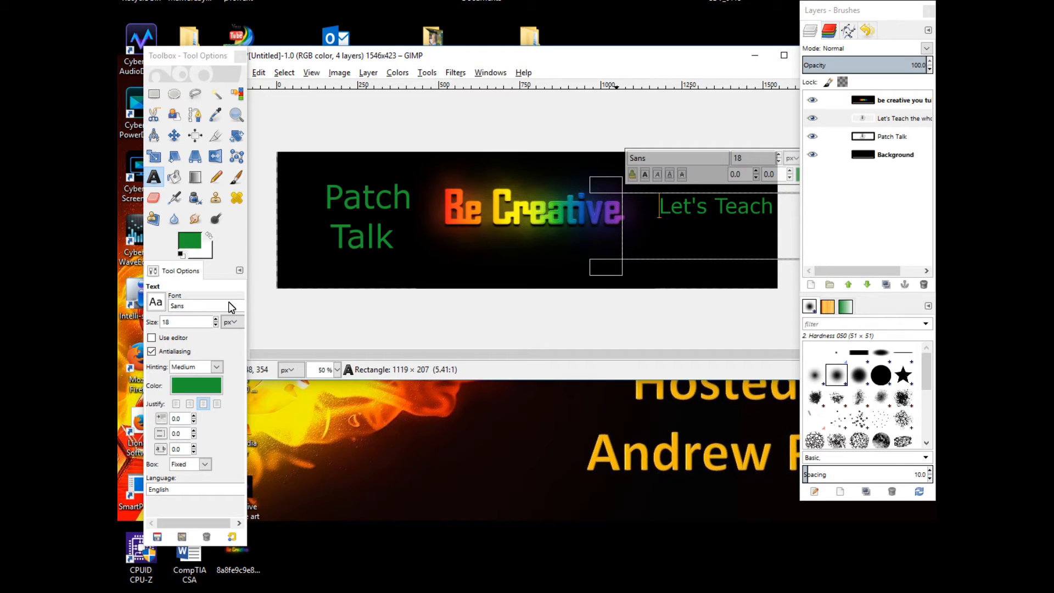
{"action": "left_click", "coordinate": [176, 406]}
{"action": "left_click", "coordinate": [657, 207]}
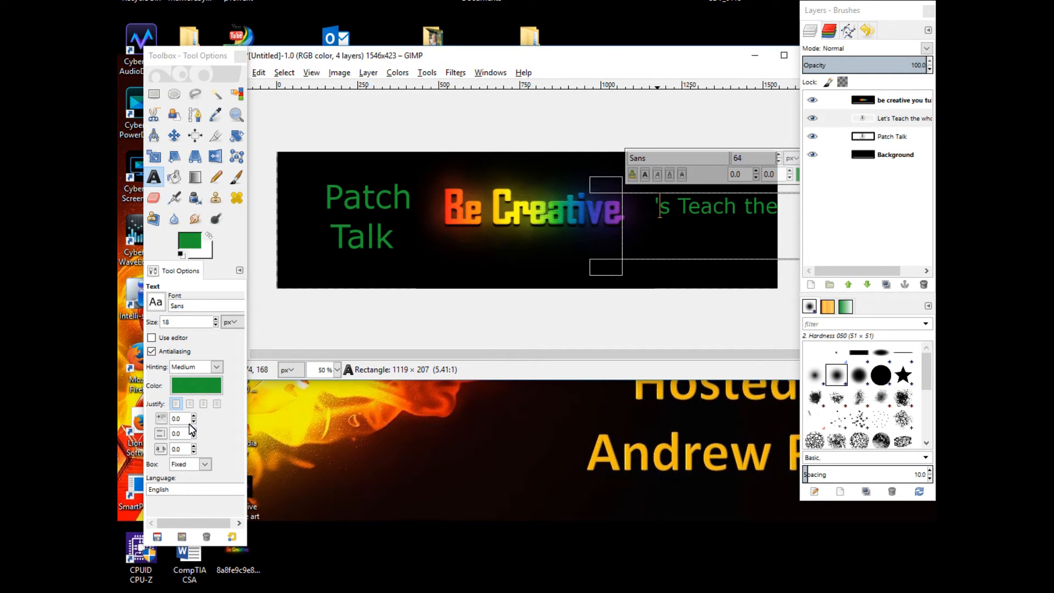
{"action": "left_click", "coordinate": [203, 405]}
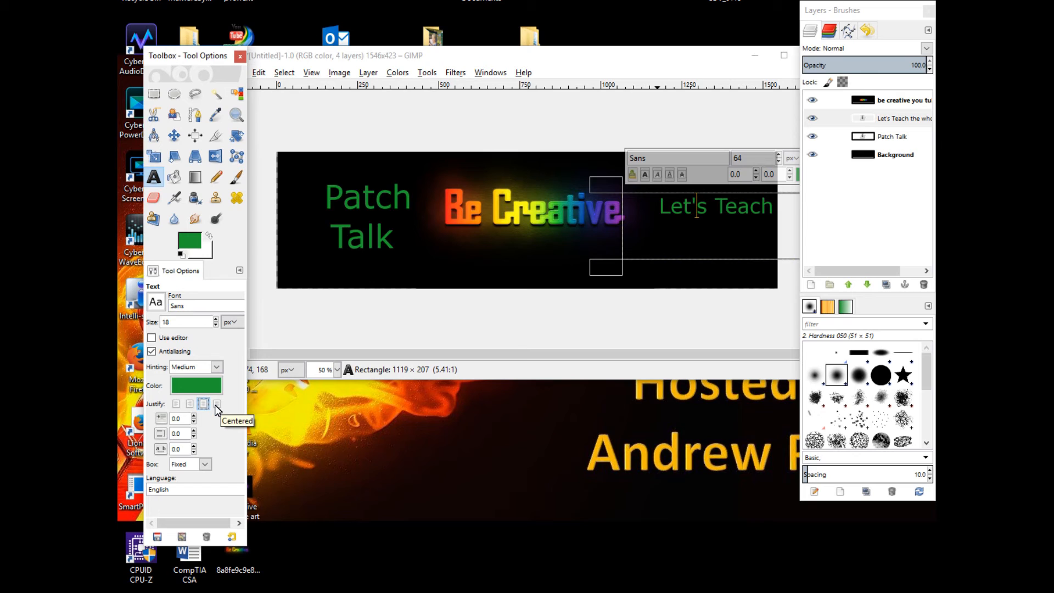
{"action": "left_click", "coordinate": [216, 404]}
Reshape the tagline text box, then step back through the undo history to an earlier text layer state
{"action": "mouse_move", "coordinate": [615, 269]}
{"action": "left_mouse_down"}
{"action": "mouse_move", "coordinate": [485, 349]}
{"action": "mouse_move", "coordinate": [561, 278]}
{"action": "mouse_move", "coordinate": [658, 215]}
{"action": "mouse_move", "coordinate": [621, 252]}
{"action": "left_mouse_up"}
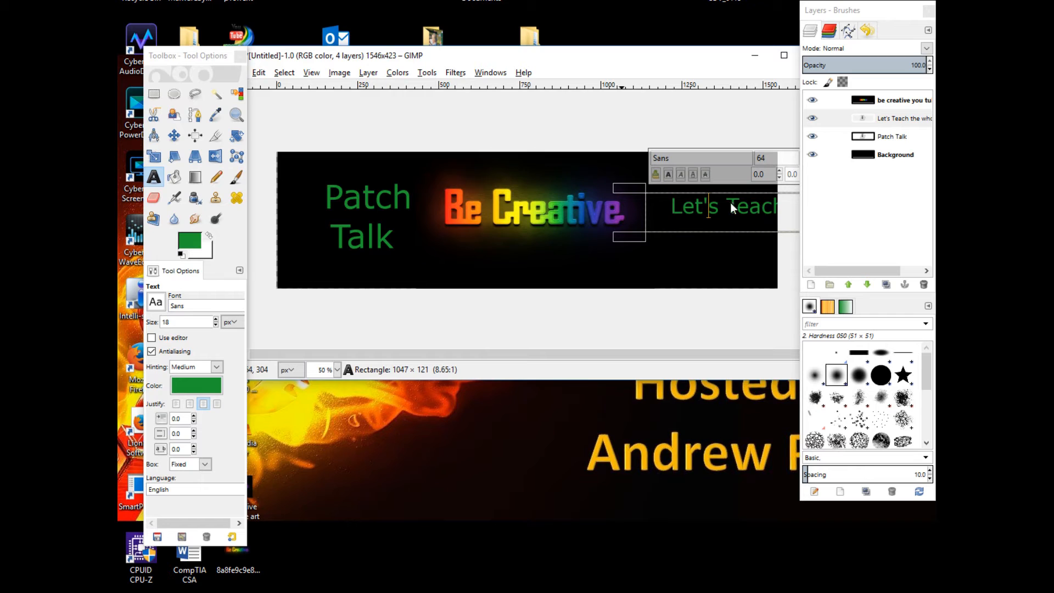
{"action": "mouse_move", "coordinate": [640, 192]}
{"action": "left_mouse_down"}
{"action": "mouse_move", "coordinate": [449, 203]}
{"action": "mouse_move", "coordinate": [265, 189]}
{"action": "mouse_move", "coordinate": [655, 200]}
{"action": "mouse_move", "coordinate": [628, 192]}
{"action": "left_mouse_up"}
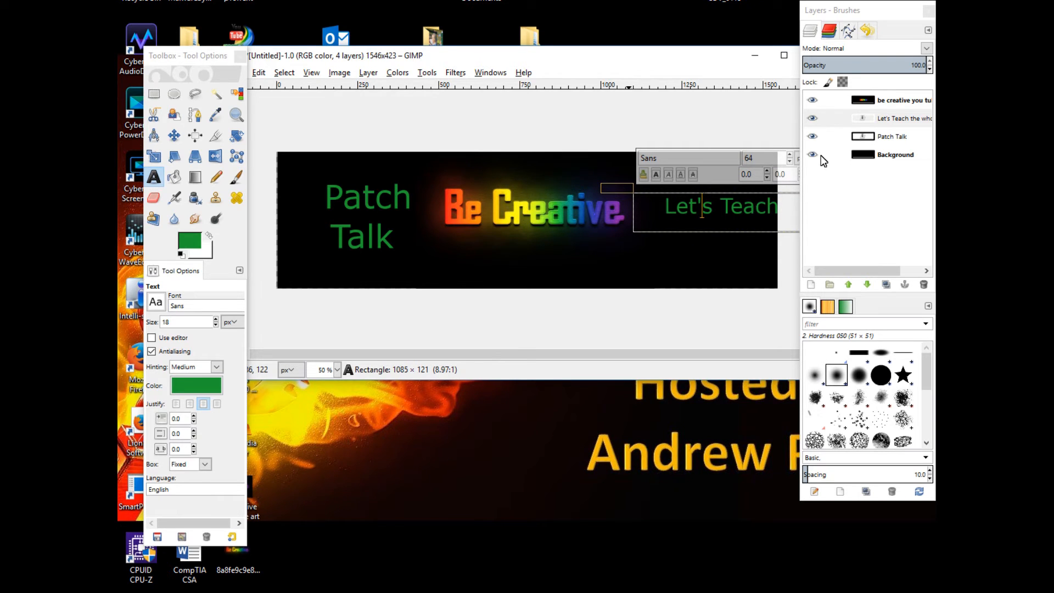
{"action": "left_click", "coordinate": [870, 30]}
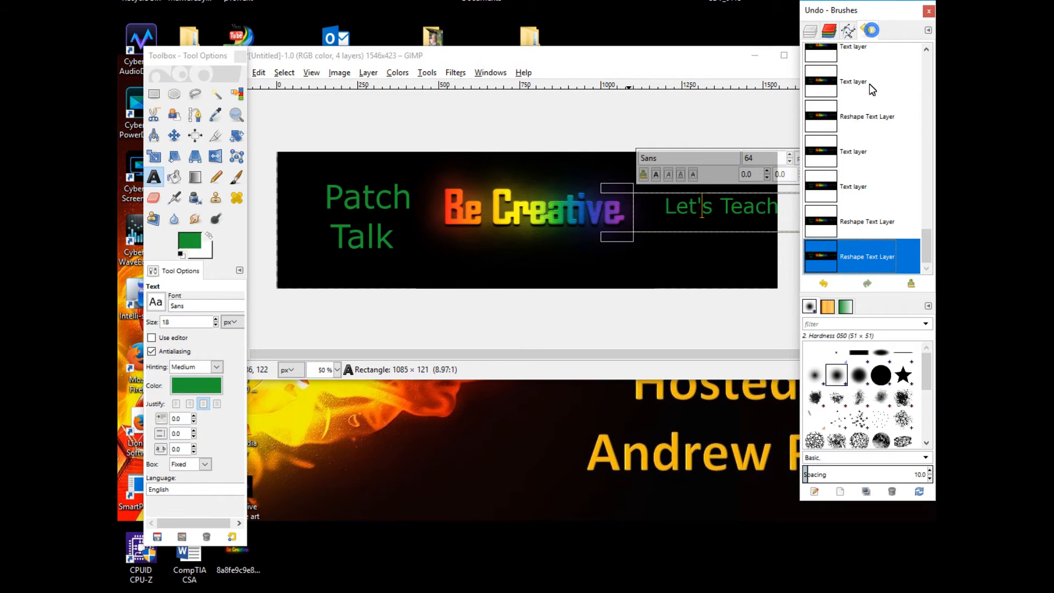
{"action": "left_click", "coordinate": [875, 115]}
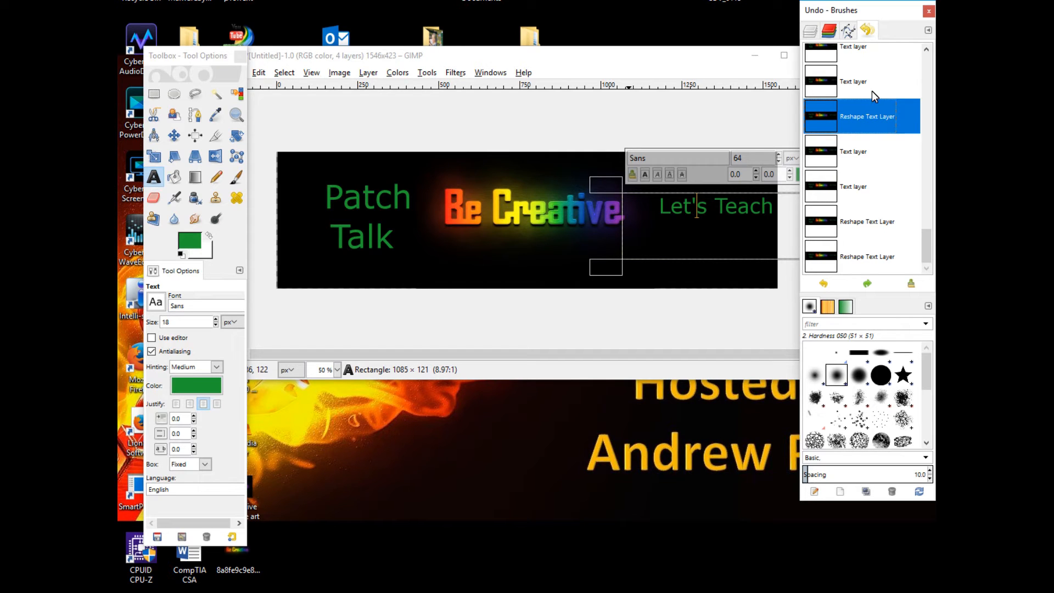
{"action": "left_click_drag", "start_coordinate": [925, 229], "coordinate": [923, 182]}
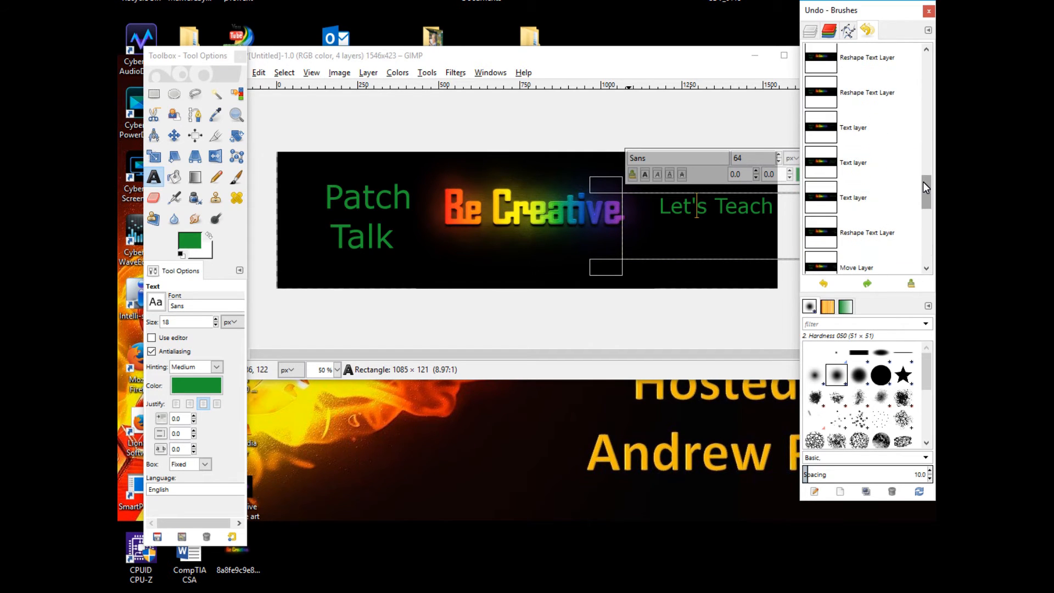
{"action": "left_click", "coordinate": [825, 101]}
Select the tagline text and enlarge it to 55 px
{"action": "left_click", "coordinate": [668, 230]}
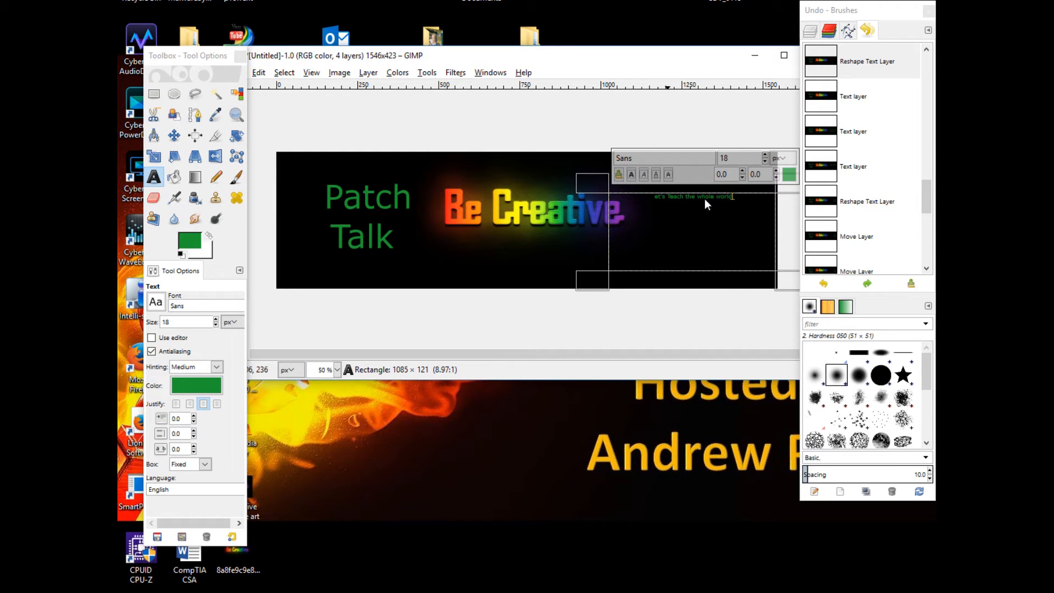
{"action": "left_click_drag", "start_coordinate": [739, 197], "coordinate": [634, 212]}
{"action": "left_click", "coordinate": [765, 155]}
{"action": "left_click", "coordinate": [766, 154]}
{"action": "left_click", "coordinate": [765, 154]}
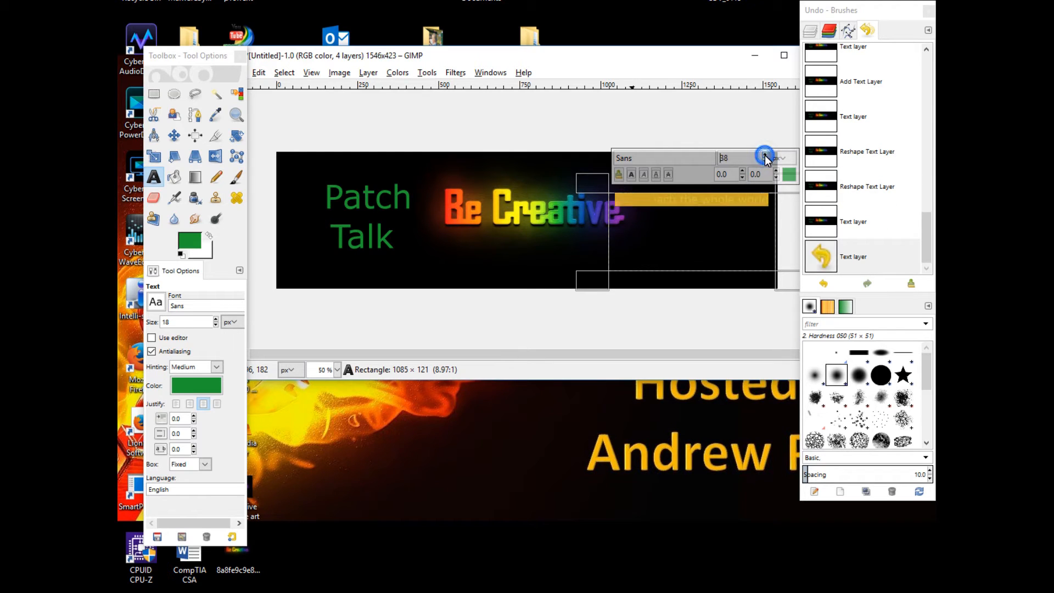
{"action": "left_click", "coordinate": [765, 155]}
{"action": "left_click", "coordinate": [765, 155]}
{"action": "left_click", "coordinate": [765, 155]}
{"action": "left_click", "coordinate": [765, 155]}
{"action": "left_click", "coordinate": [765, 155]}
{"action": "left_click", "coordinate": [765, 155]}
{"action": "left_click", "coordinate": [765, 155]}
{"action": "left_click", "coordinate": [765, 155]}
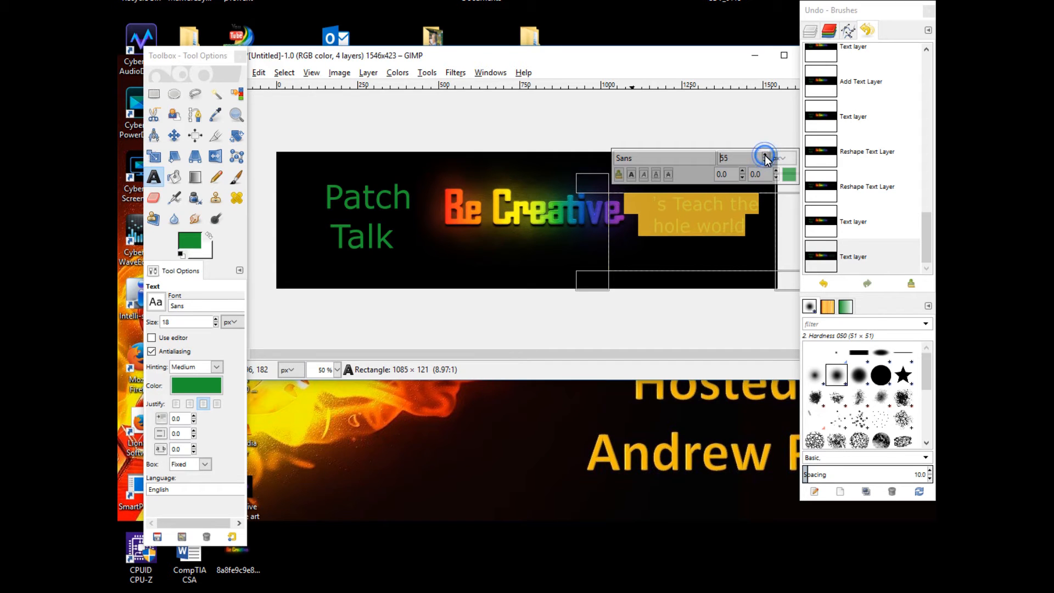
Reselect the whole tagline text and set its size to 70 px
{"action": "left_click", "coordinate": [726, 254]}
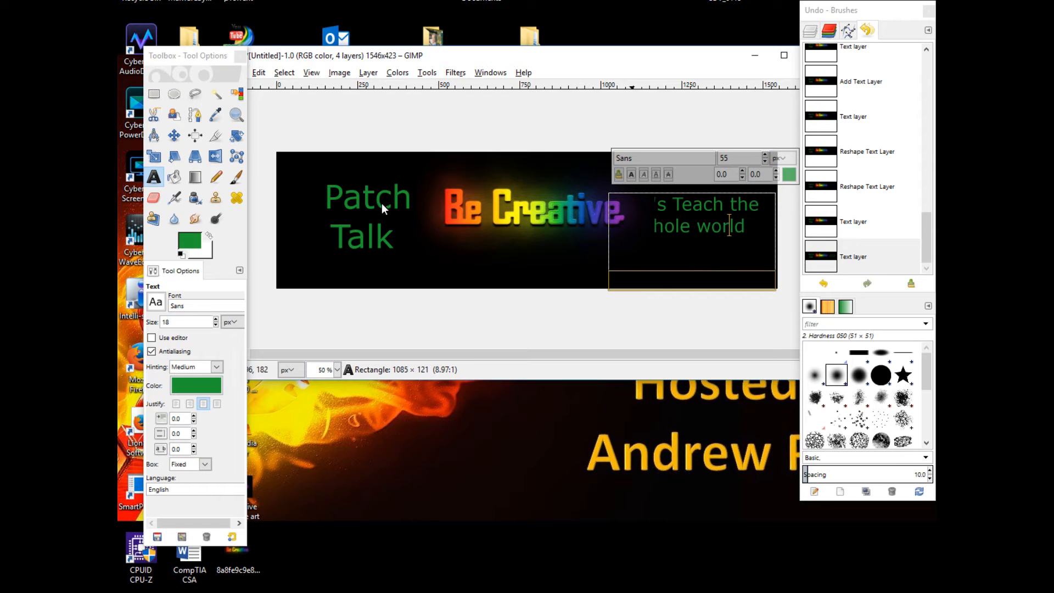
{"action": "left_click", "coordinate": [367, 209]}
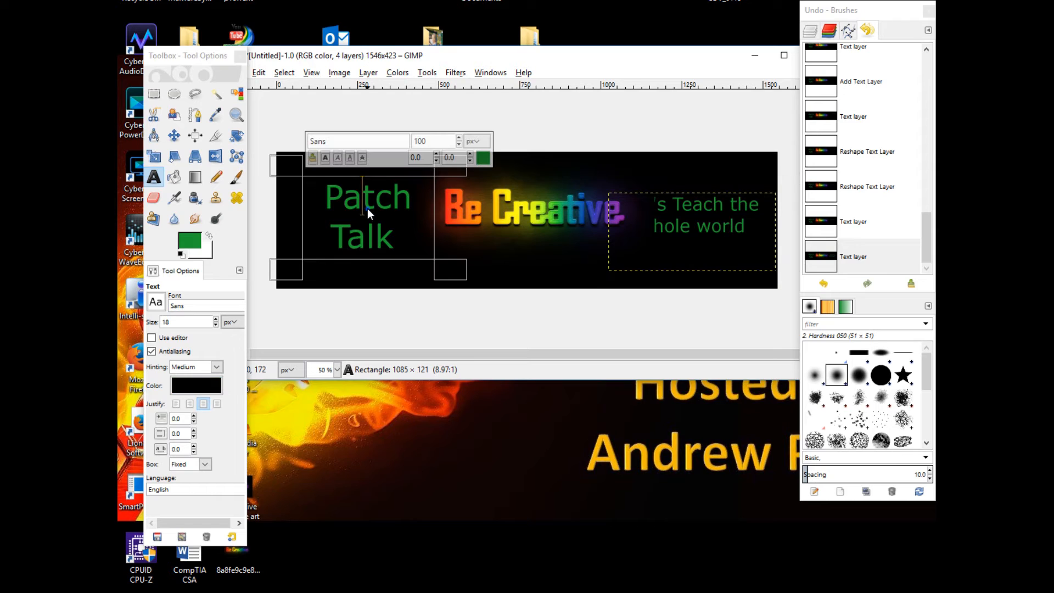
{"action": "left_click", "coordinate": [746, 238]}
{"action": "left_click_drag", "start_coordinate": [745, 238], "coordinate": [612, 208]}
{"action": "scroll", "coordinate": [764, 156], "scroll_direction": "up", "scroll_amount": 16}
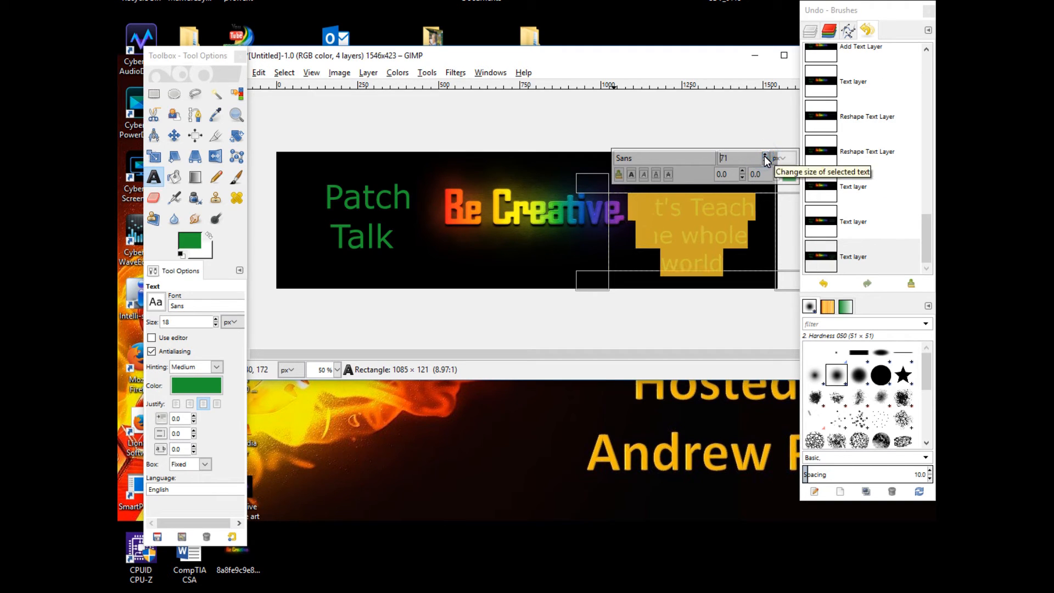
{"action": "left_click", "coordinate": [764, 161]}
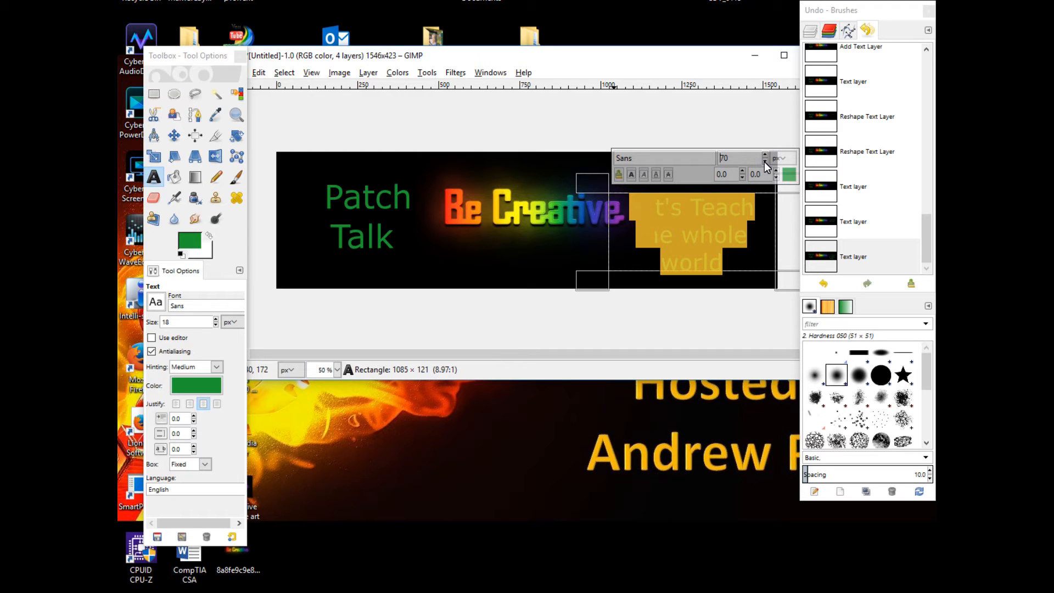
Extend the tagline text box up and left, and insert a line break after "Let's Teach"
{"action": "left_click", "coordinate": [584, 179]}
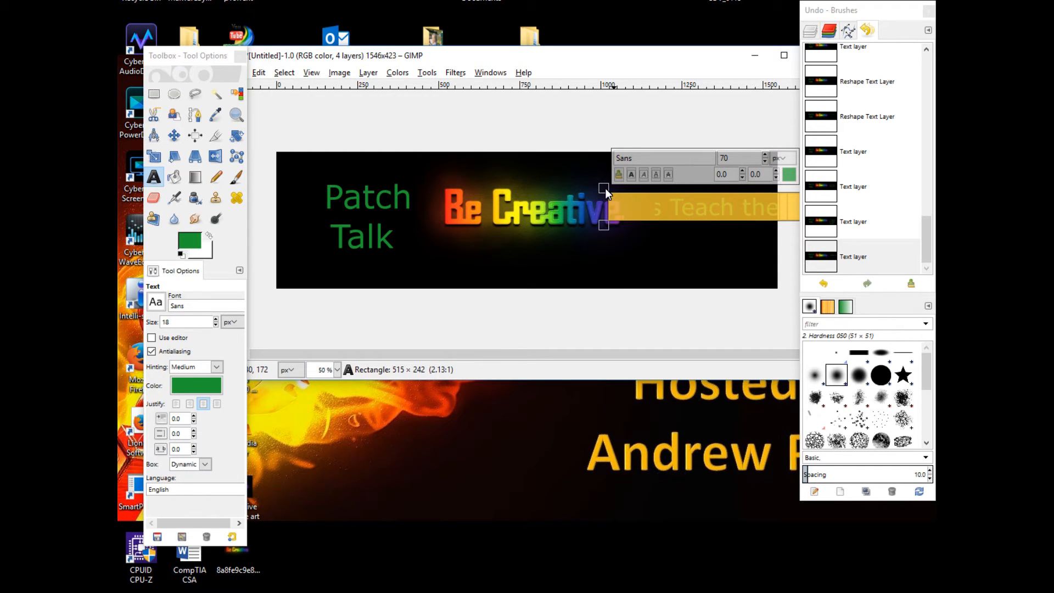
{"action": "left_click_drag", "start_coordinate": [604, 190], "coordinate": [511, 159]}
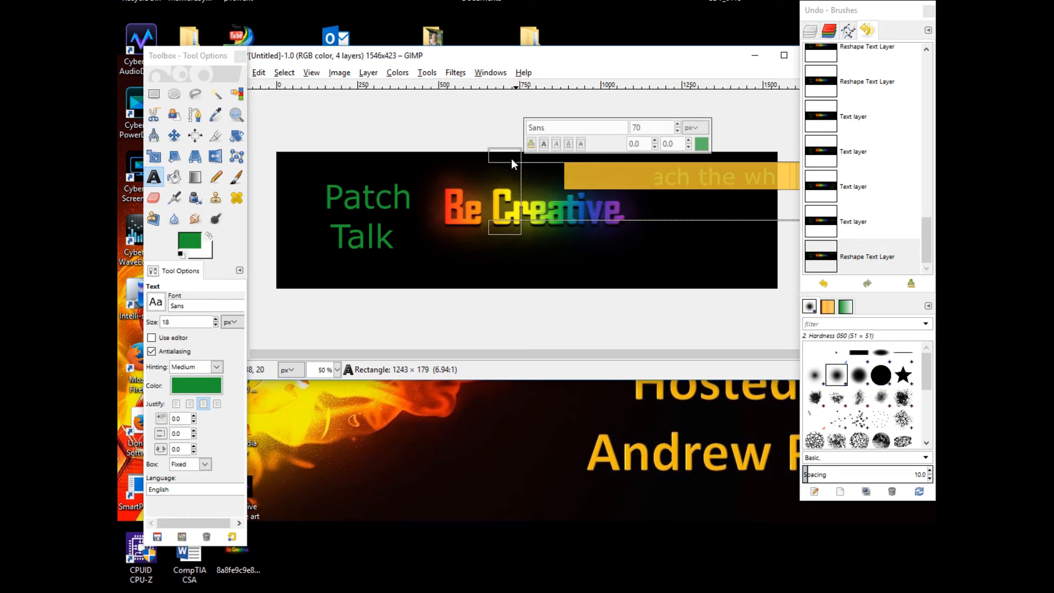
{"action": "left_click", "coordinate": [676, 175]}
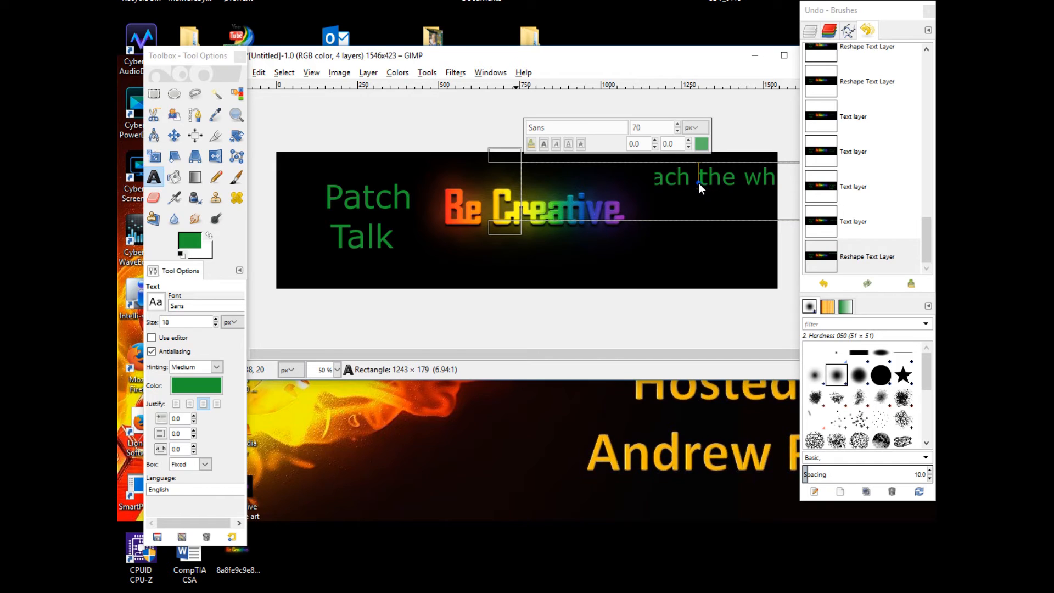
{"action": "key", "text": "Return"}
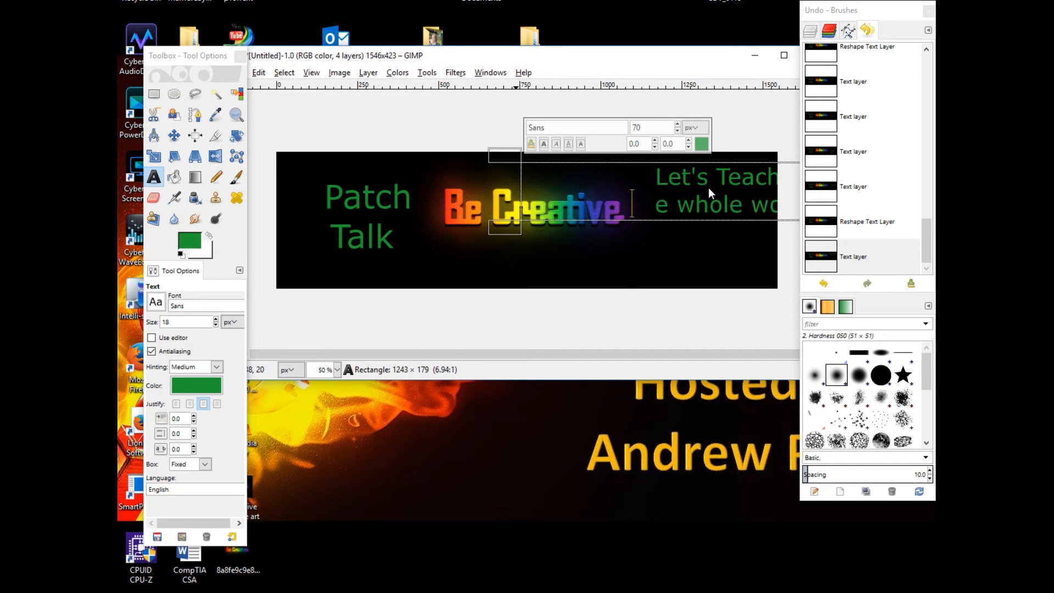
{"action": "key", "text": "Up"}
{"action": "key", "text": "Down"}
{"action": "key", "text": "Up"}
Reshape and reposition the tagline text box along the banner's right edge
{"action": "left_click_drag", "start_coordinate": [504, 230], "coordinate": [694, 272]}
{"action": "left_click_drag", "start_coordinate": [467, 355], "coordinate": [801, 362]}
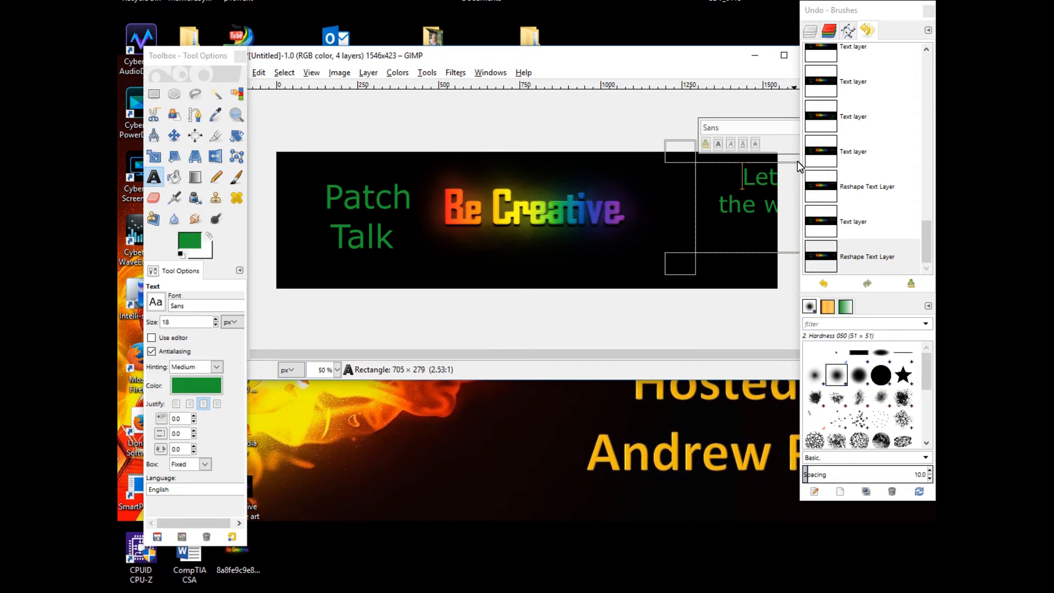
{"action": "left_click_drag", "start_coordinate": [790, 163], "coordinate": [667, 160]}
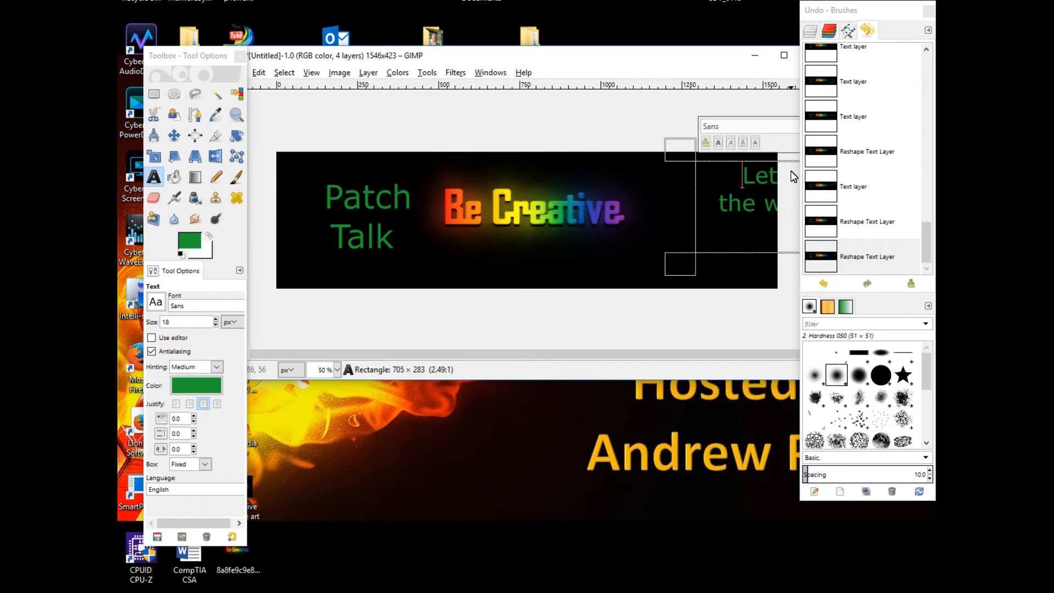
{"action": "left_click", "coordinate": [793, 141]}
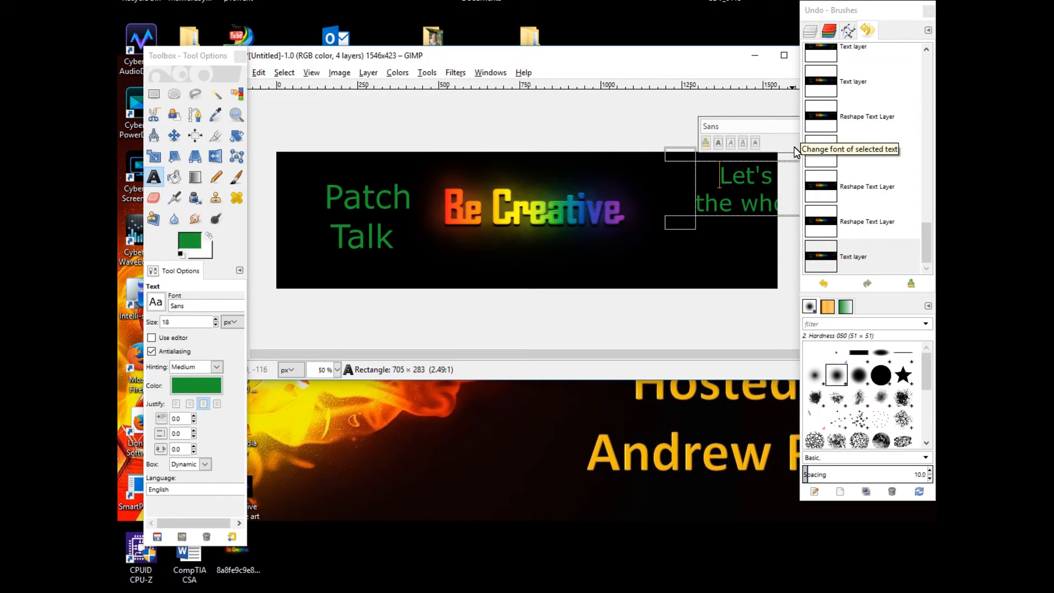
{"action": "left_click", "coordinate": [793, 148]}
{"action": "left_click_drag", "start_coordinate": [793, 148], "coordinate": [619, 132]}
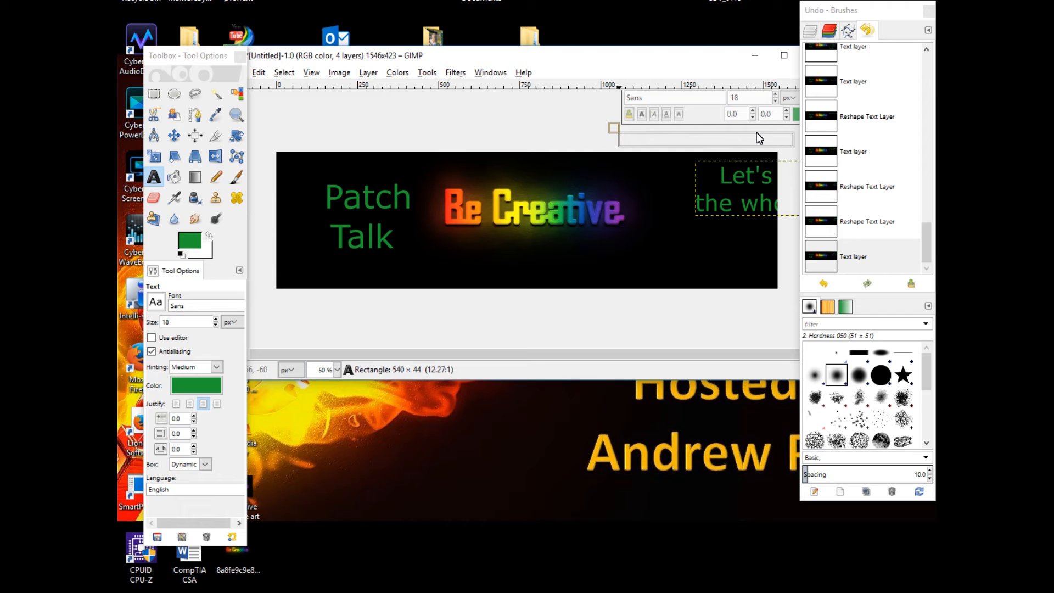
Try to apply Text along Path to the tagline layer
{"action": "left_click", "coordinate": [811, 31]}
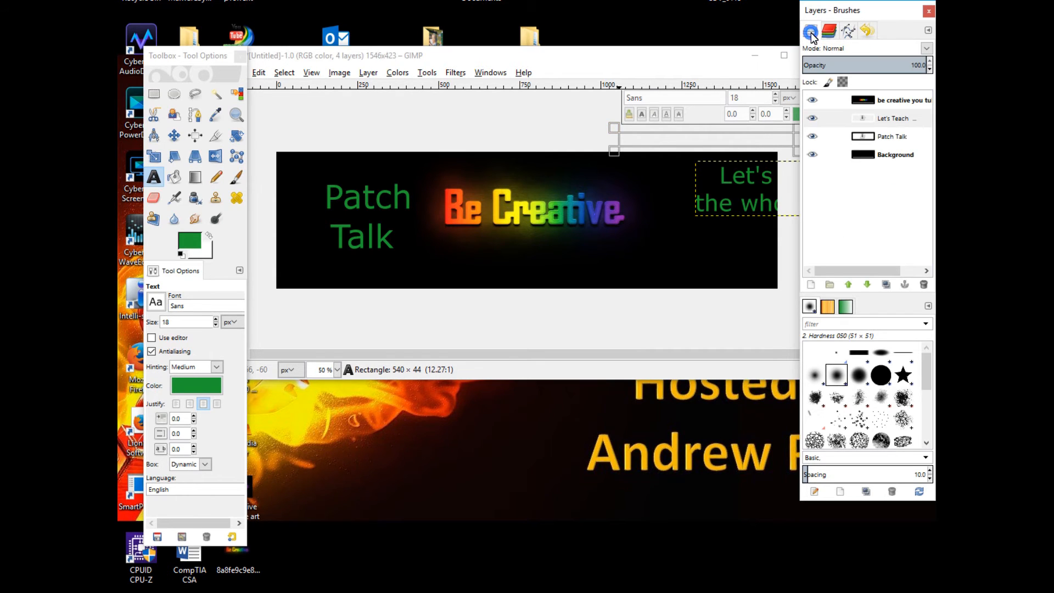
{"action": "left_click", "coordinate": [883, 120]}
{"action": "right_click", "coordinate": [884, 120]}
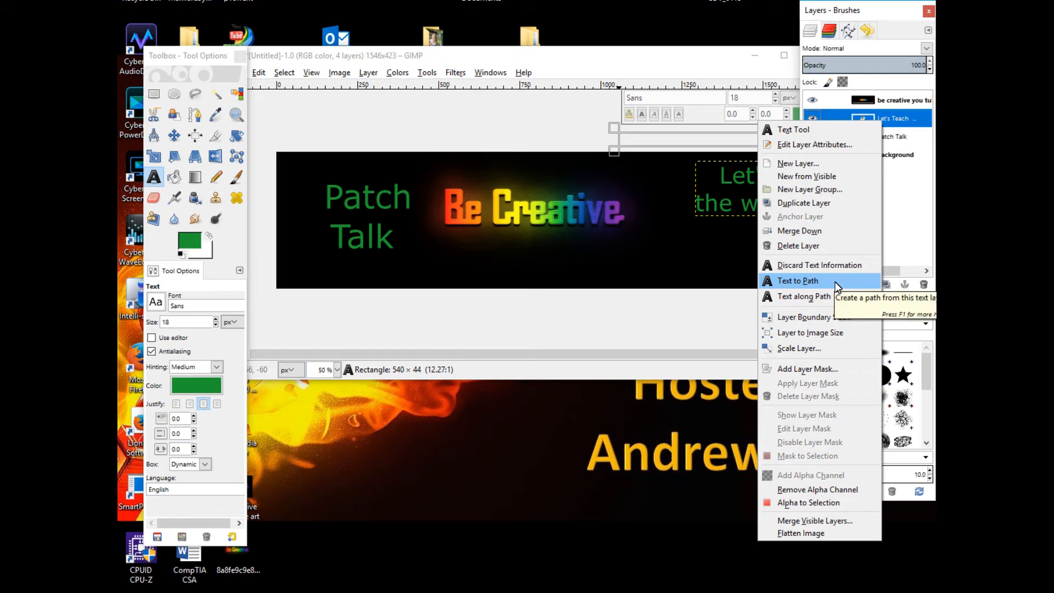
{"action": "left_click", "coordinate": [822, 296]}
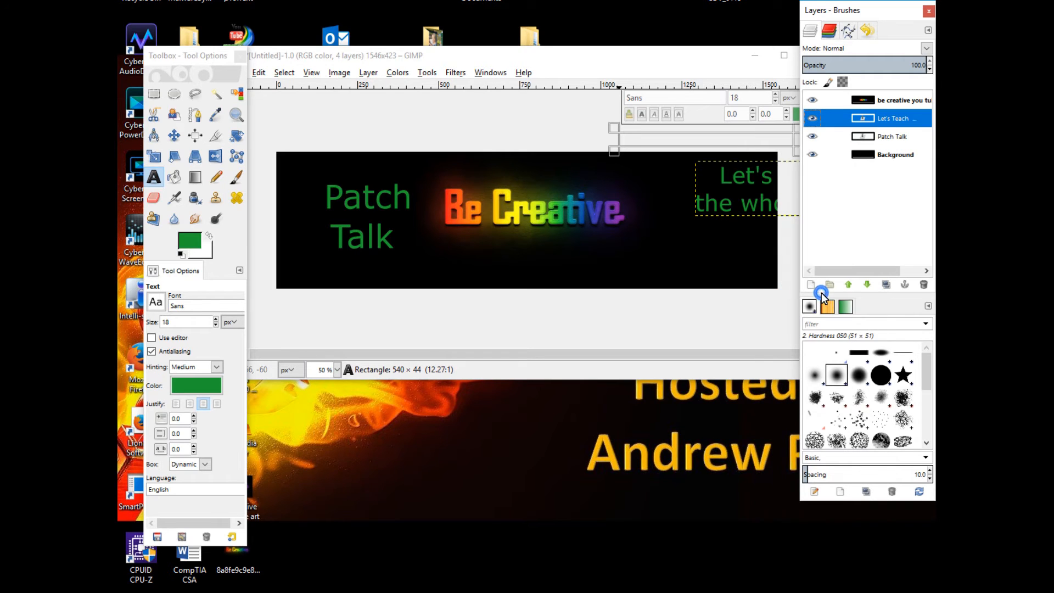
Select the tagline text, nudge its text box slightly up and left, and switch to the Move tool
{"action": "left_click_drag", "start_coordinate": [686, 167], "coordinate": [800, 250]}
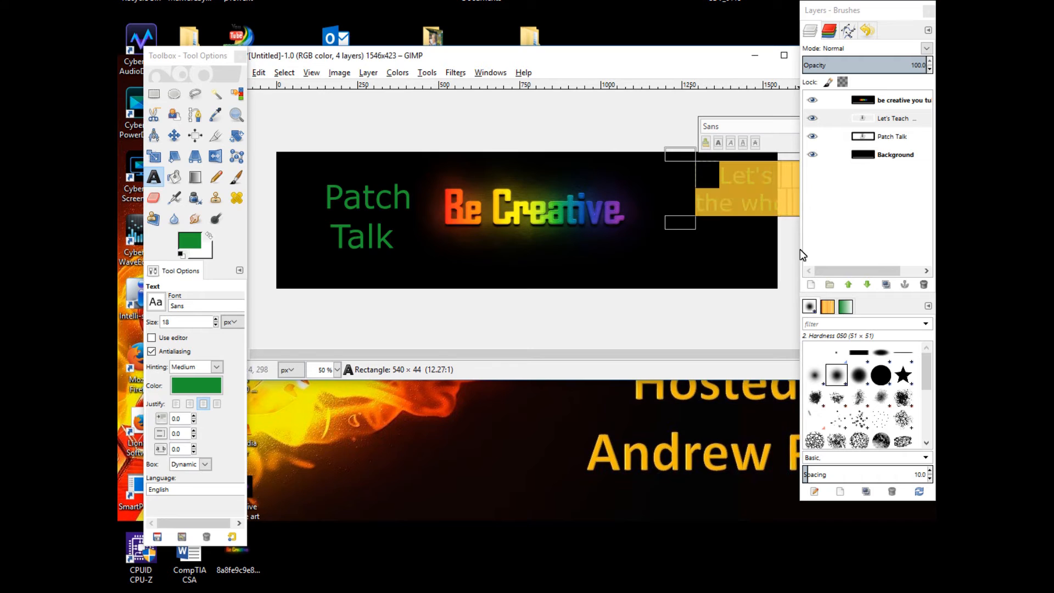
{"action": "mouse_move", "coordinate": [697, 160]}
{"action": "left_mouse_down"}
{"action": "mouse_move", "coordinate": [593, 161]}
{"action": "mouse_move", "coordinate": [694, 157]}
{"action": "left_mouse_up"}
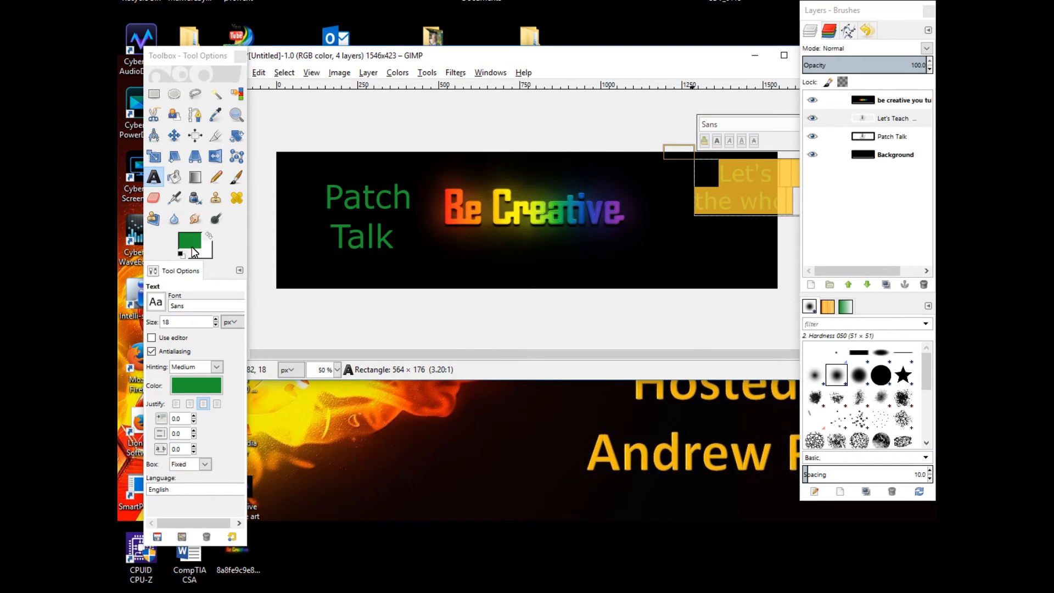
{"action": "left_click", "coordinate": [174, 137]}
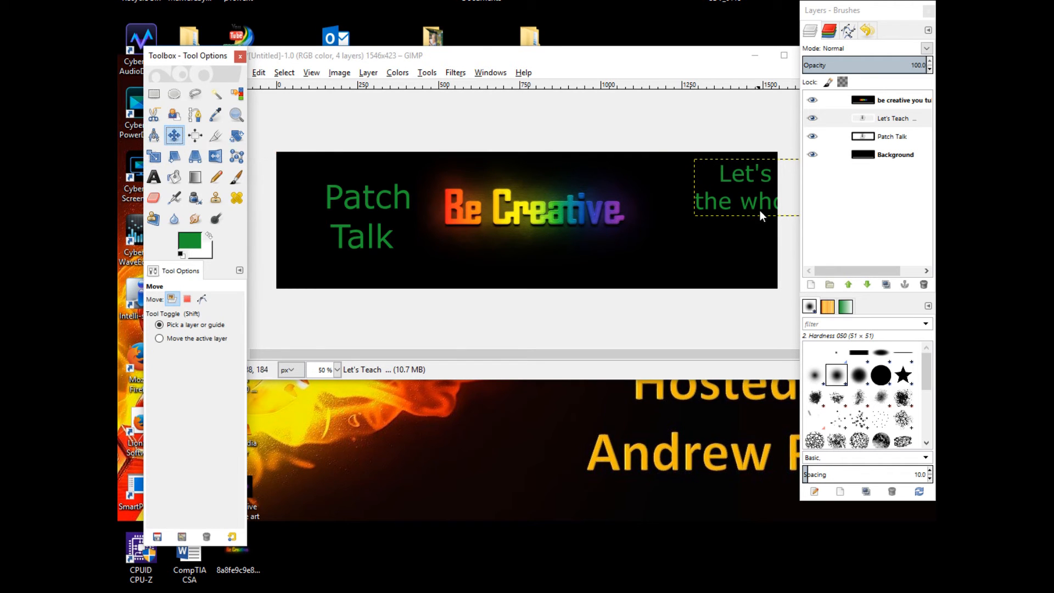
With the Text tool, activate the tagline text layer and stretch its text box leftward across the banner
{"action": "left_click", "coordinate": [786, 191]}
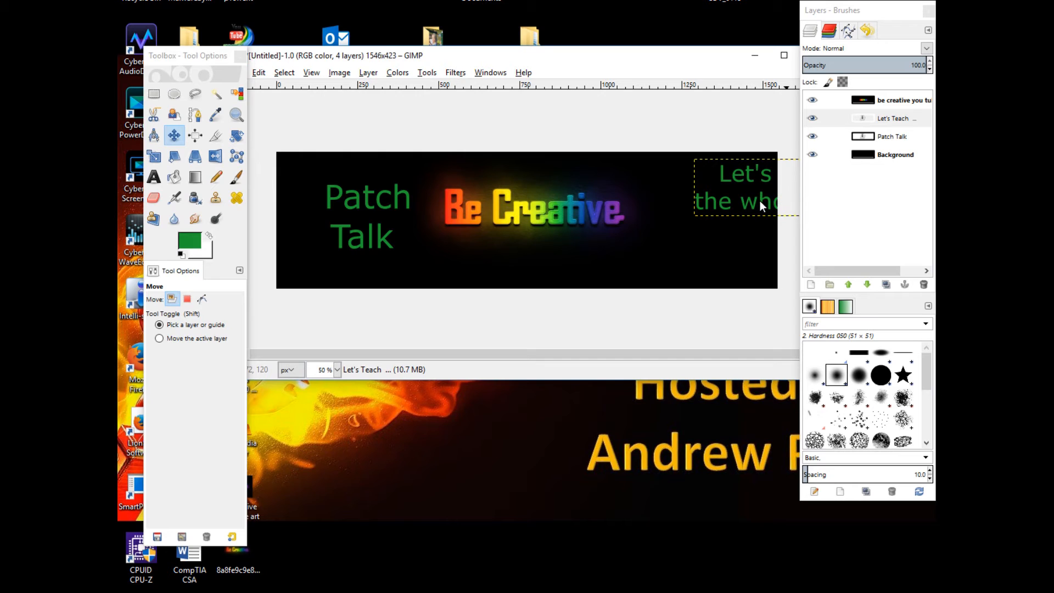
{"action": "left_click", "coordinate": [154, 178]}
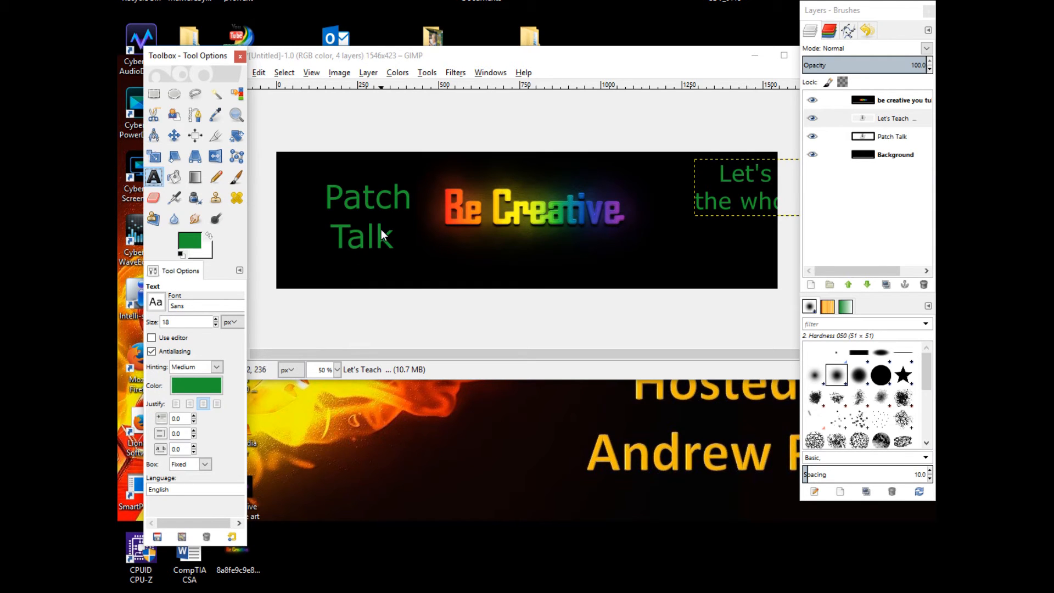
{"action": "left_click", "coordinate": [345, 208]}
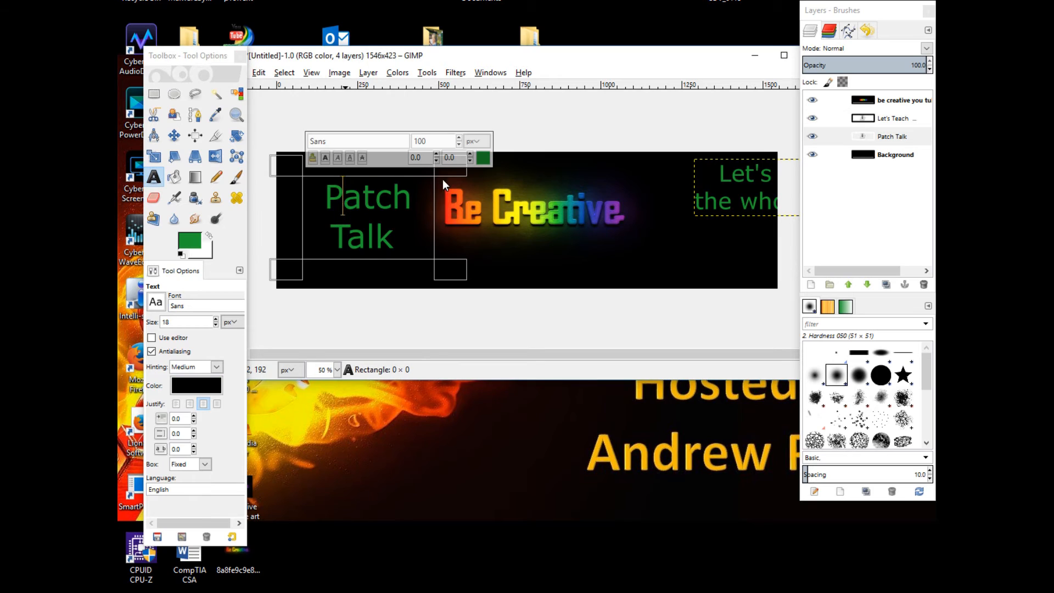
{"action": "left_click", "coordinate": [731, 188]}
{"action": "right_click", "coordinate": [731, 189]}
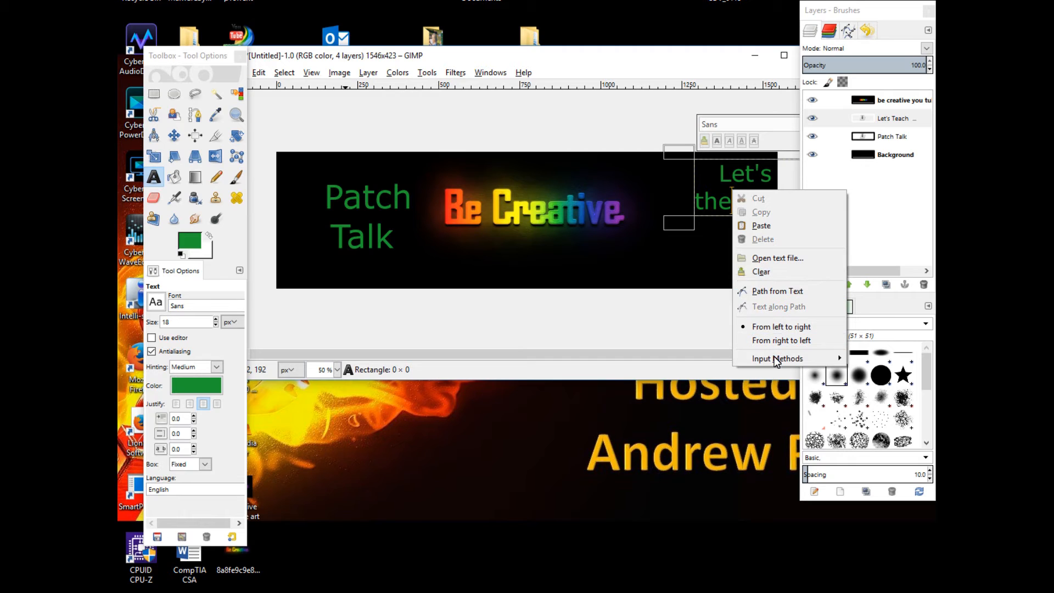
{"action": "left_click", "coordinate": [714, 167]}
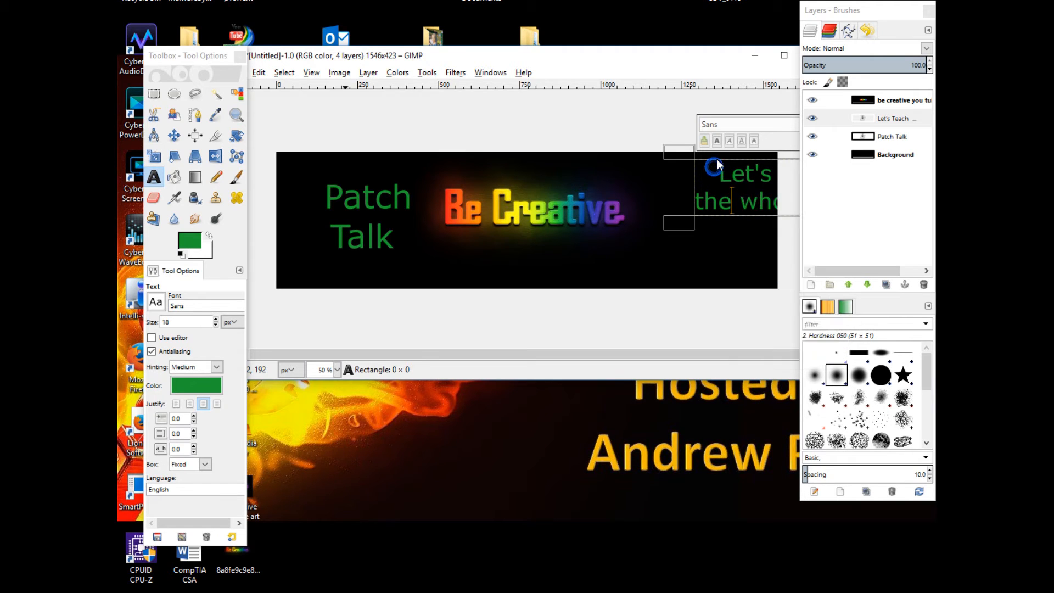
{"action": "left_click", "coordinate": [834, 137]}
{"action": "mouse_move", "coordinate": [730, 195]}
{"action": "left_mouse_down"}
{"action": "mouse_move", "coordinate": [675, 197]}
{"action": "mouse_move", "coordinate": [715, 198]}
{"action": "left_mouse_up"}
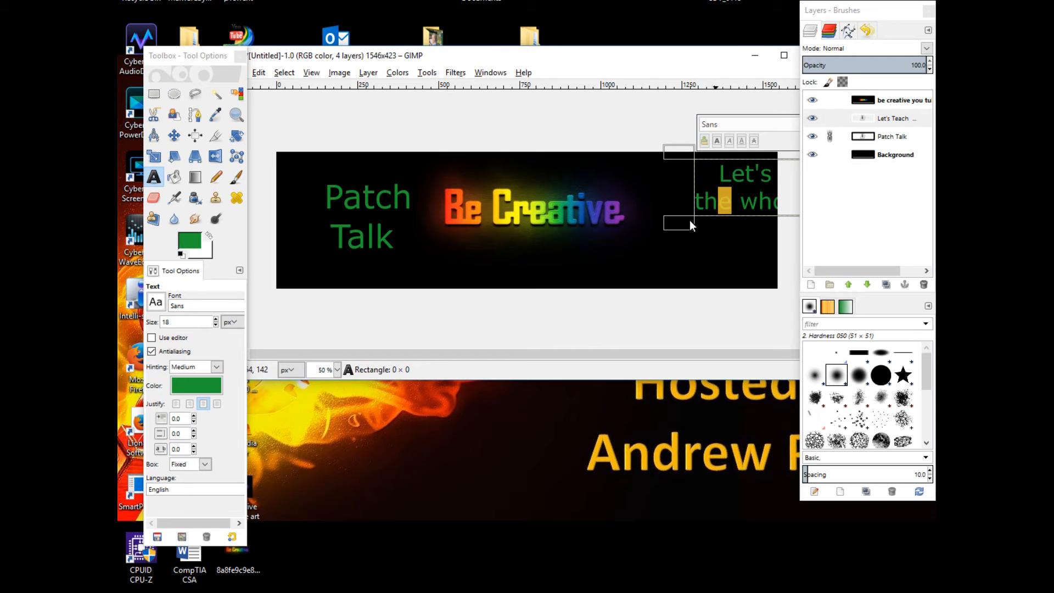
{"action": "left_click", "coordinate": [828, 136]}
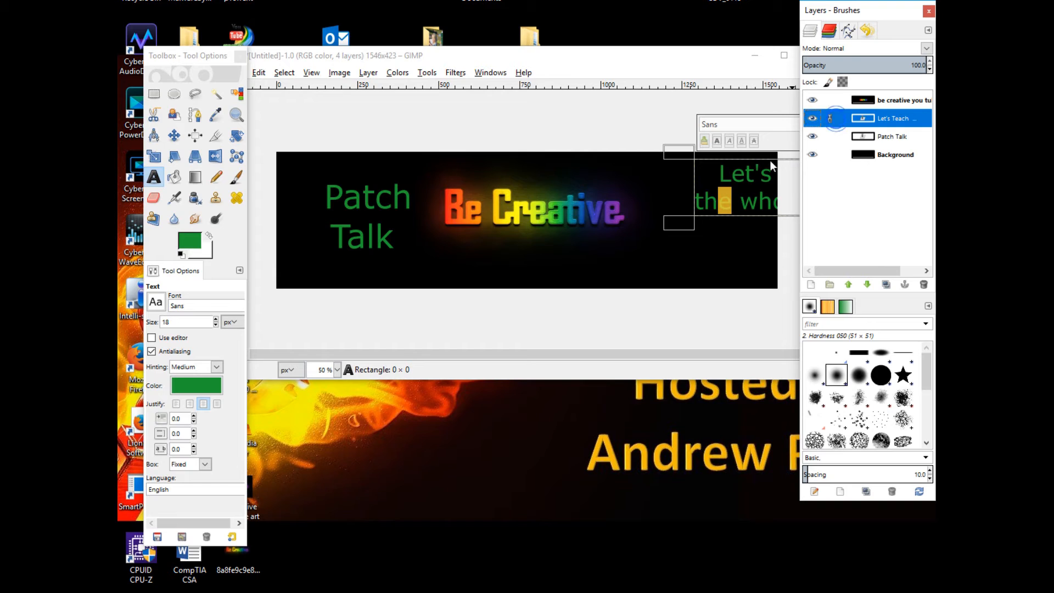
{"action": "left_click", "coordinate": [743, 196]}
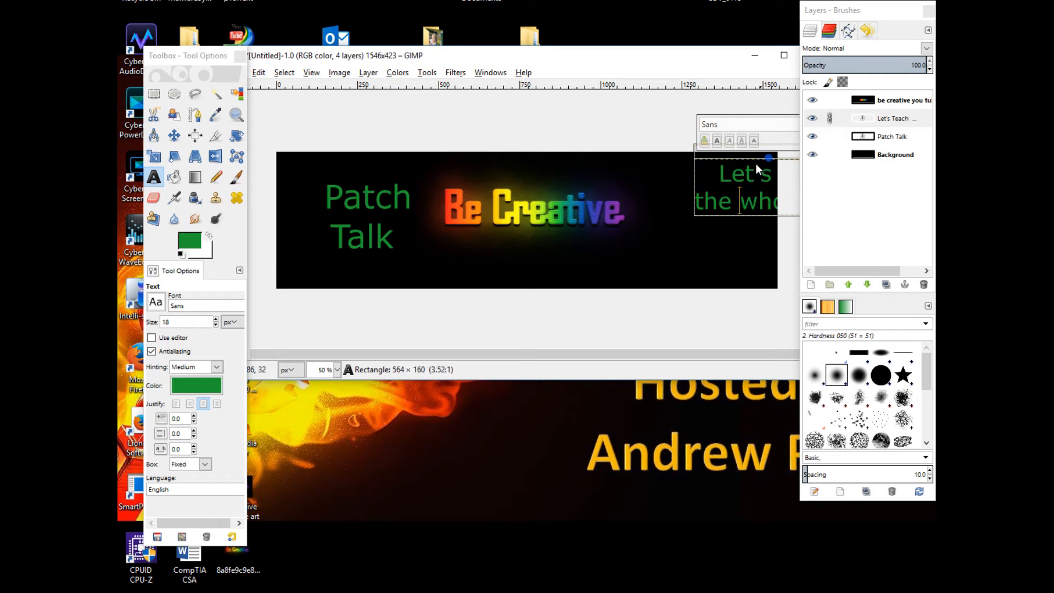
{"action": "mouse_move", "coordinate": [678, 154]}
{"action": "left_mouse_down"}
{"action": "mouse_move", "coordinate": [547, 157]}
{"action": "mouse_move", "coordinate": [469, 144]}
{"action": "left_mouse_up"}
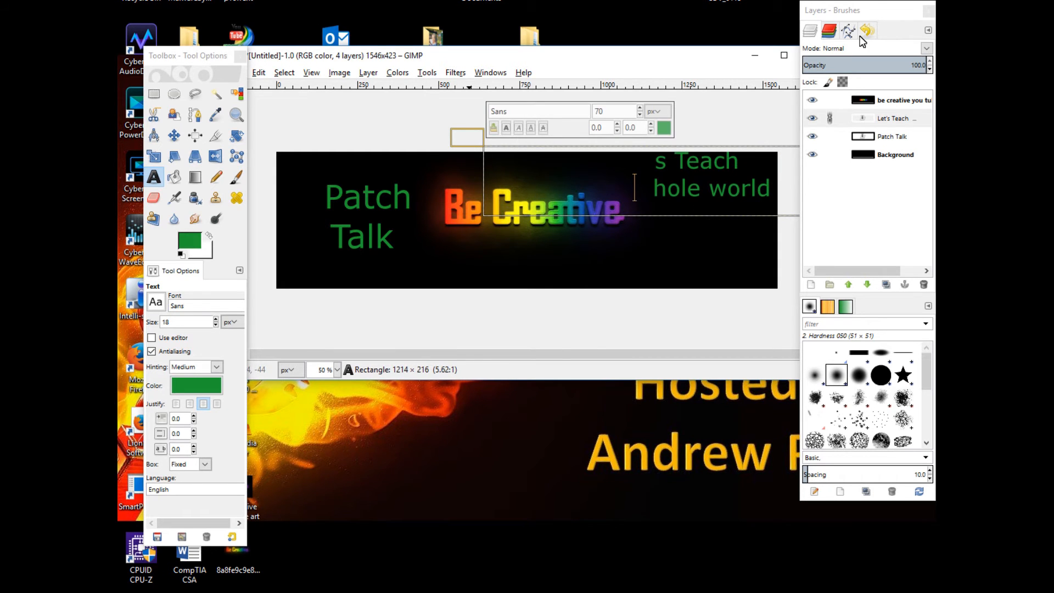
Move the Layers dock lower and widen the image window for more working room
{"action": "left_click_drag", "start_coordinate": [875, 10], "coordinate": [823, 259]}
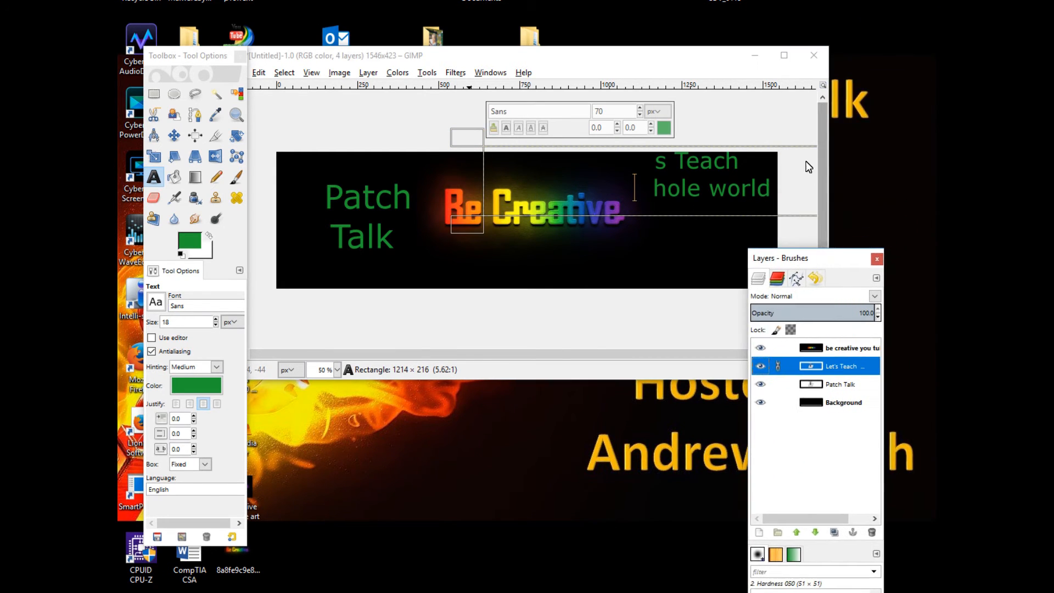
{"action": "left_click_drag", "start_coordinate": [828, 155], "coordinate": [936, 158]}
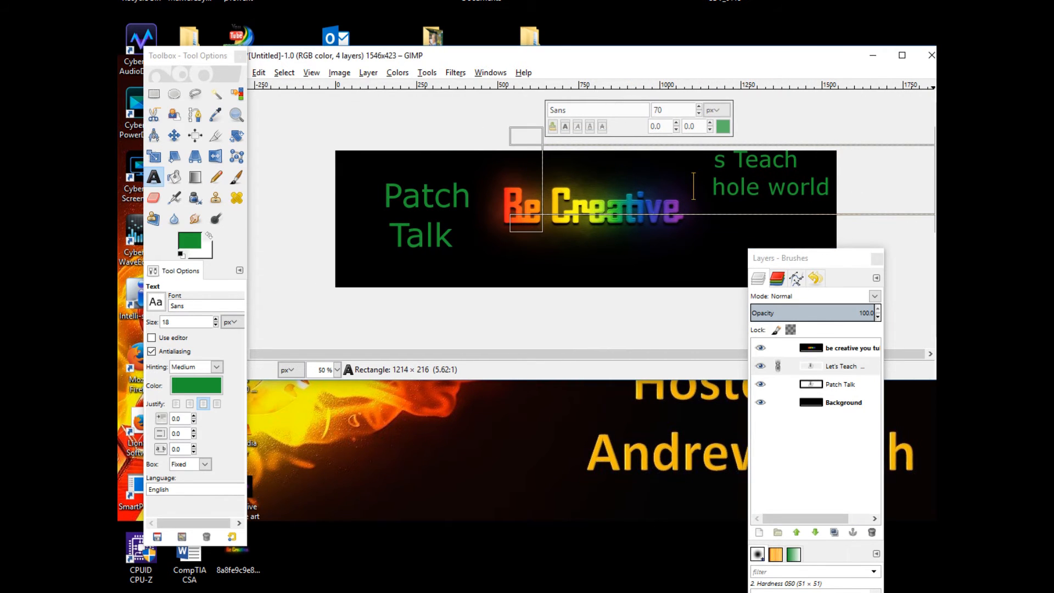
{"action": "left_click_drag", "start_coordinate": [930, 354], "coordinate": [949, 226]}
{"action": "mouse_move", "coordinate": [936, 333]}
{"action": "left_mouse_down"}
{"action": "mouse_move", "coordinate": [922, 333]}
{"action": "mouse_move", "coordinate": [937, 329]}
{"action": "left_mouse_up"}
{"action": "left_click_drag", "start_coordinate": [937, 186], "coordinate": [937, 269]}
Enlarge the tagline text box to about 818 x 440 px over the banner's right half
{"action": "left_click_drag", "start_coordinate": [765, 225], "coordinate": [611, 252]}
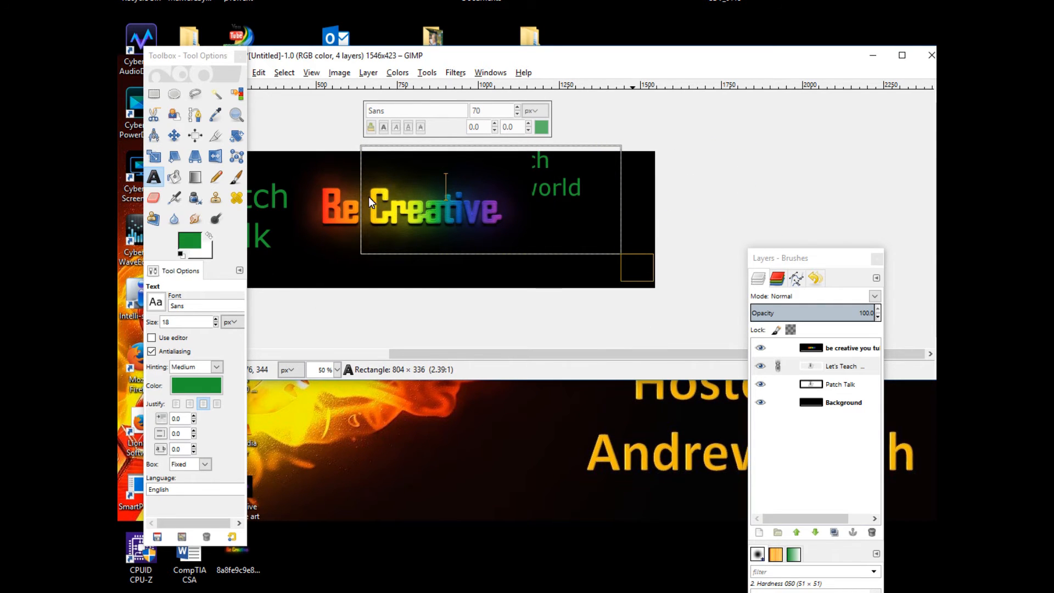
{"action": "key", "text": "ctrl+z"}
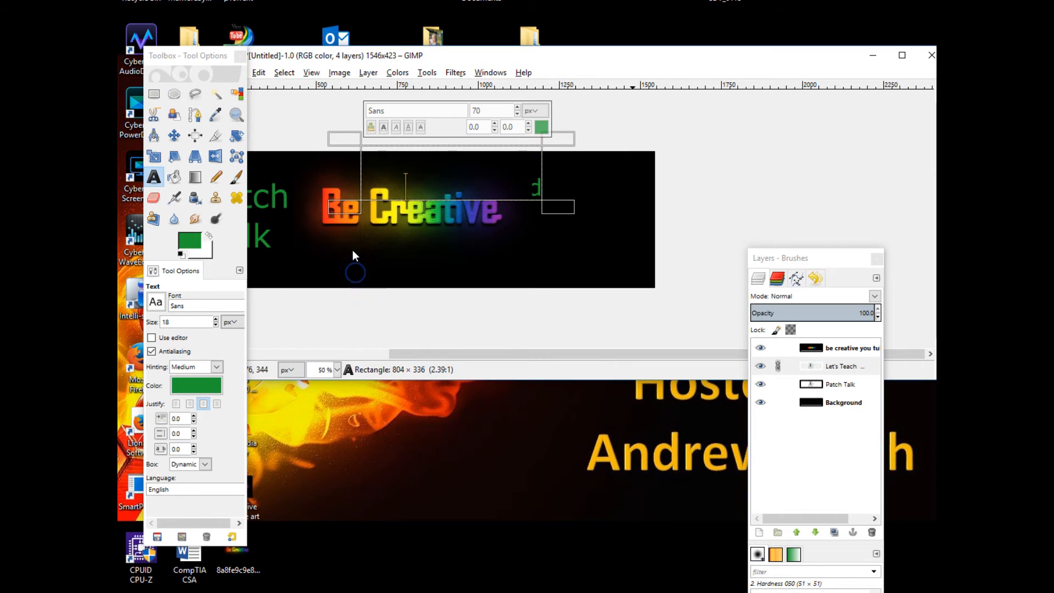
{"action": "left_click_drag", "start_coordinate": [454, 162], "coordinate": [565, 213]}
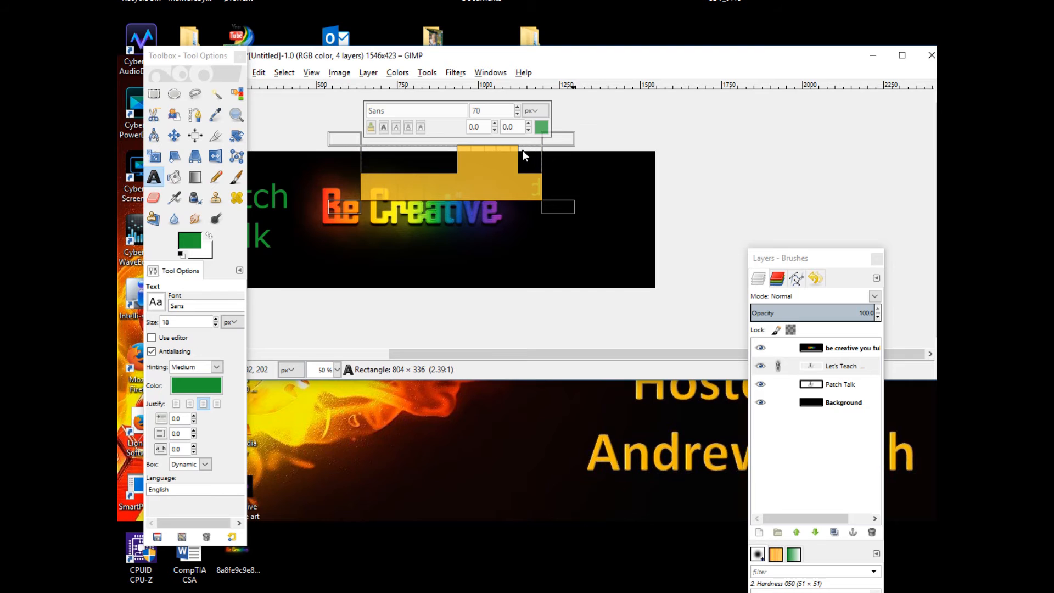
{"action": "left_click_drag", "start_coordinate": [522, 151], "coordinate": [532, 186]}
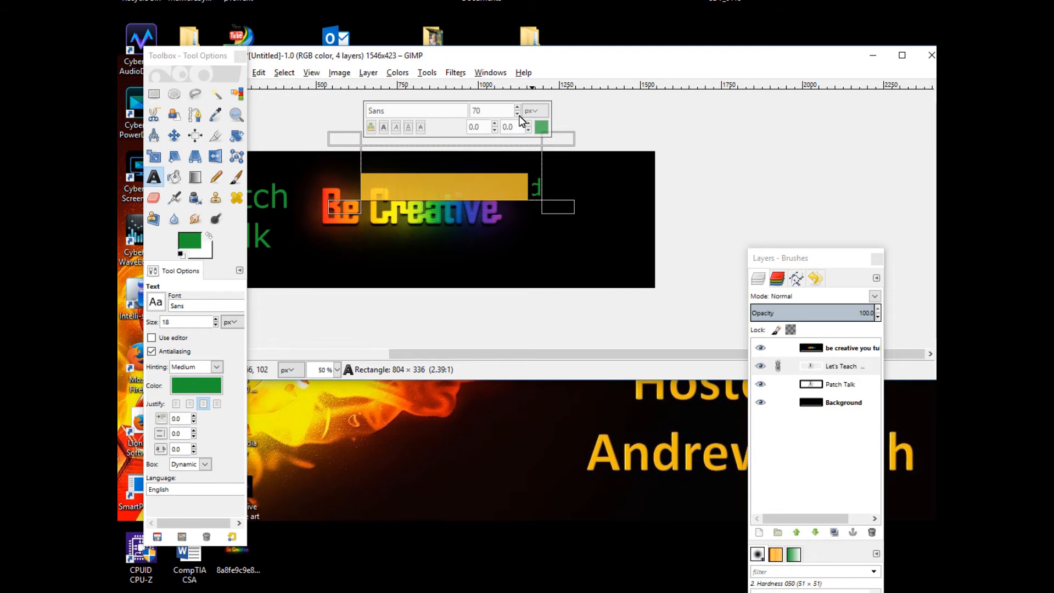
{"action": "left_click", "coordinate": [525, 199]}
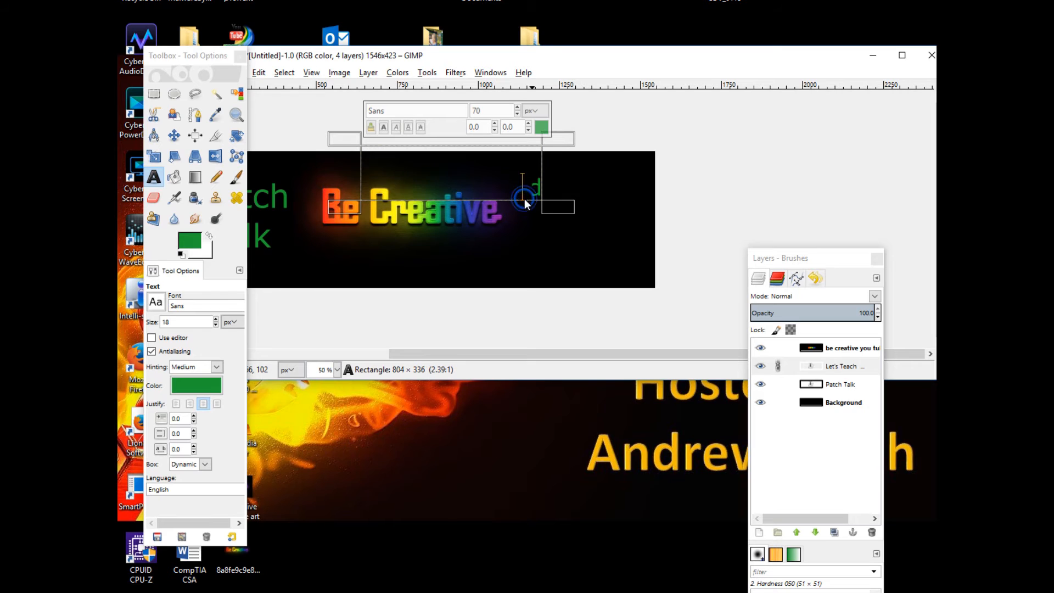
{"action": "left_click_drag", "start_coordinate": [559, 212], "coordinate": [643, 299]}
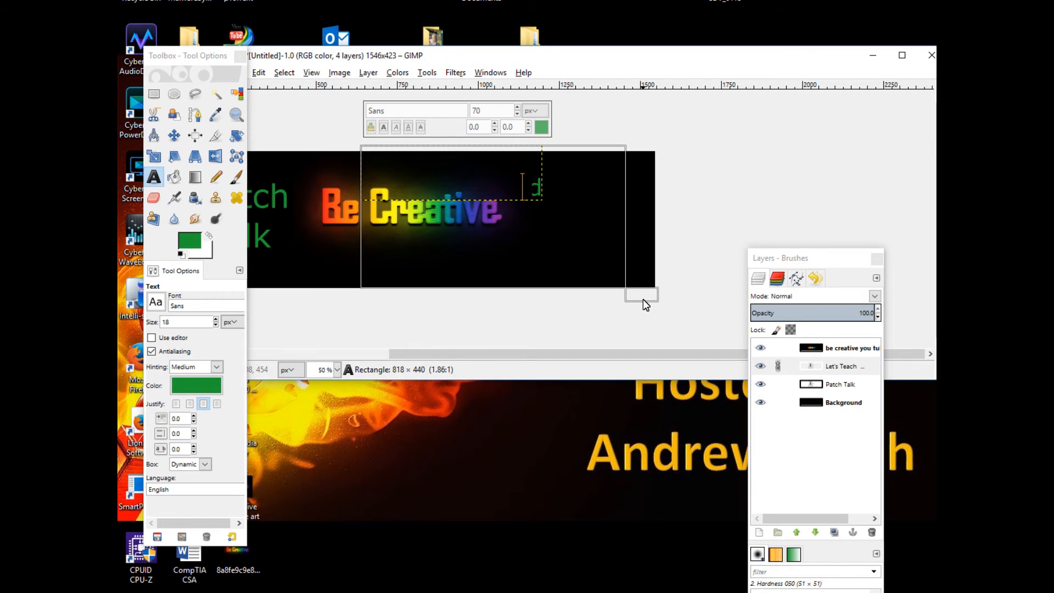
Select and delete all the tagline text, then delete its text layer
{"action": "left_click", "coordinate": [572, 148]}
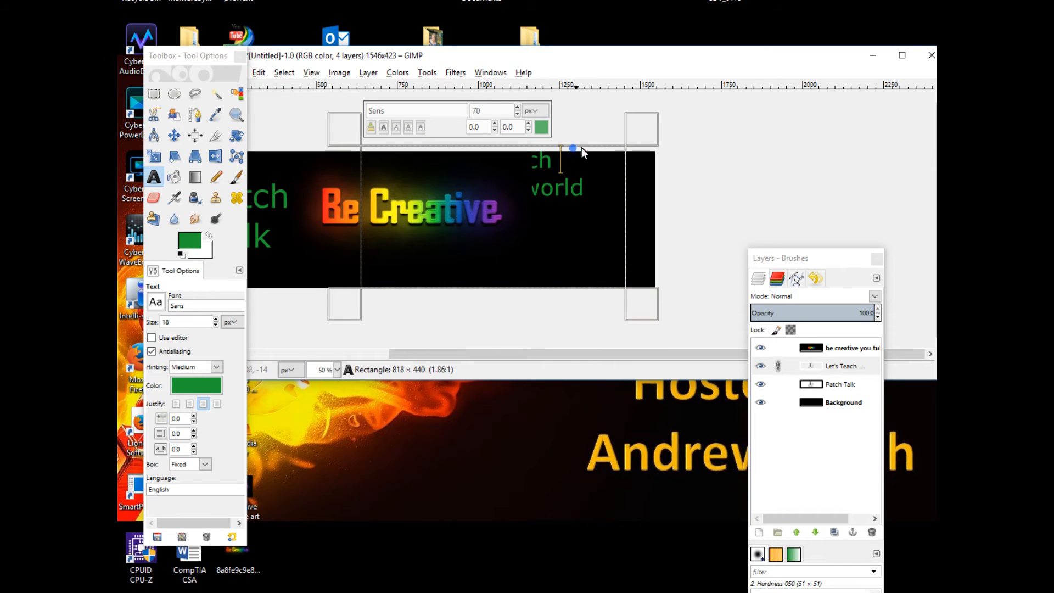
{"action": "left_click", "coordinate": [600, 204]}
{"action": "left_click_drag", "start_coordinate": [578, 203], "coordinate": [351, 171]}
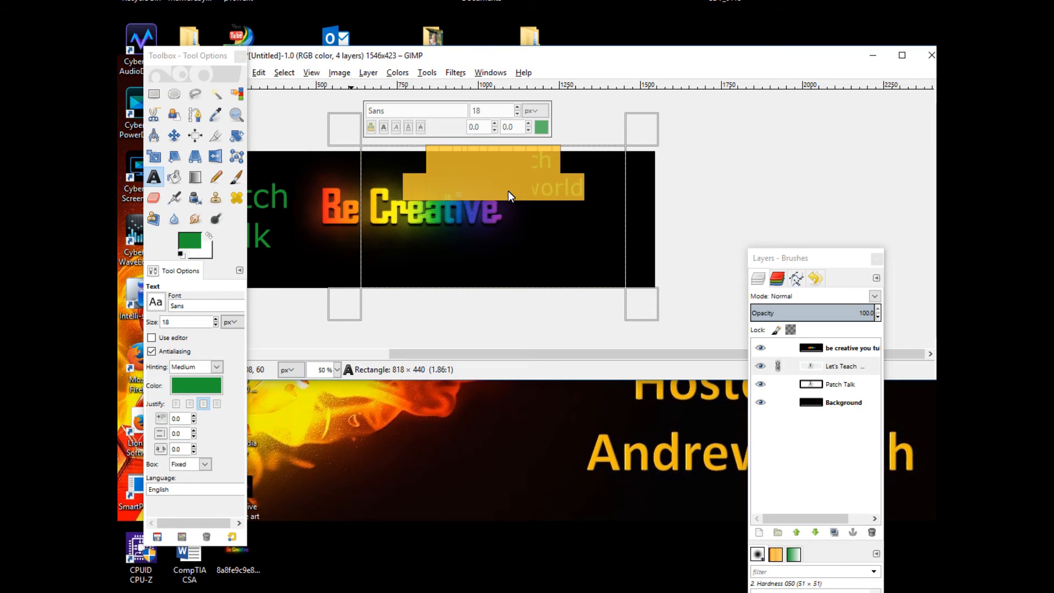
{"action": "key", "text": "BackSpace"}
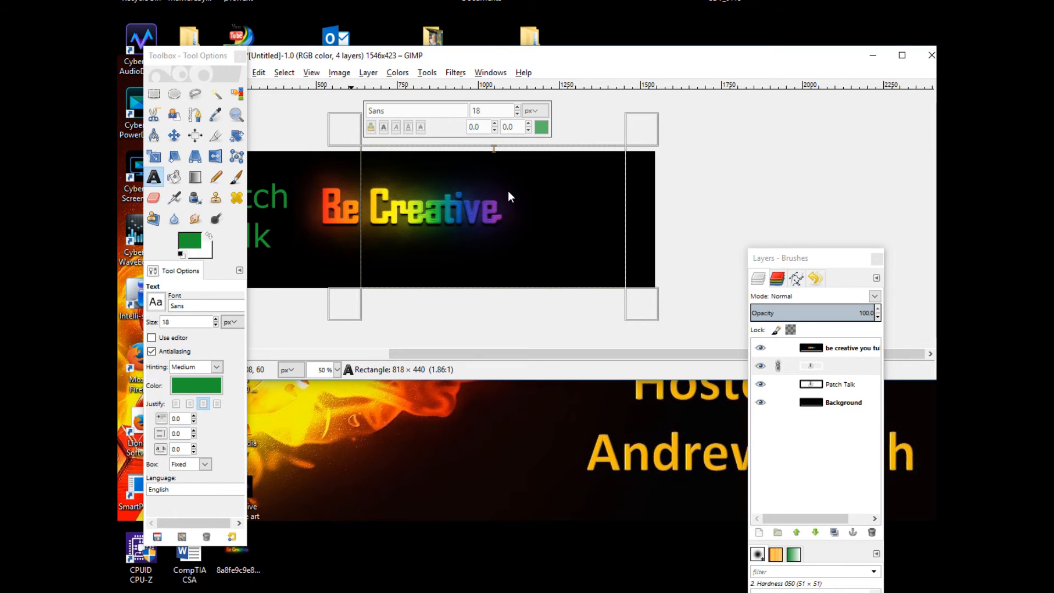
{"action": "right_click", "coordinate": [804, 374]}
{"action": "left_click", "coordinate": [786, 366]}
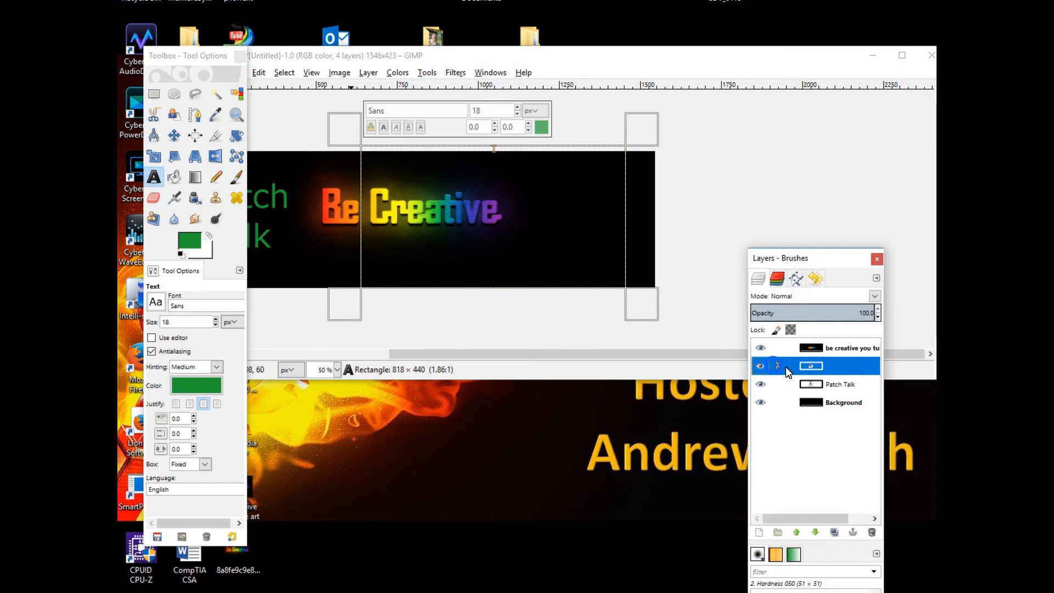
{"action": "right_click", "coordinate": [780, 373]}
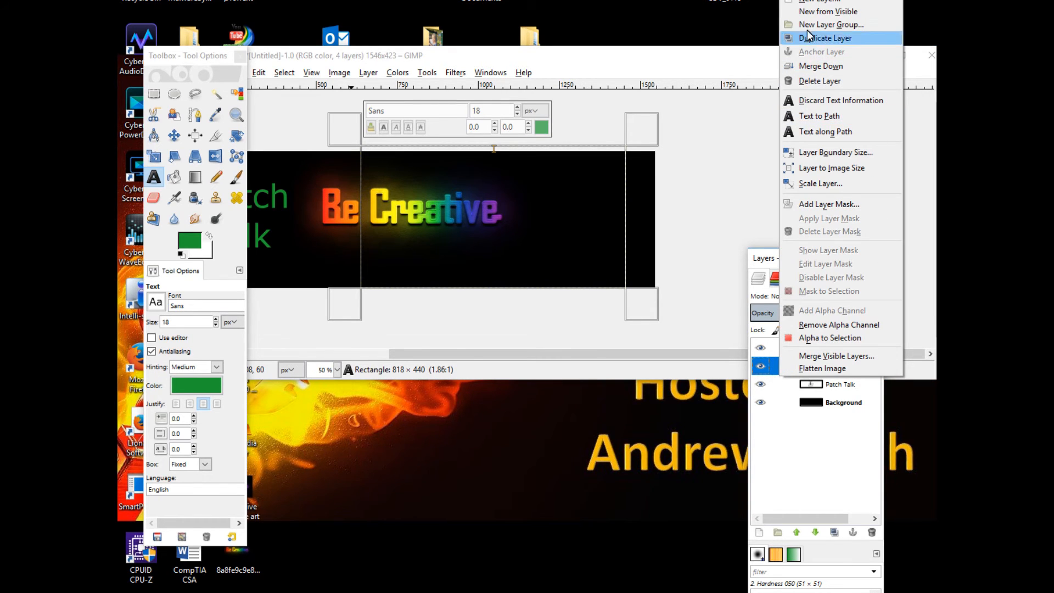
{"action": "left_click", "coordinate": [840, 82]}
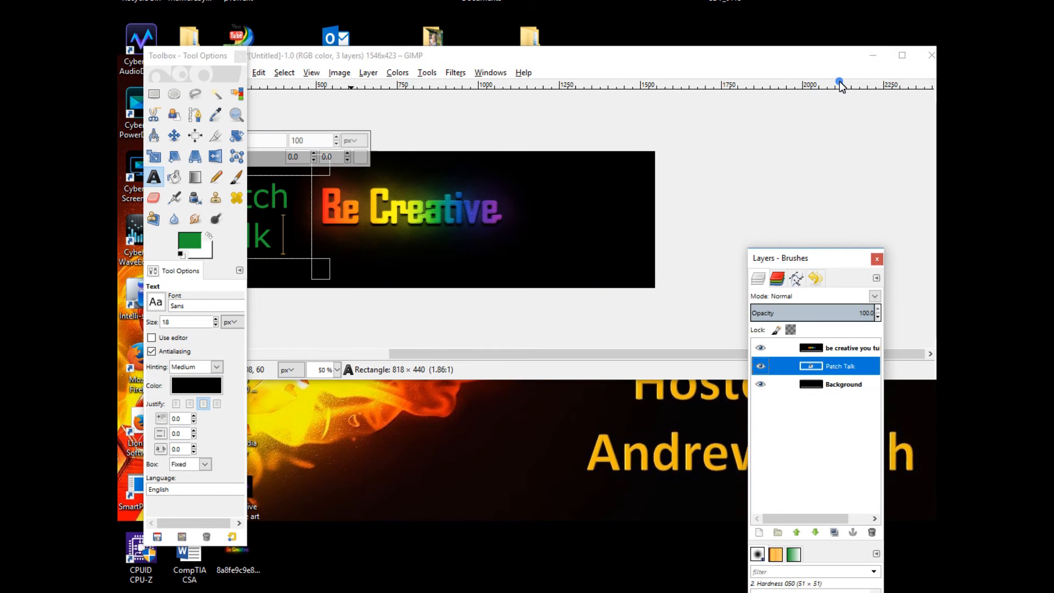
Paste the tagline text into a new text box beside the Be Creative image and resize the box
{"action": "left_click", "coordinate": [504, 183]}
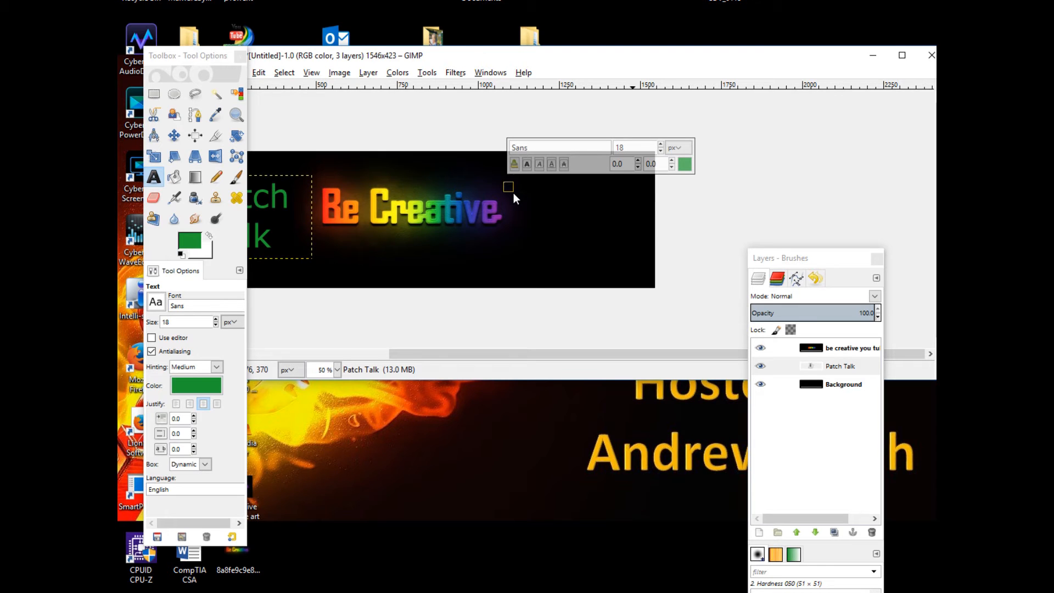
{"action": "key", "text": "ctrl+v"}
{"action": "left_click", "coordinate": [518, 184]}
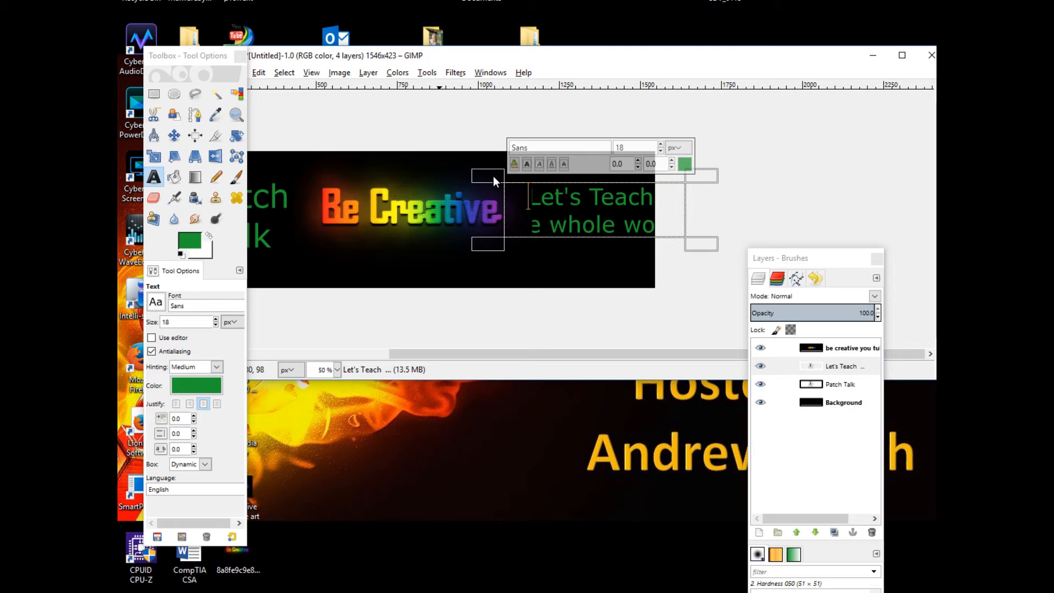
{"action": "left_click_drag", "start_coordinate": [693, 248], "coordinate": [665, 295]}
Select the tagline text and move its text box up to the banner's top edge
{"action": "left_click", "coordinate": [533, 204]}
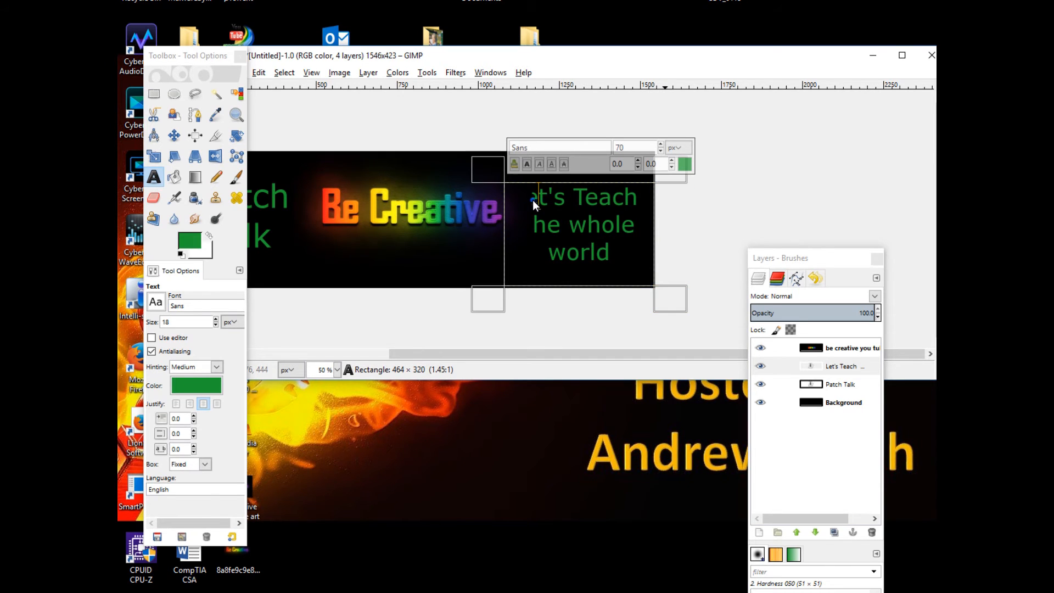
{"action": "left_click_drag", "start_coordinate": [532, 200], "coordinate": [618, 264]}
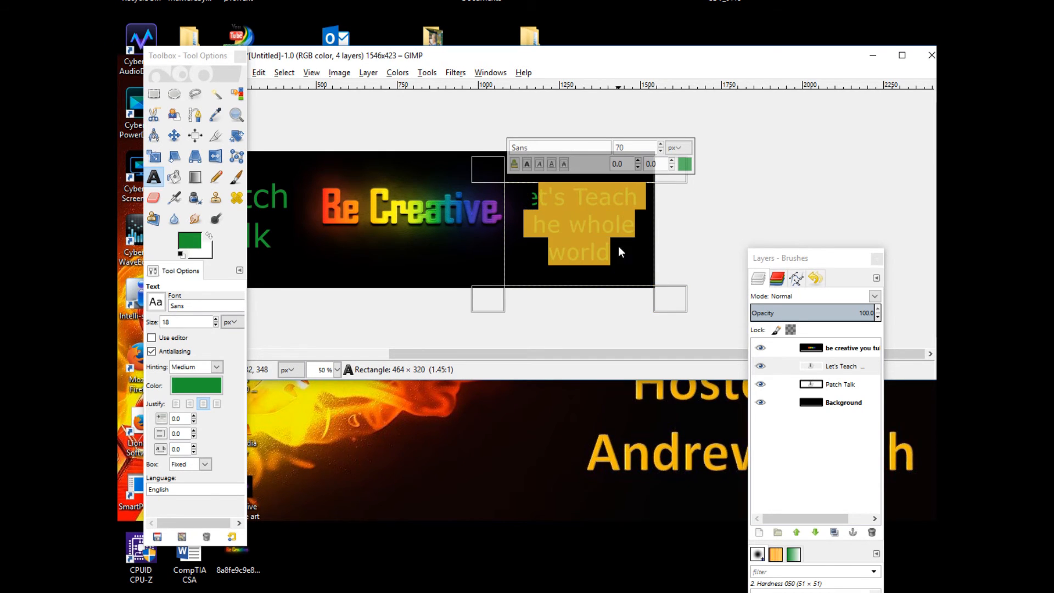
{"action": "left_click_drag", "start_coordinate": [492, 171], "coordinate": [477, 144]}
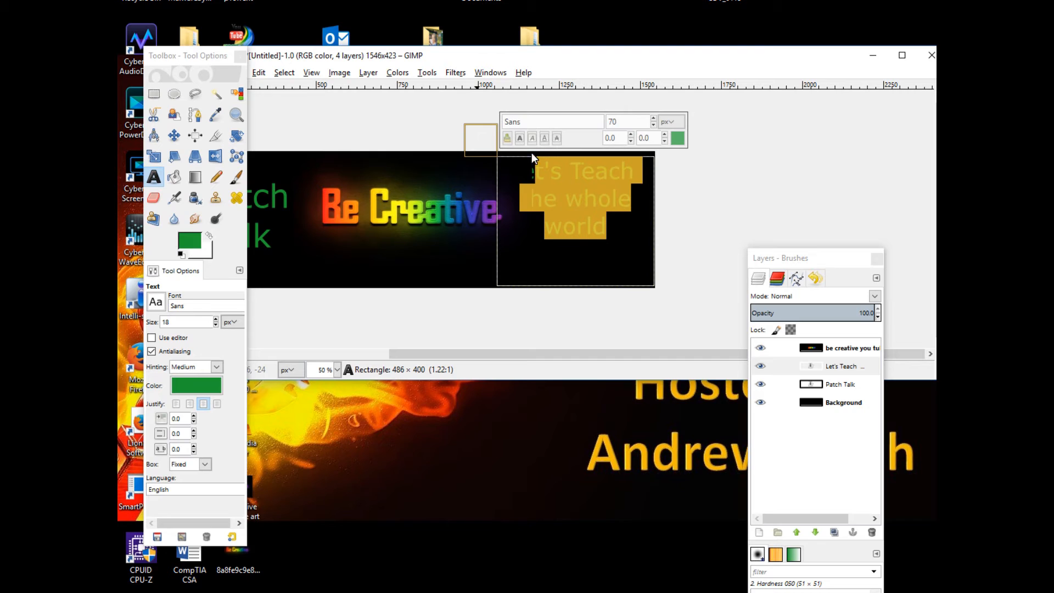
Select all the tagline text and set its font size to 35 px
{"action": "left_click", "coordinate": [653, 126]}
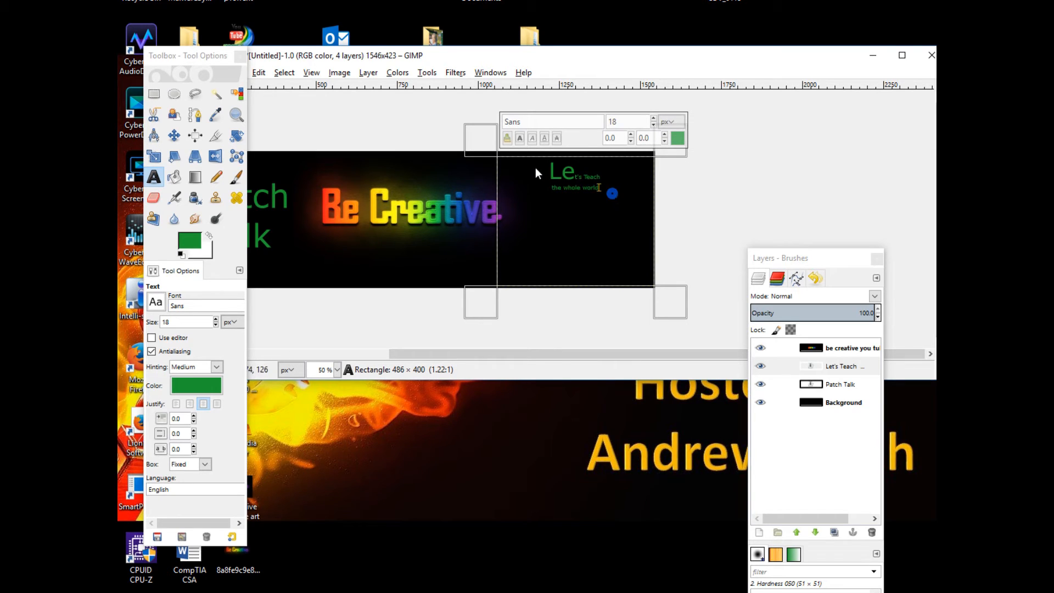
{"action": "key", "text": "ctrl+a"}
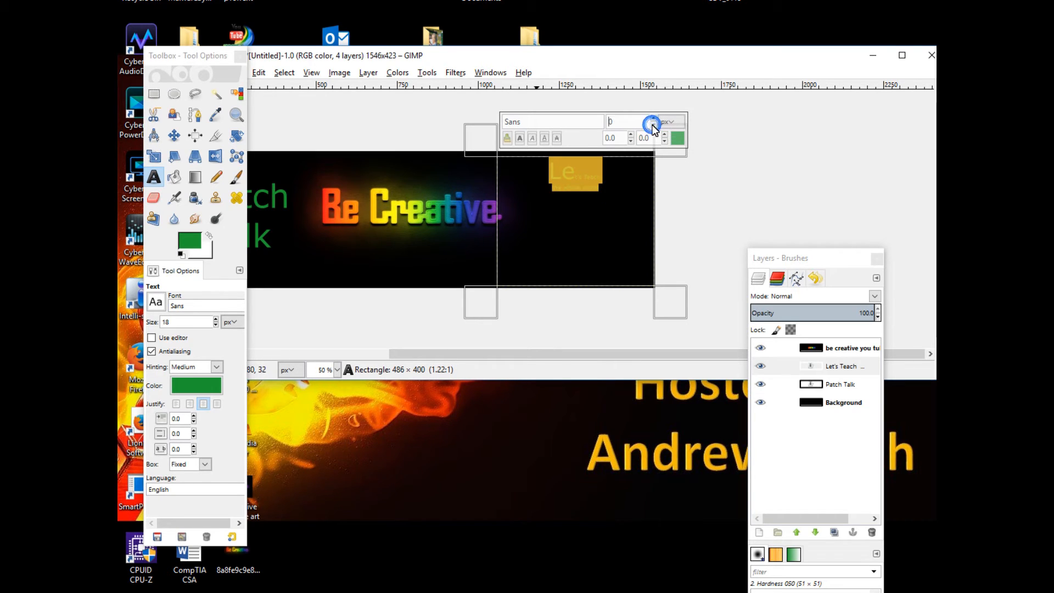
{"action": "left_click", "coordinate": [601, 213]}
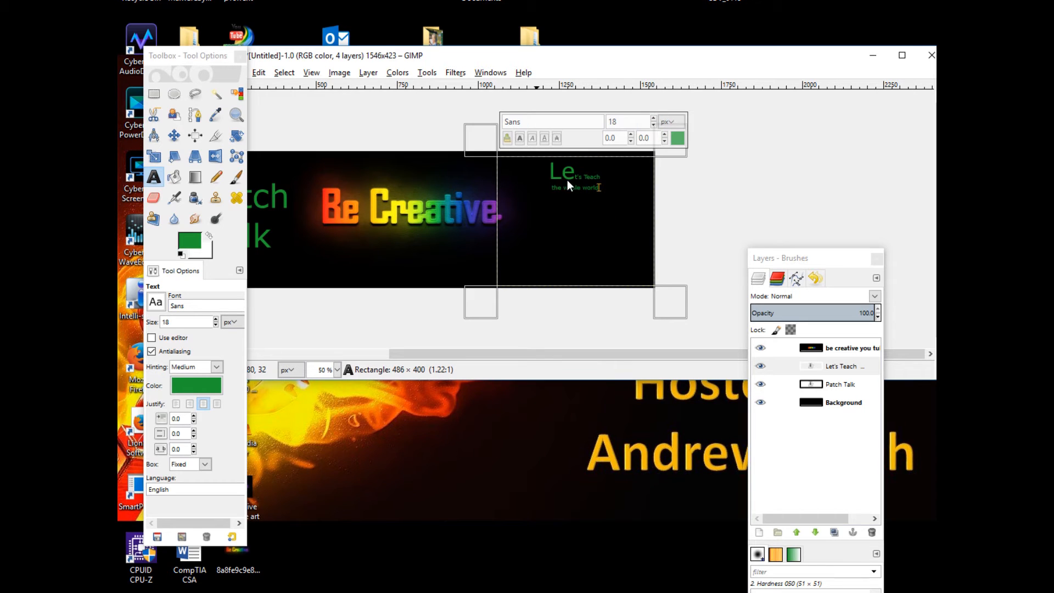
{"action": "key", "text": "ctrl+a"}
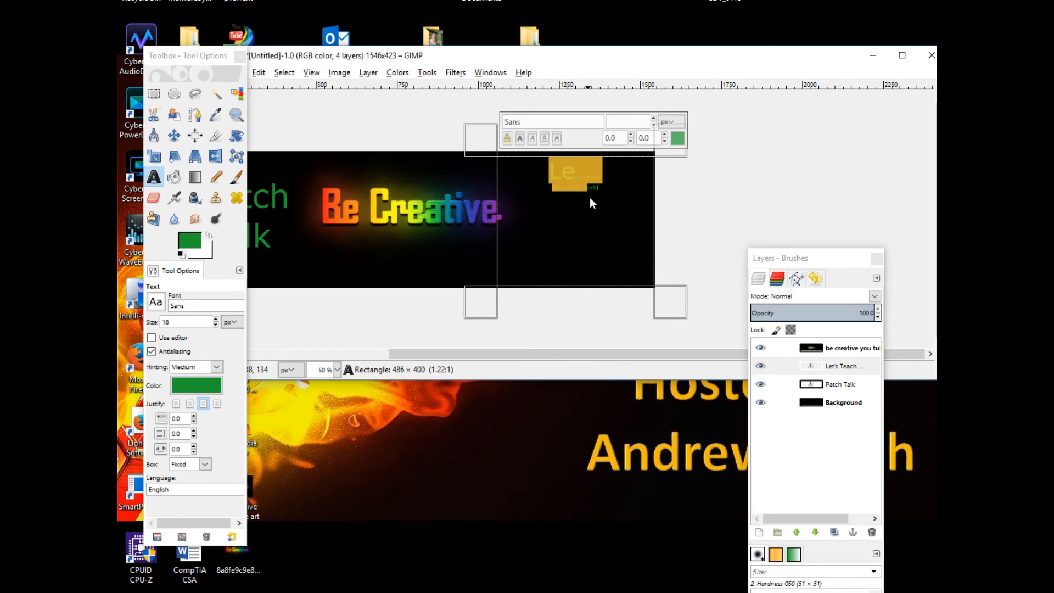
{"action": "left_click", "coordinate": [653, 118]}
{"action": "left_click", "coordinate": [653, 118]}
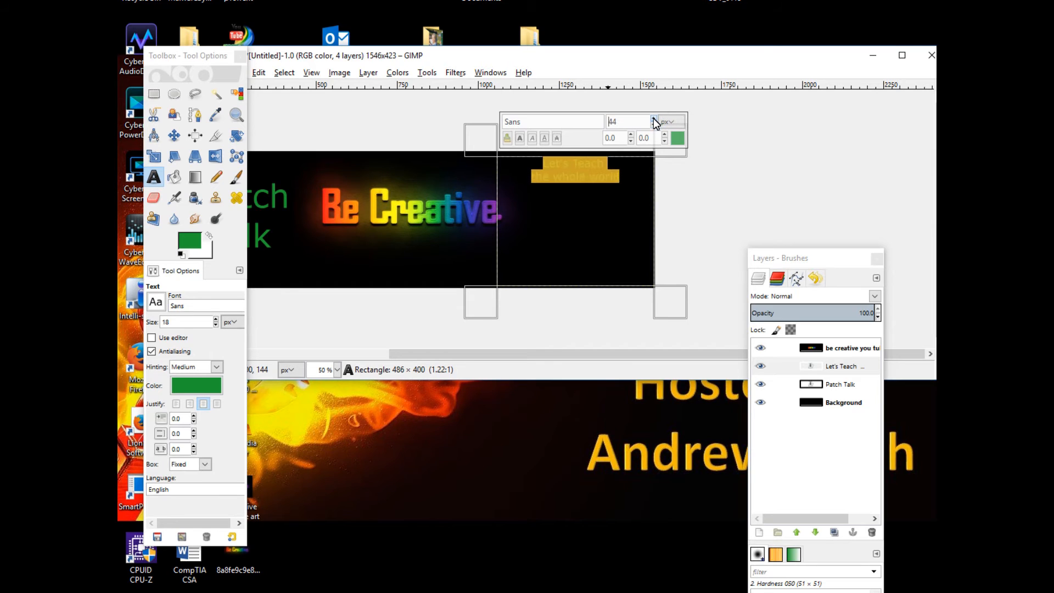
{"action": "left_click", "coordinate": [654, 126]}
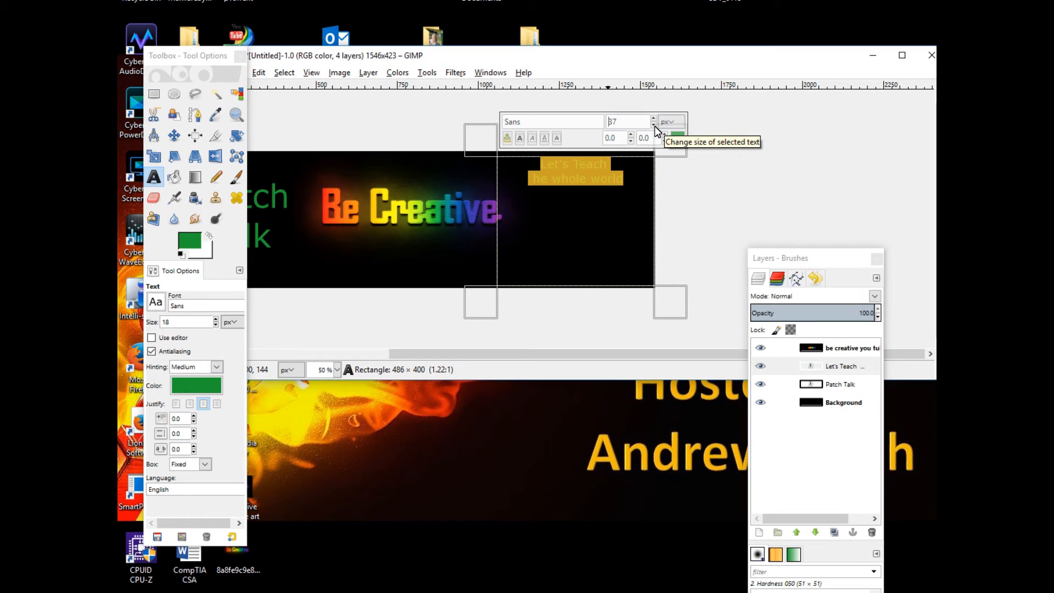
{"action": "left_click", "coordinate": [654, 125]}
{"action": "left_click", "coordinate": [654, 126]}
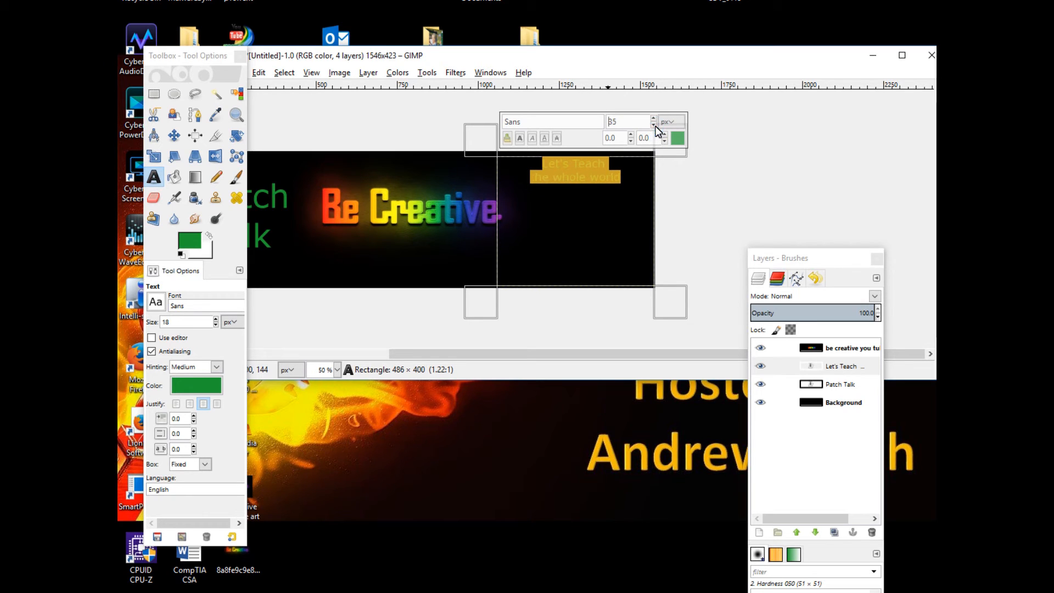
Delete the existing tagline text inside its text box
{"action": "left_click", "coordinate": [606, 168]}
{"action": "key", "text": "Down"}
{"action": "key", "text": "Down"}
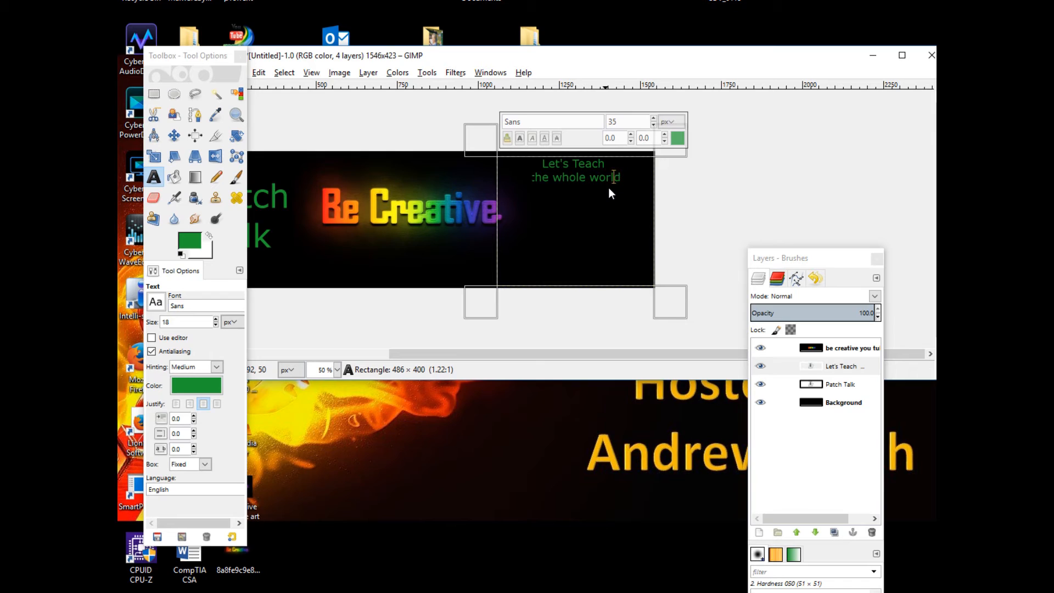
{"action": "key", "text": "Left"}
{"action": "key", "text": "Left"}
{"action": "key", "text": "Left"}
{"action": "key", "text": "Left"}
{"action": "key", "text": "Left"}
{"action": "key", "text": "Left"}
{"action": "key", "text": "Left"}
{"action": "key", "text": "Left"}
{"action": "key", "text": "Left"}
{"action": "key", "text": "shift+End"}
{"action": "key", "text": "Delete"}
{"action": "key", "text": "BackSpace"}
{"action": "key", "text": "BackSpace"}
{"action": "key", "text": "BackSpace"}
{"action": "key", "text": "BackSpace"}
{"action": "key", "text": "BackSpace"}
{"action": "key", "text": "BackSpace"}
{"action": "key", "text": "BackSpace"}
{"action": "key", "text": "BackSpace"}
{"action": "key", "text": "BackSpace"}
{"action": "key", "text": "BackSpace"}
{"action": "key", "text": "BackSpace"}
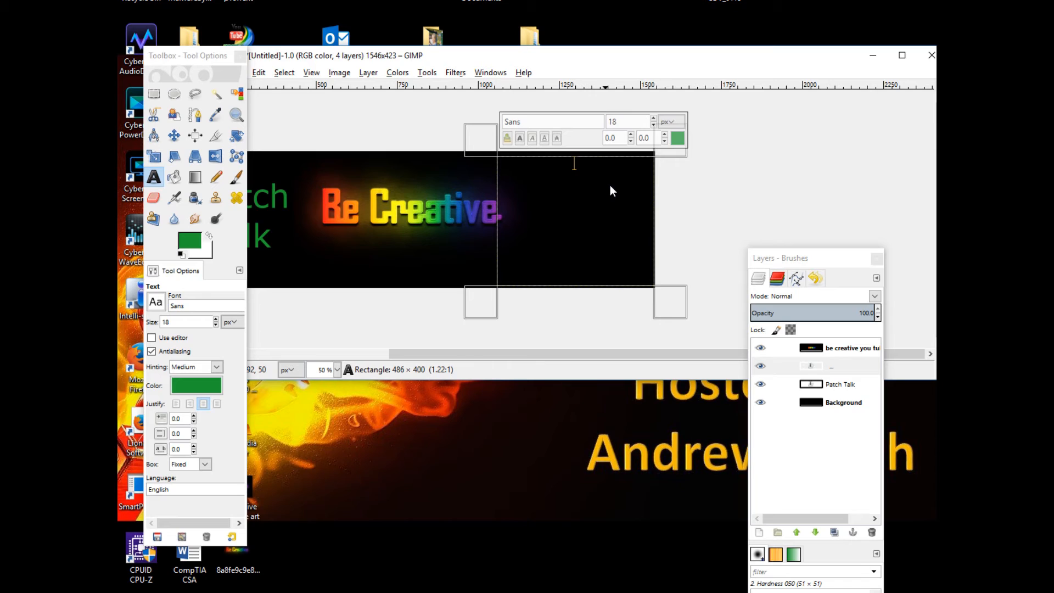
Type the new tagline 'Teaching the world' and 'One pview at a time' on two lines
{"action": "type", "text": "Teaching the world"}
{"action": "key", "text": "Return"}
{"action": "type", "text": "One"}
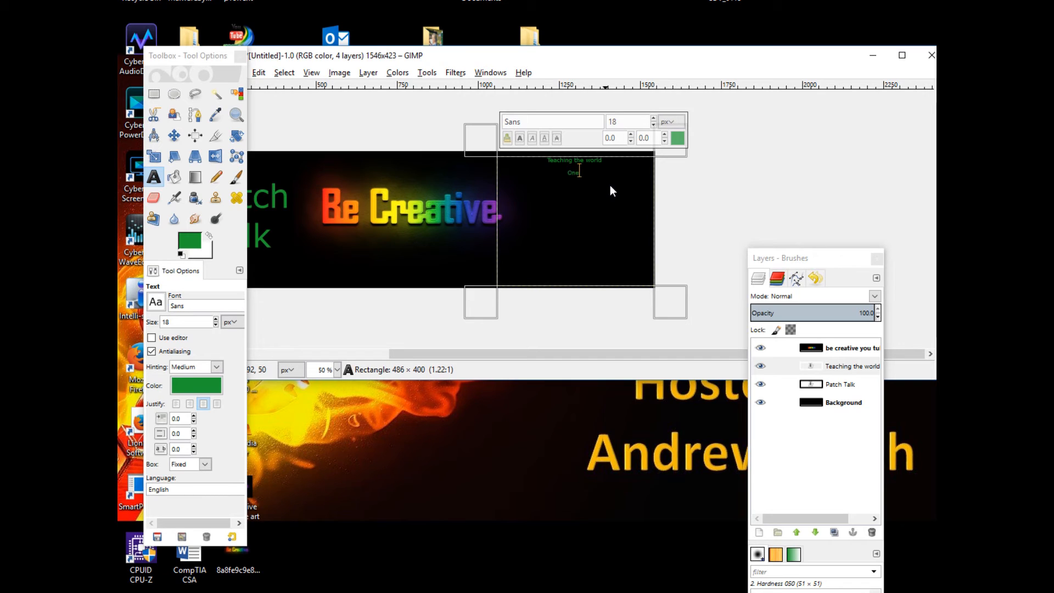
{"action": "type", "text": " pw"}
{"action": "type", "text": "view at"}
{"action": "type", "text": " a time"}
Select all the tagline text and set its font size to 61 px
{"action": "left_click_drag", "start_coordinate": [610, 179], "coordinate": [528, 166]}
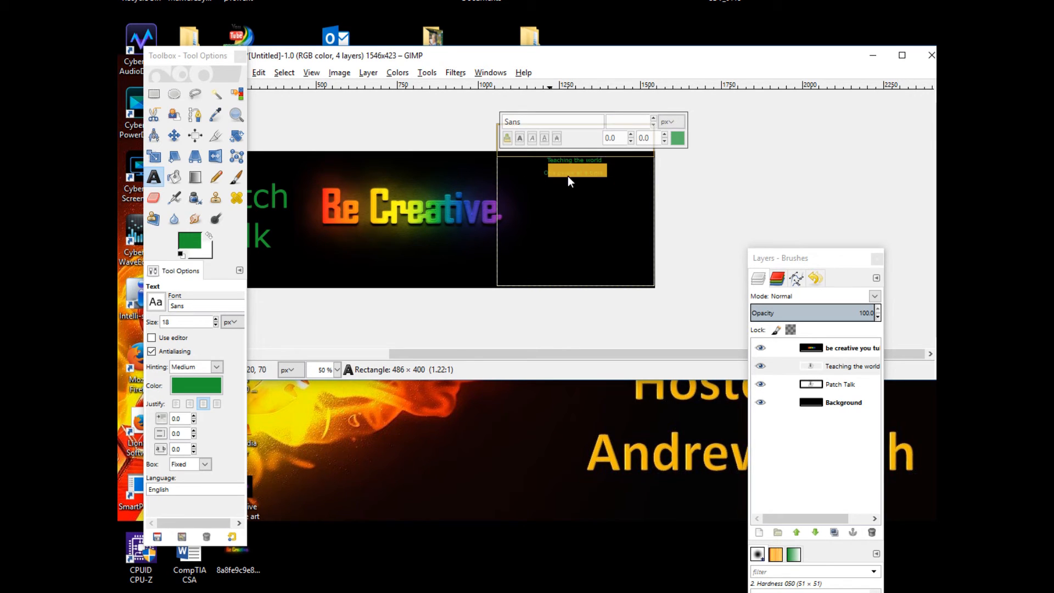
{"action": "left_click_drag", "start_coordinate": [614, 173], "coordinate": [539, 163]}
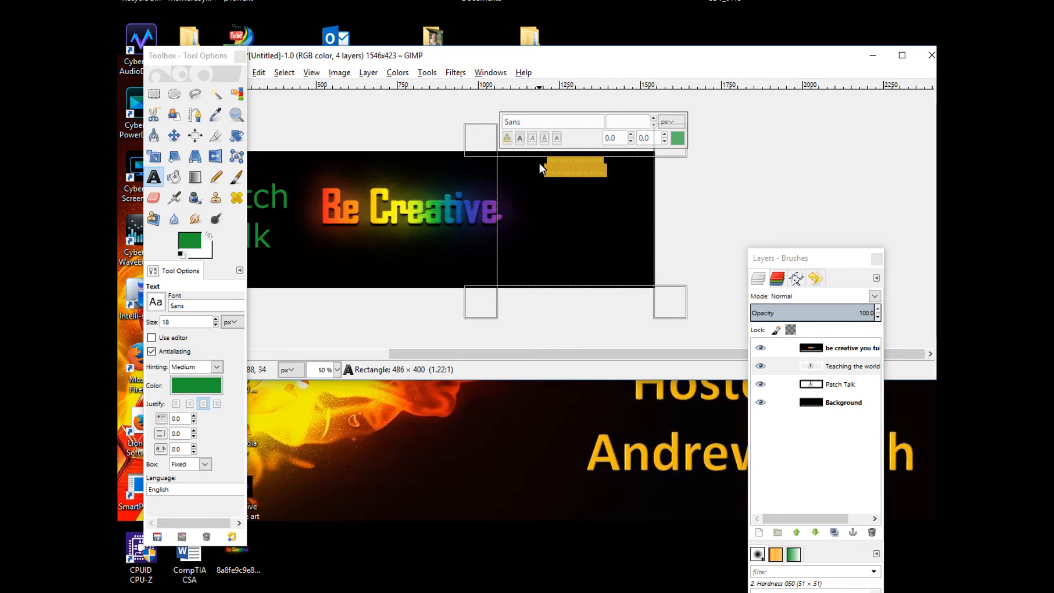
{"action": "left_click", "coordinate": [653, 117]}
{"action": "left_click", "coordinate": [653, 118]}
{"action": "left_click", "coordinate": [655, 118]}
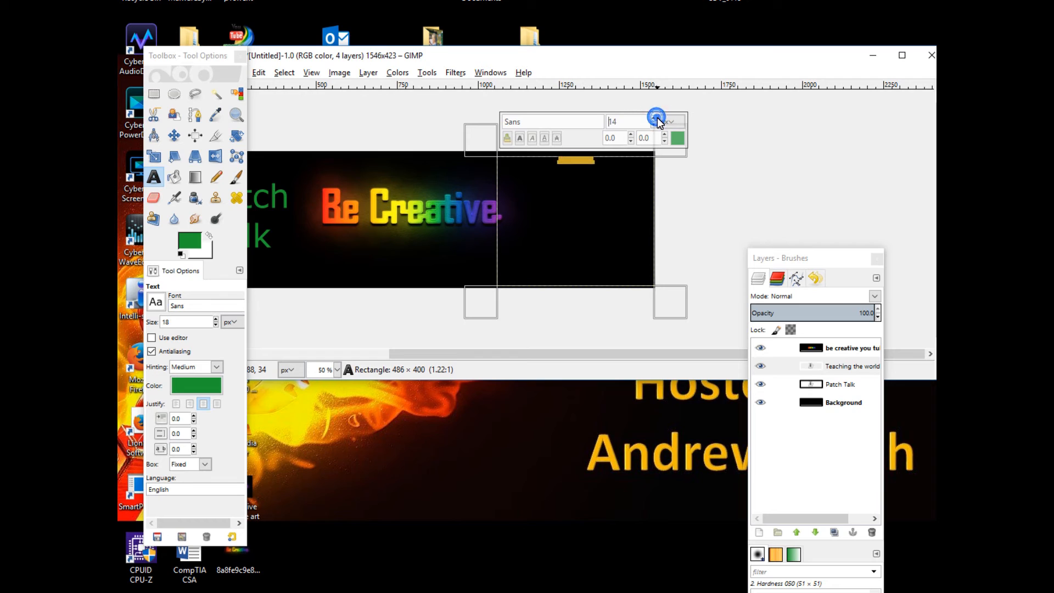
{"action": "left_click", "coordinate": [655, 118]}
{"action": "left_click", "coordinate": [657, 118]}
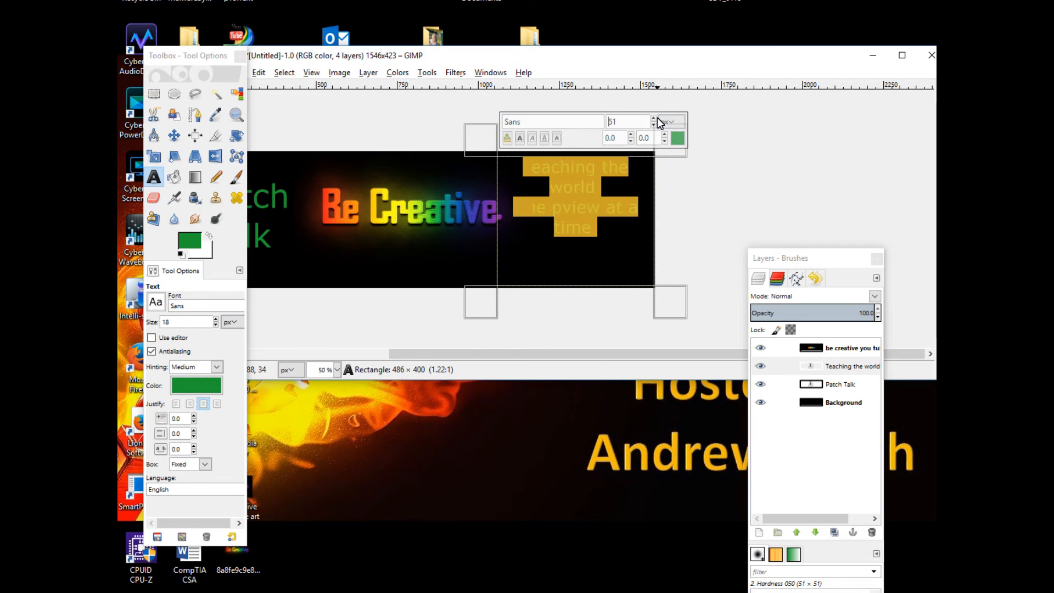
{"action": "left_click", "coordinate": [655, 118]}
{"action": "left_click", "coordinate": [654, 118]}
{"action": "left_click", "coordinate": [655, 118]}
{"action": "left_click", "coordinate": [655, 118]}
{"action": "left_click", "coordinate": [655, 118]}
{"action": "left_click", "coordinate": [655, 118]}
{"action": "left_click", "coordinate": [655, 118]}
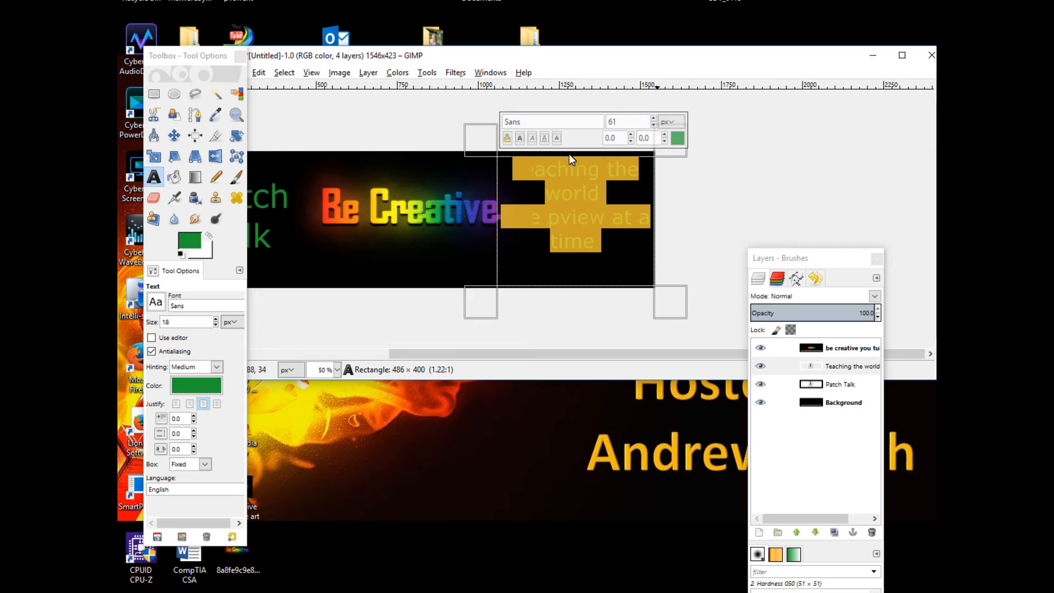
Resize the tagline text box and correct 'pview' to 'view'
{"action": "left_click_drag", "start_coordinate": [478, 142], "coordinate": [498, 146]}
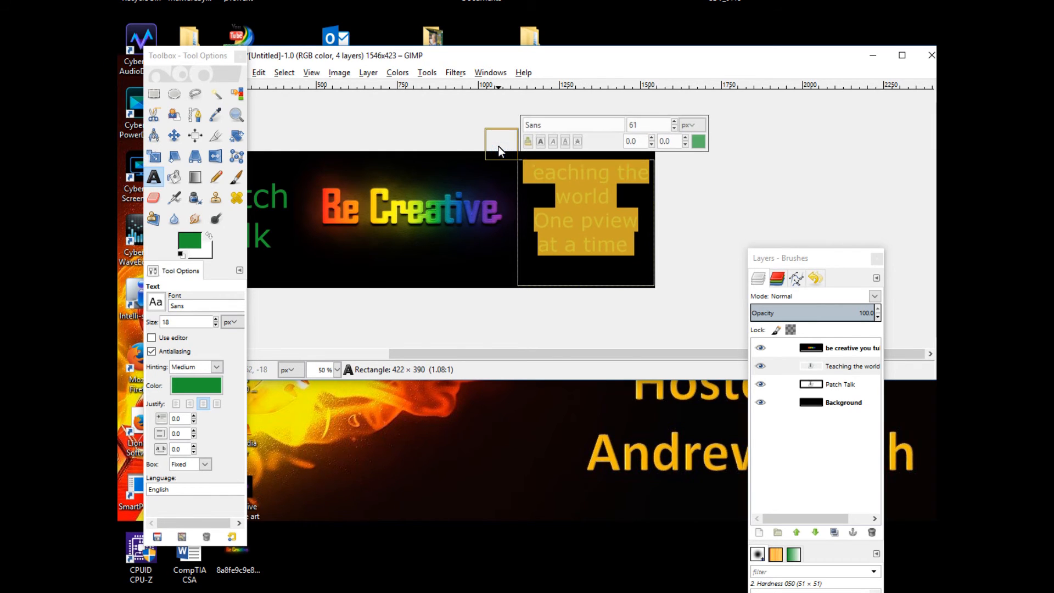
{"action": "left_click", "coordinate": [594, 225]}
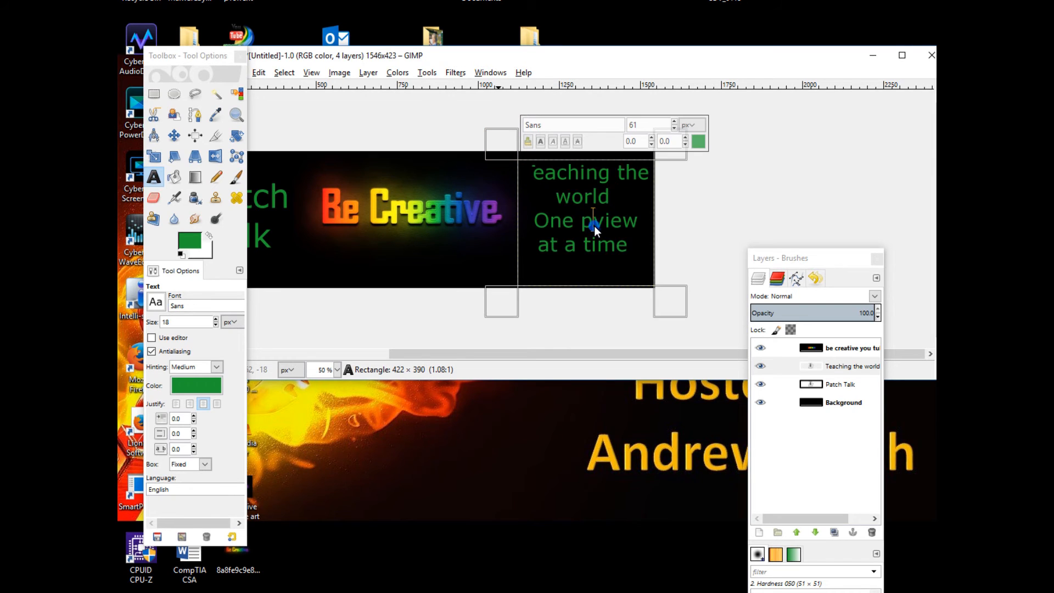
{"action": "key", "text": "BackSpace"}
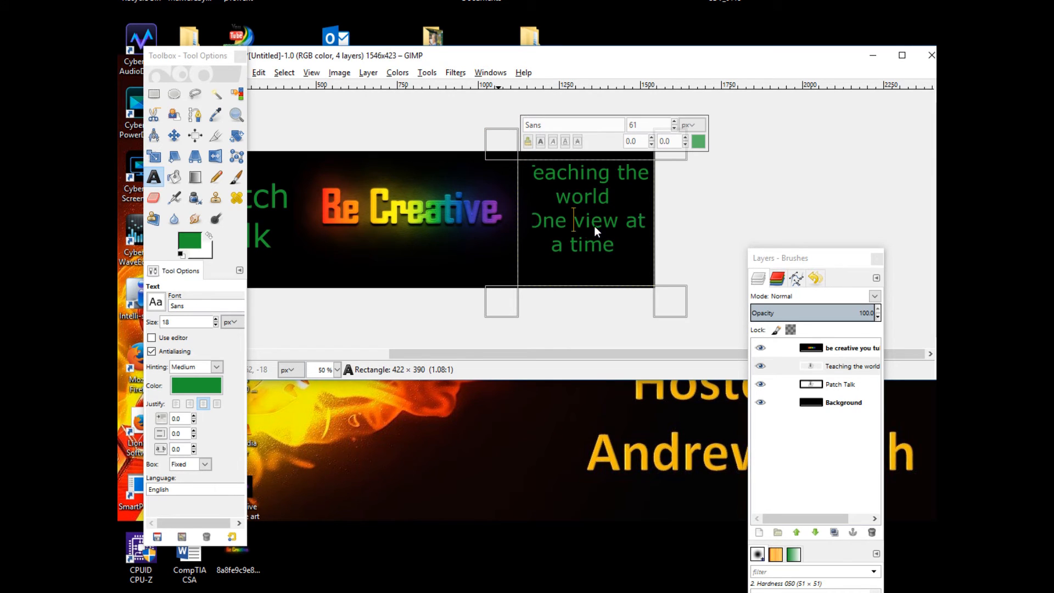
Add line breaks so the tagline reads 'Teaching', 'the world', 'One view', 'at a time' on four lines
{"action": "left_click", "coordinate": [623, 225]}
{"action": "key", "text": "Return"}
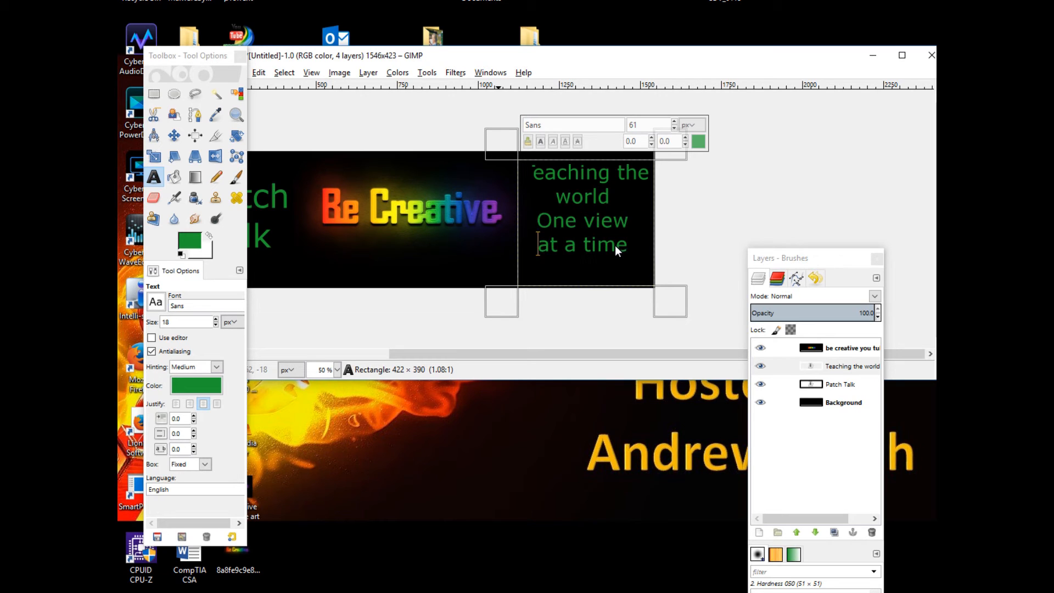
{"action": "key", "text": "Up"}
{"action": "key", "text": "Up"}
{"action": "key", "text": "Up"}
{"action": "key", "text": "Right"}
{"action": "key", "text": "Right"}
{"action": "key", "text": "Right"}
{"action": "key", "text": "Right"}
{"action": "key", "text": "Right"}
{"action": "key", "text": "Right"}
{"action": "key", "text": "Right"}
{"action": "key", "text": "Return"}
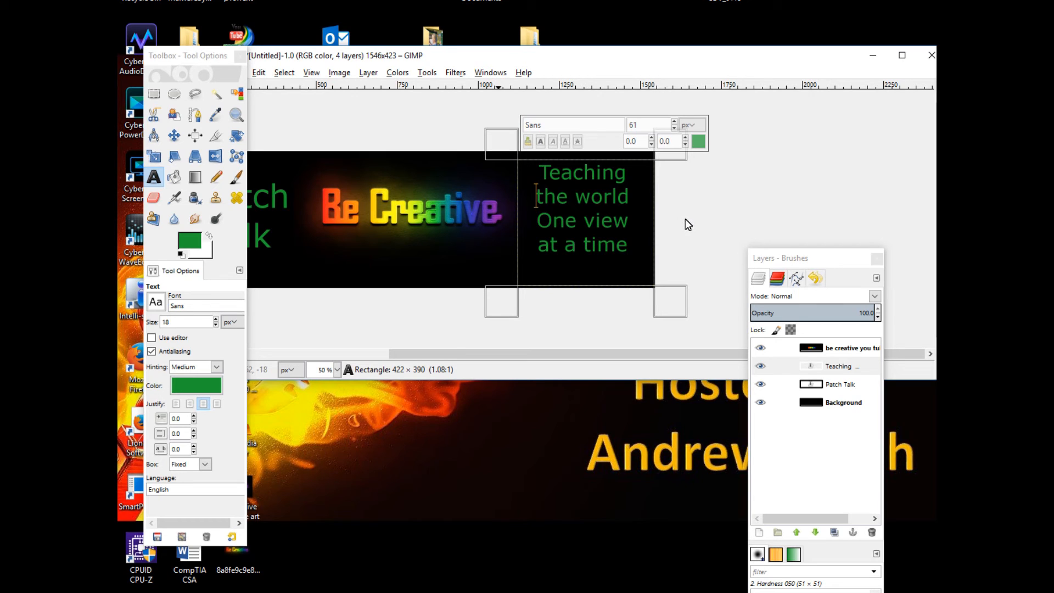
Try narrowing the tagline text box, then revert to the previous text layer state in the undo history
{"action": "left_click_drag", "start_coordinate": [683, 220], "coordinate": [638, 222]}
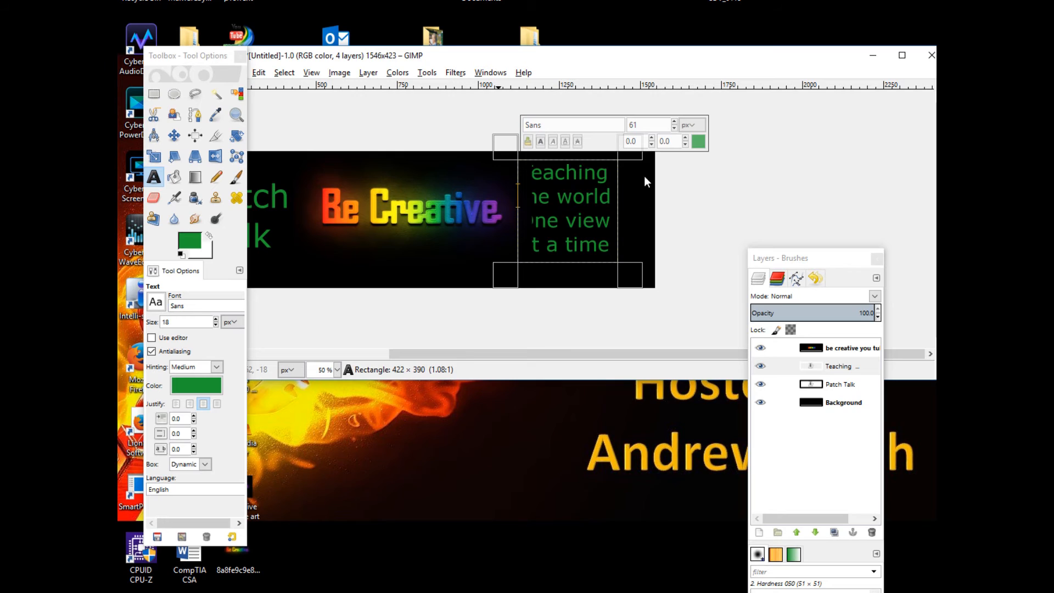
{"action": "left_click", "coordinate": [819, 277]}
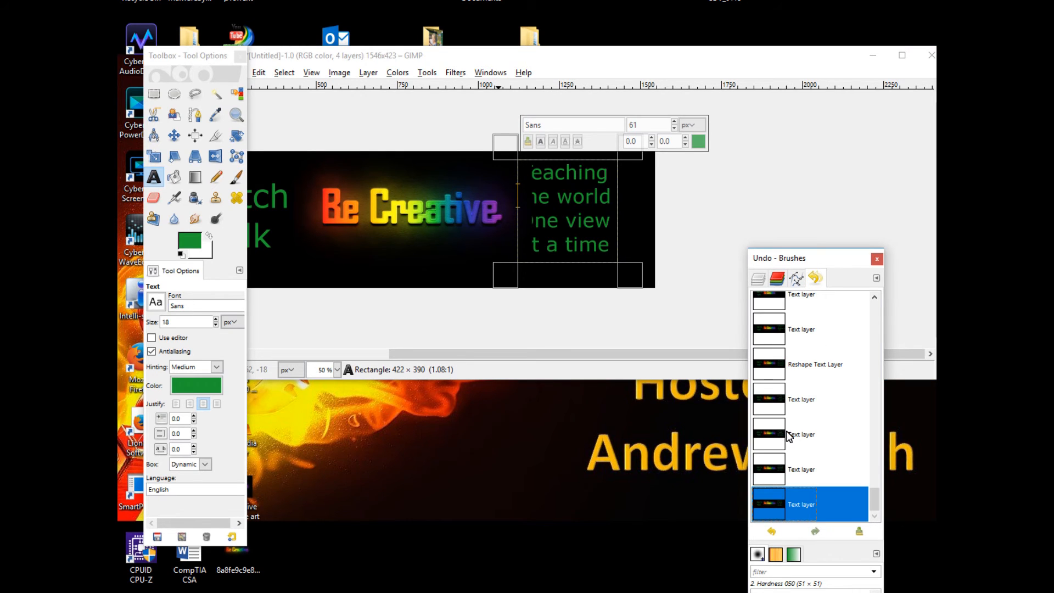
{"action": "left_click", "coordinate": [773, 469]}
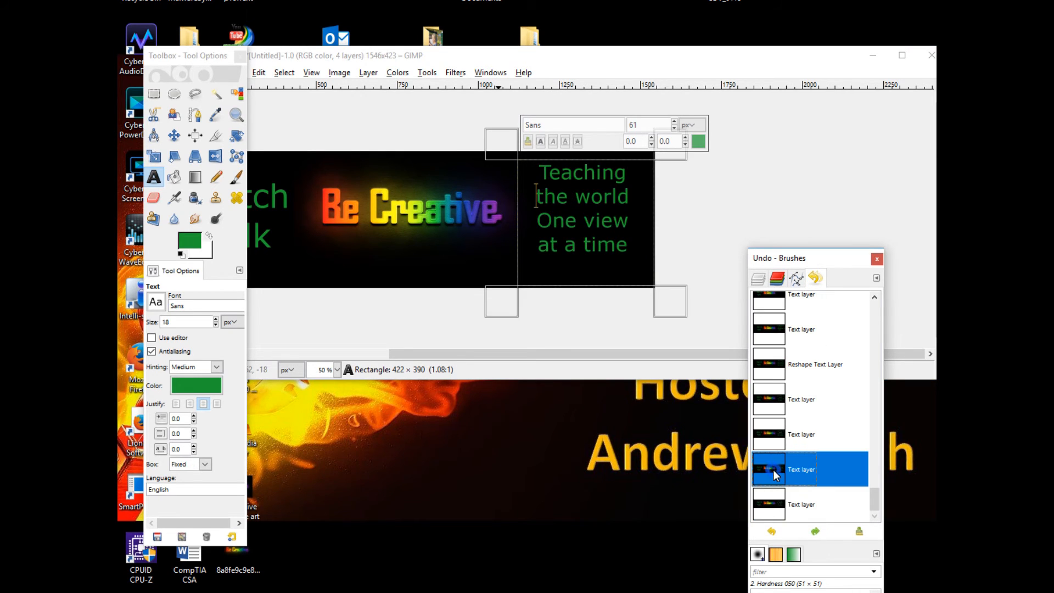
Select the Background layer in the layers list
{"action": "left_click", "coordinate": [619, 275]}
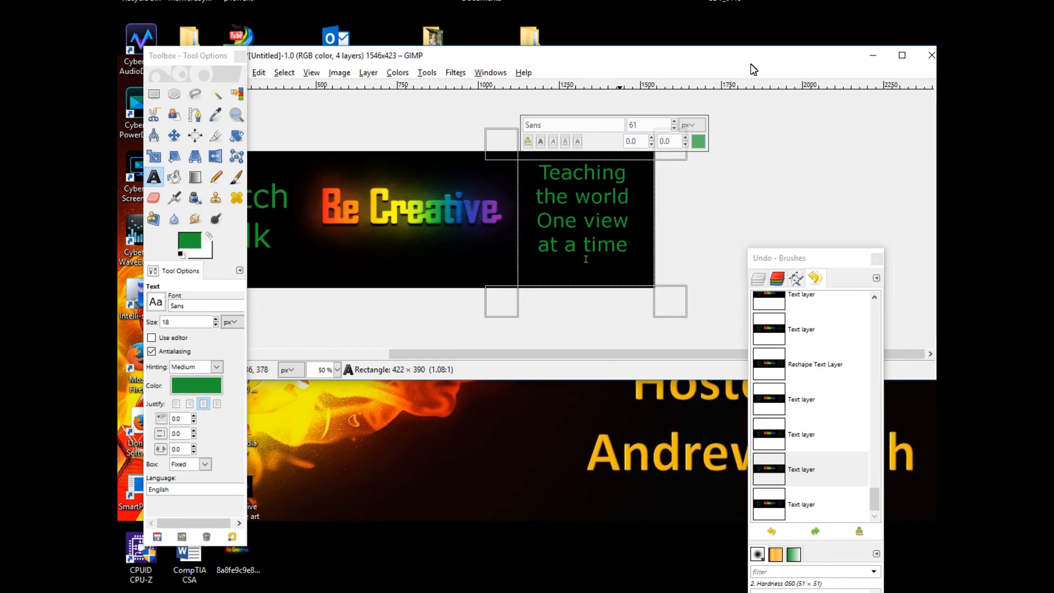
{"action": "left_click", "coordinate": [757, 278]}
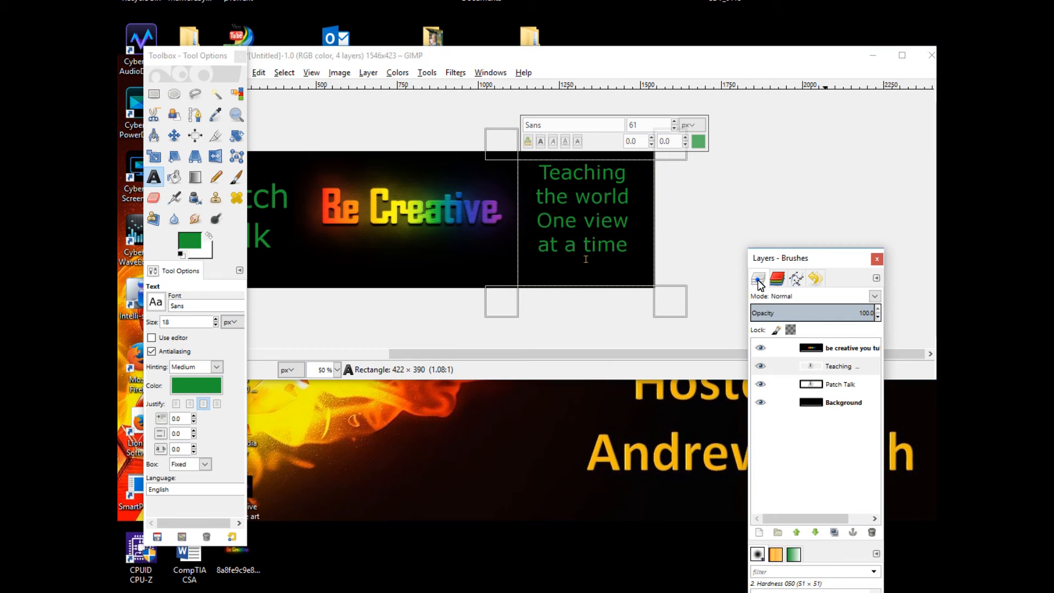
{"action": "left_click", "coordinate": [840, 404]}
{"action": "left_click_drag", "start_coordinate": [707, 51], "coordinate": [719, 69]}
{"action": "left_click_drag", "start_coordinate": [617, 373], "coordinate": [426, 351]}
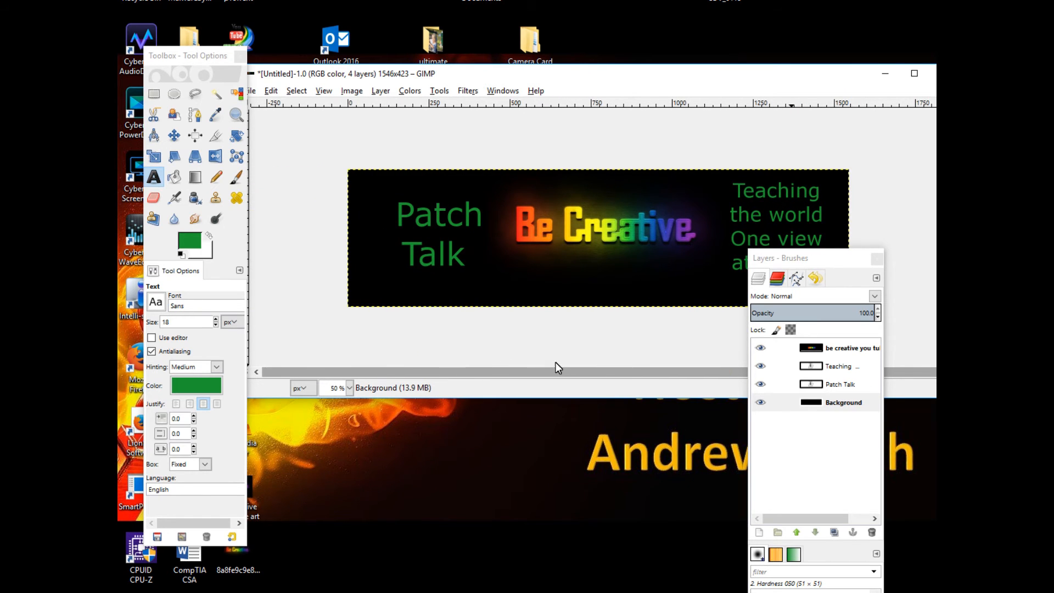
{"action": "left_click", "coordinate": [582, 373]}
{"action": "left_click", "coordinate": [628, 371]}
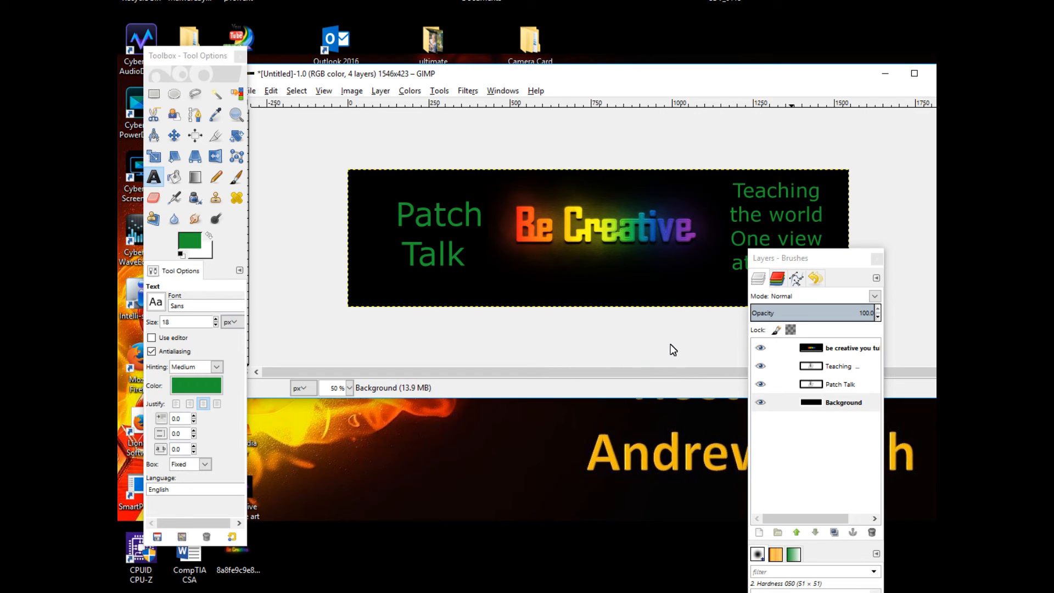
Export the image as 'You tube channel art.png' to the Desktop with the default PNG options
{"action": "left_click", "coordinate": [252, 92]}
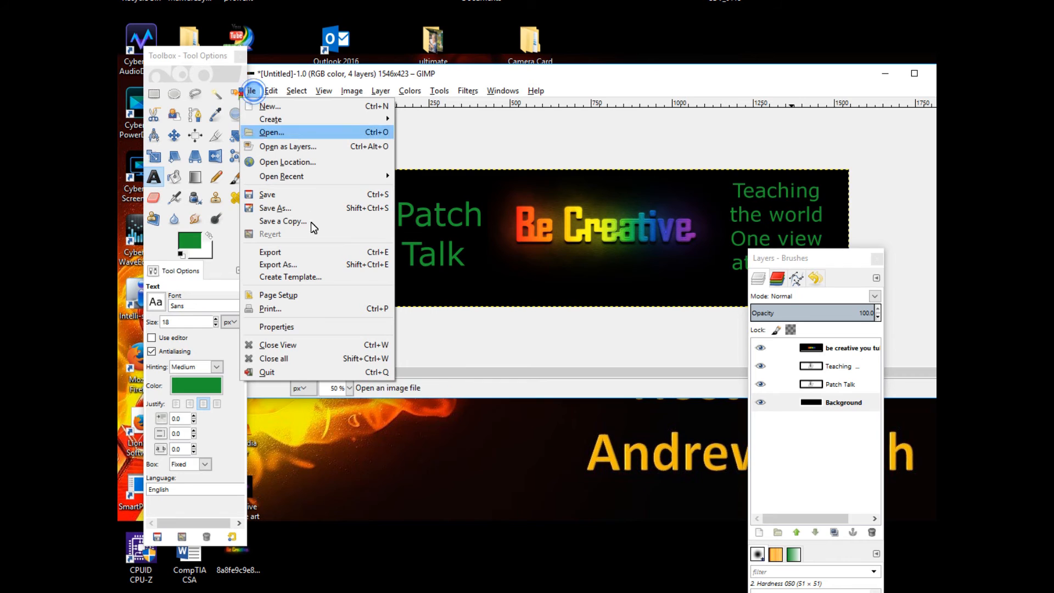
{"action": "left_click", "coordinate": [319, 251]}
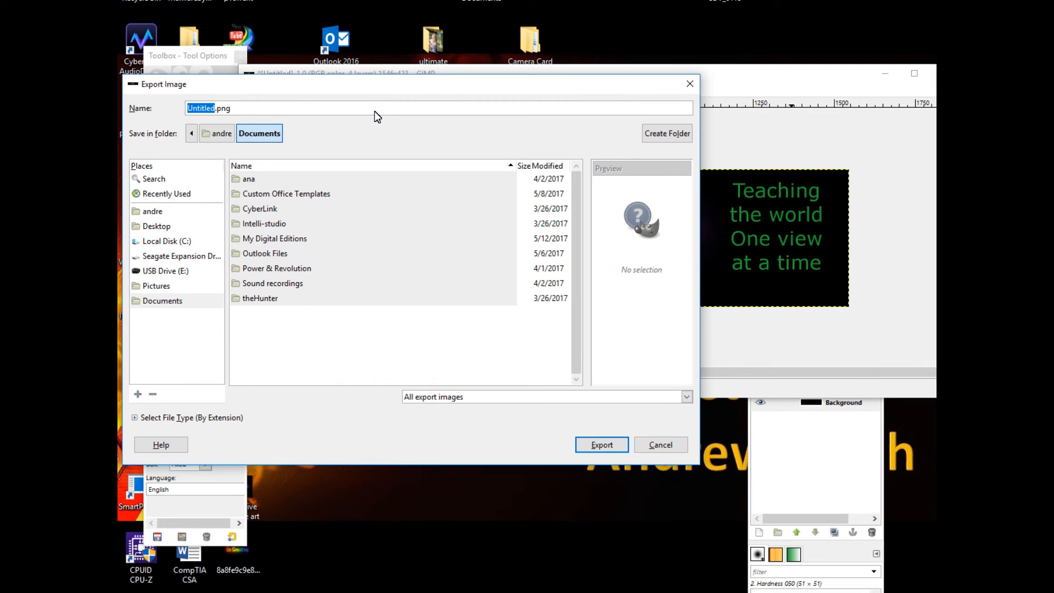
{"action": "type", "text": "You tube channal"}
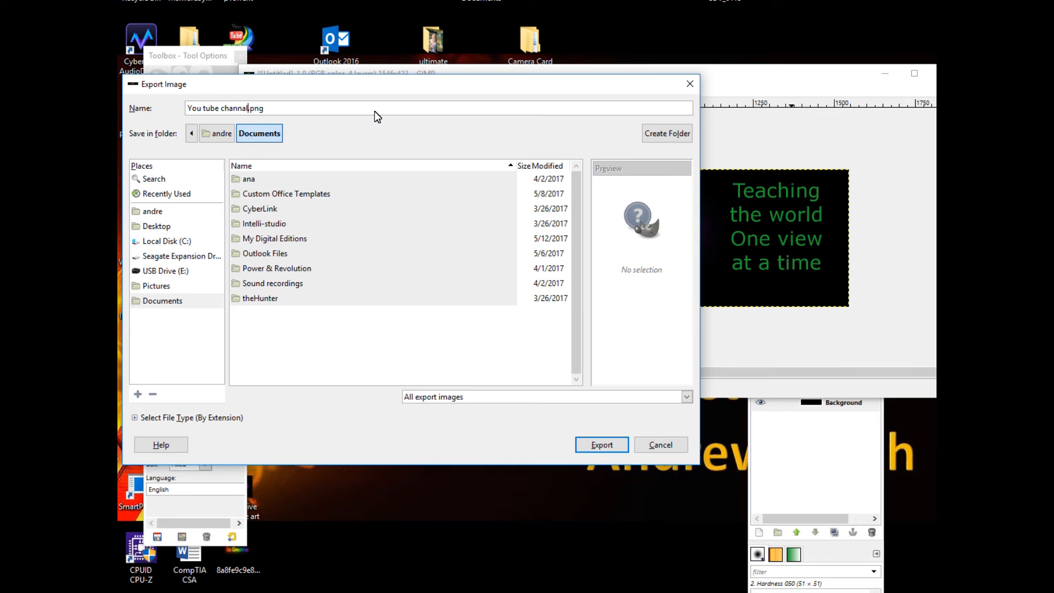
{"action": "key", "text": "BackSpace"}
{"action": "key", "text": "BackSpace"}
{"action": "type", "text": "el art"}
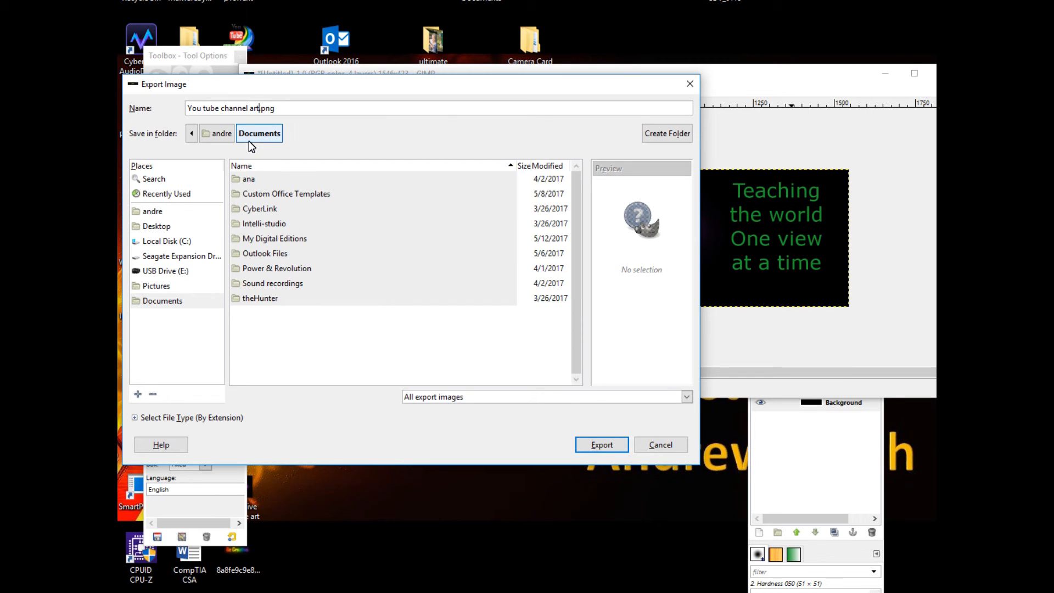
{"action": "left_click", "coordinate": [168, 226]}
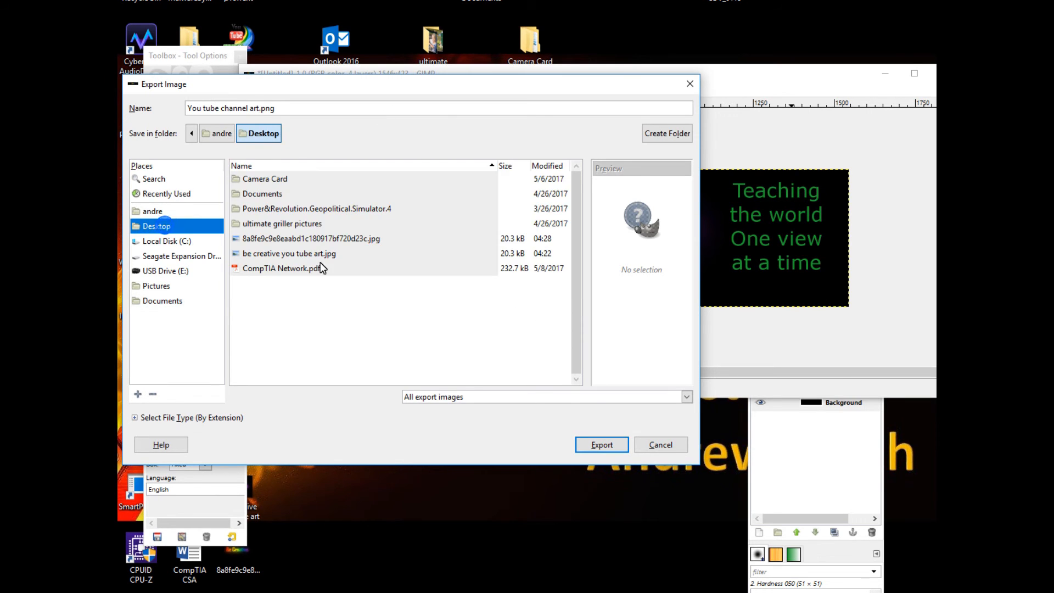
{"action": "left_click", "coordinate": [599, 446]}
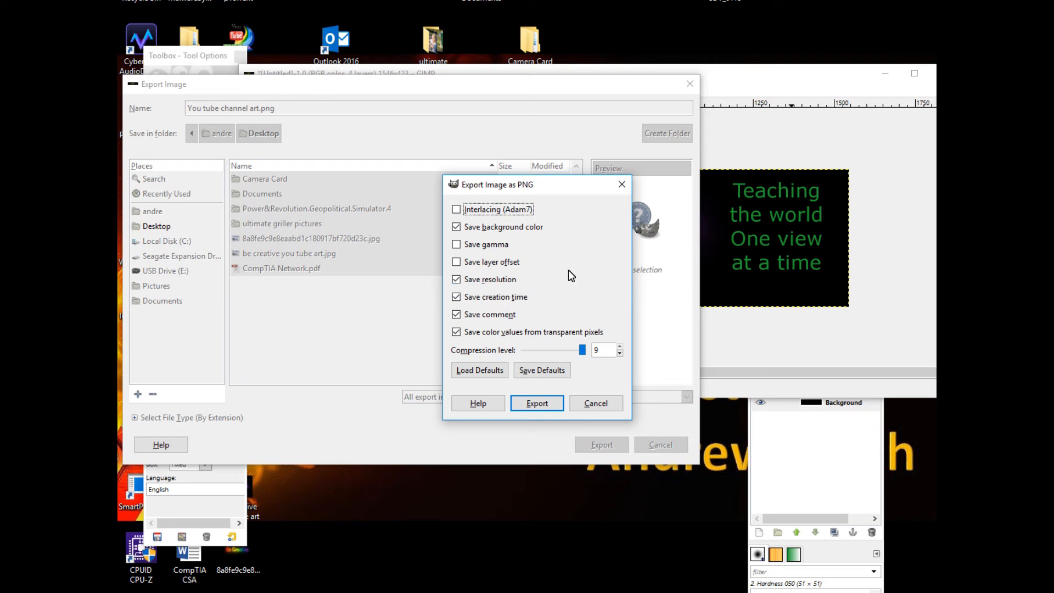
{"action": "left_click", "coordinate": [535, 403]}
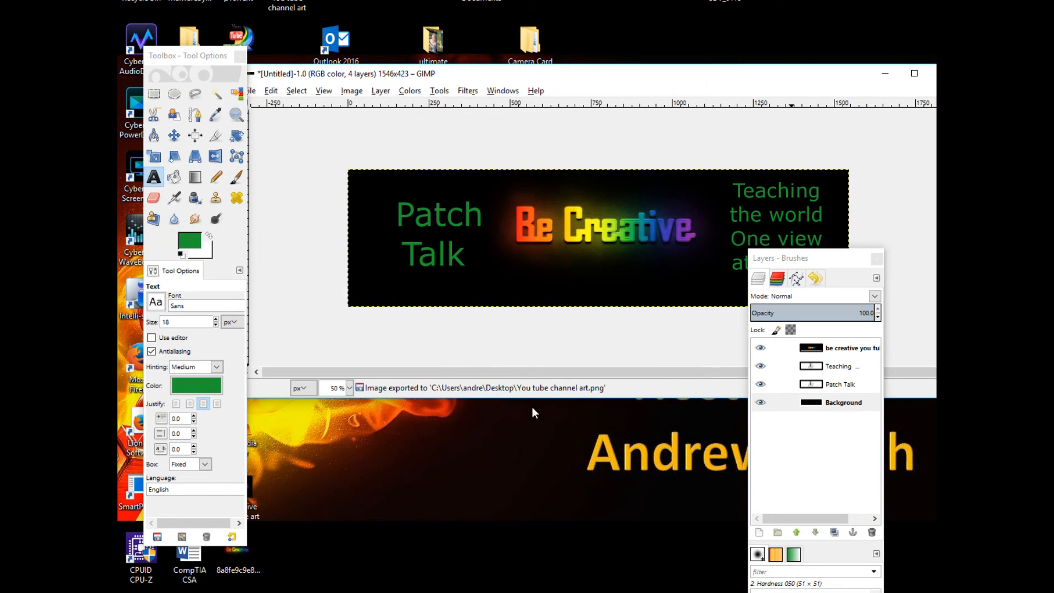
Close the image, saving it as 'You tube channel art.xcf' in Documents
{"action": "left_click", "coordinate": [933, 73]}
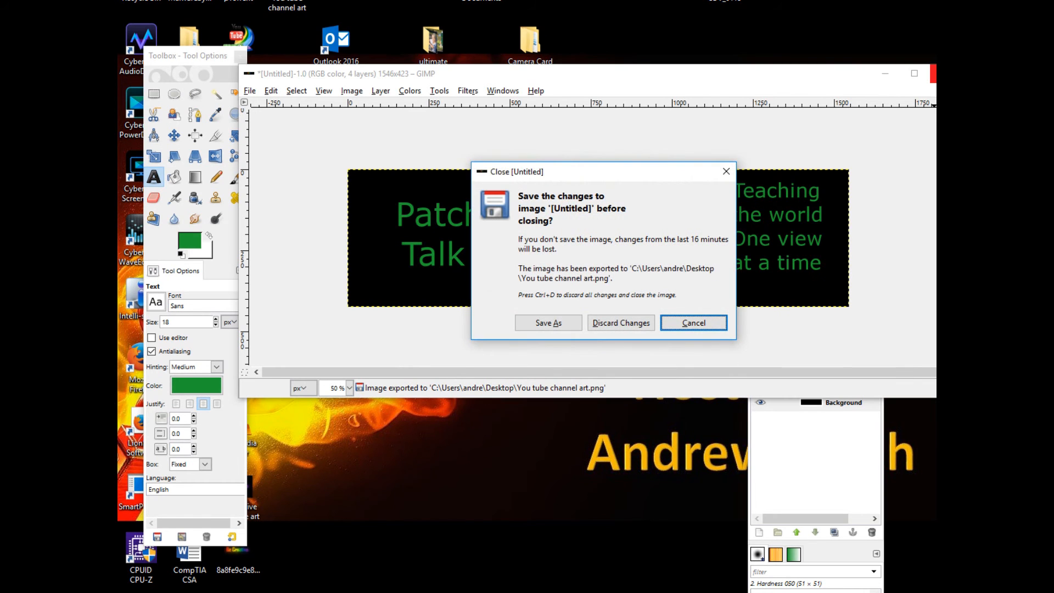
{"action": "left_click", "coordinate": [551, 327]}
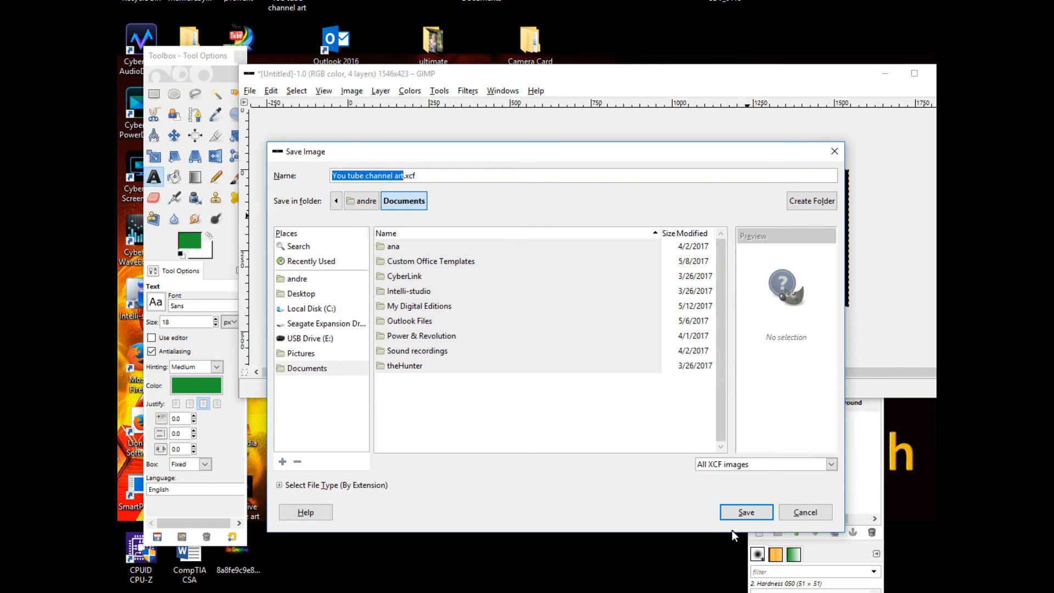
{"action": "left_click", "coordinate": [760, 513]}
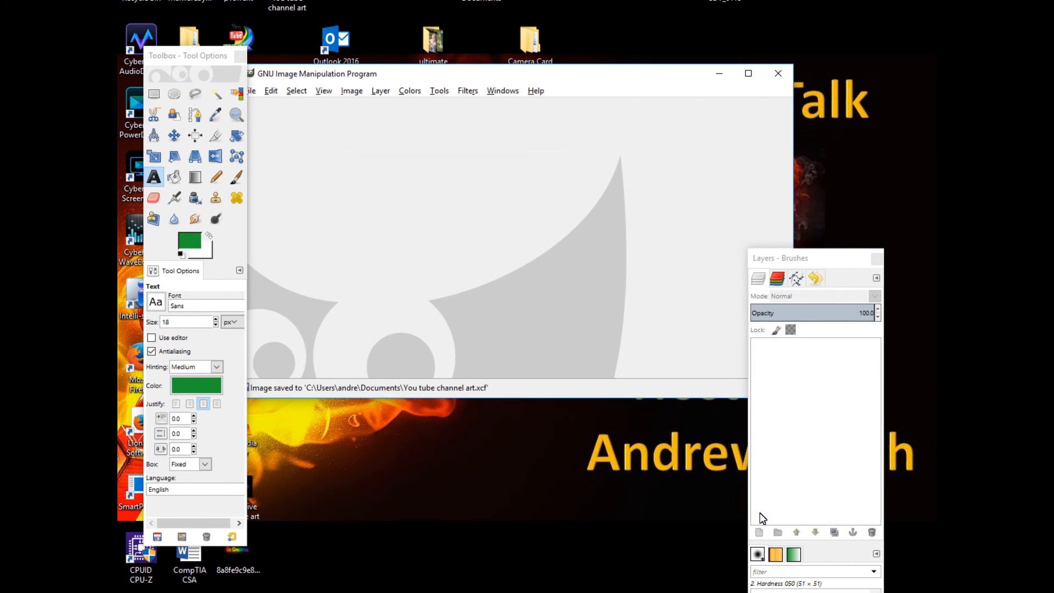
Quit GIMP and switch to the YouTube channel page in the browser
{"action": "left_click", "coordinate": [779, 73]}
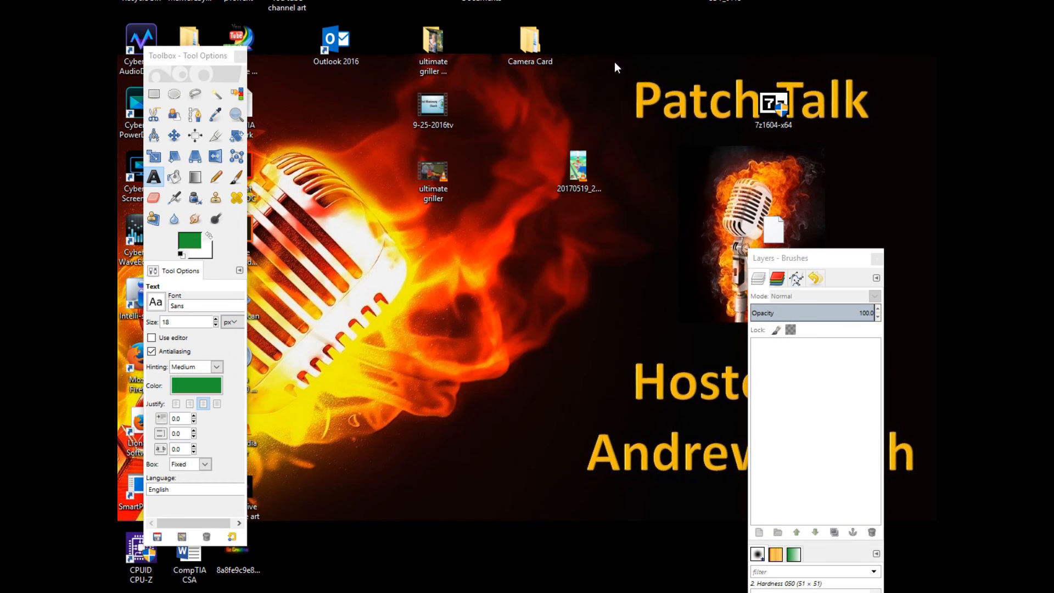
{"action": "left_click", "coordinate": [241, 58]}
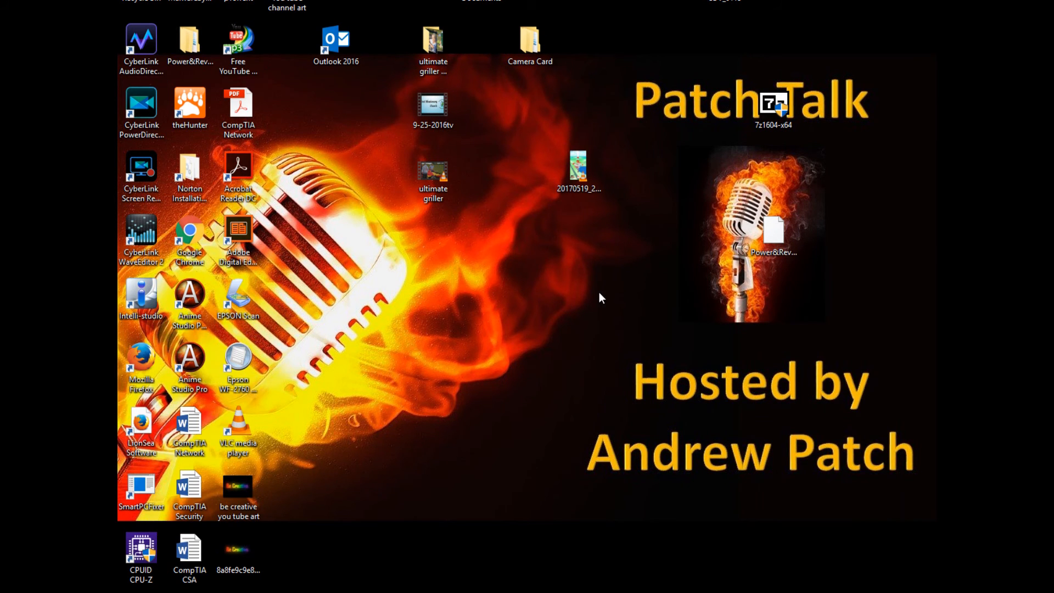
{"action": "mouse_move", "coordinate": [461, 590]}
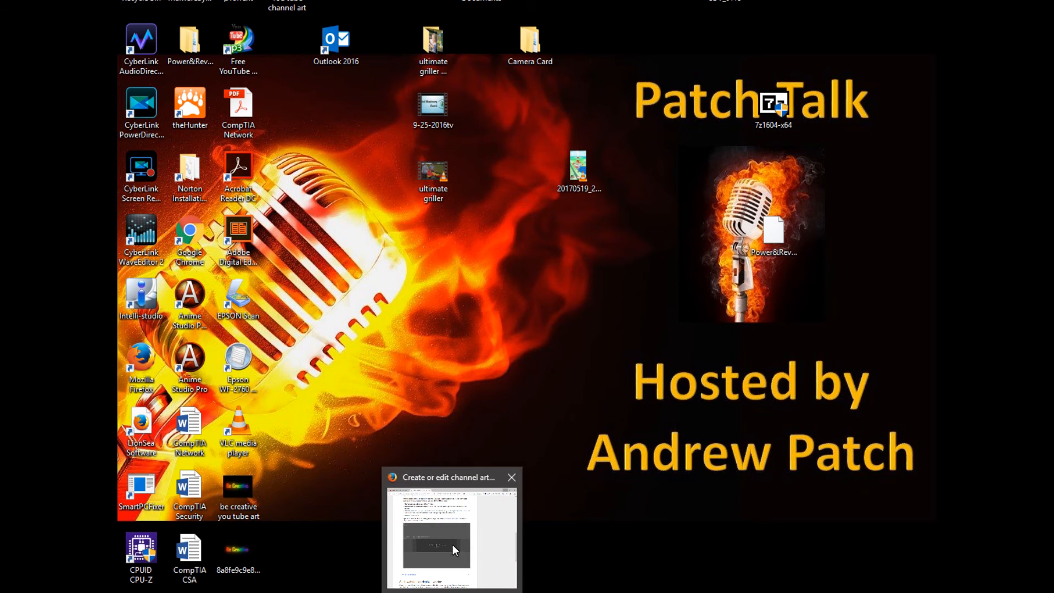
{"action": "left_click", "coordinate": [434, 497]}
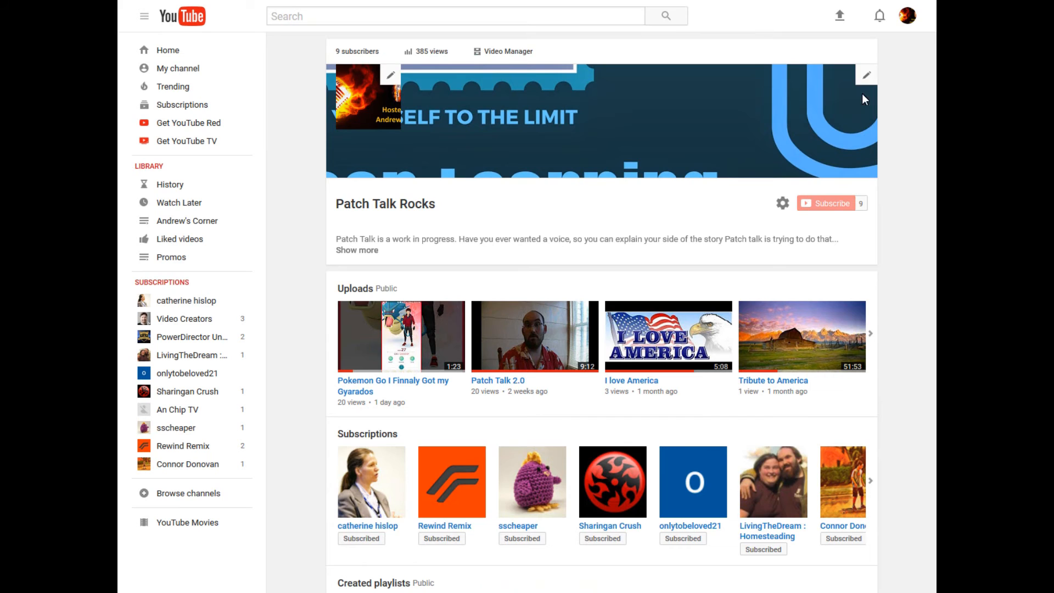
Try to upload 'You tube channel art' from the Desktop as the channel art, then dismiss the notice
{"action": "left_click", "coordinate": [866, 75]}
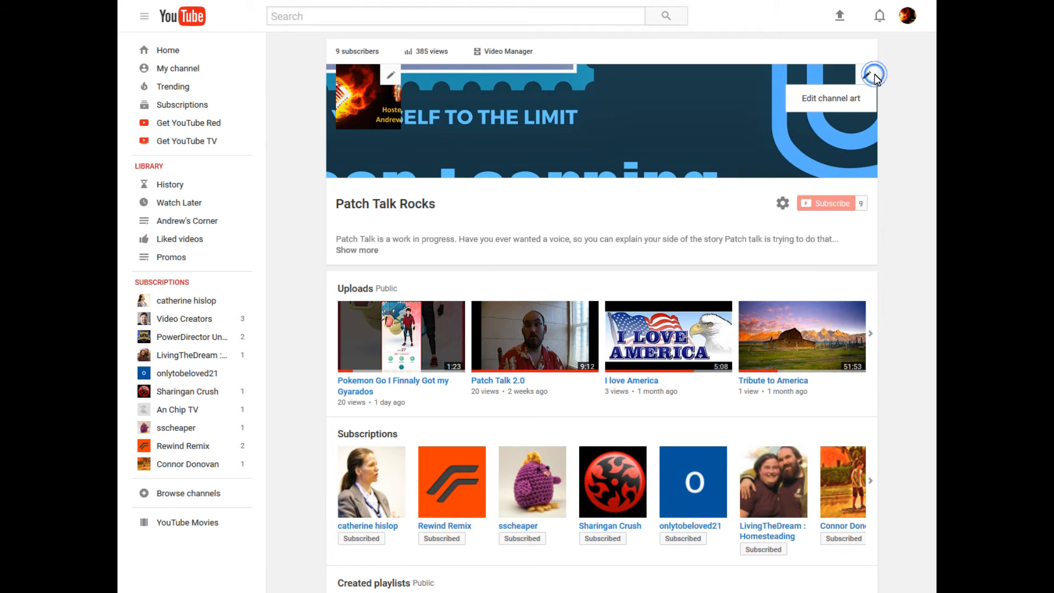
{"action": "left_click", "coordinate": [856, 105]}
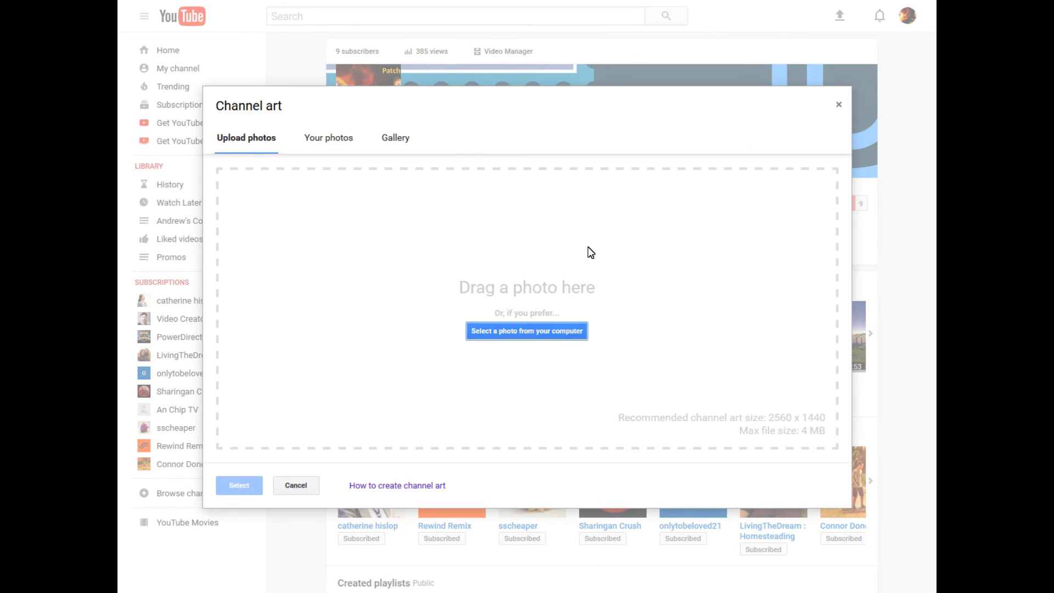
{"action": "left_click", "coordinate": [515, 333]}
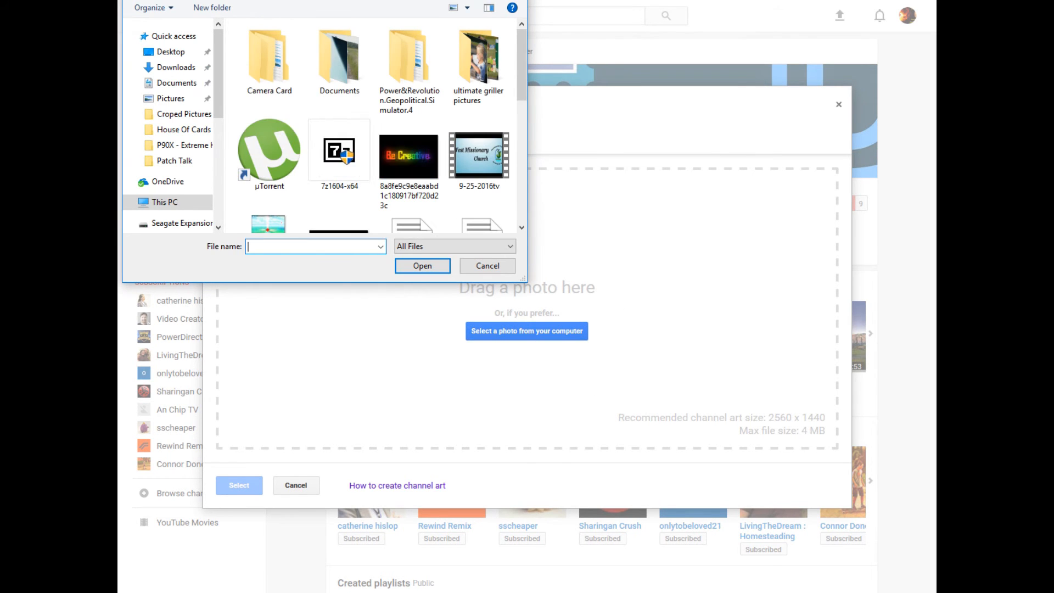
{"action": "left_click_drag", "start_coordinate": [525, 68], "coordinate": [516, 203]}
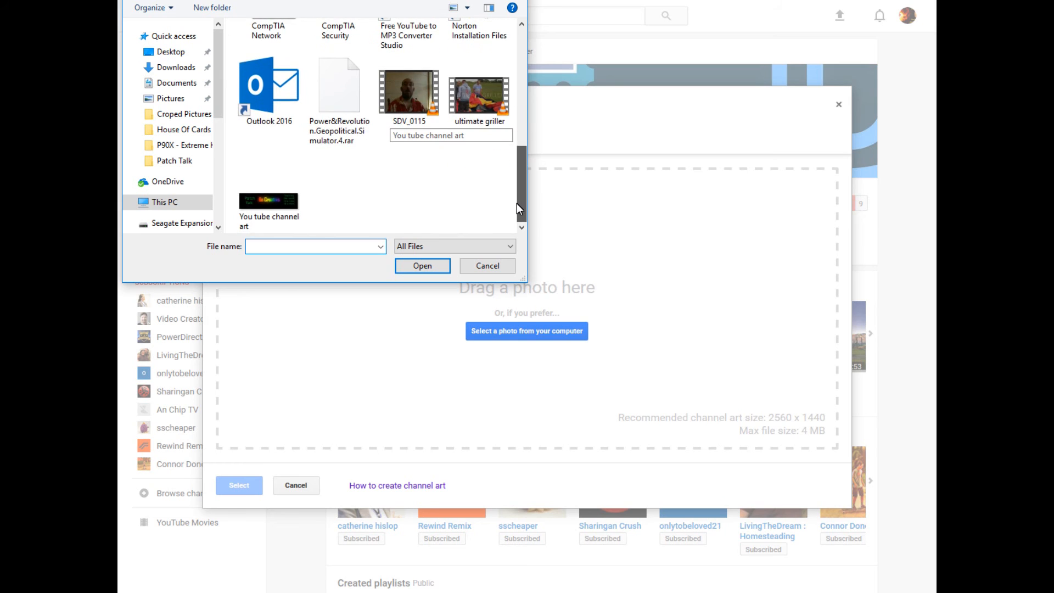
{"action": "left_click", "coordinate": [278, 200]}
{"action": "left_click", "coordinate": [421, 266]}
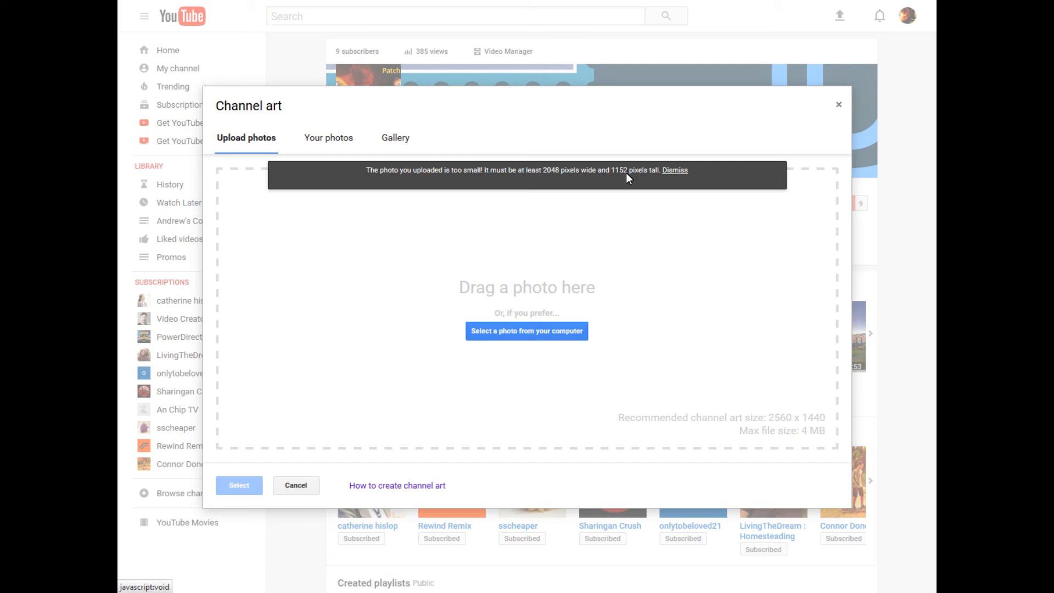
{"action": "left_click", "coordinate": [679, 172]}
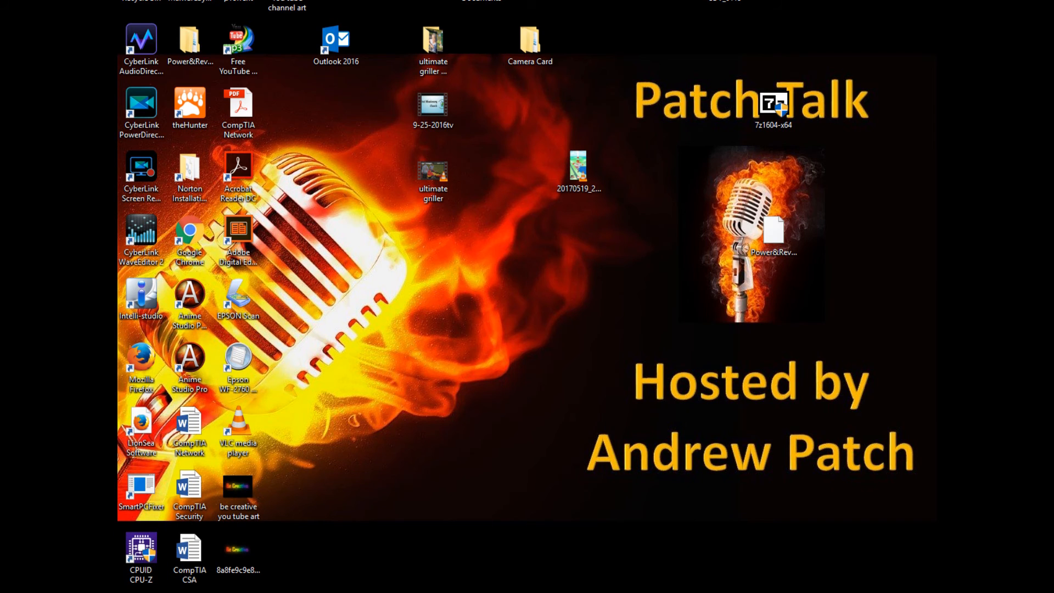
Launch GIMP 2 from the Start menu
{"action": "key", "text": "super"}
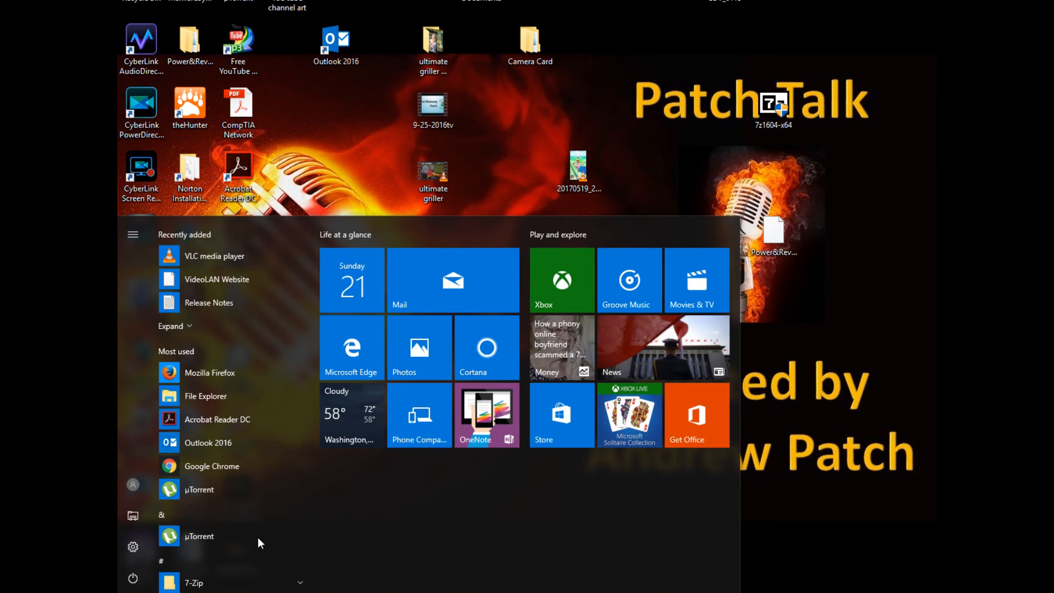
{"action": "scroll", "coordinate": [311, 254], "scroll_direction": "down", "scroll_amount": 3}
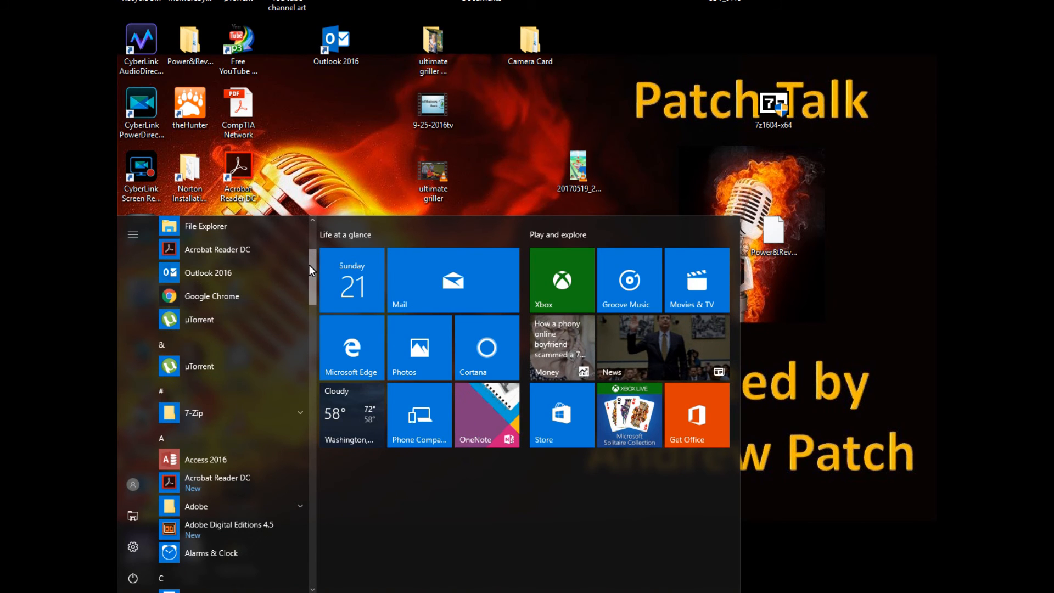
{"action": "left_click_drag", "start_coordinate": [308, 265], "coordinate": [302, 360]}
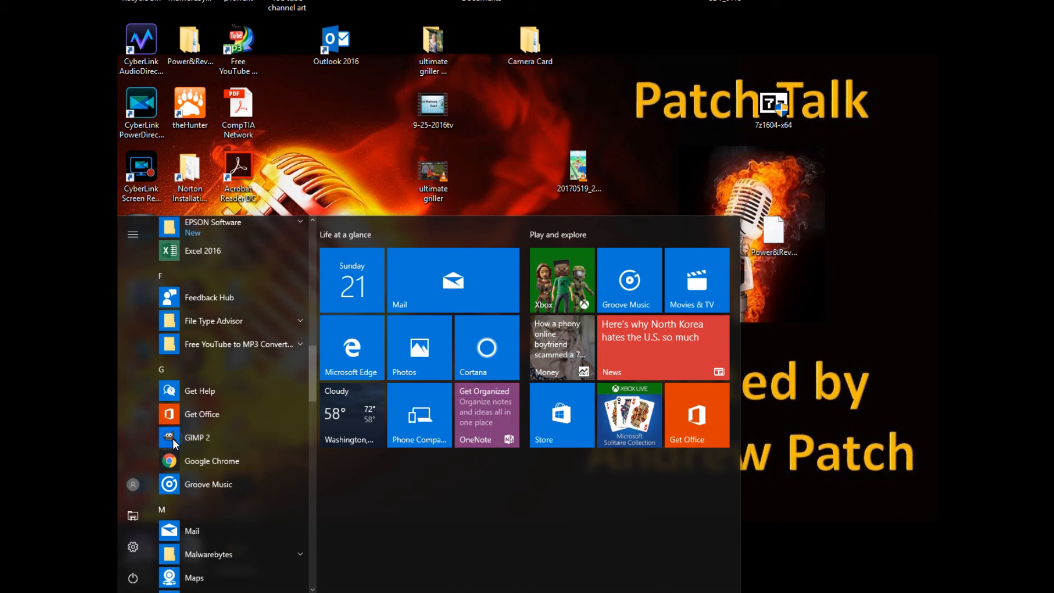
{"action": "left_click", "coordinate": [173, 438]}
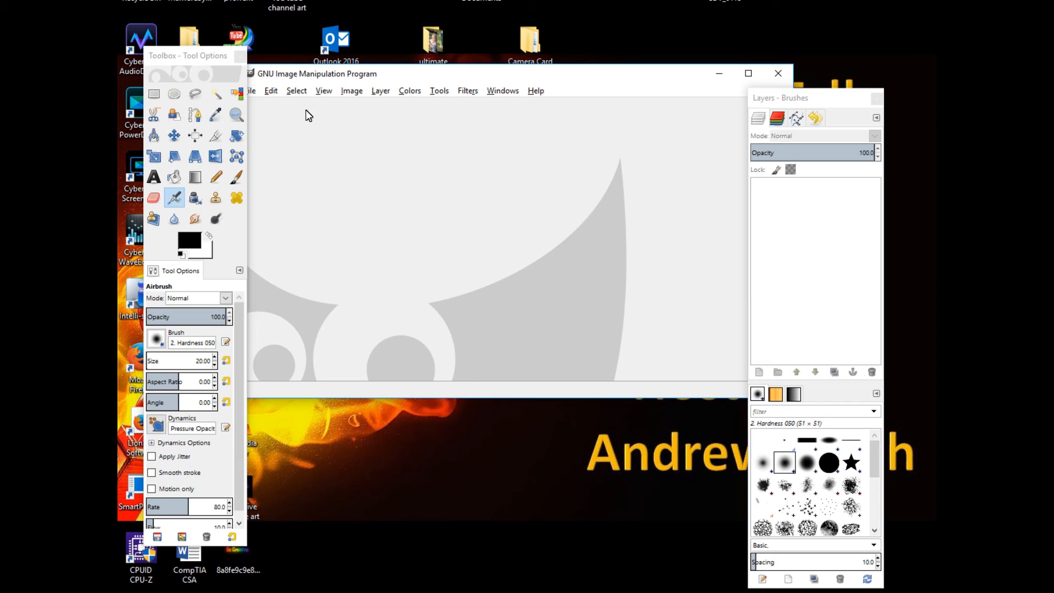
Create a new 2048 x 1152 px image, checking the minimum channel art upload size on the YouTube help page
{"action": "left_click", "coordinate": [252, 93]}
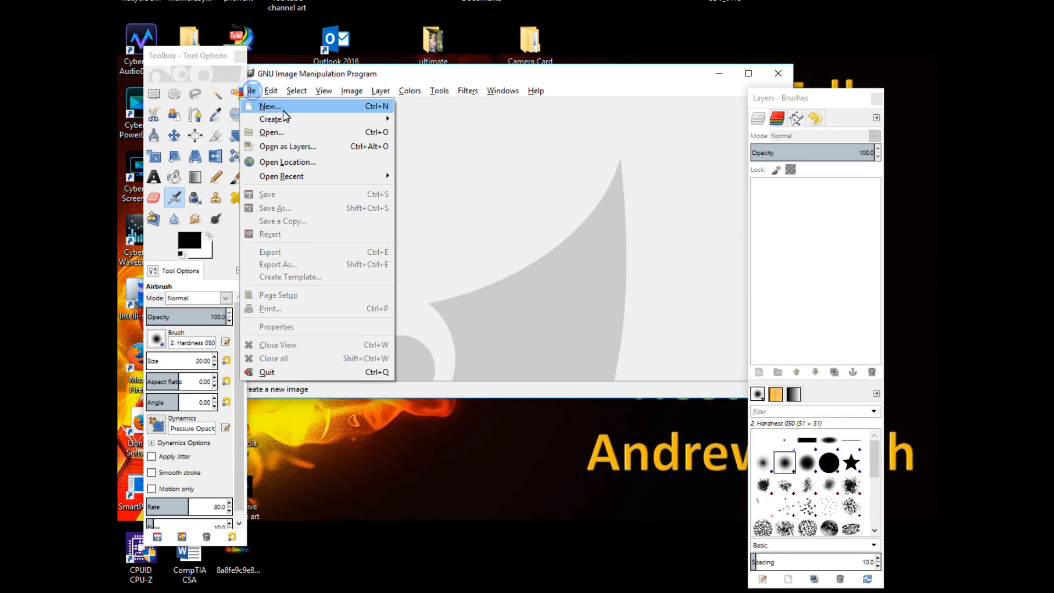
{"action": "mouse_move", "coordinate": [300, 124]}
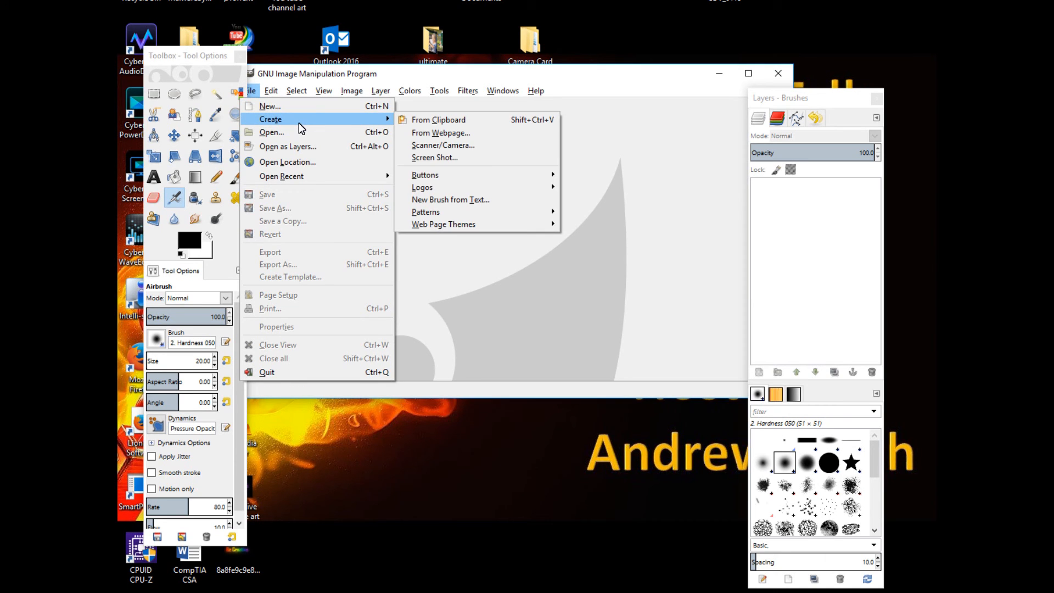
{"action": "left_click", "coordinate": [311, 121]}
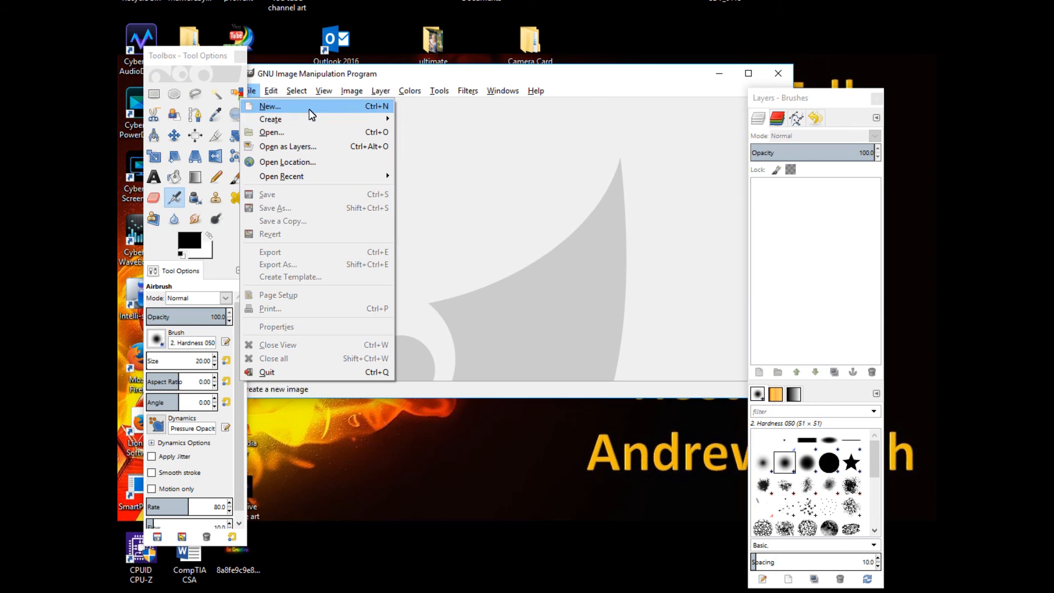
{"action": "left_click", "coordinate": [308, 107]}
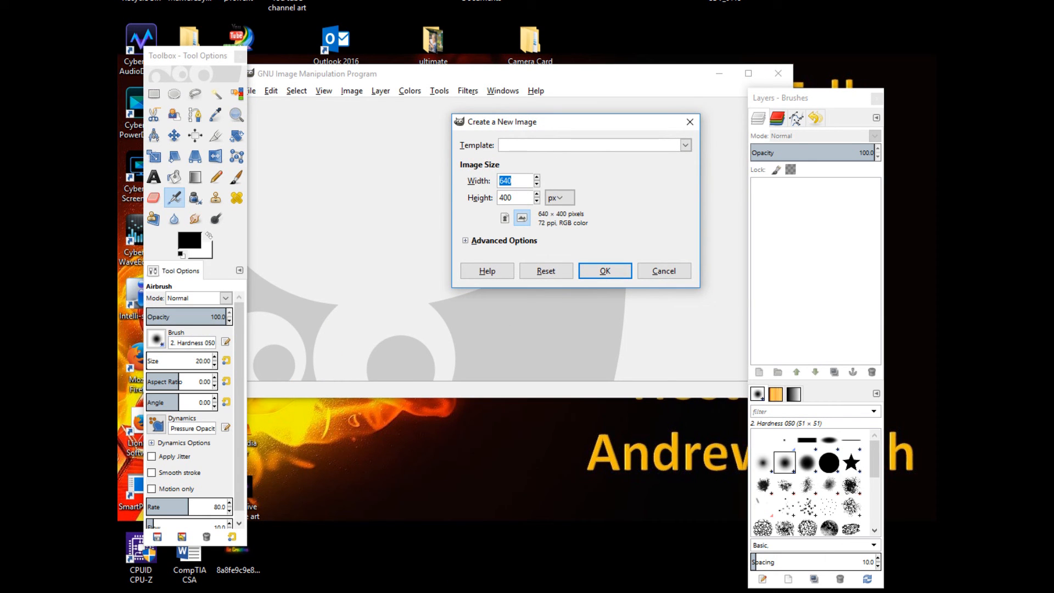
{"action": "left_click", "coordinate": [452, 590]}
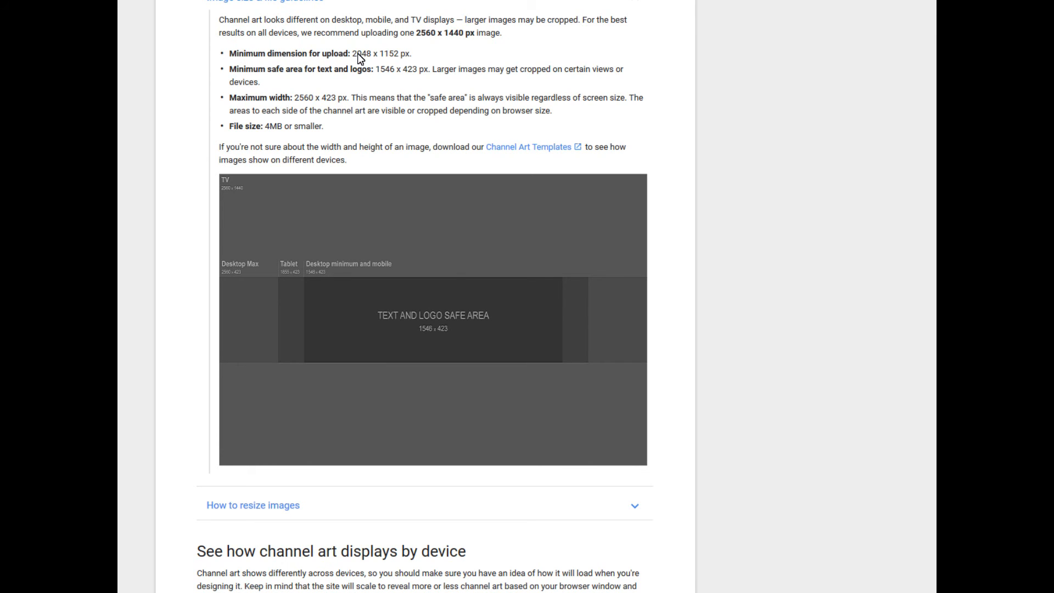
{"action": "left_click_drag", "start_coordinate": [352, 53], "coordinate": [400, 59]}
{"action": "left_click", "coordinate": [494, 592]}
{"action": "left_click", "coordinate": [565, 287]}
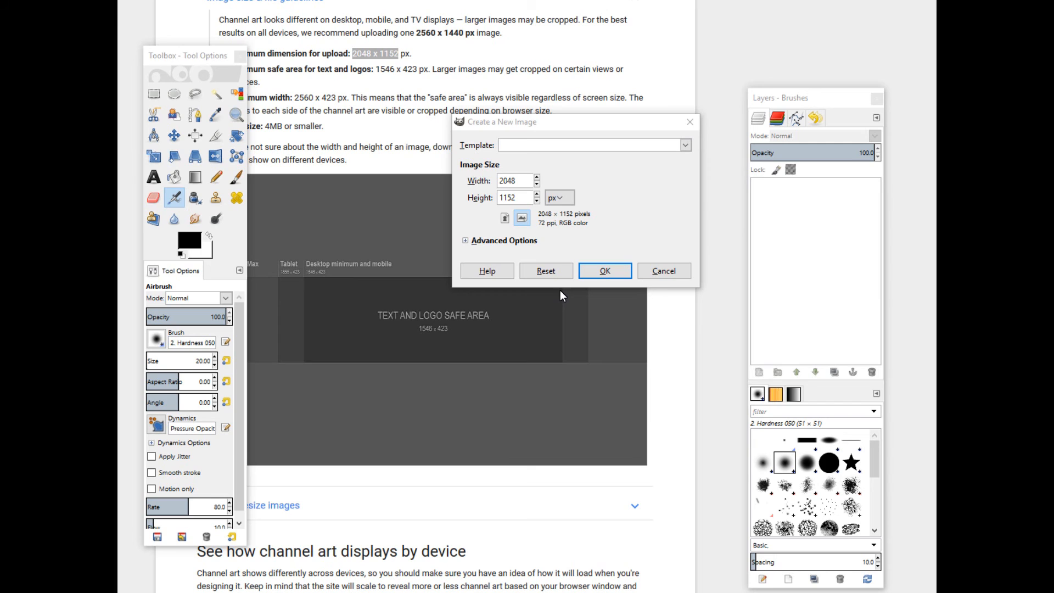
{"action": "left_click", "coordinate": [603, 271]}
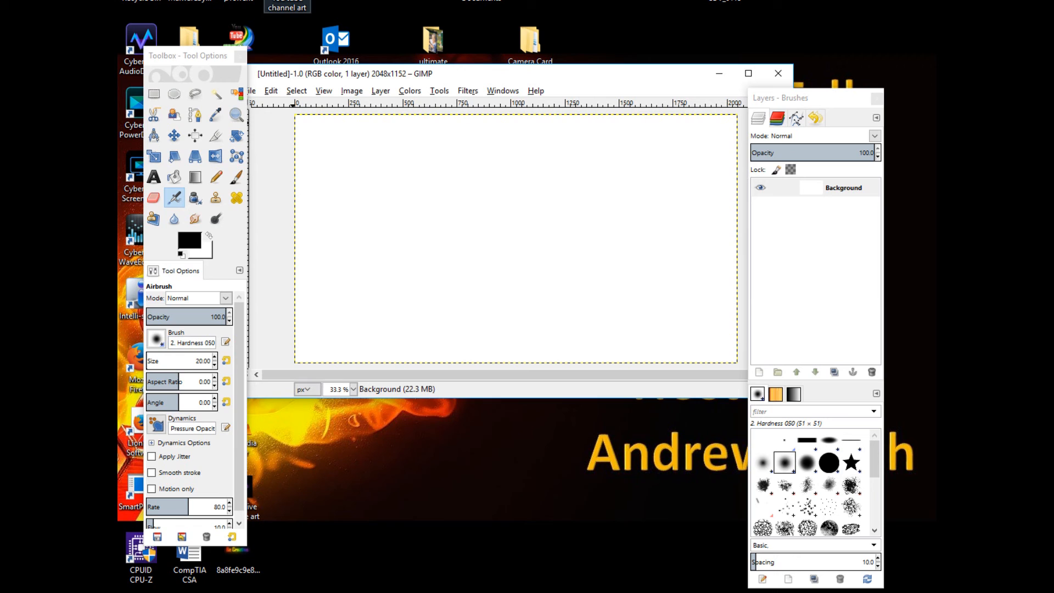
Drop 'You tube channel art.png' onto the canvas as a layer and scale it to about 2050 x 1164 px to fill the image
{"action": "left_click_drag", "start_coordinate": [407, 209], "coordinate": [406, 210]}
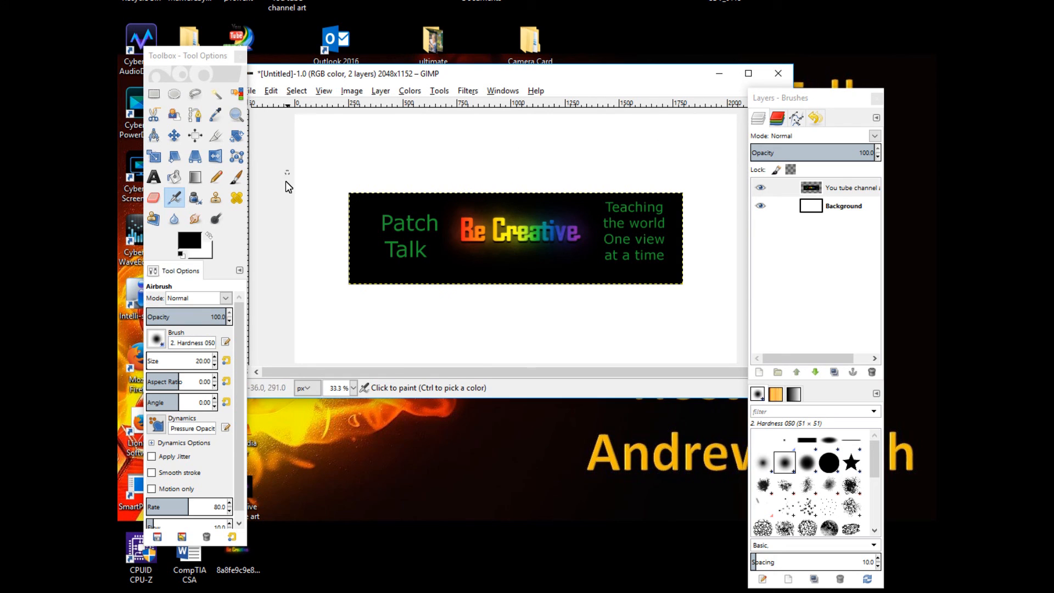
{"action": "left_click", "coordinate": [155, 157]}
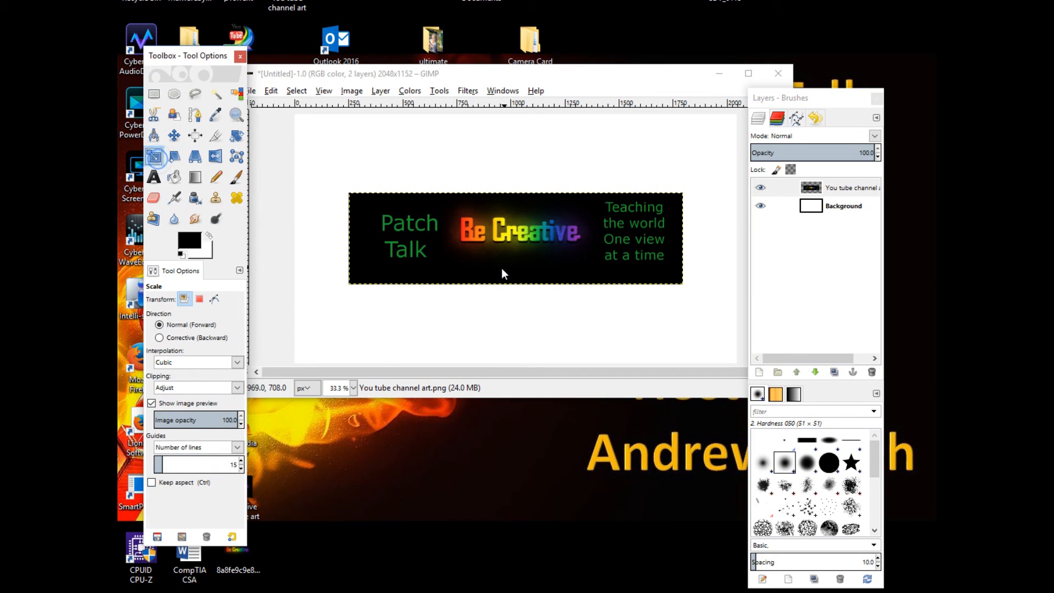
{"action": "left_click", "coordinate": [500, 269]}
{"action": "left_click_drag", "start_coordinate": [345, 294], "coordinate": [290, 371]}
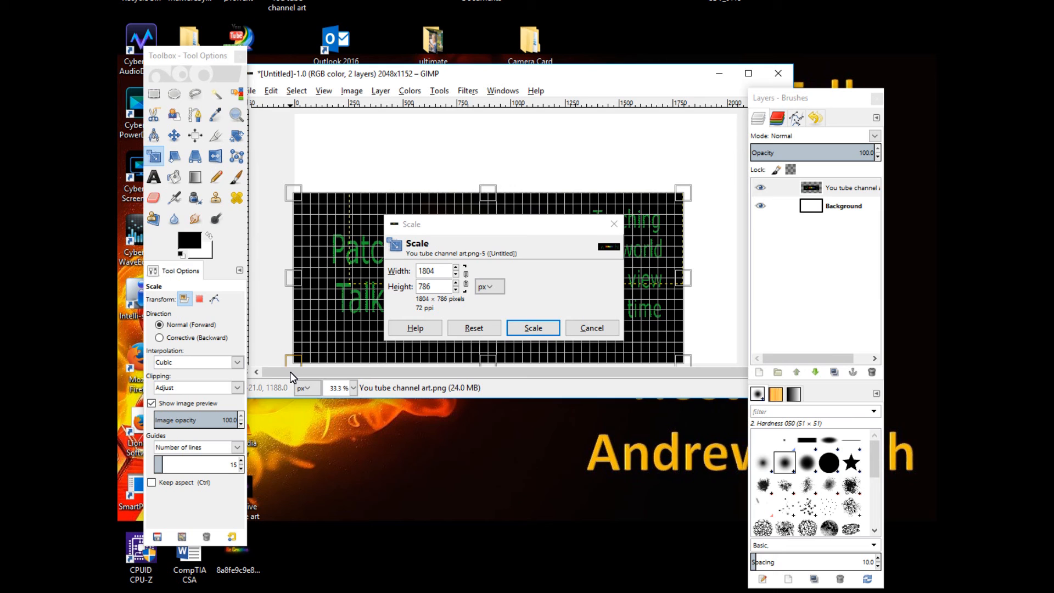
{"action": "left_click_drag", "start_coordinate": [291, 190], "coordinate": [290, 108]}
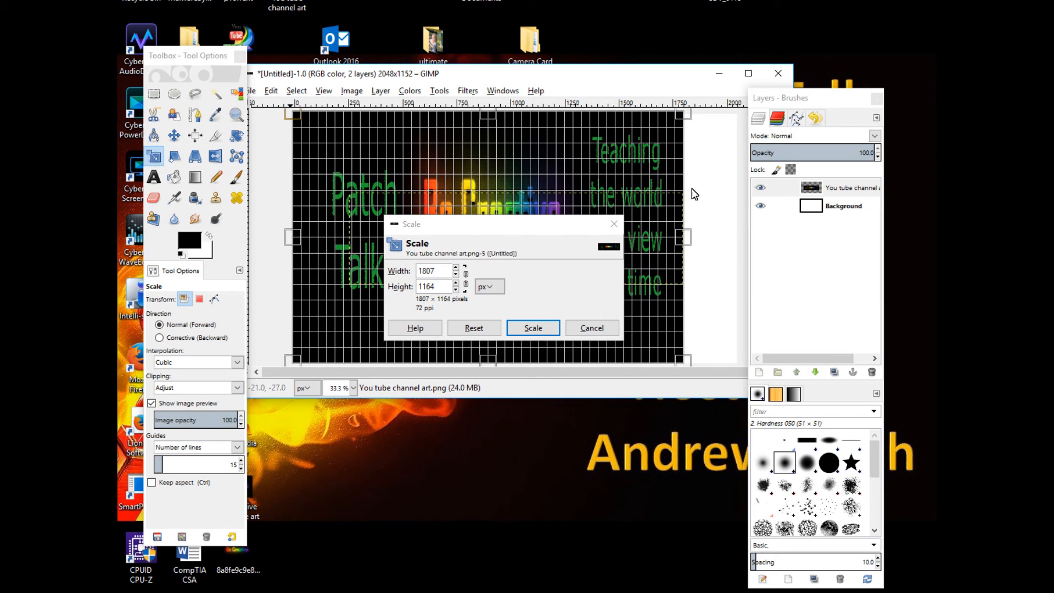
{"action": "left_click_drag", "start_coordinate": [683, 239], "coordinate": [736, 240]}
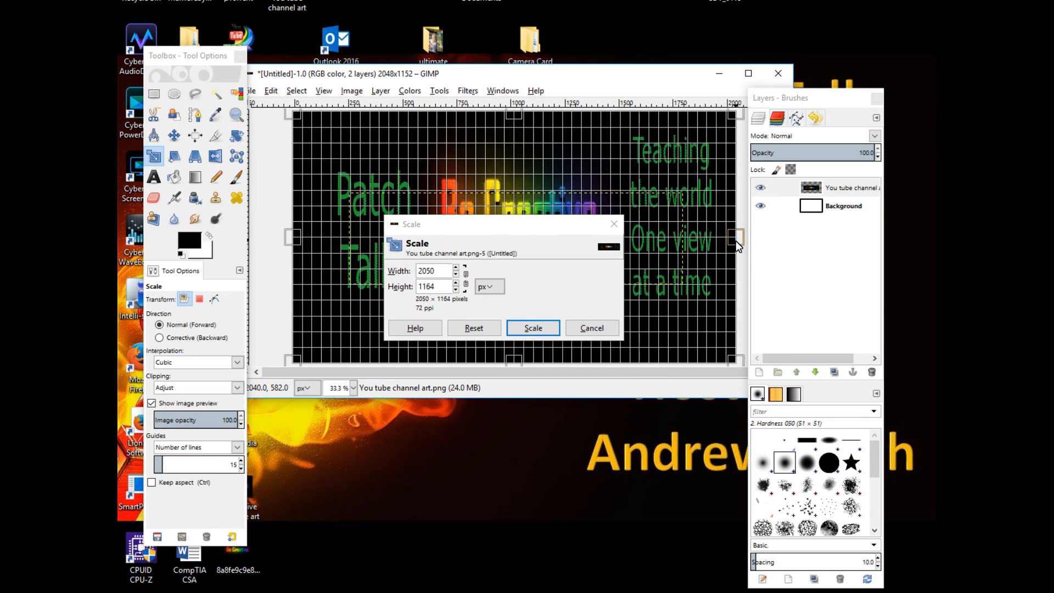
{"action": "left_click", "coordinate": [531, 329]}
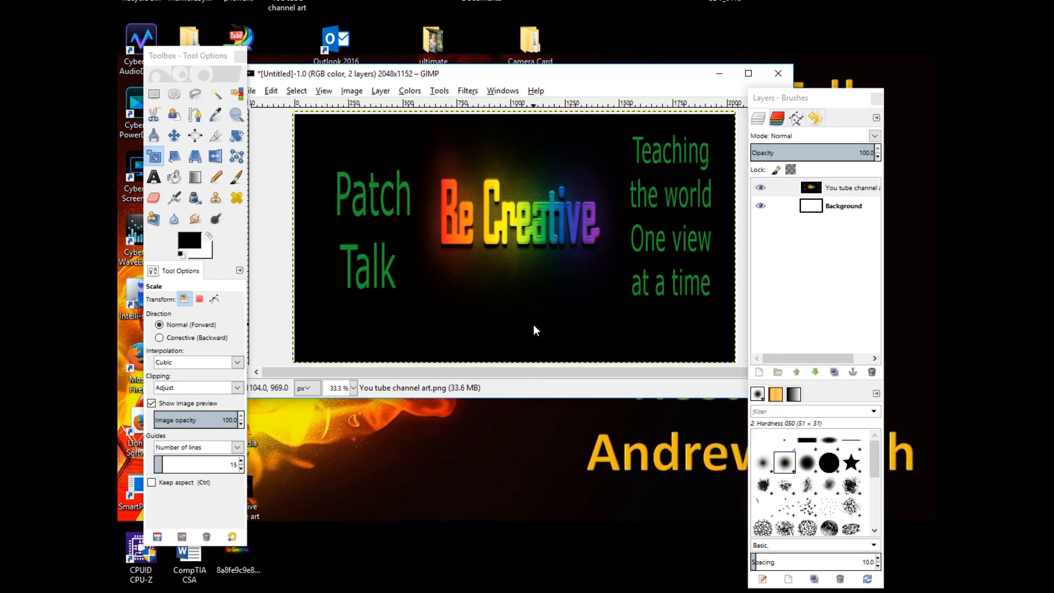
Export the image to the Desktop as 'you tube art.png' with default PNG settings
{"action": "left_click", "coordinate": [253, 91]}
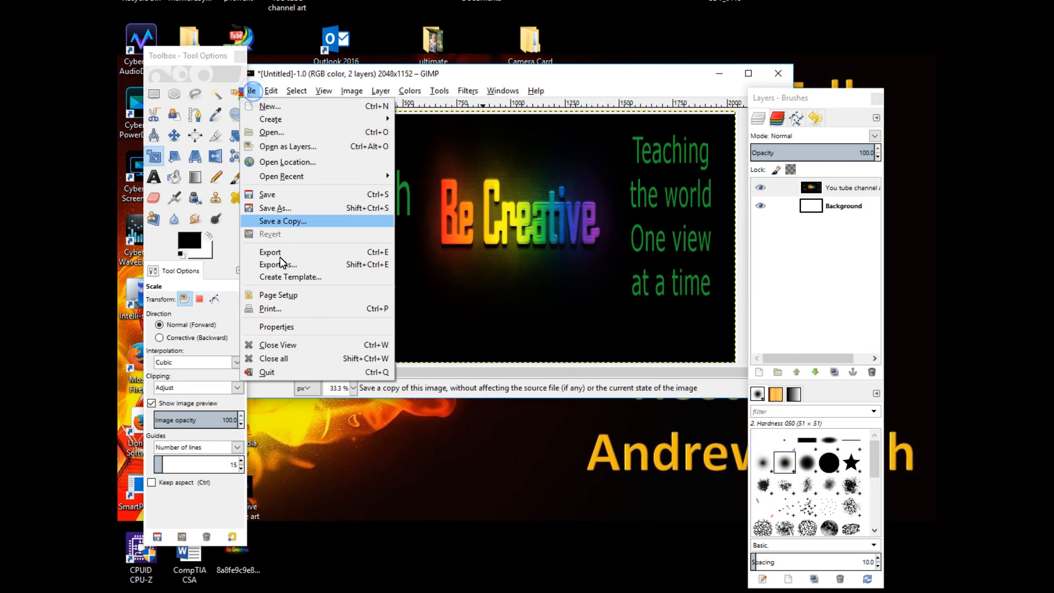
{"action": "left_click", "coordinate": [319, 256]}
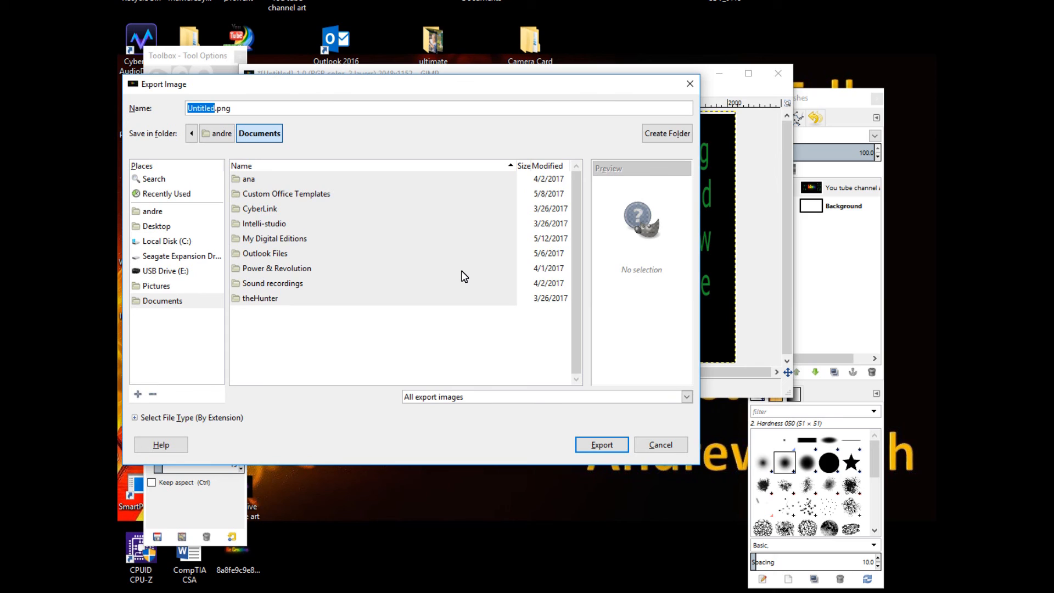
{"action": "type", "text": "cha"}
{"action": "key", "text": "BackSpace"}
{"action": "key", "text": "BackSpace"}
{"action": "key", "text": "BackSpace"}
{"action": "type", "text": "you tube art"}
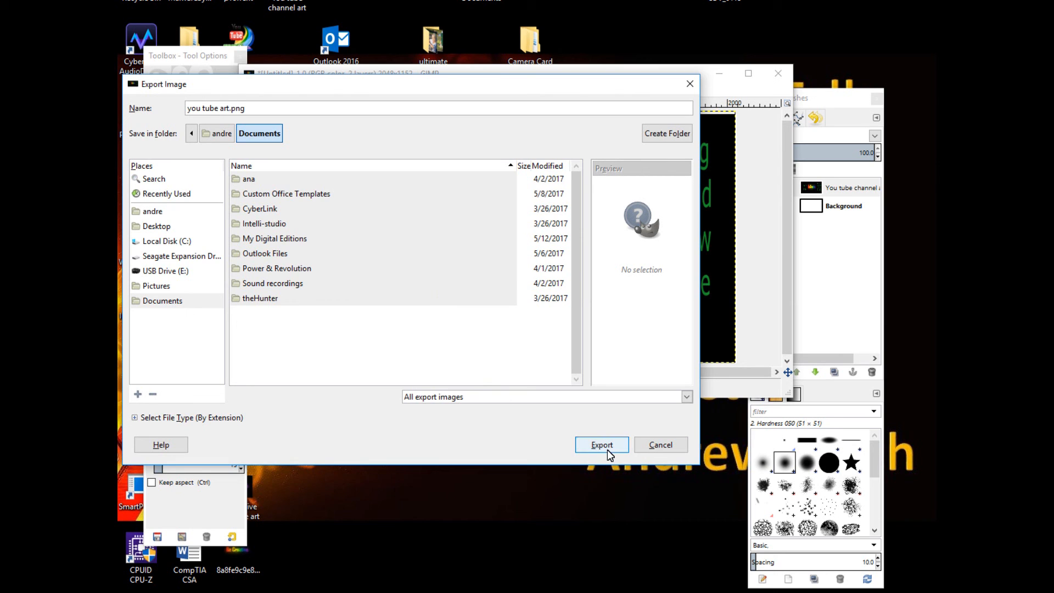
{"action": "left_click", "coordinate": [167, 226]}
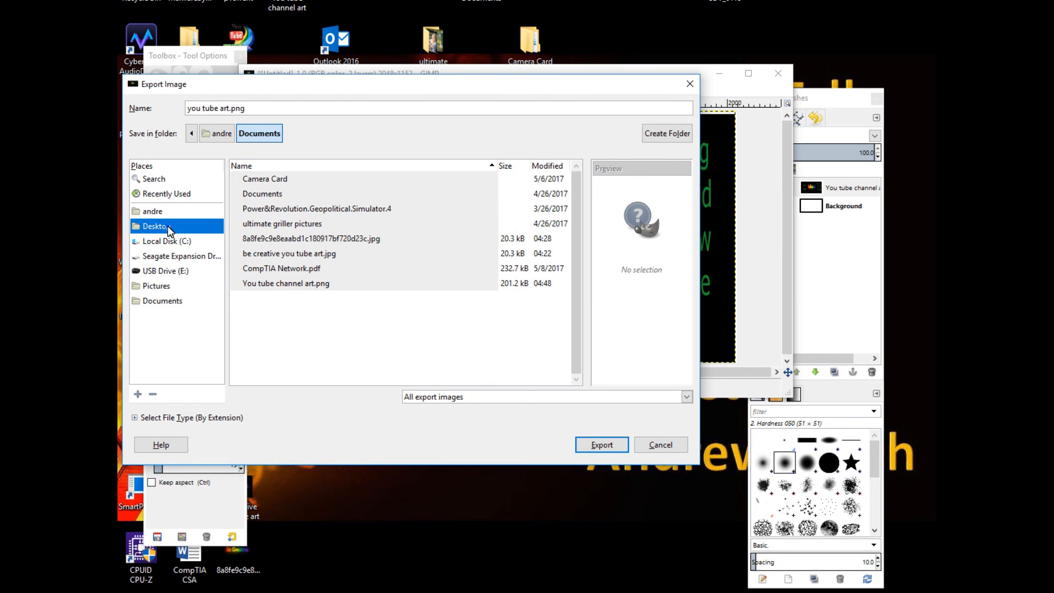
{"action": "left_click", "coordinate": [599, 440]}
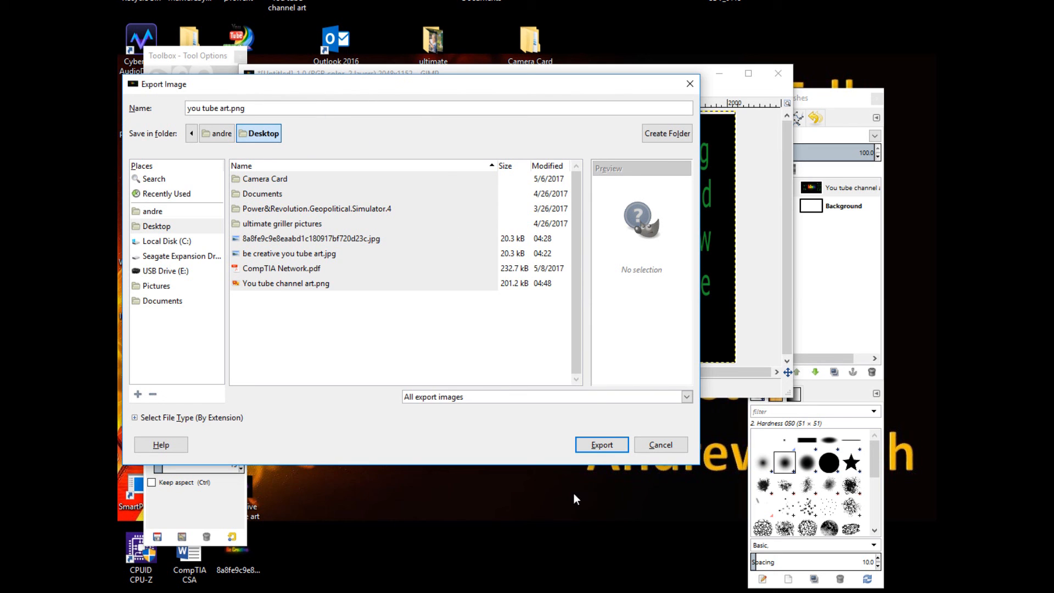
{"action": "left_click", "coordinate": [598, 443]}
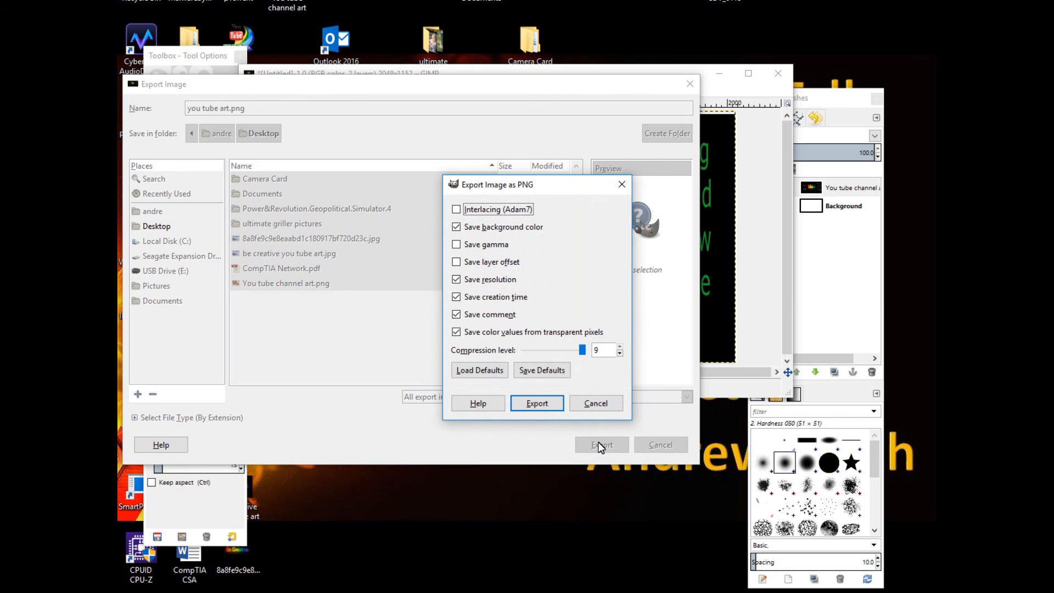
{"action": "left_click", "coordinate": [539, 403]}
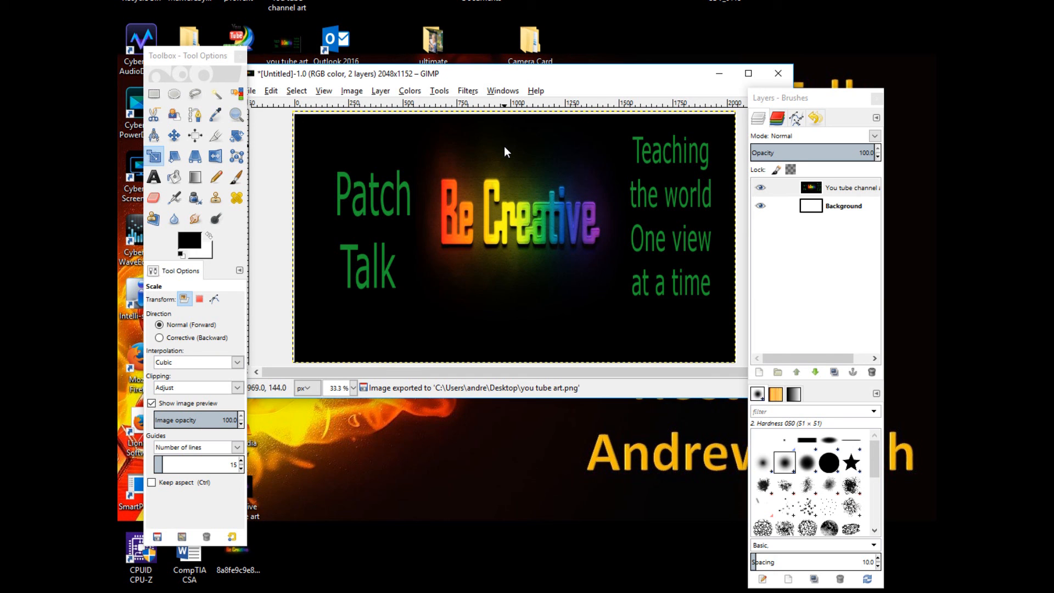
Switch to the browser and upload 'you tube art' from the Desktop as the channel art with Auto Enhance enabled
{"action": "left_click", "coordinate": [720, 72]}
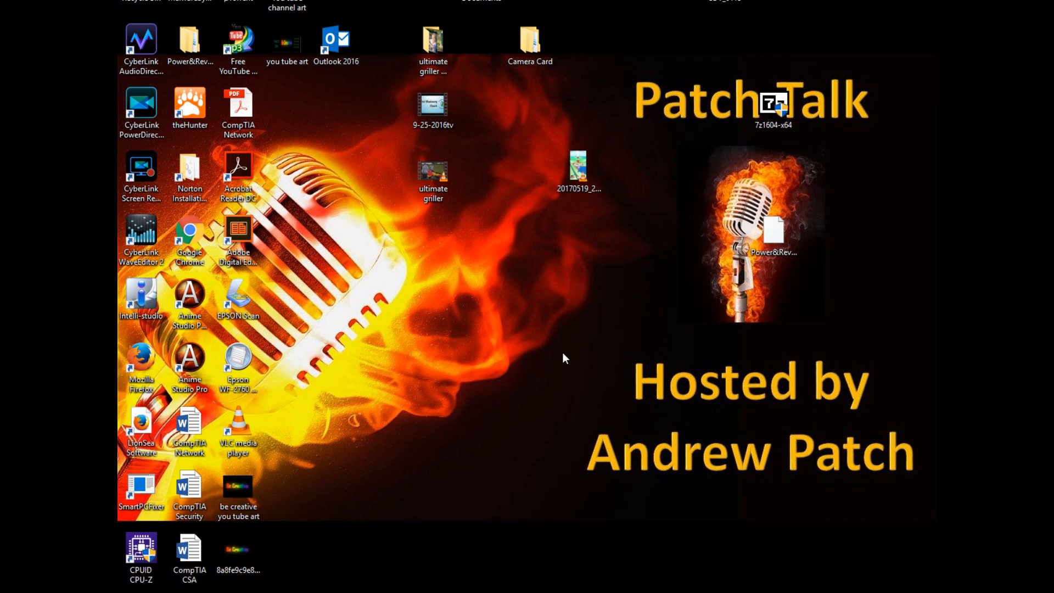
{"action": "left_click", "coordinate": [341, 592]}
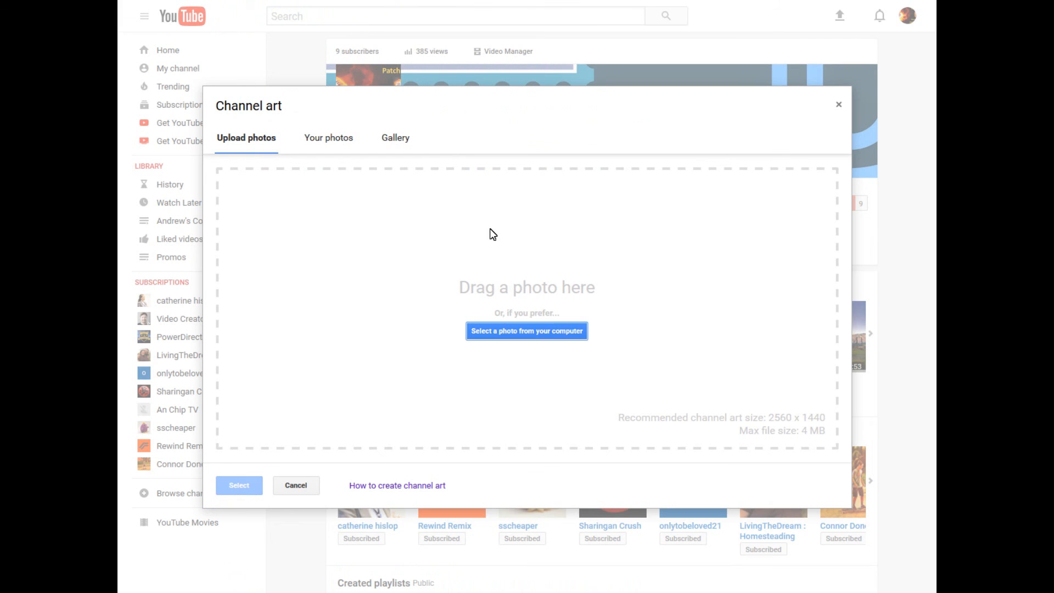
{"action": "left_click", "coordinate": [550, 336]}
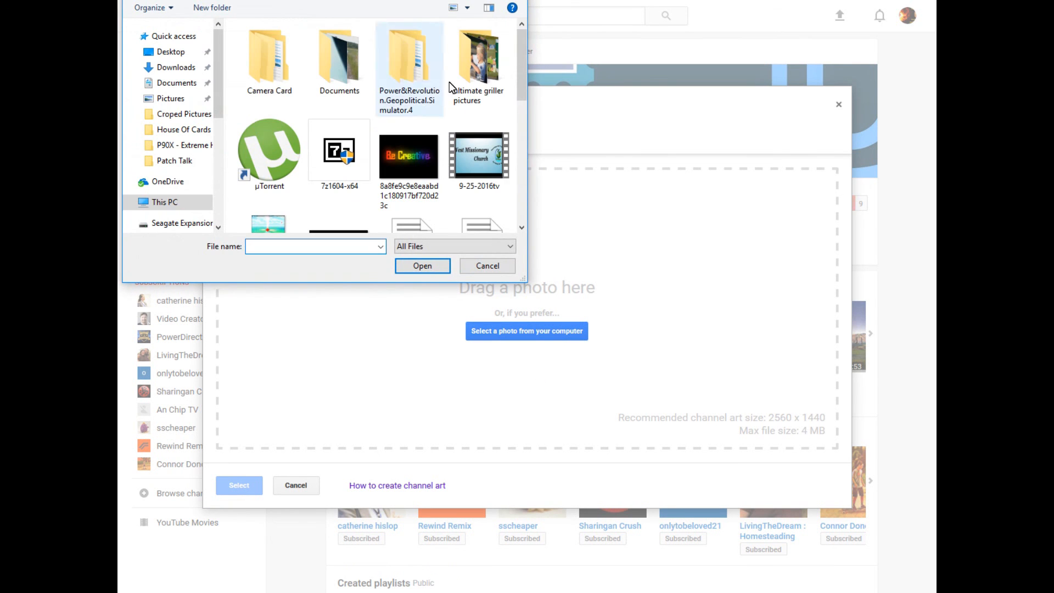
{"action": "left_click_drag", "start_coordinate": [521, 68], "coordinate": [524, 189]}
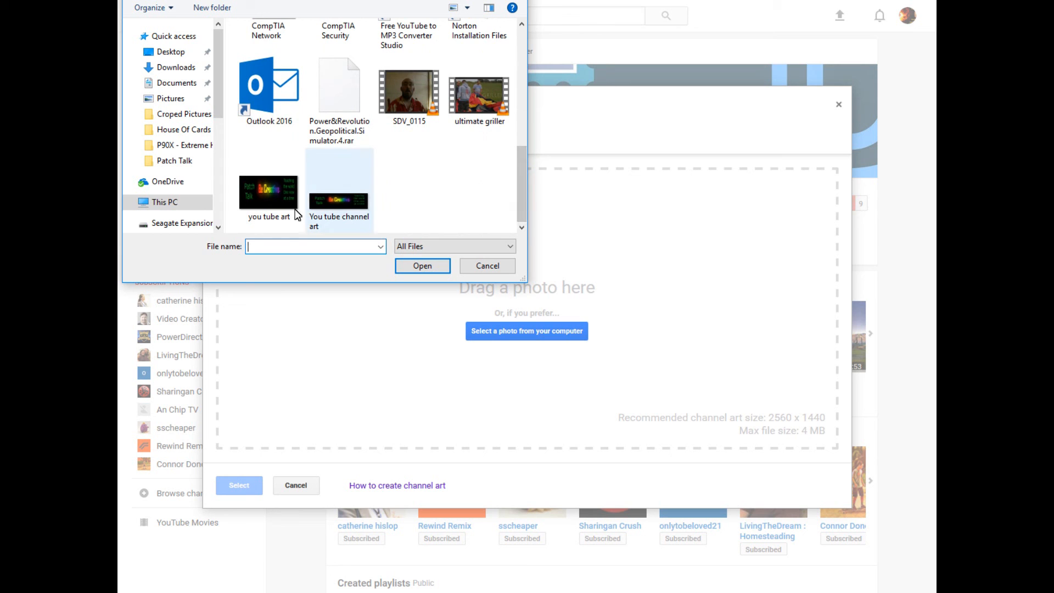
{"action": "double_click", "coordinate": [261, 205]}
{"action": "left_click", "coordinate": [422, 265]}
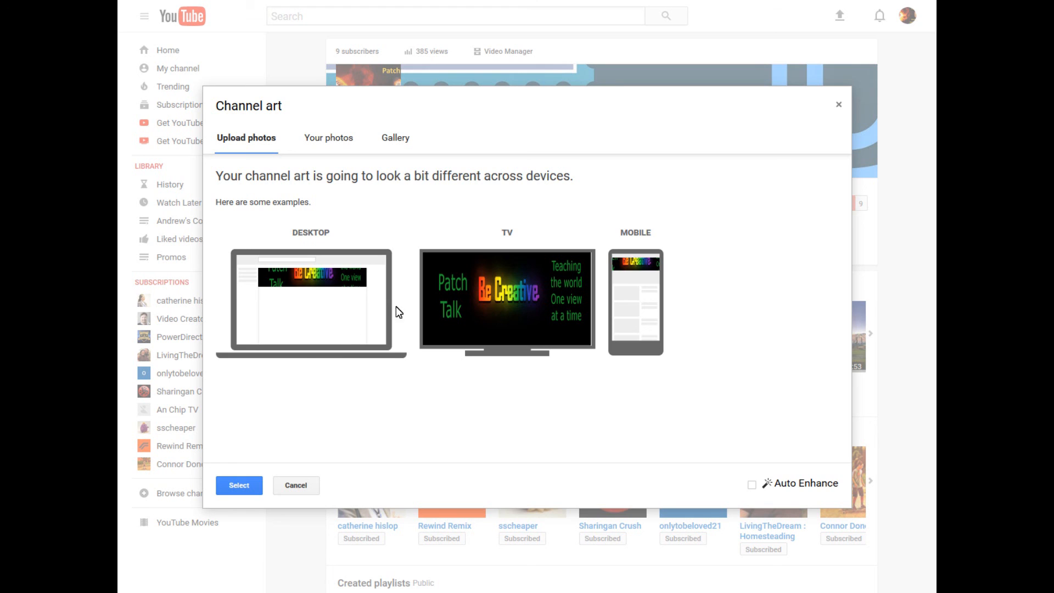
{"action": "left_click", "coordinate": [753, 487]}
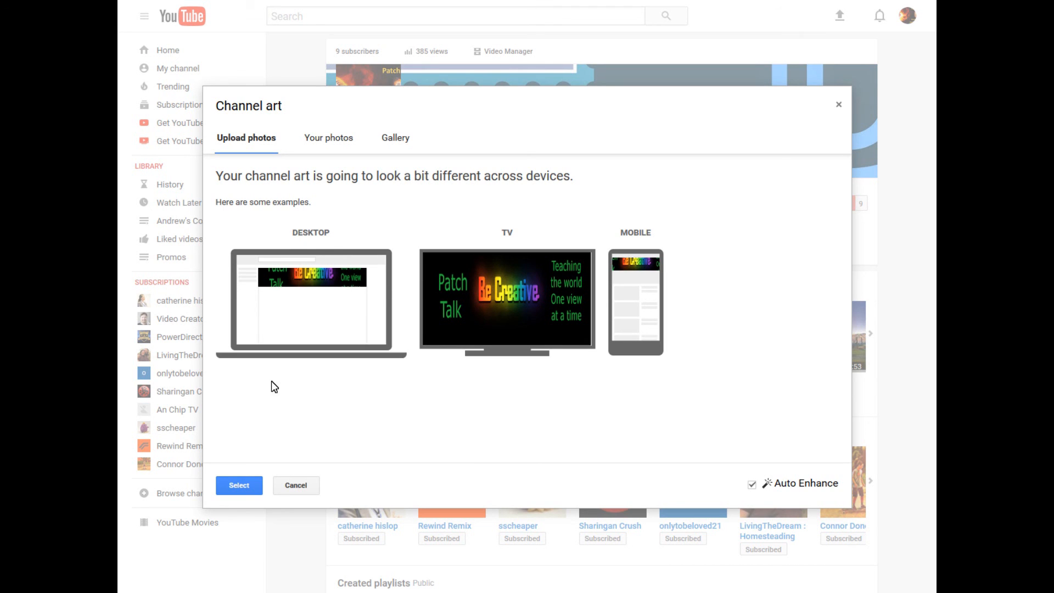
{"action": "left_click", "coordinate": [248, 486]}
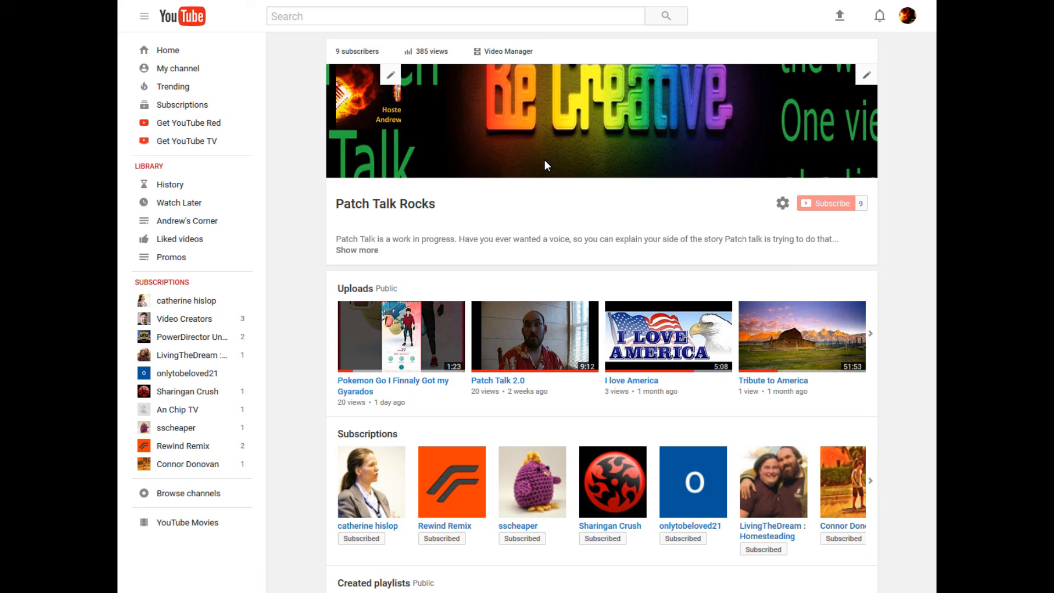
Reopen the channel art editor, pick the uploaded photo from Your photos, turn Auto Enhance off and apply it
{"action": "left_click", "coordinate": [574, 124]}
{"action": "left_click", "coordinate": [865, 77]}
{"action": "left_click", "coordinate": [830, 103]}
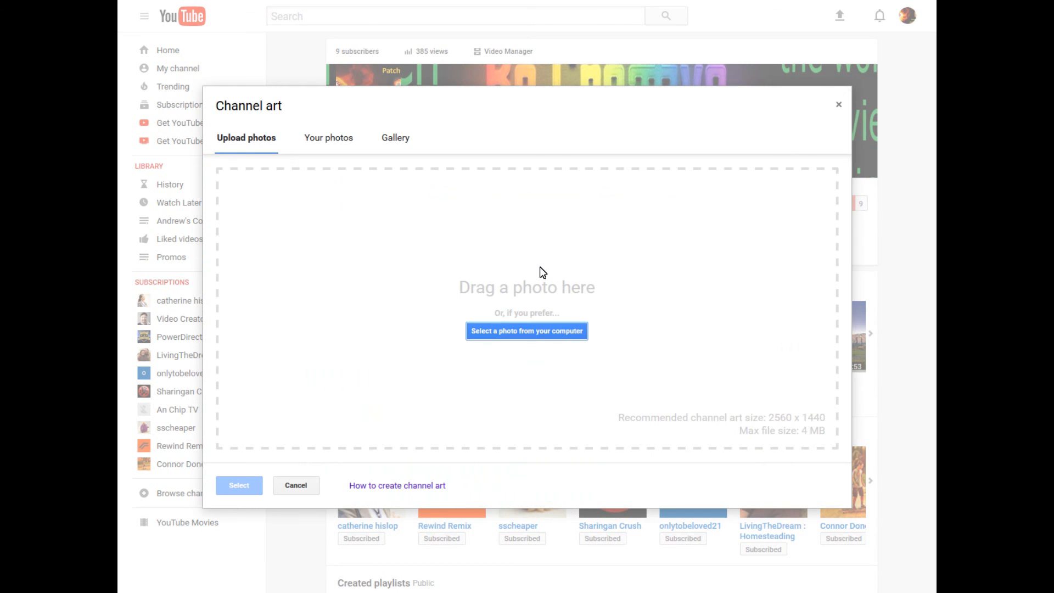
{"action": "left_click", "coordinate": [336, 136]}
{"action": "left_click", "coordinate": [384, 240]}
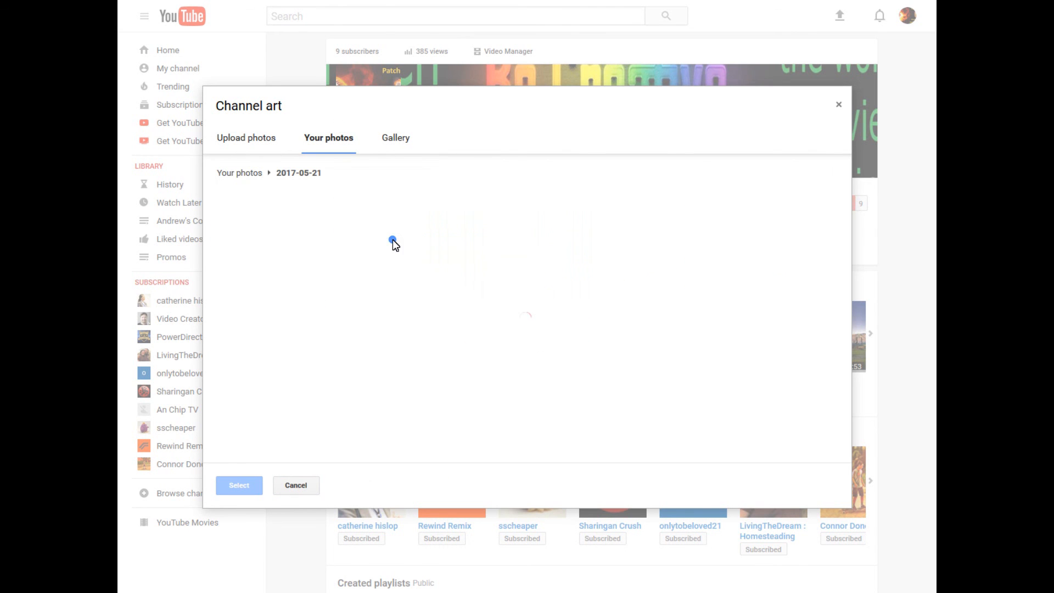
{"action": "left_click", "coordinate": [269, 248]}
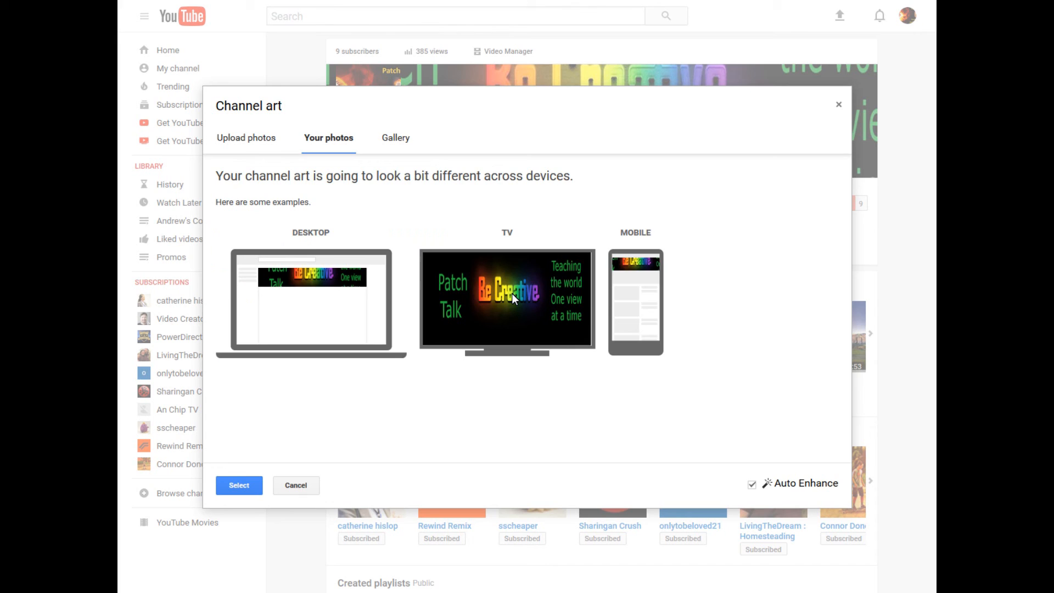
{"action": "mouse_move", "coordinate": [331, 275]}
{"action": "left_mouse_down"}
{"action": "mouse_move", "coordinate": [356, 301]}
{"action": "mouse_move", "coordinate": [341, 286]}
{"action": "left_mouse_up"}
{"action": "left_click", "coordinate": [751, 484]}
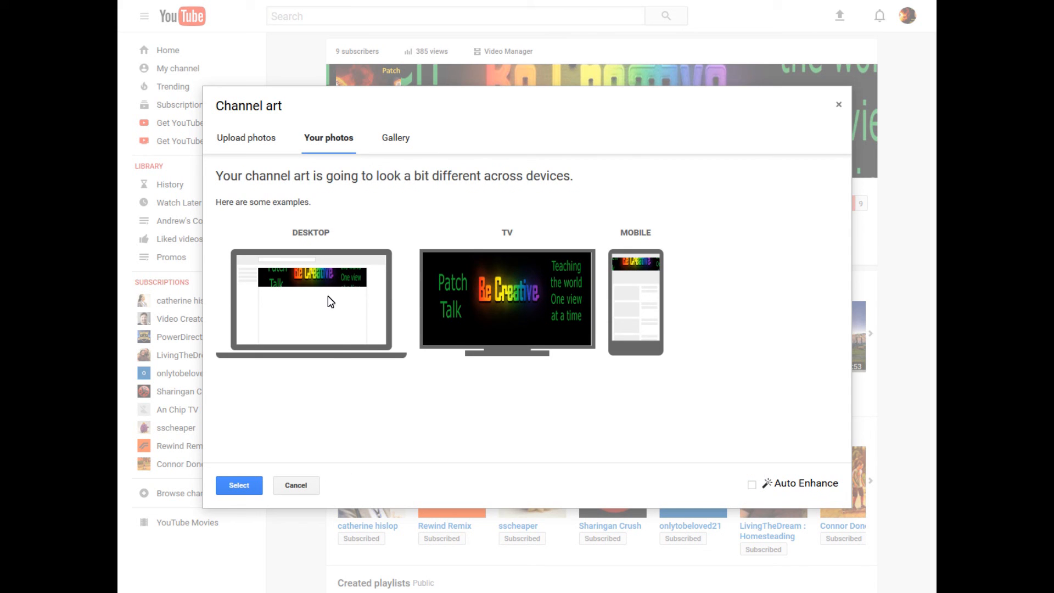
{"action": "right_click", "coordinate": [348, 278]}
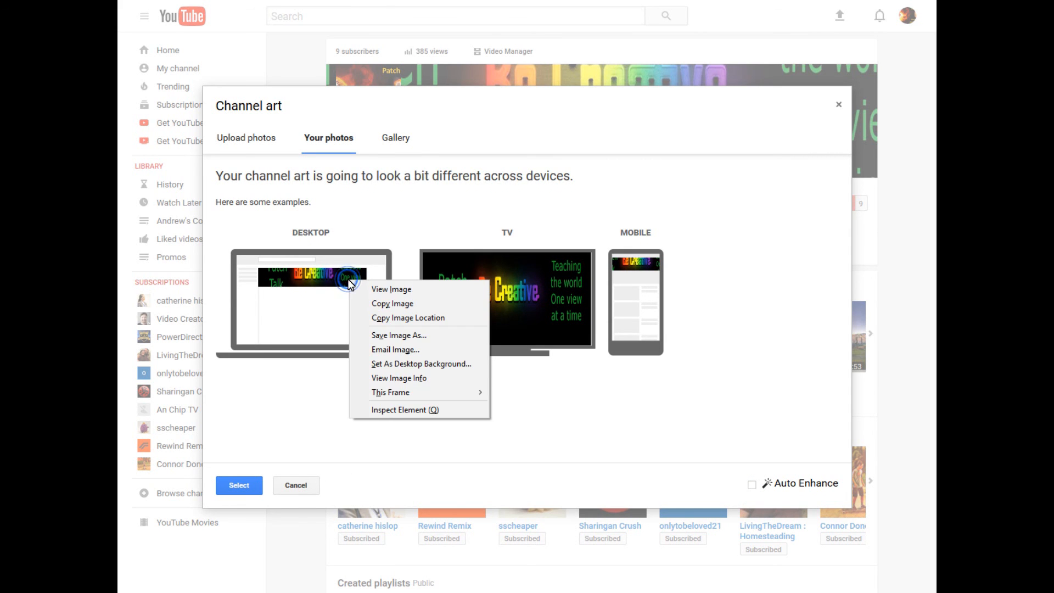
{"action": "left_click", "coordinate": [319, 273]}
{"action": "left_click", "coordinate": [253, 484]}
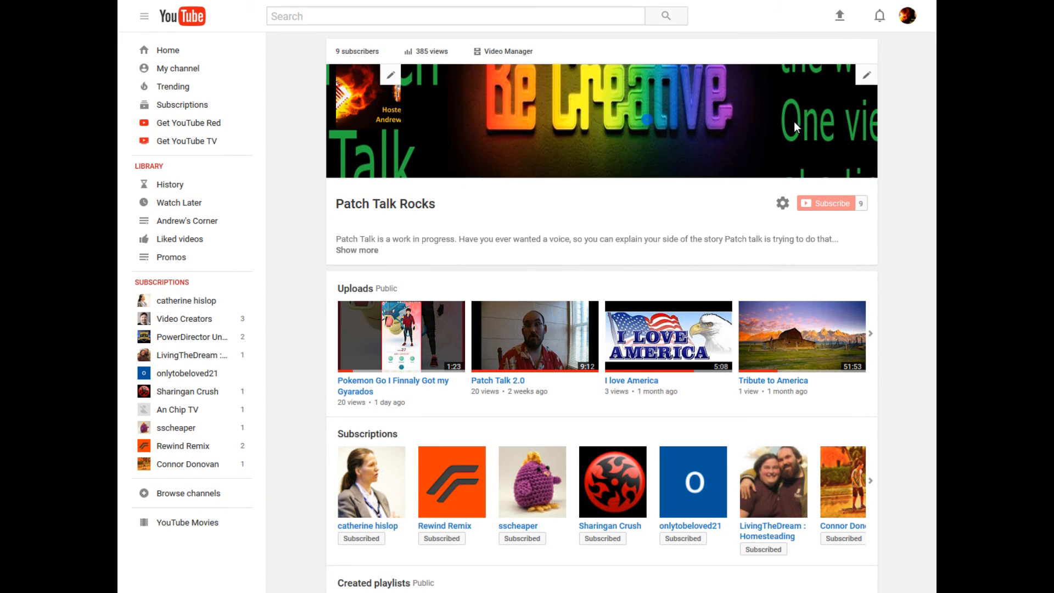
{"action": "left_click", "coordinate": [862, 79]}
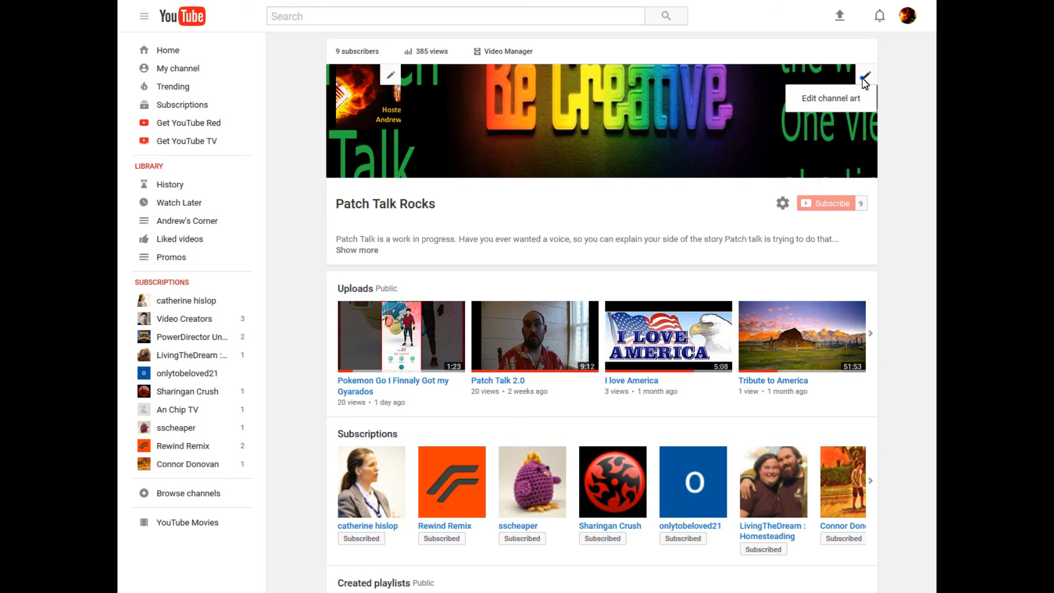
{"action": "left_click", "coordinate": [862, 78]}
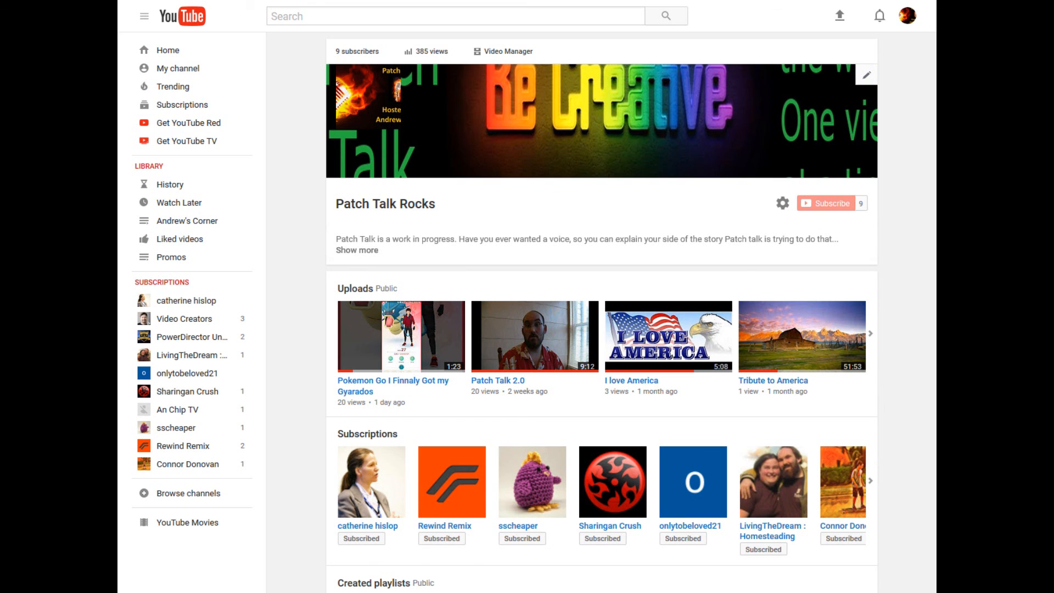
Return to GIMP and revert the image to the Drop layers history state, undoing the layer scaling
{"action": "key", "text": "alt+Tab"}
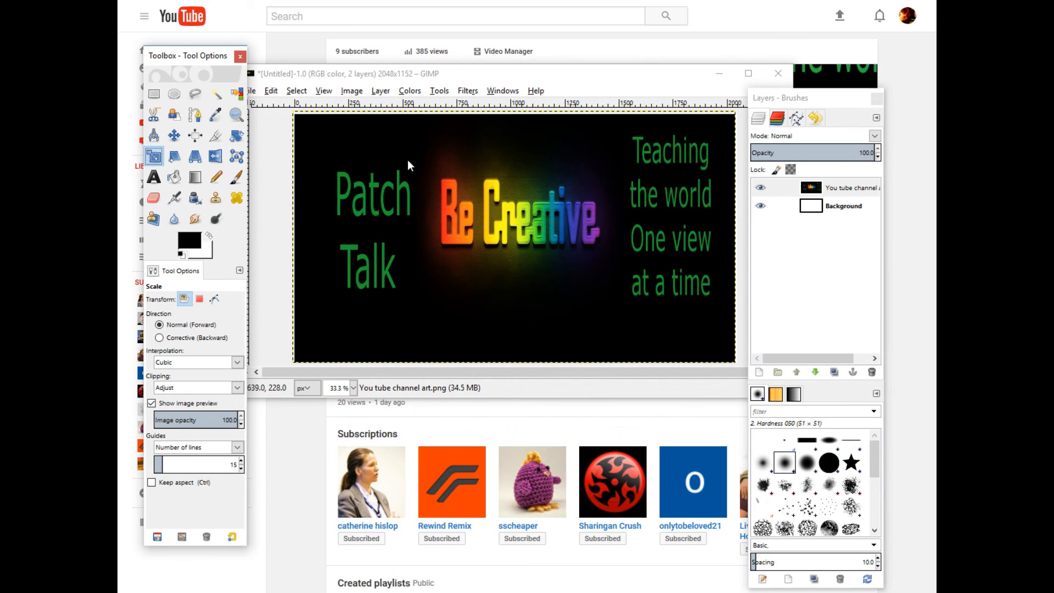
{"action": "left_click", "coordinate": [822, 123]}
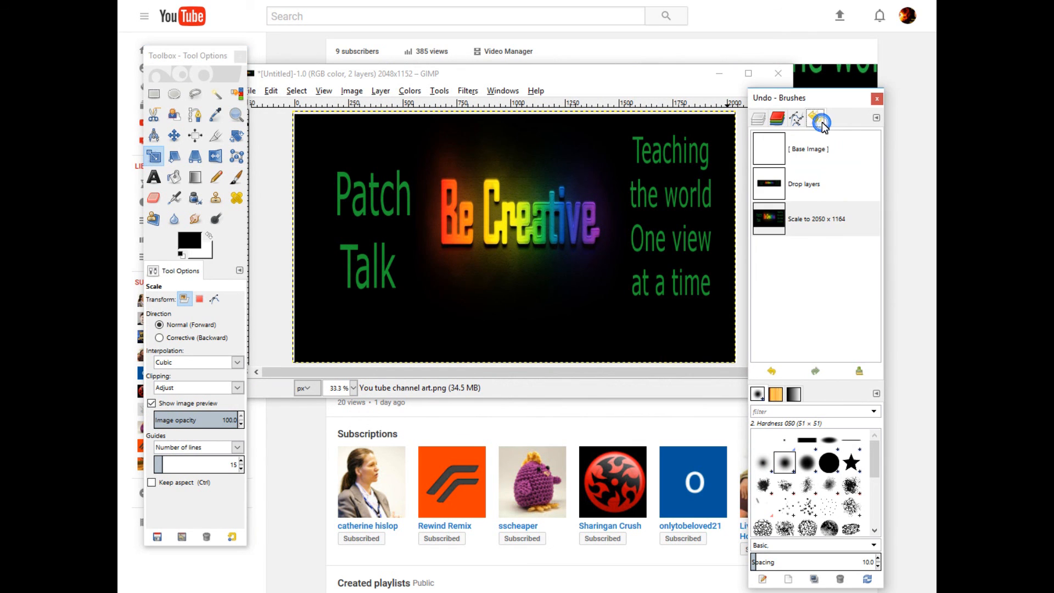
{"action": "left_click", "coordinate": [796, 186]}
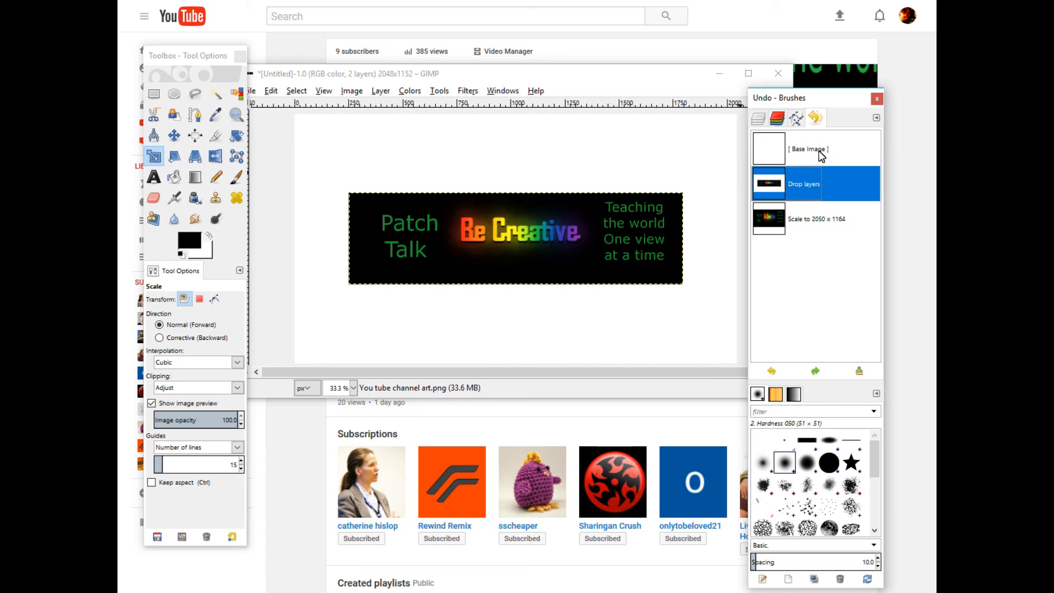
Select the Background layer and fill it with black using the Bucket Fill tool
{"action": "left_click", "coordinate": [757, 119]}
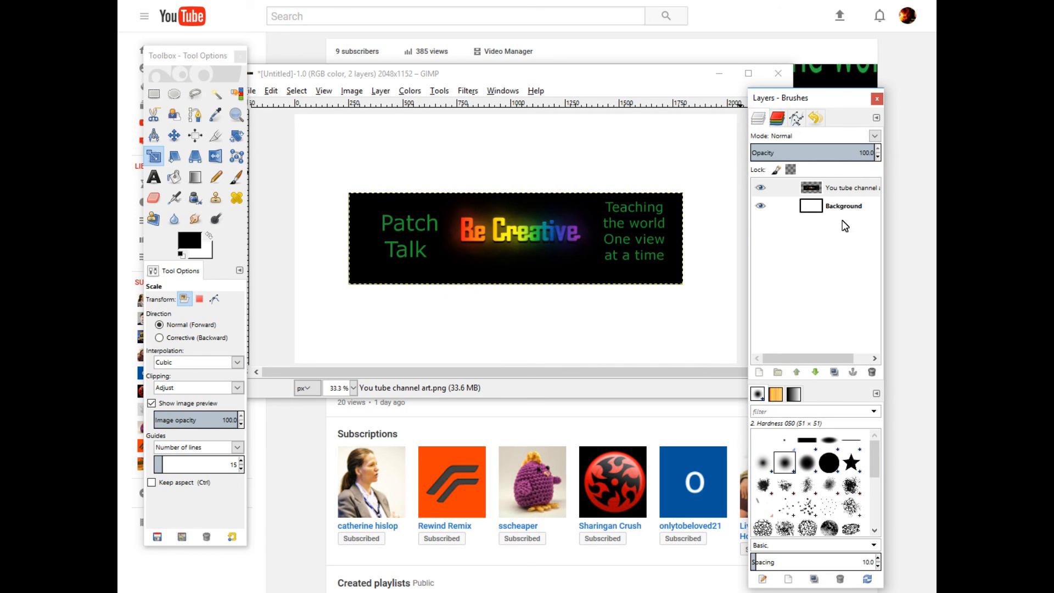
{"action": "left_click", "coordinate": [845, 207]}
{"action": "left_click", "coordinate": [193, 243]}
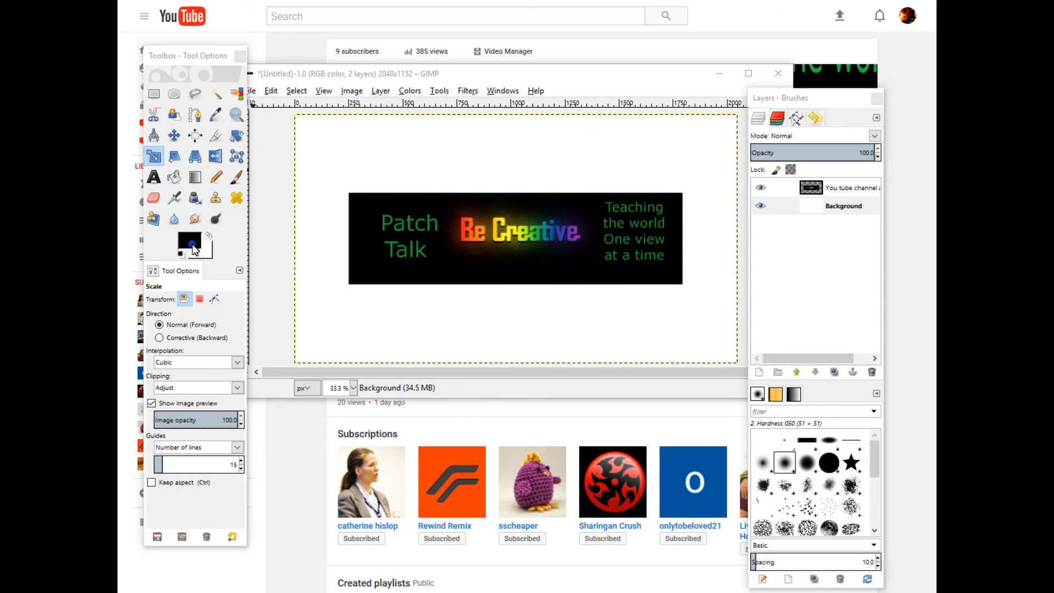
{"action": "left_click", "coordinate": [285, 319]}
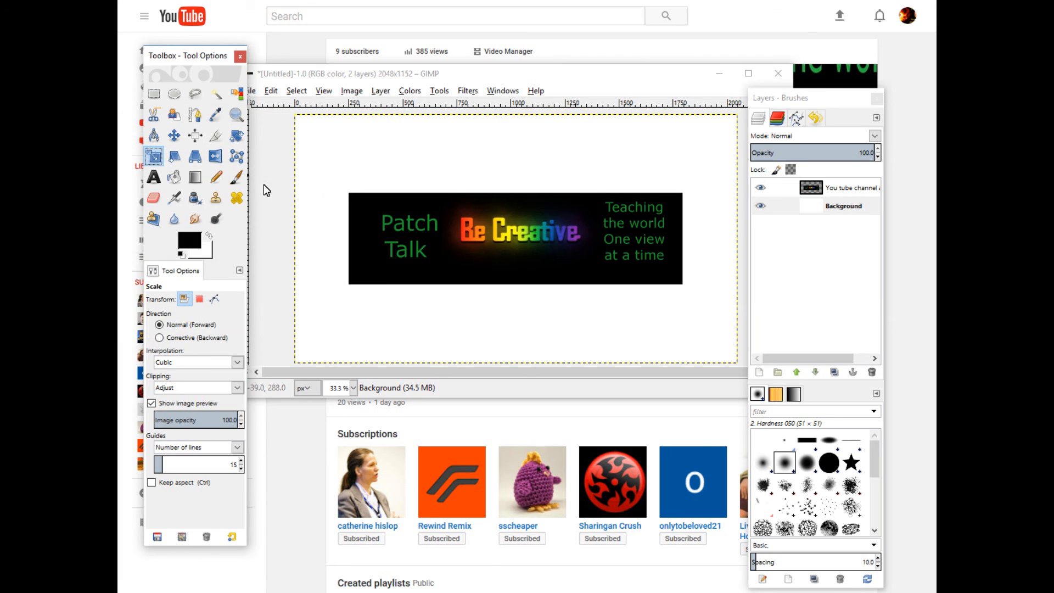
{"action": "left_click", "coordinate": [174, 177]}
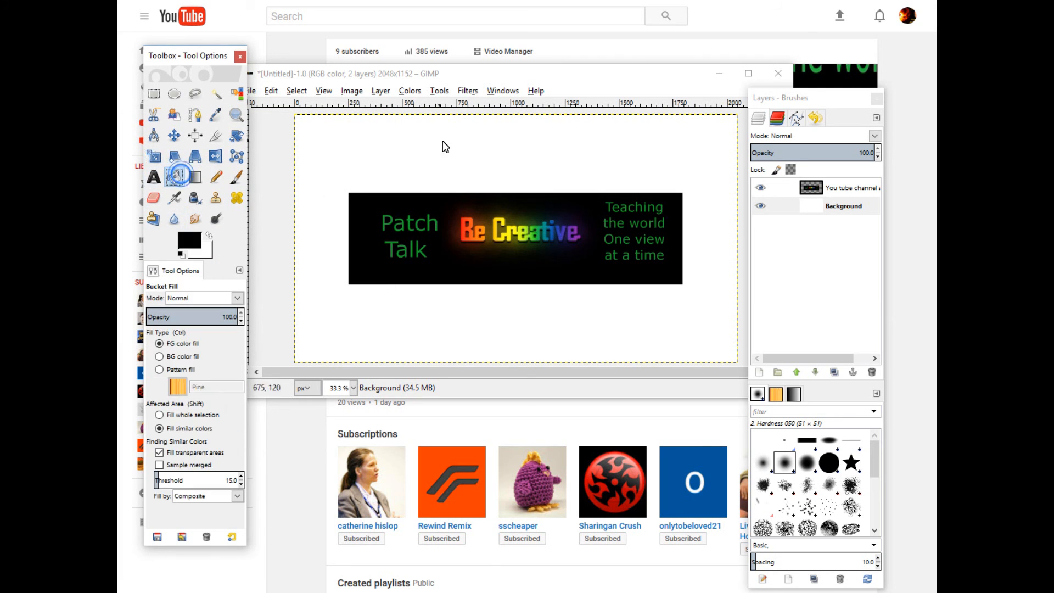
{"action": "left_click", "coordinate": [447, 140]}
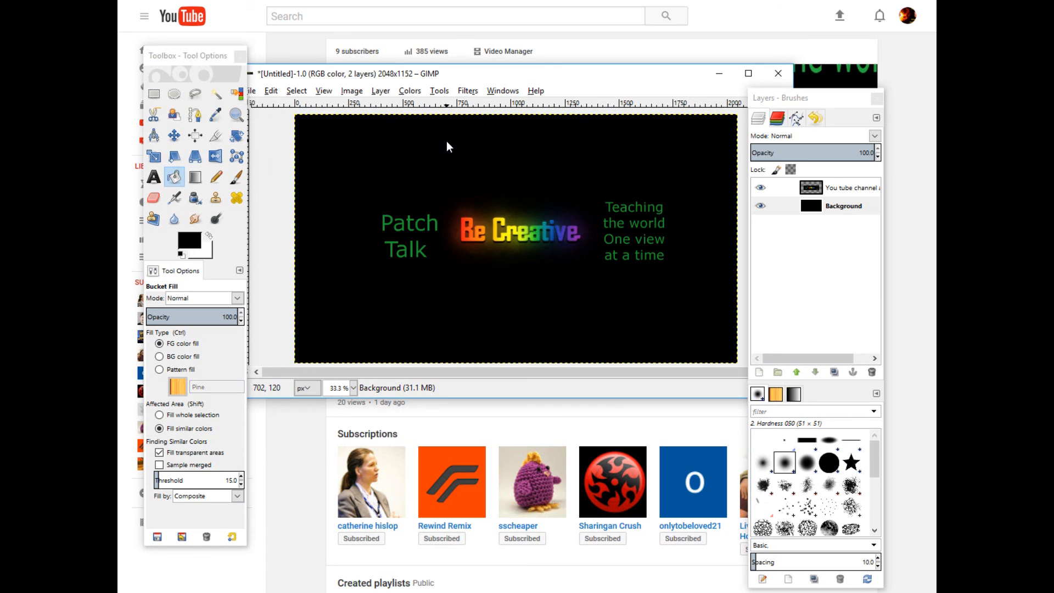
Export the image again to 'you tube art.png', overwriting the earlier export
{"action": "left_click", "coordinate": [252, 90]}
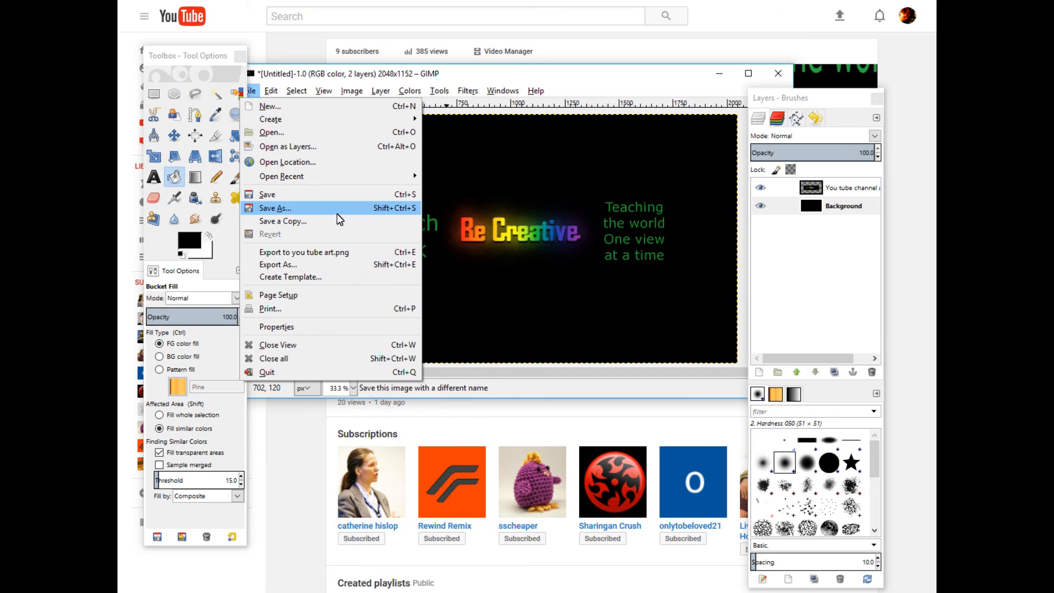
{"action": "left_click", "coordinate": [342, 253]}
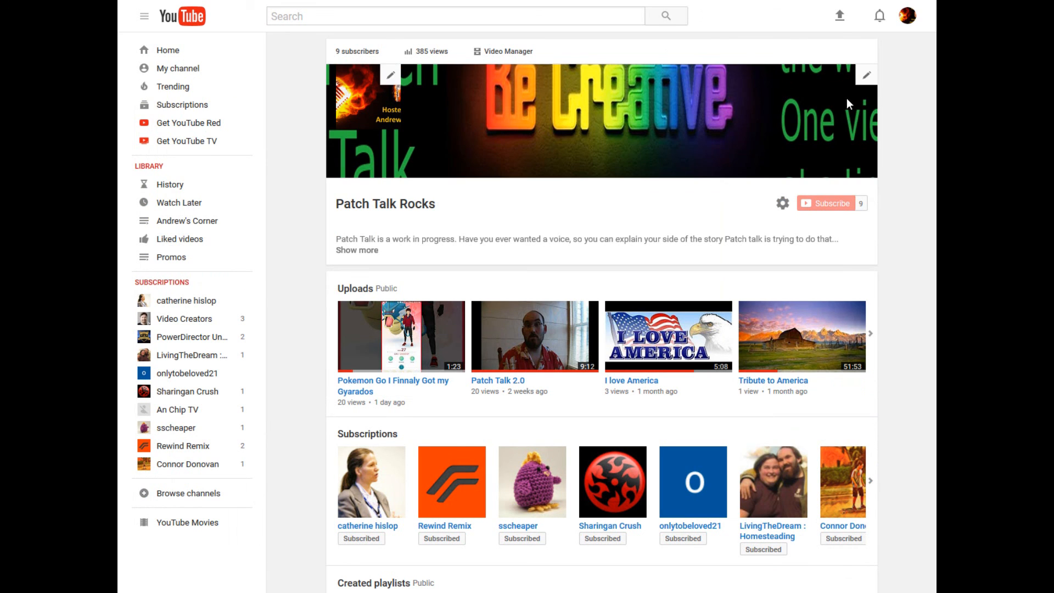
In the browser, edit the channel art and upload the re-exported banner from the computer, then select it
{"action": "left_click", "coordinate": [864, 78]}
{"action": "left_click", "coordinate": [844, 104]}
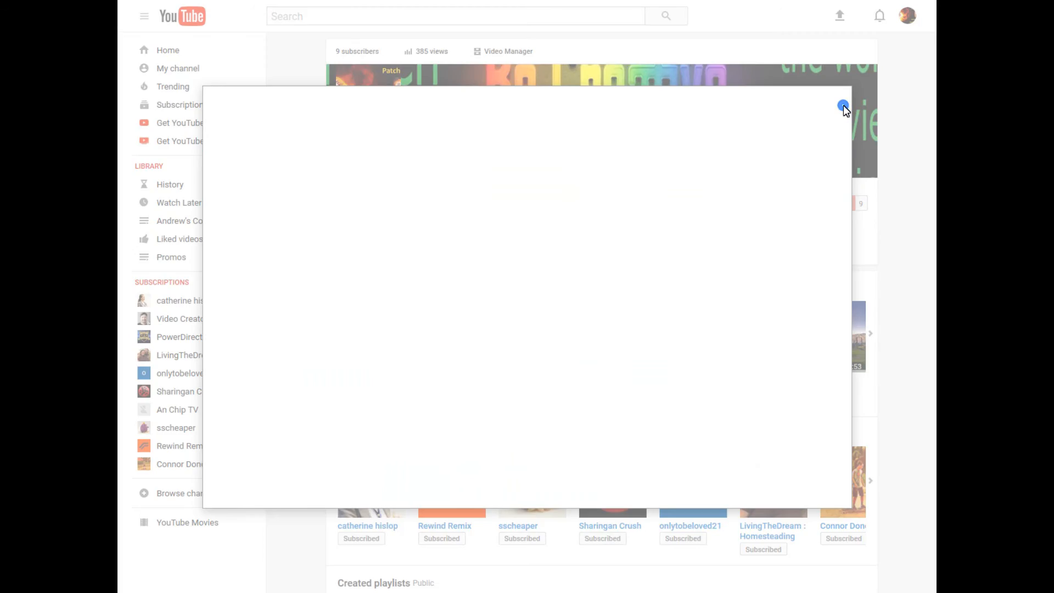
{"action": "left_click", "coordinate": [558, 331]}
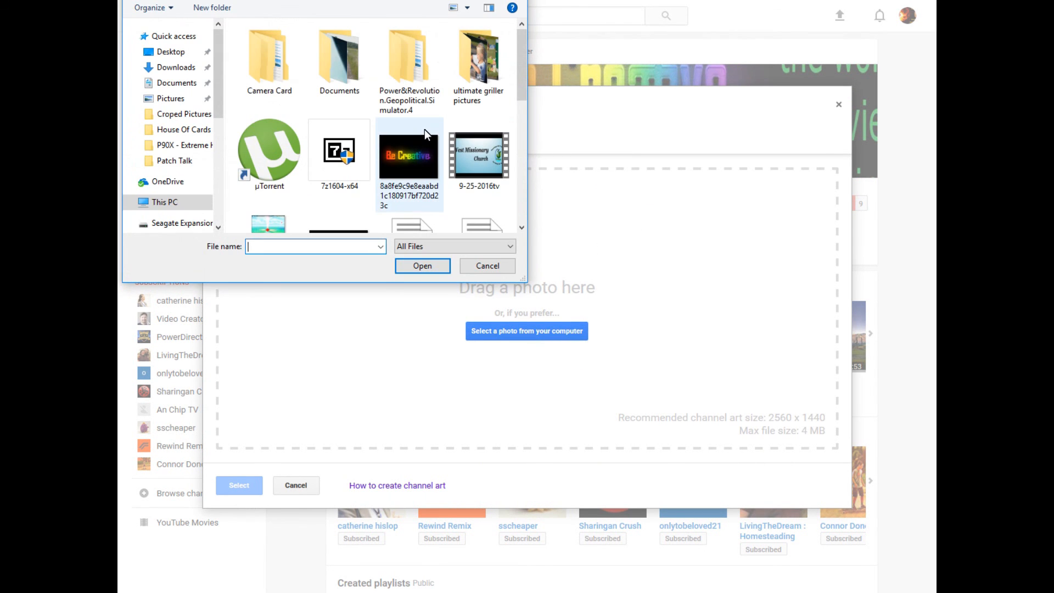
{"action": "scroll", "coordinate": [424, 130], "scroll_direction": "down", "scroll_amount": 5}
{"action": "left_click", "coordinate": [266, 190]}
{"action": "left_click", "coordinate": [427, 265]}
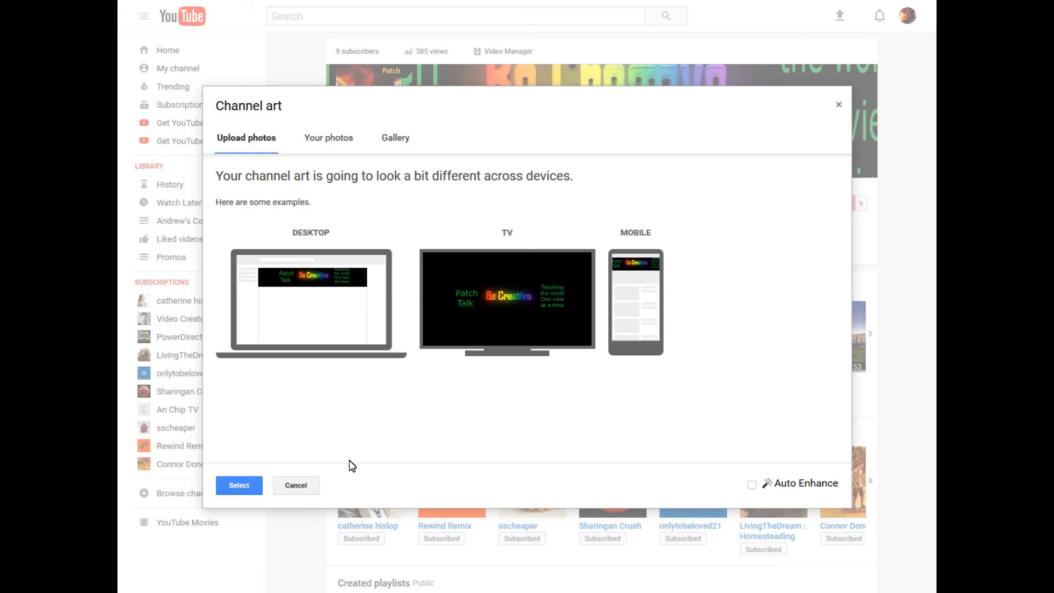
{"action": "left_click", "coordinate": [242, 489]}
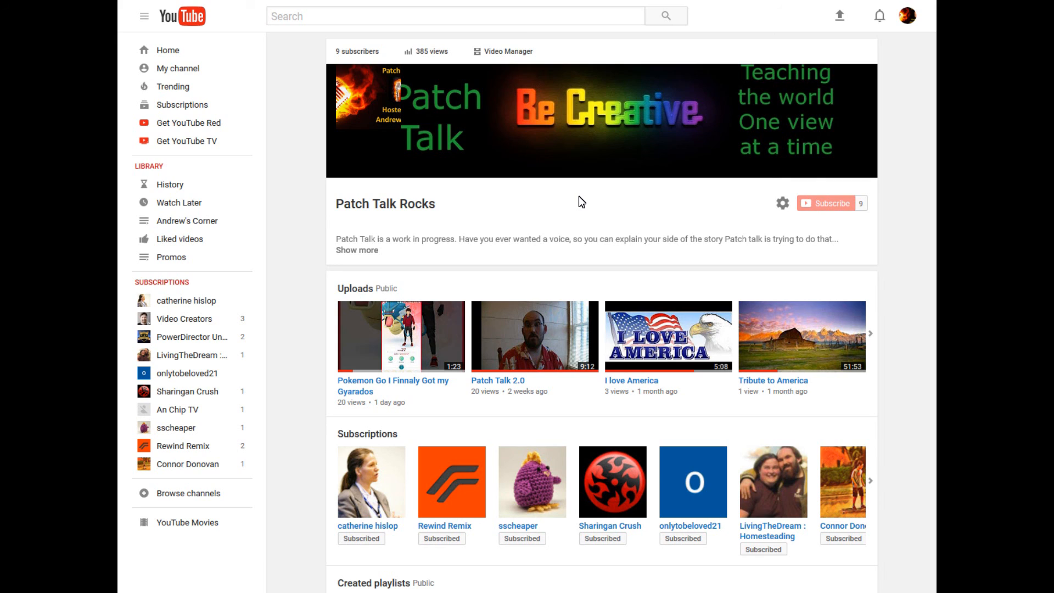
Open the channel icon editor
{"action": "left_click", "coordinate": [387, 72]}
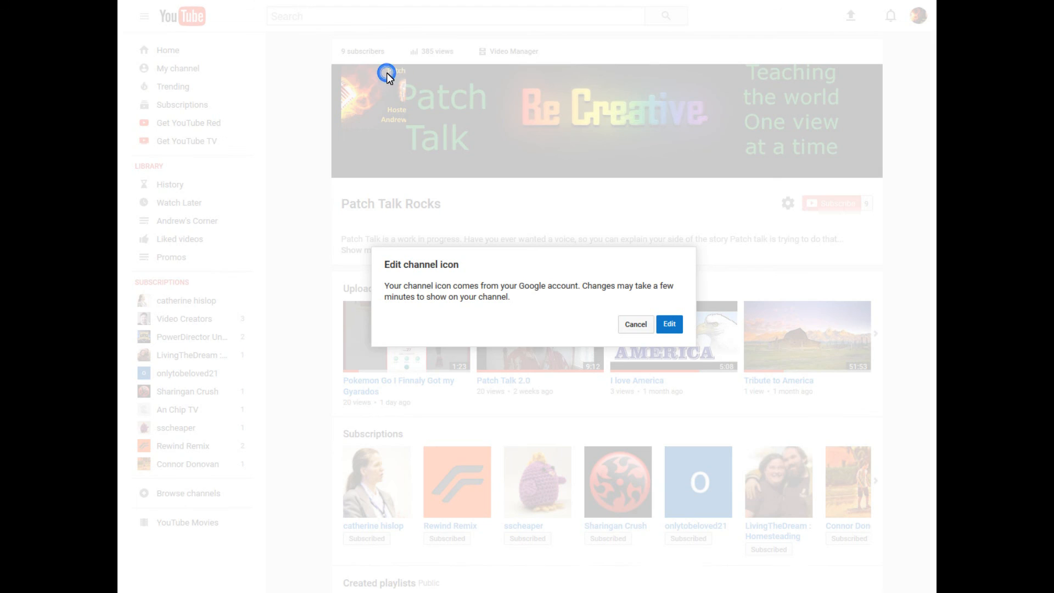